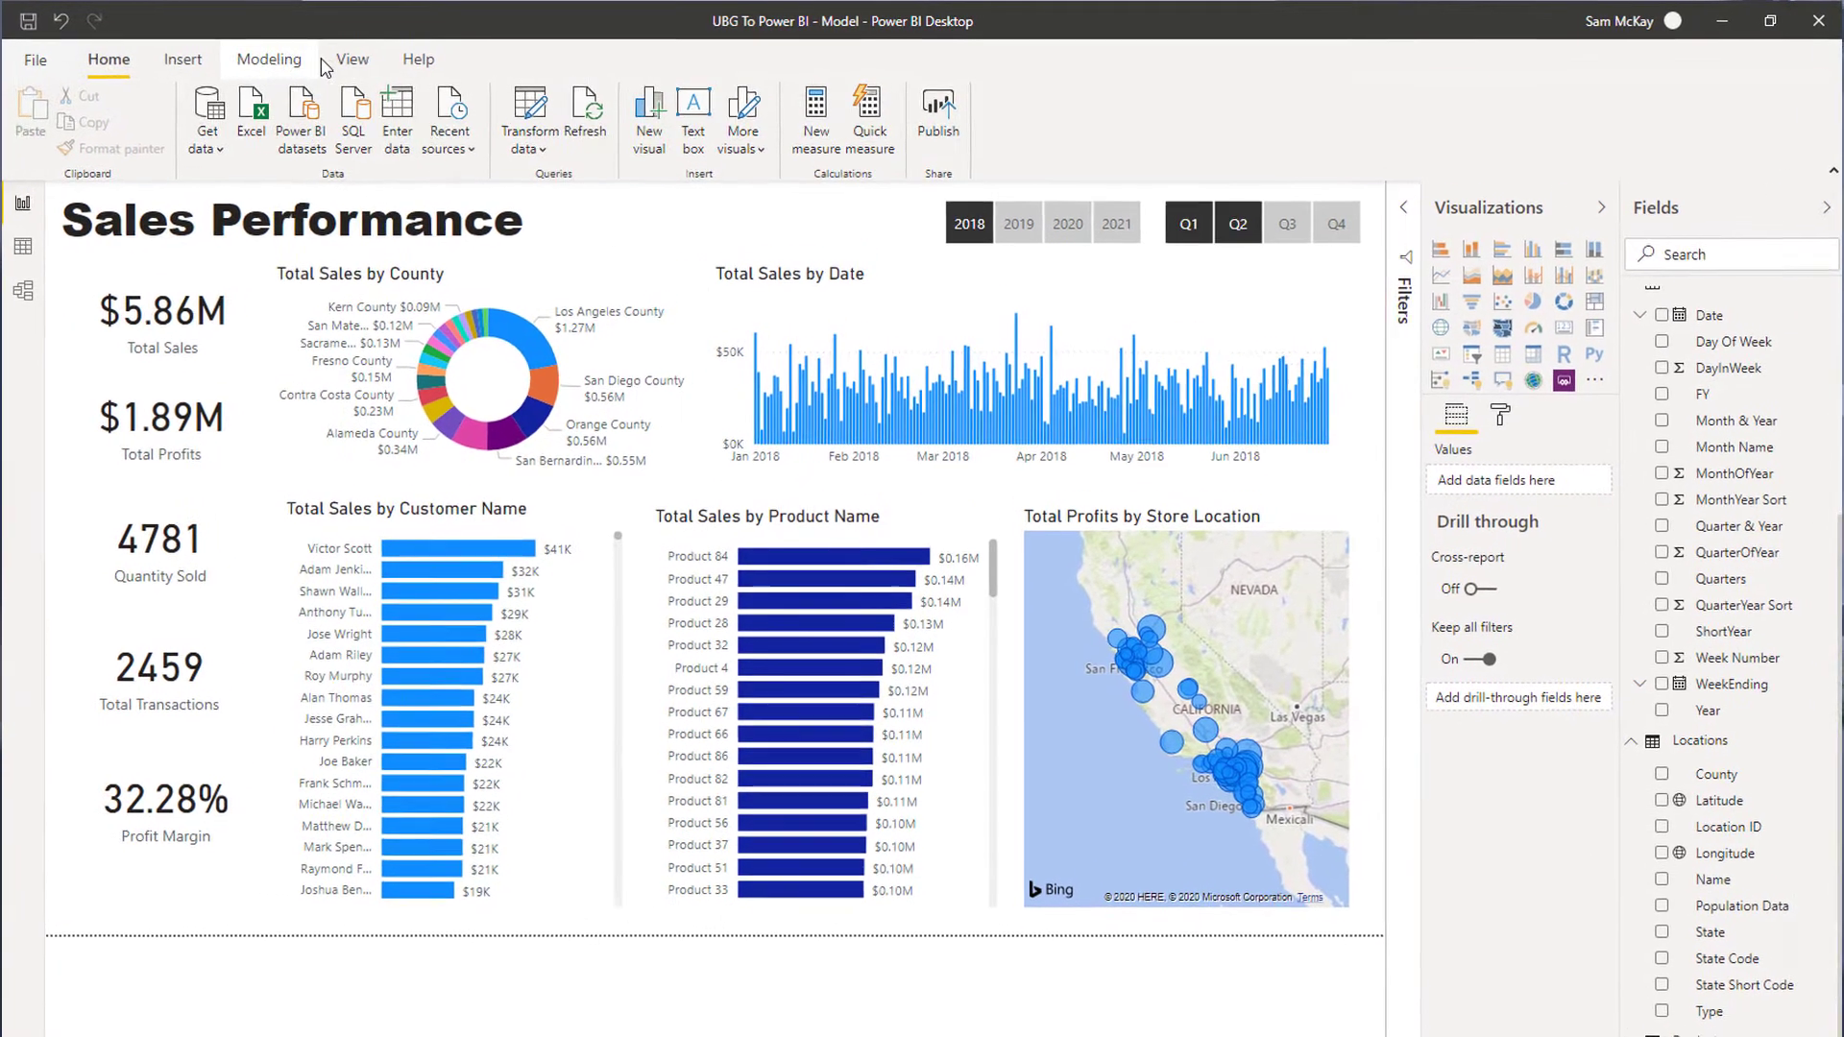
Apply the built-in Storm theme to the Sales Performance report.
left_click(322, 63)
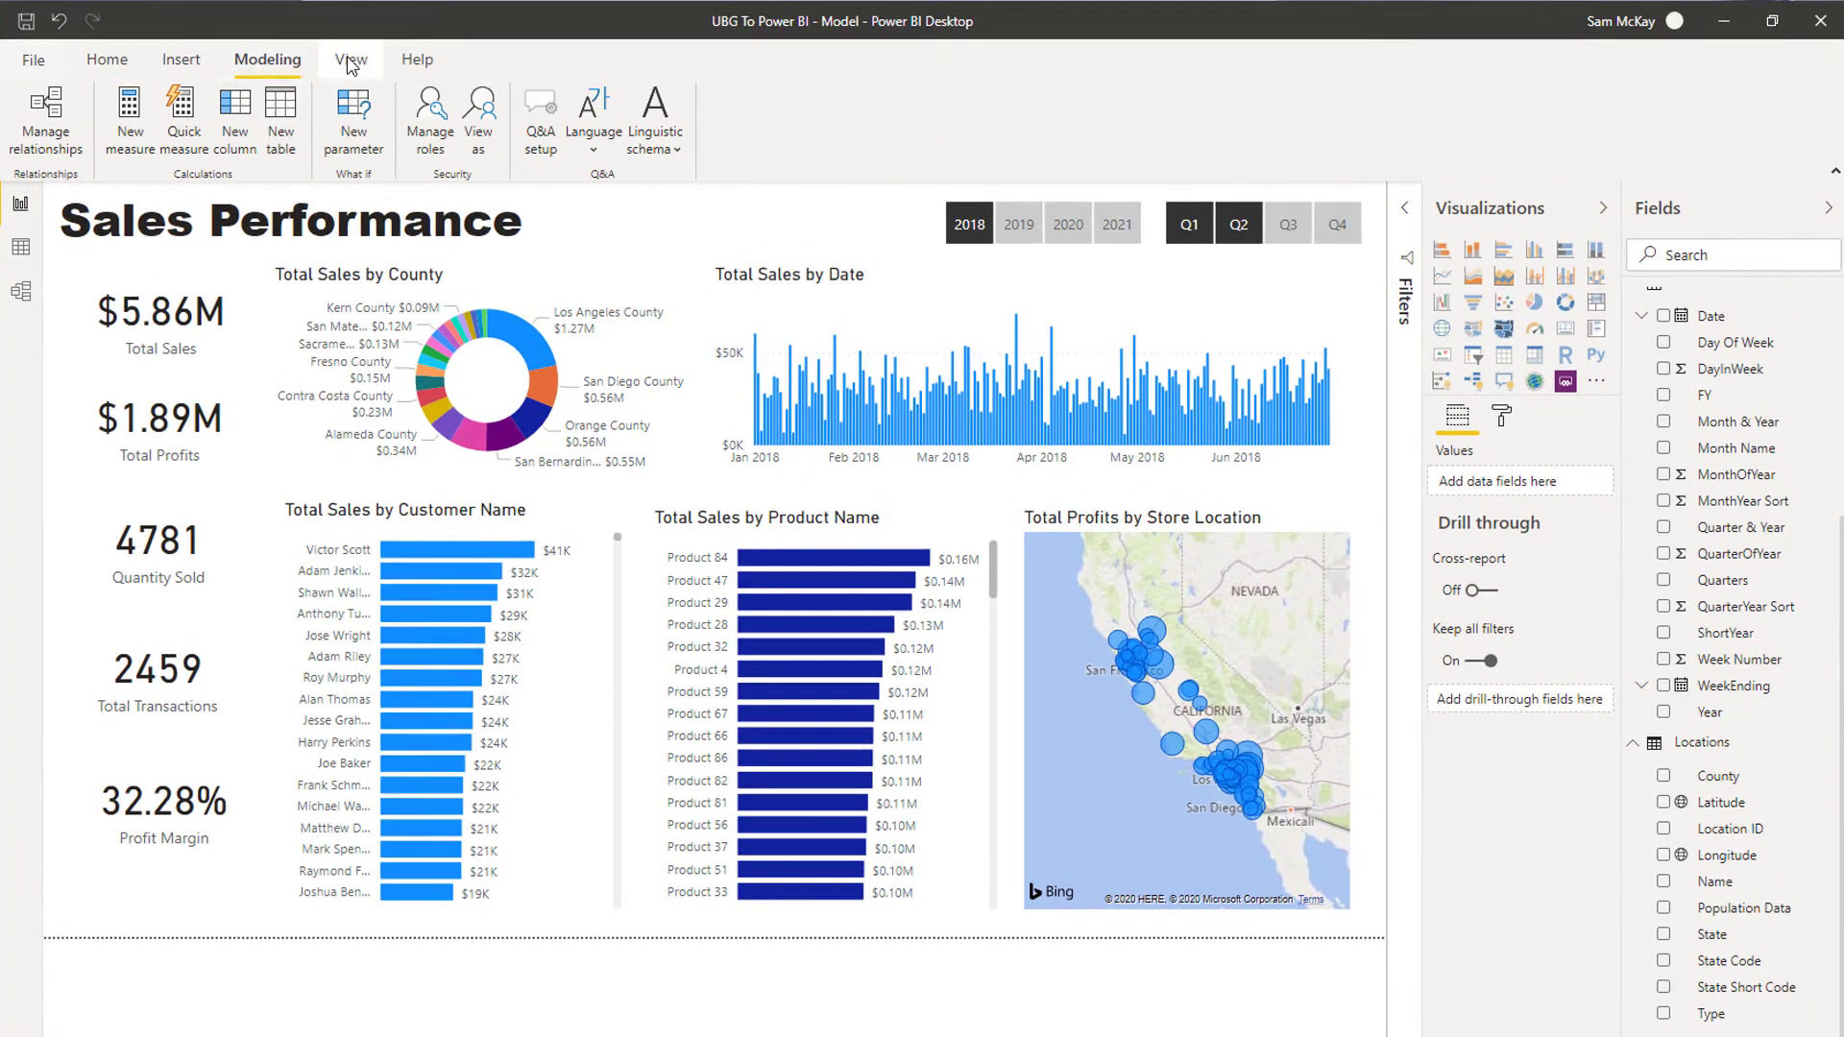
left_click(352, 62)
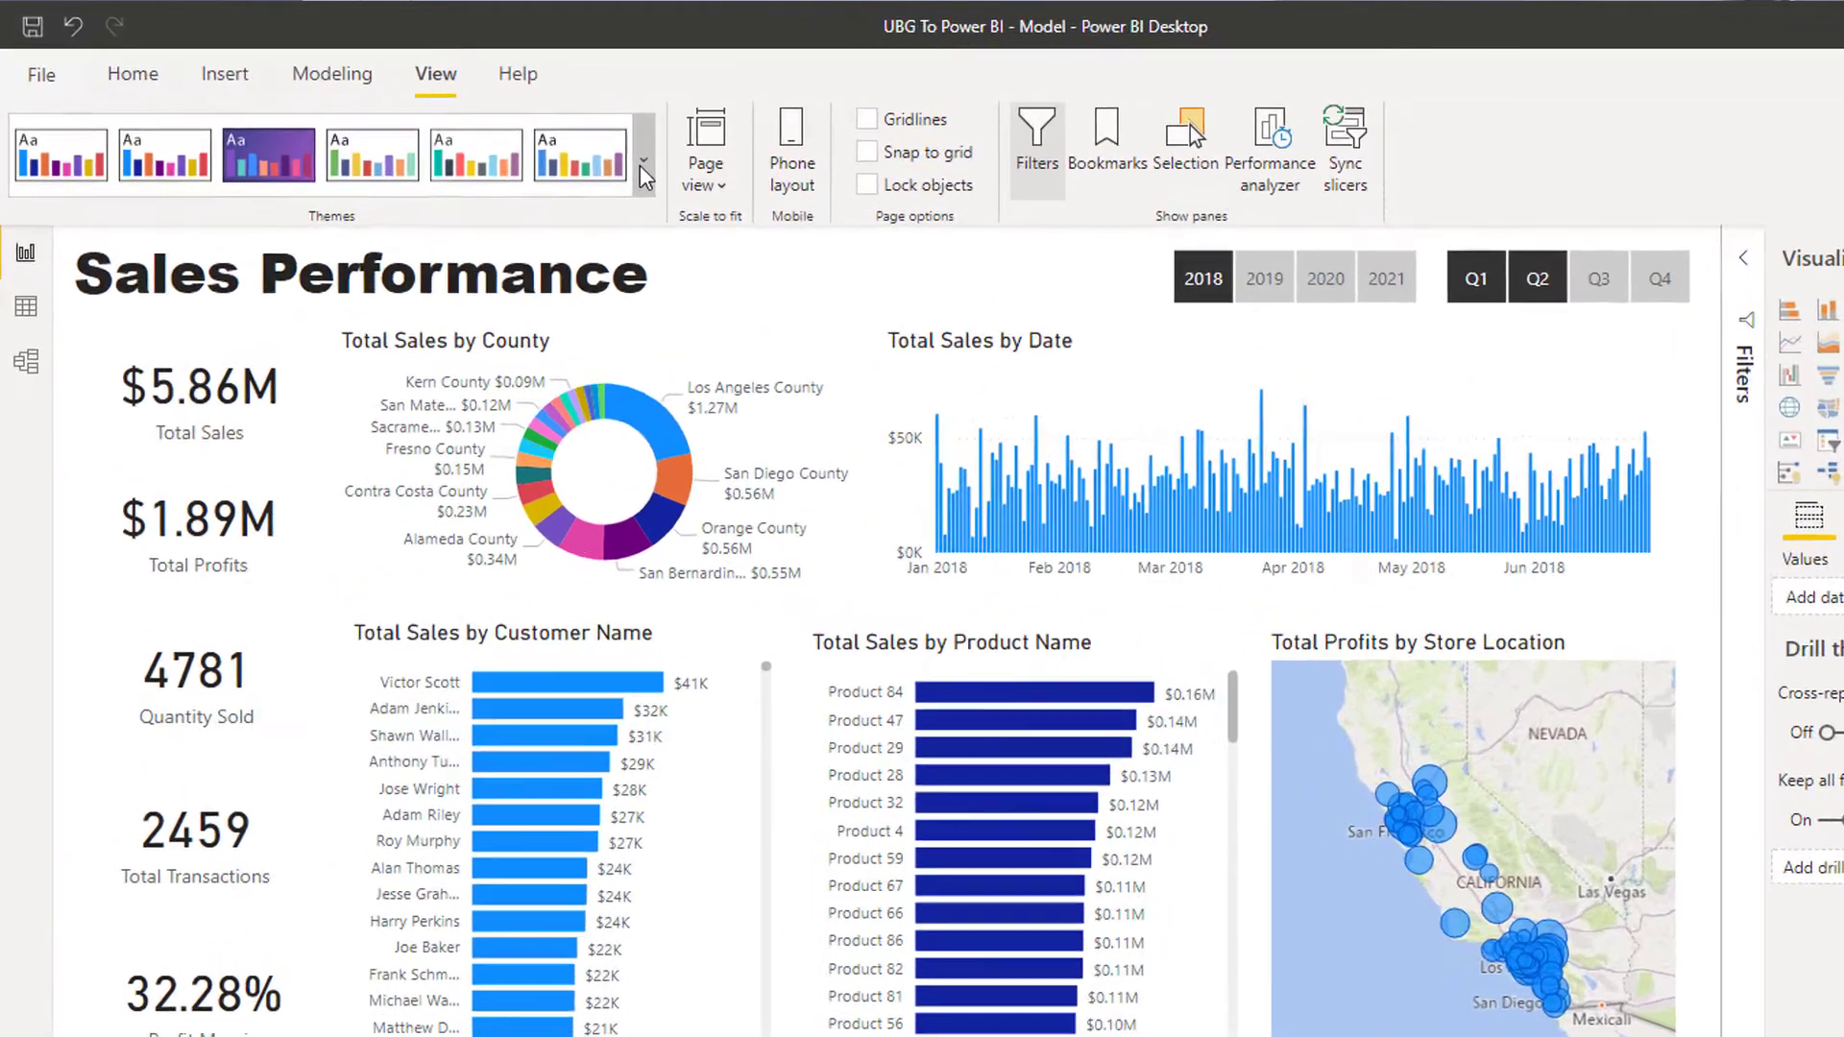
left_click(519, 142)
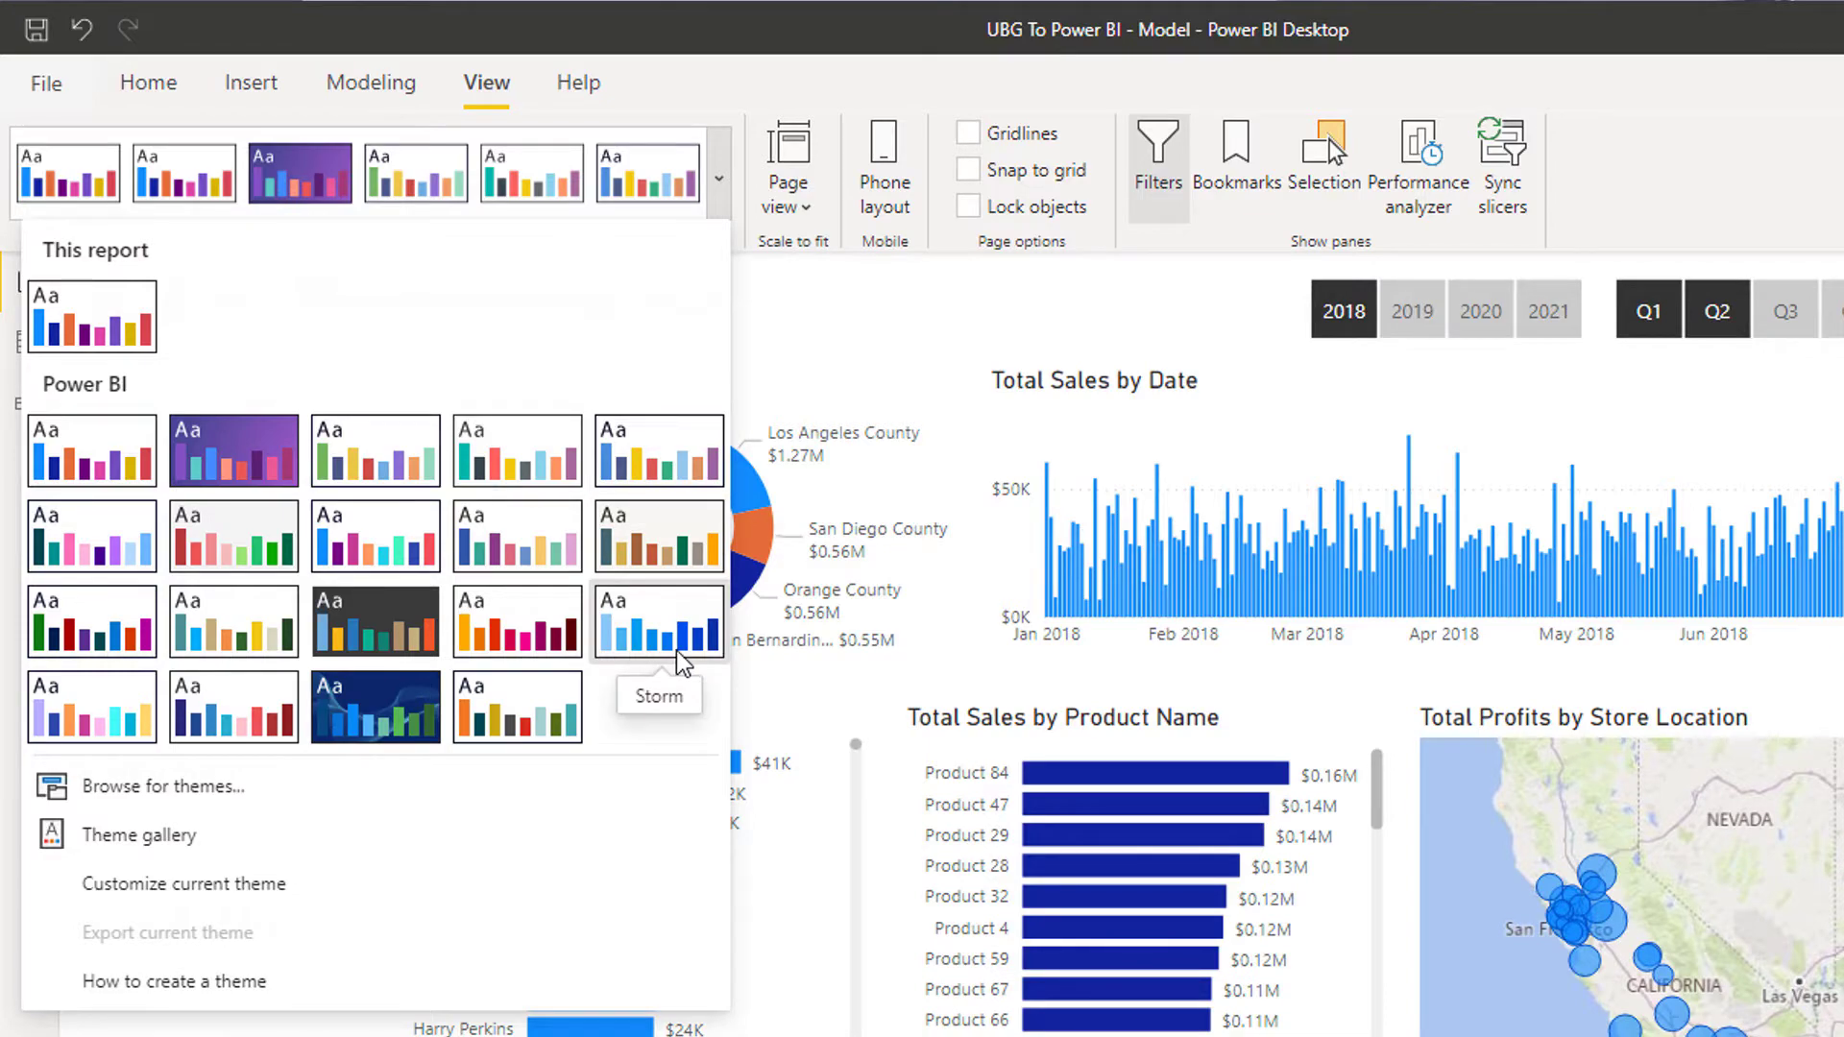
left_click(638, 636)
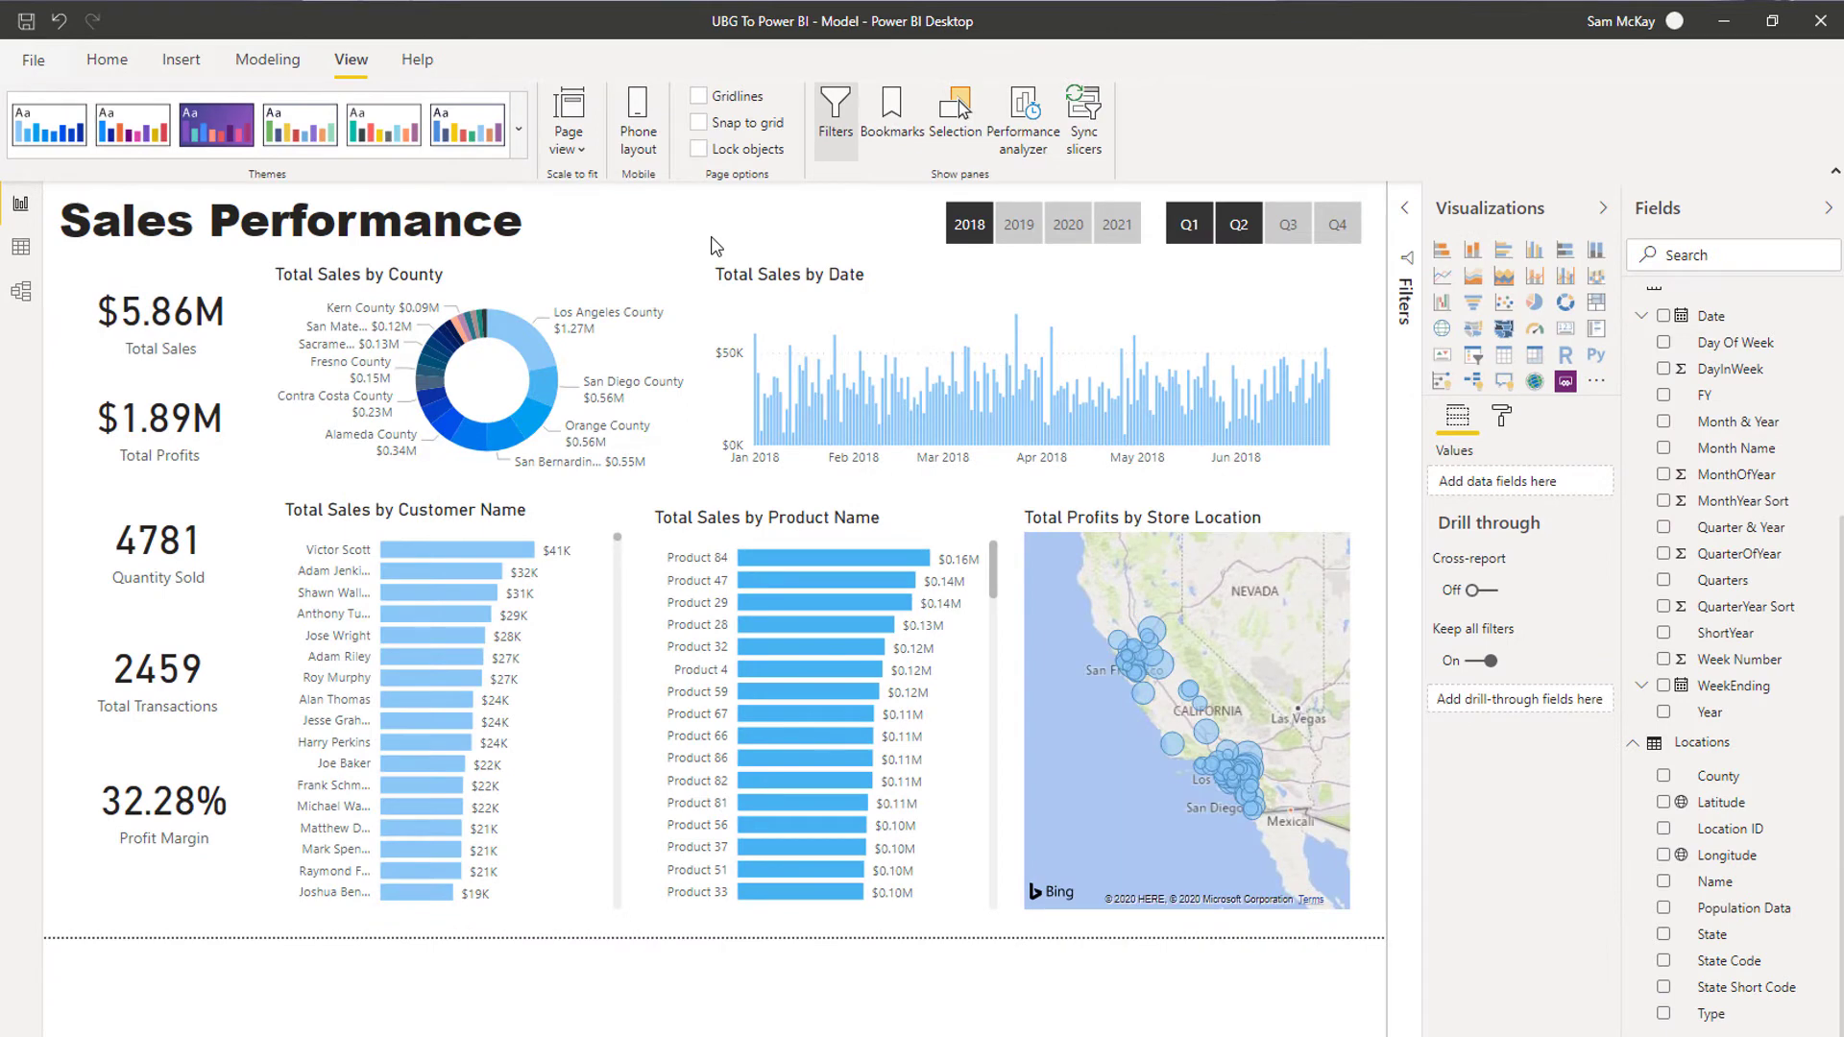
Try a navy-and-red theme and the Tidal theme on the report, ending back on the Storm theme.
left_click(518, 131)
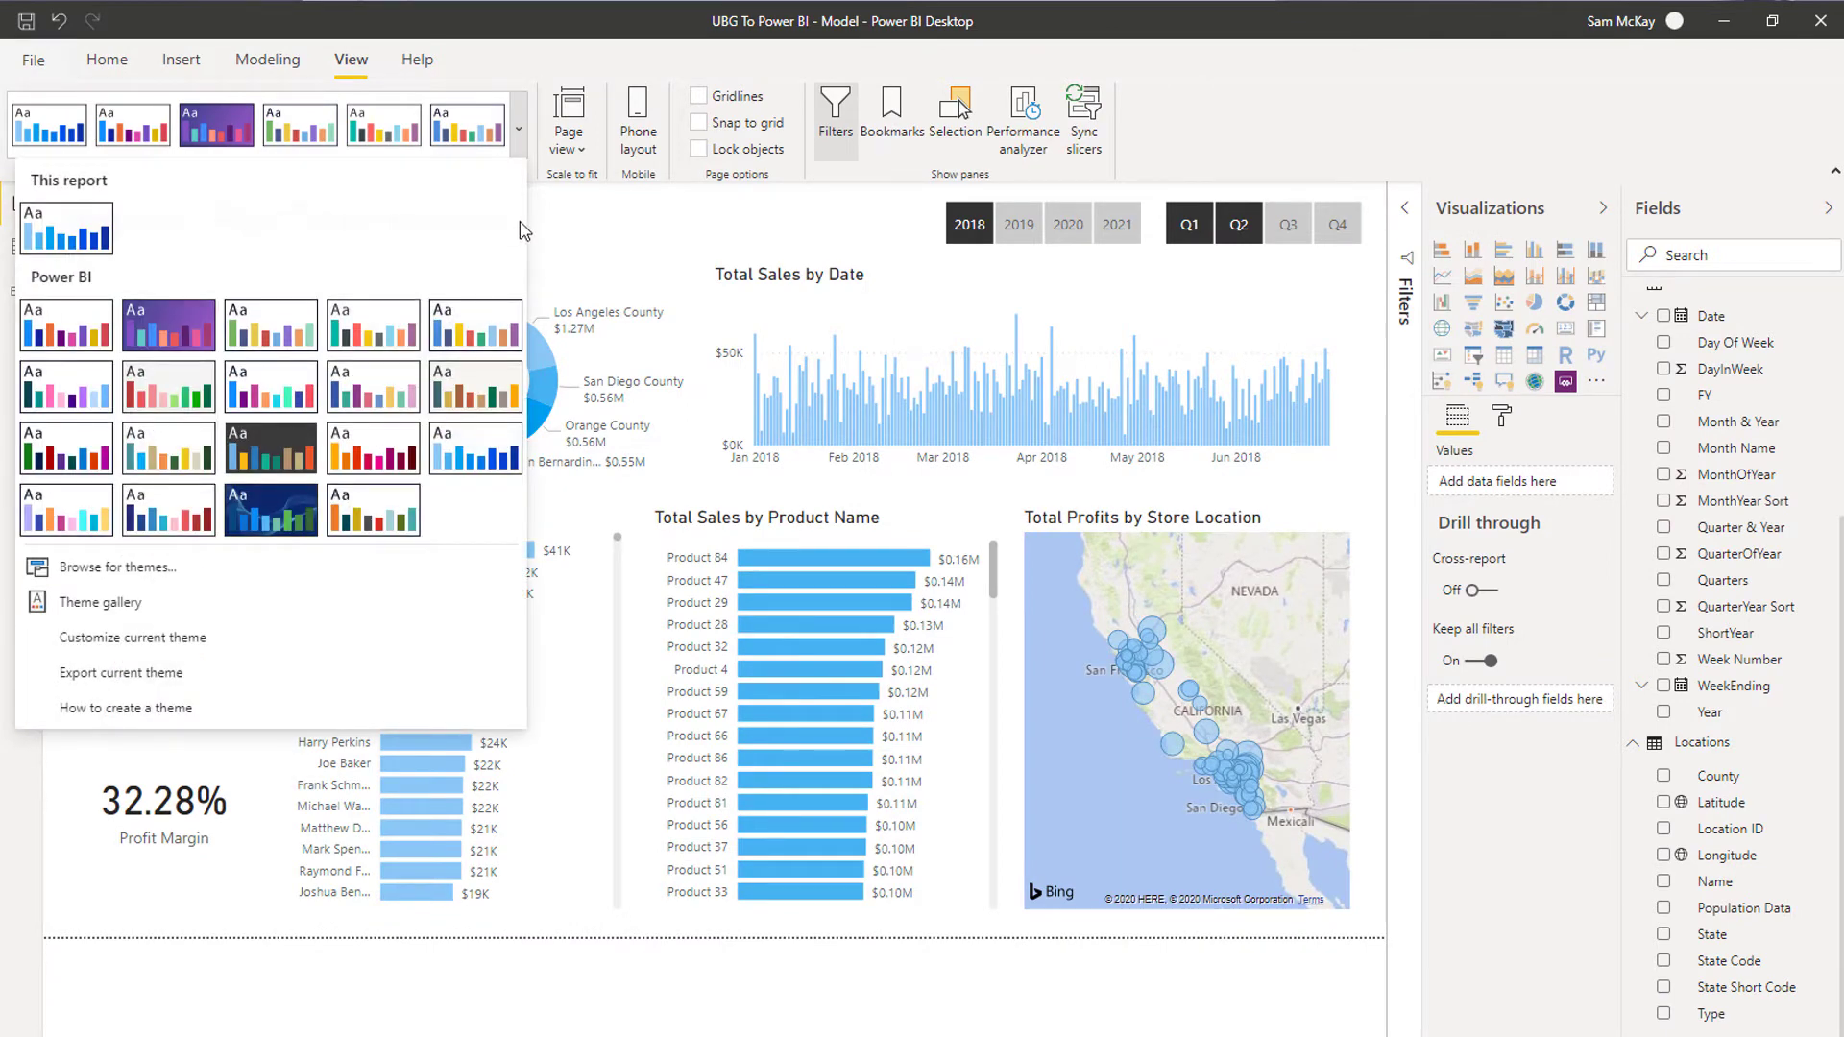
left_click(163, 523)
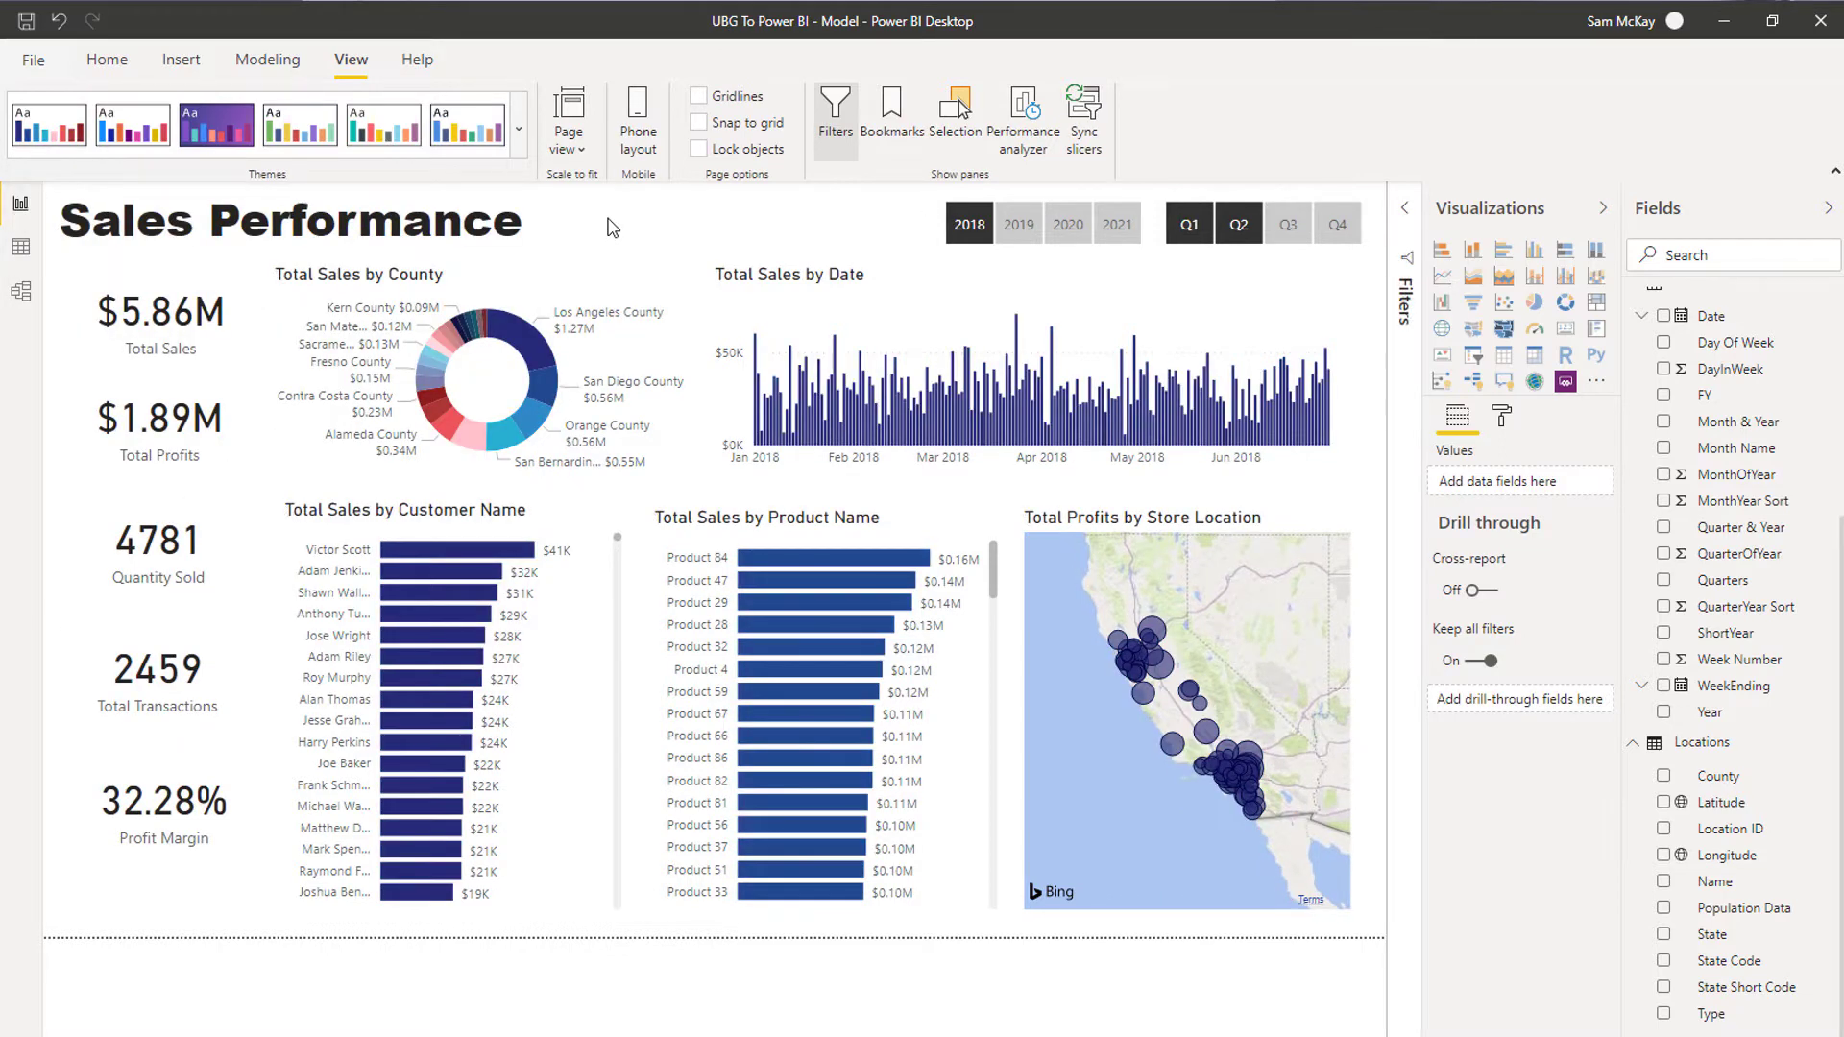
left_click(520, 127)
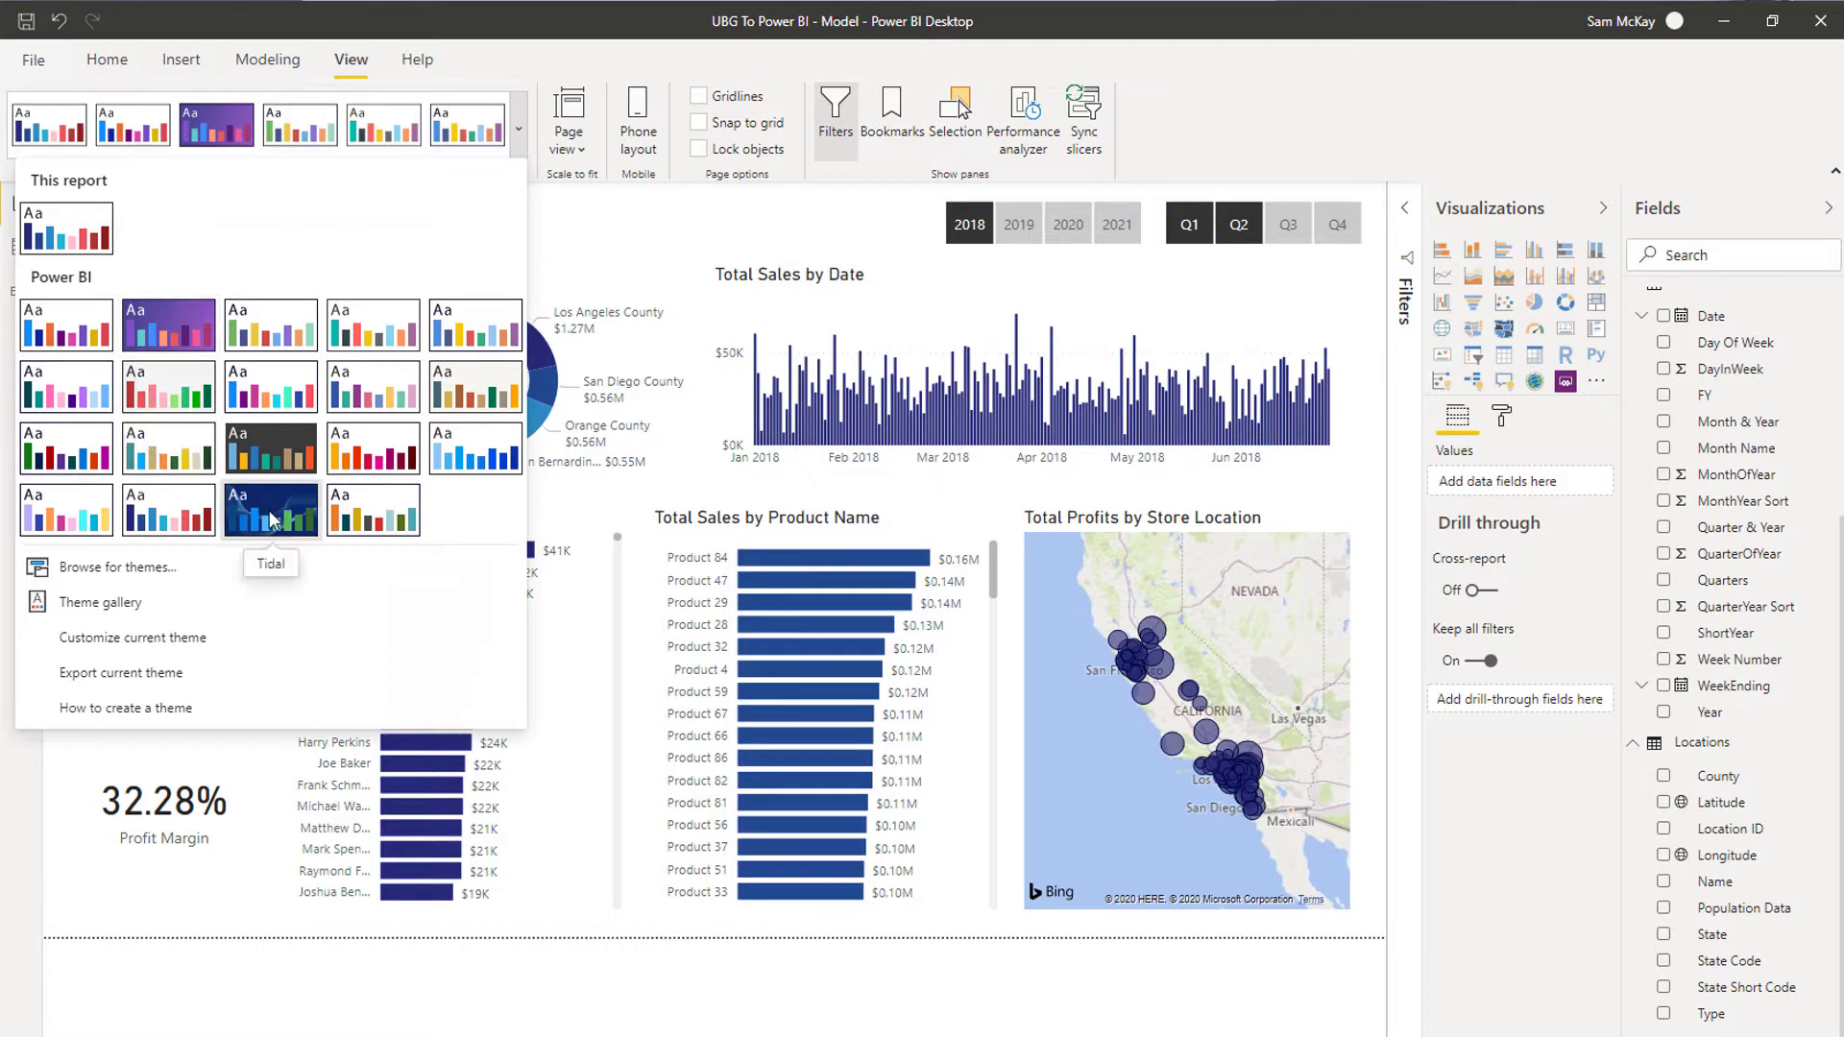
key("Escape")
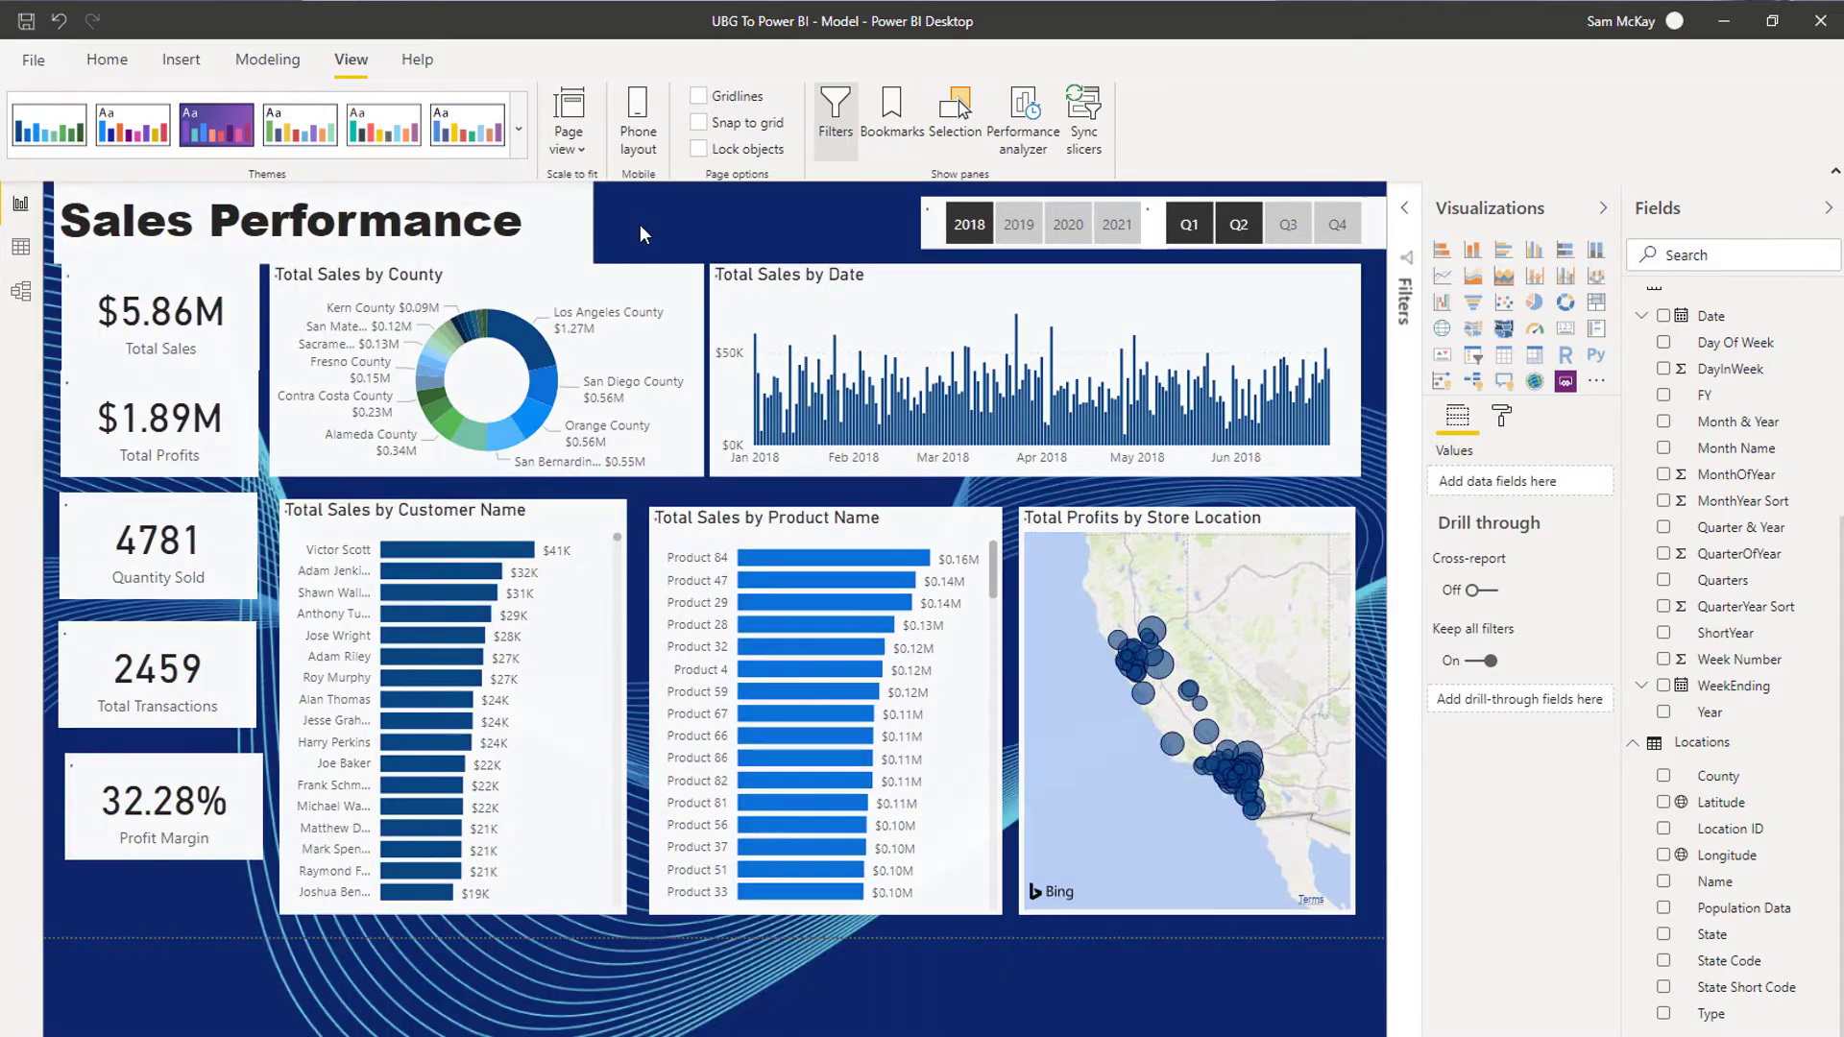
left_click(520, 141)
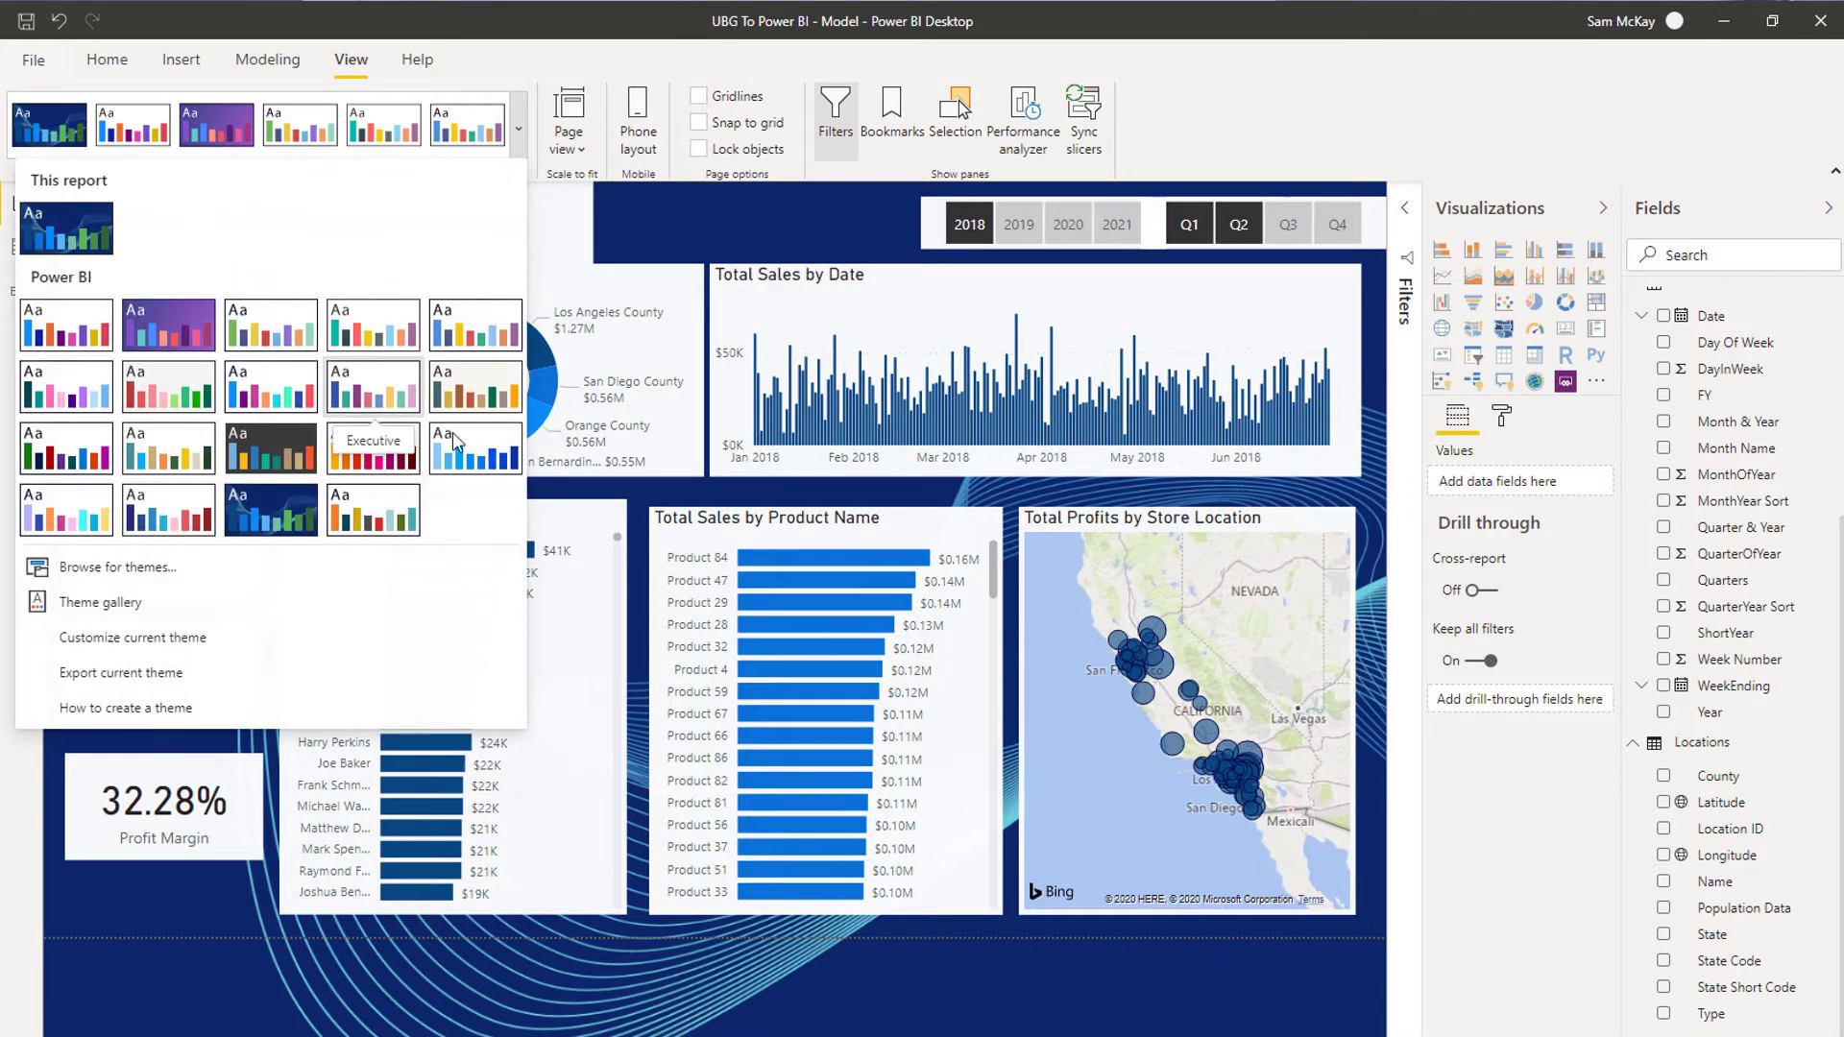
left_click(492, 465)
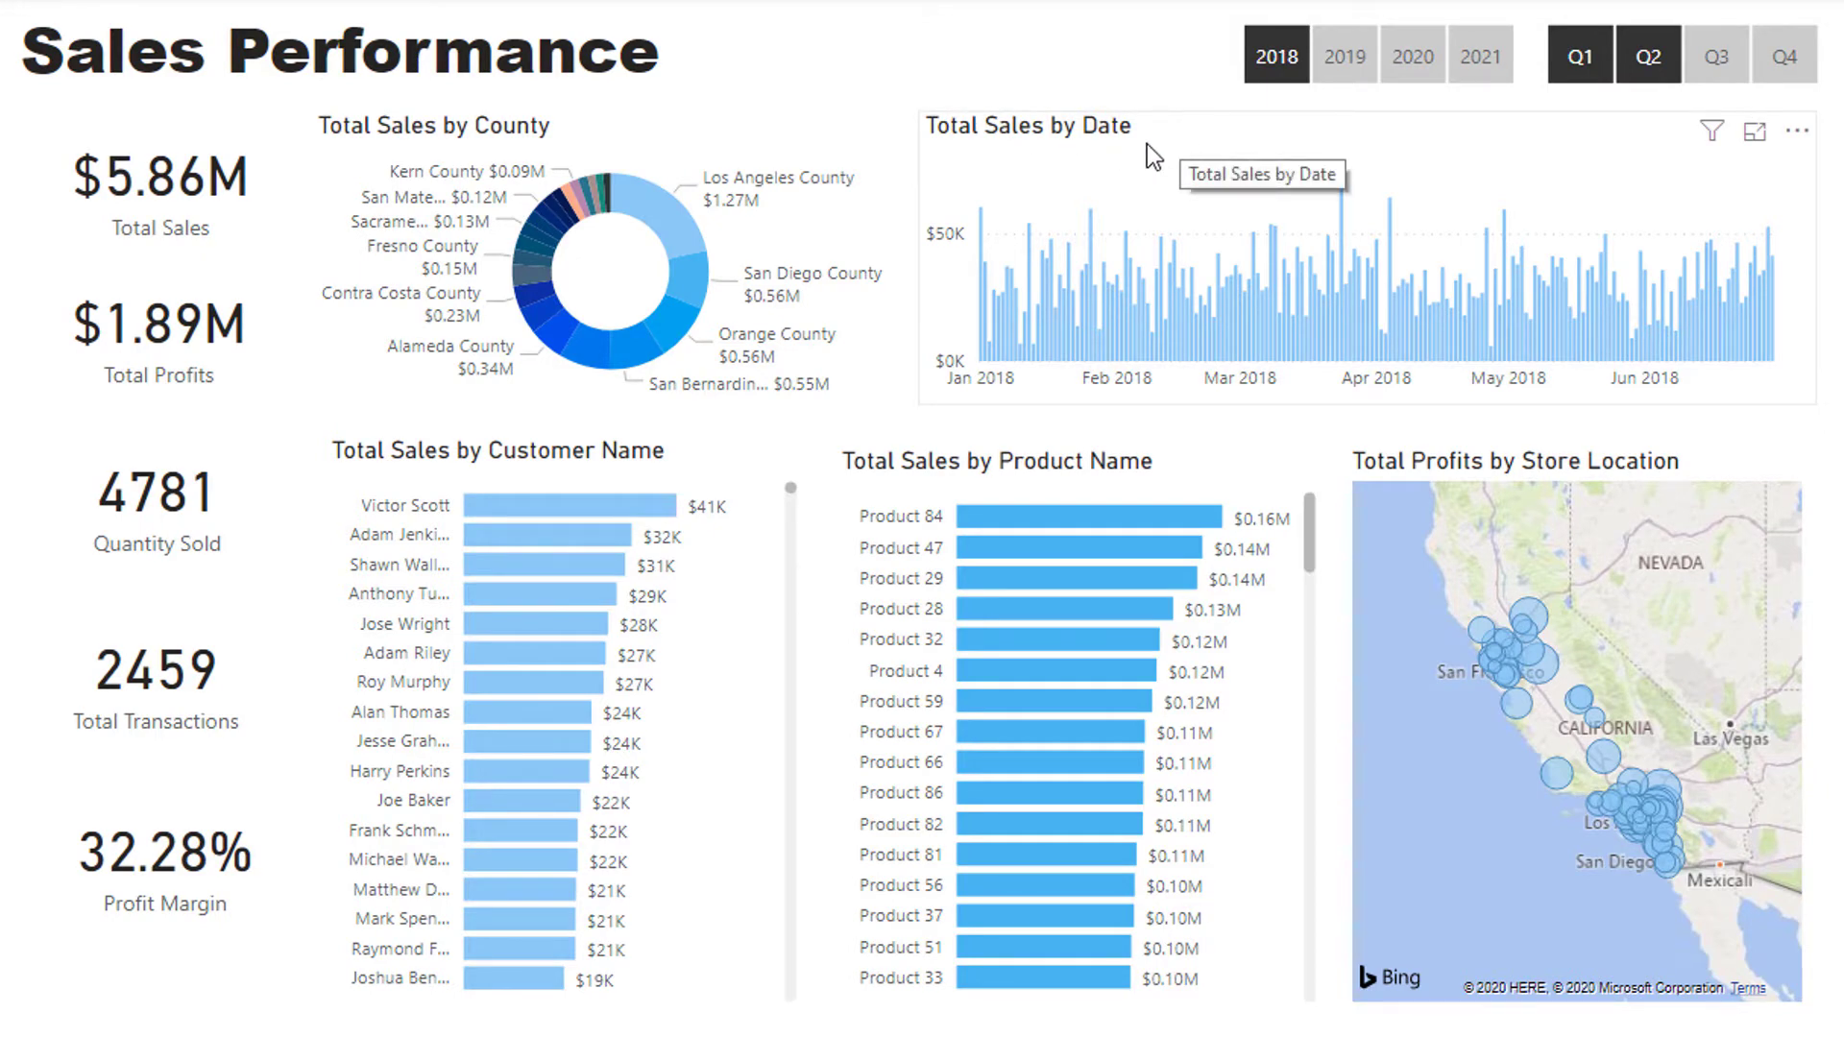
Set the default data color of the Total Sales by Date chart to a dark blue theme color.
left_click(1200, 129)
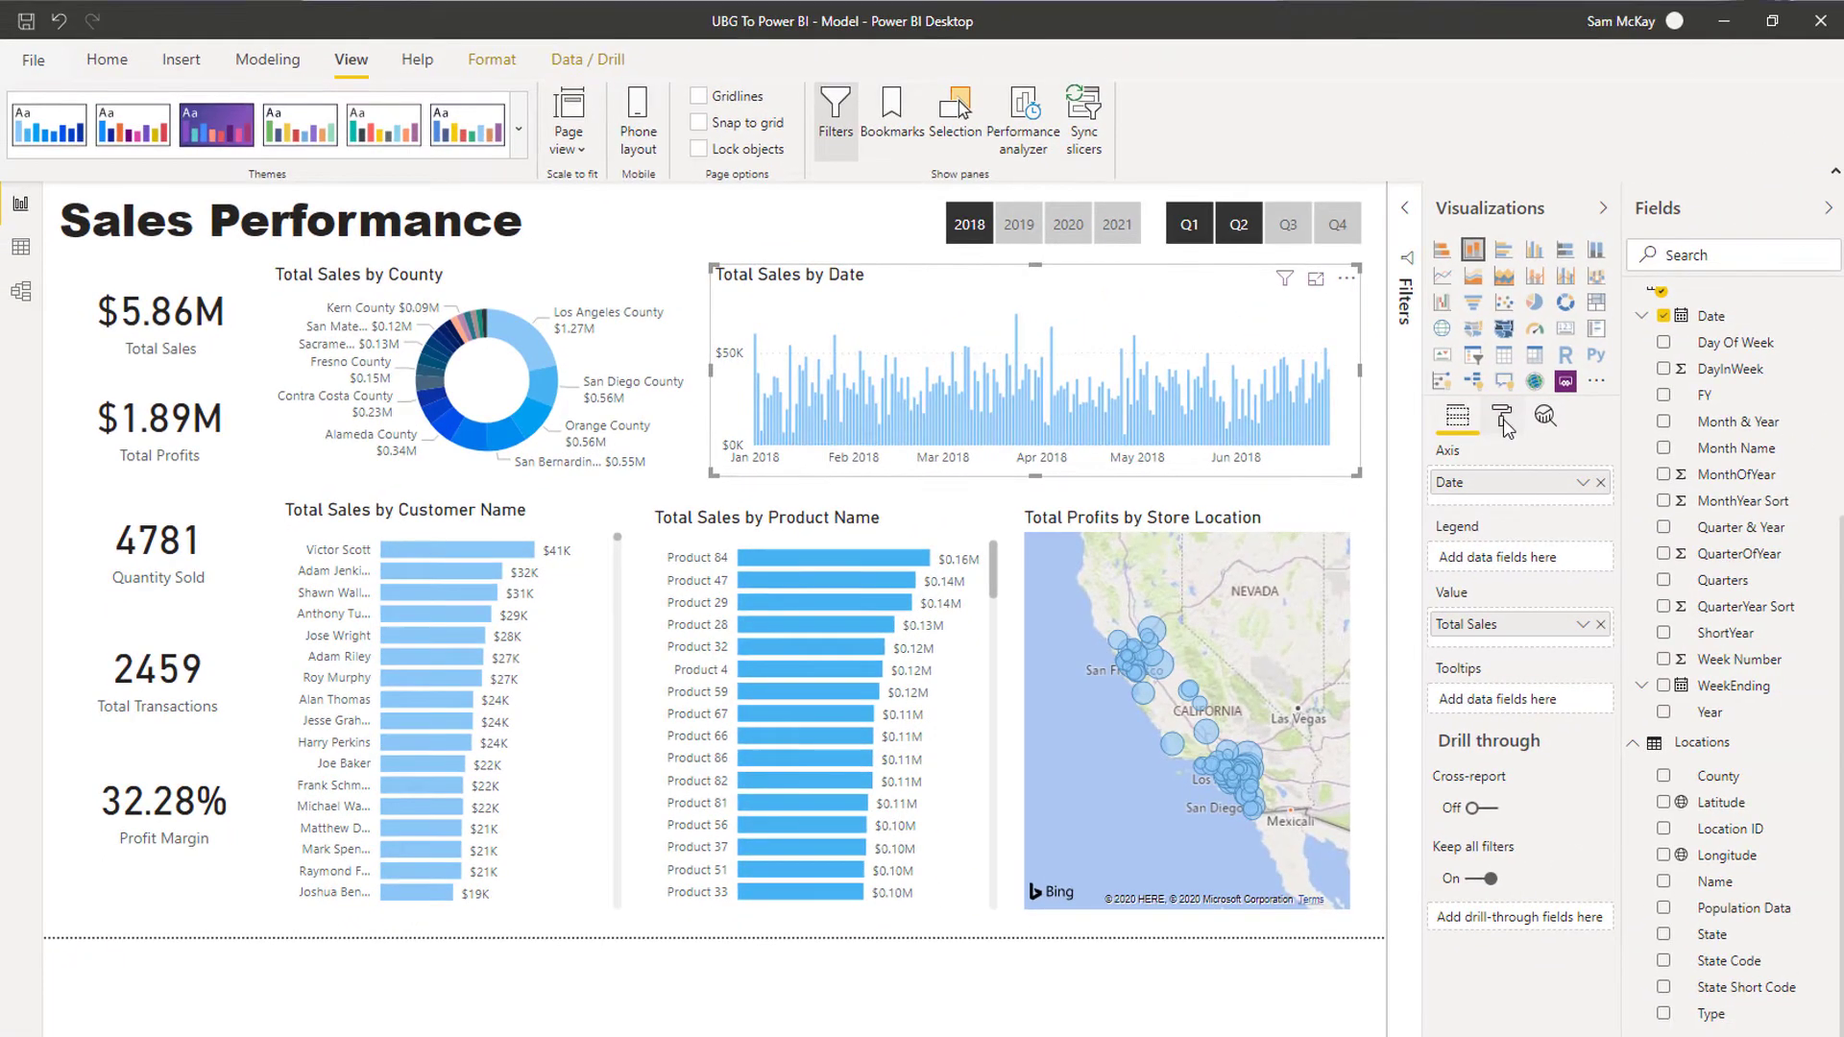
left_click(1508, 423)
left_click(1482, 624)
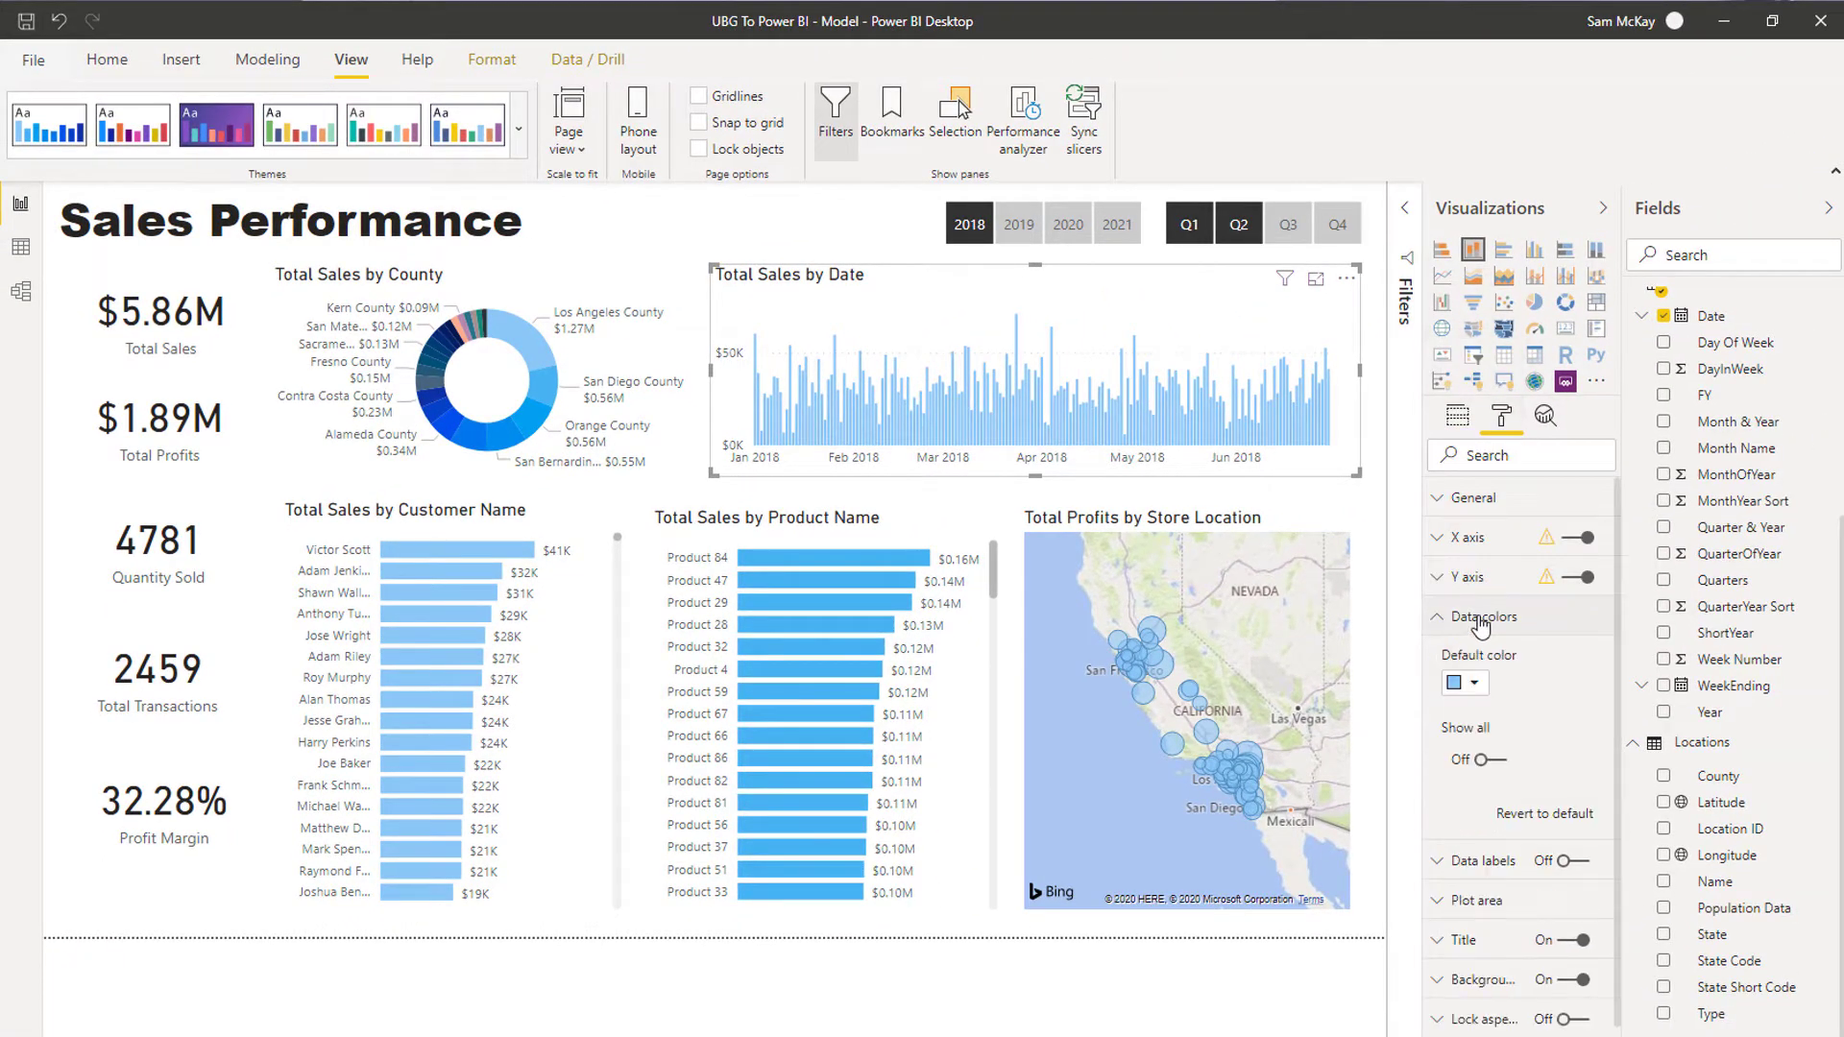
left_click(1475, 685)
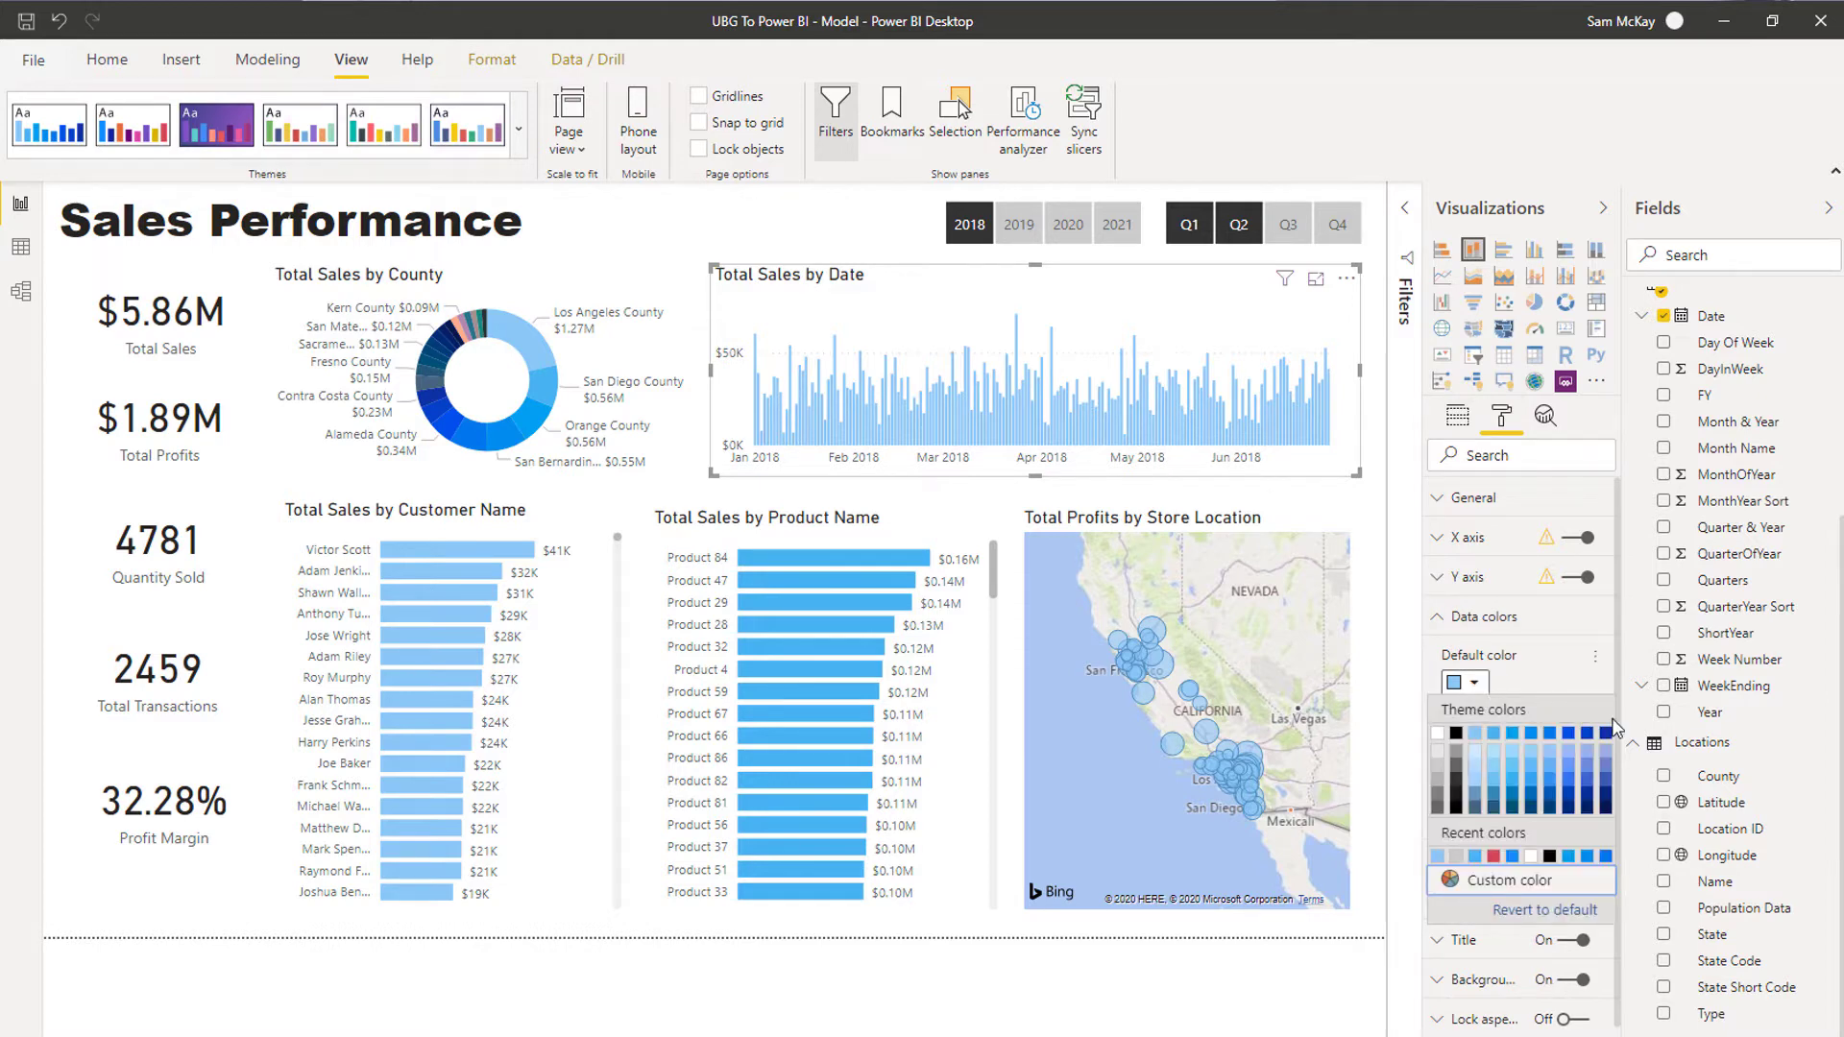
left_click(1588, 737)
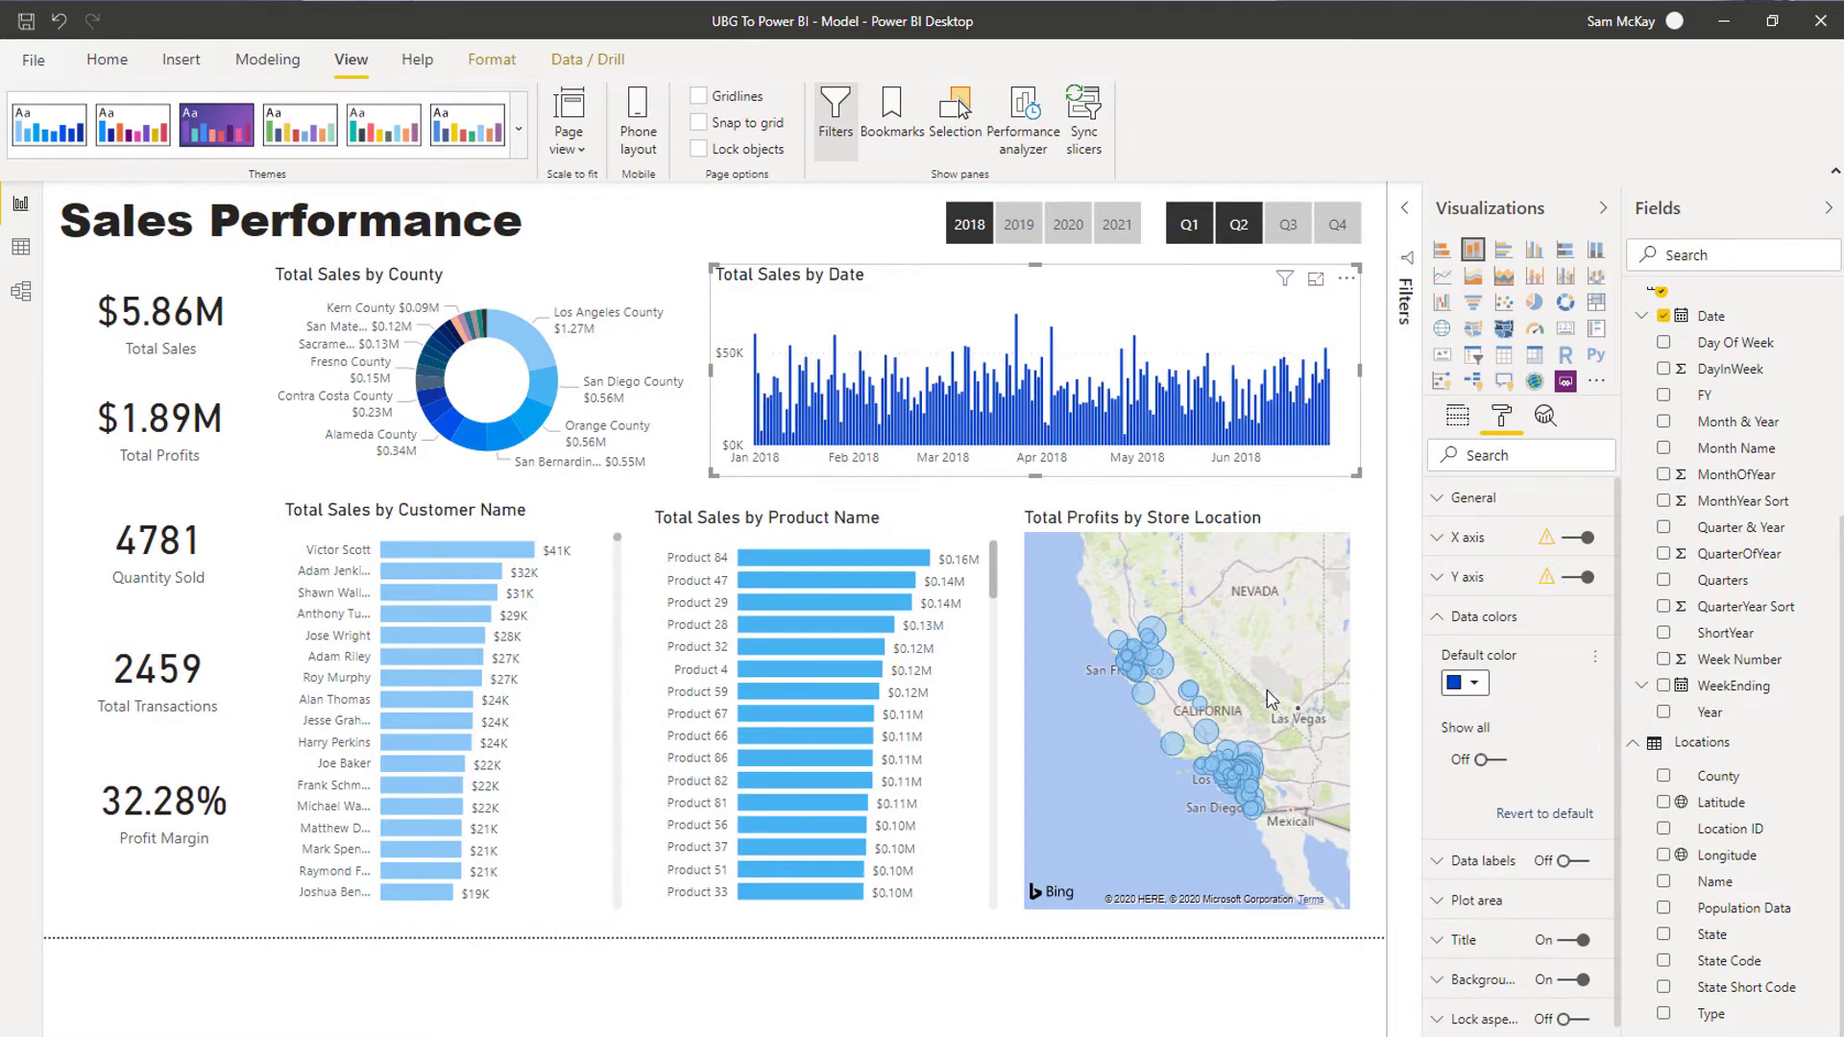
Set the default data color of the Total Sales by Customer Name chart to a medium blue theme color.
left_click(527, 531)
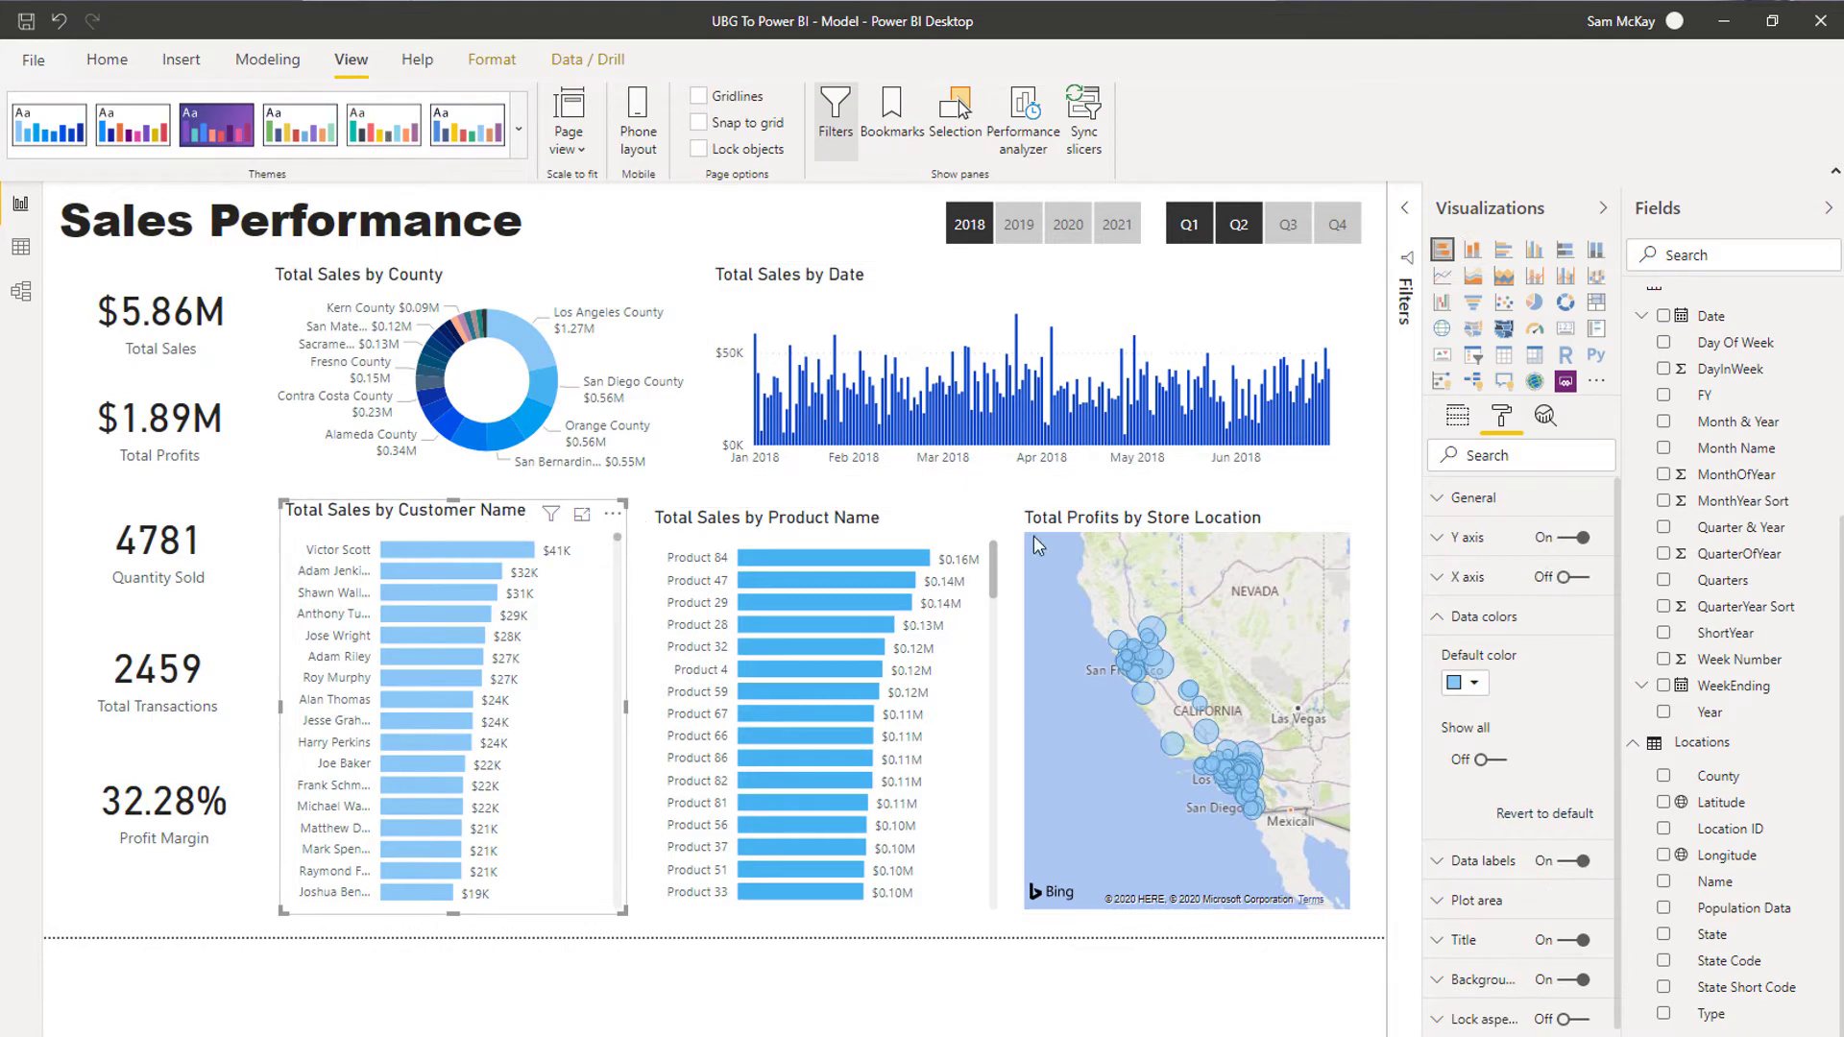
left_click(1474, 684)
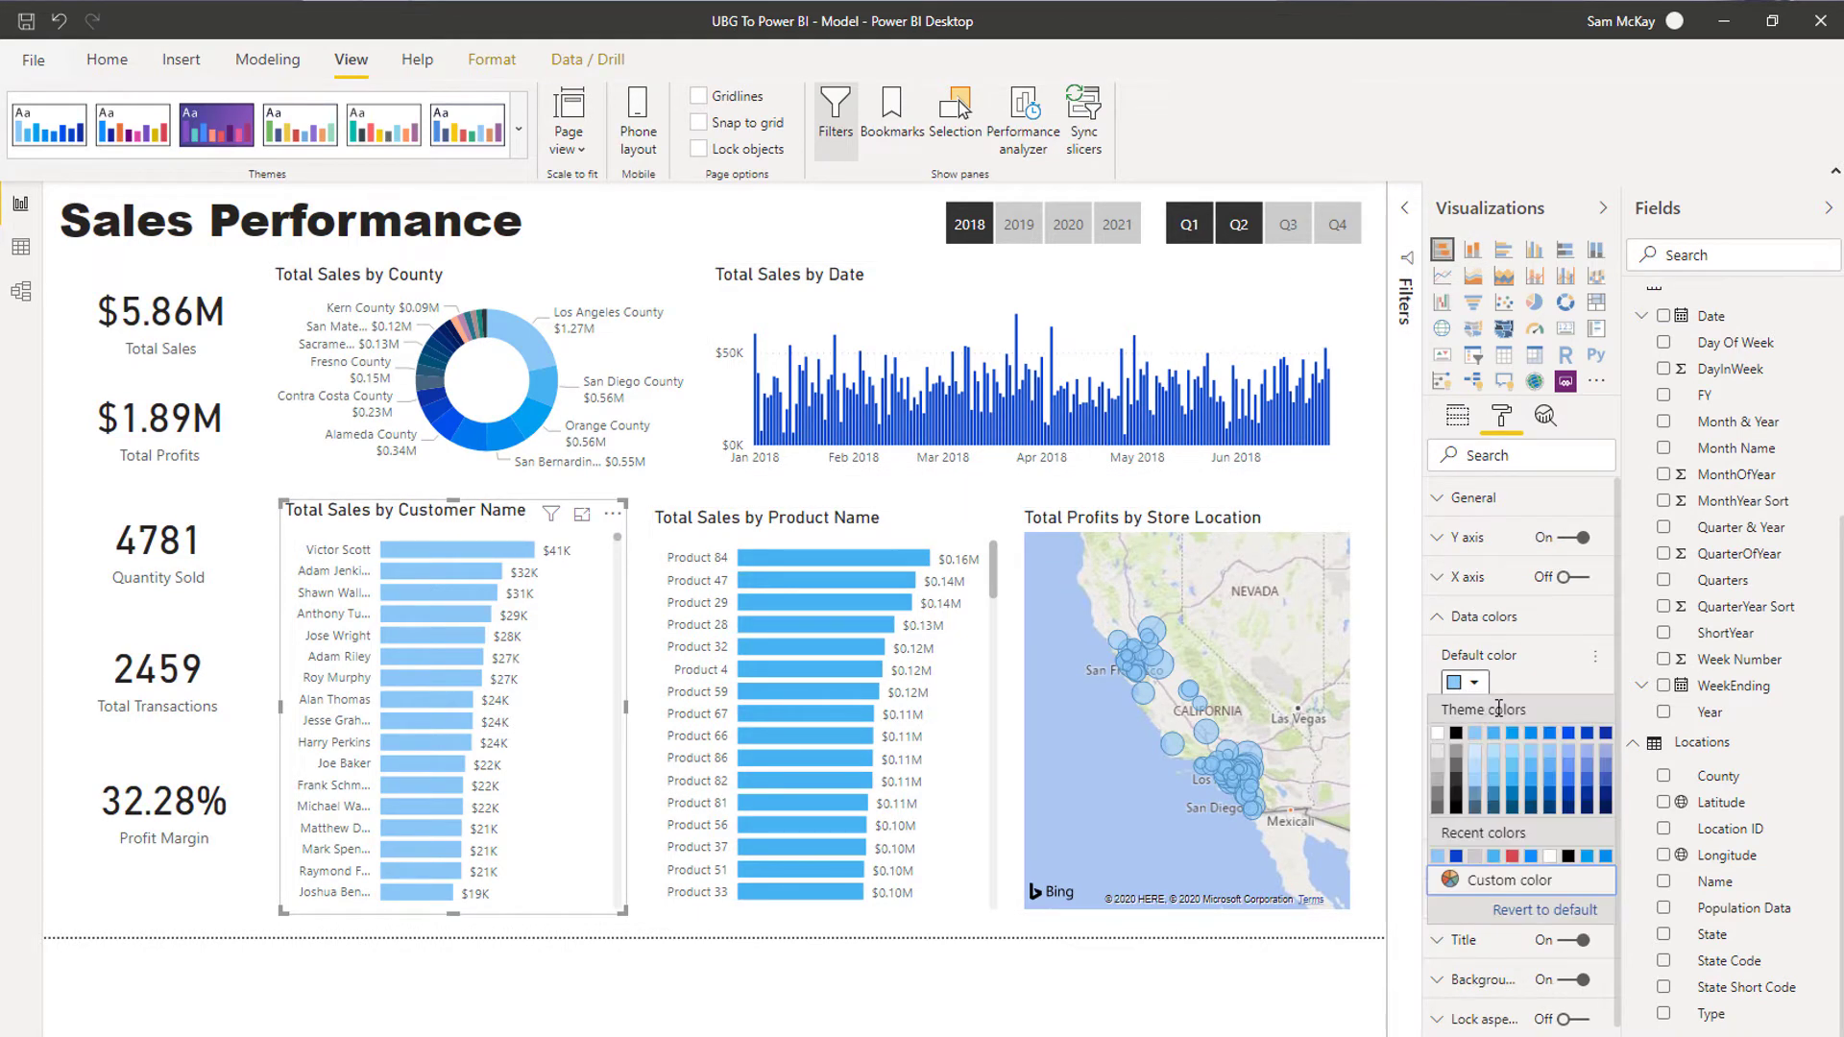
left_click(1551, 734)
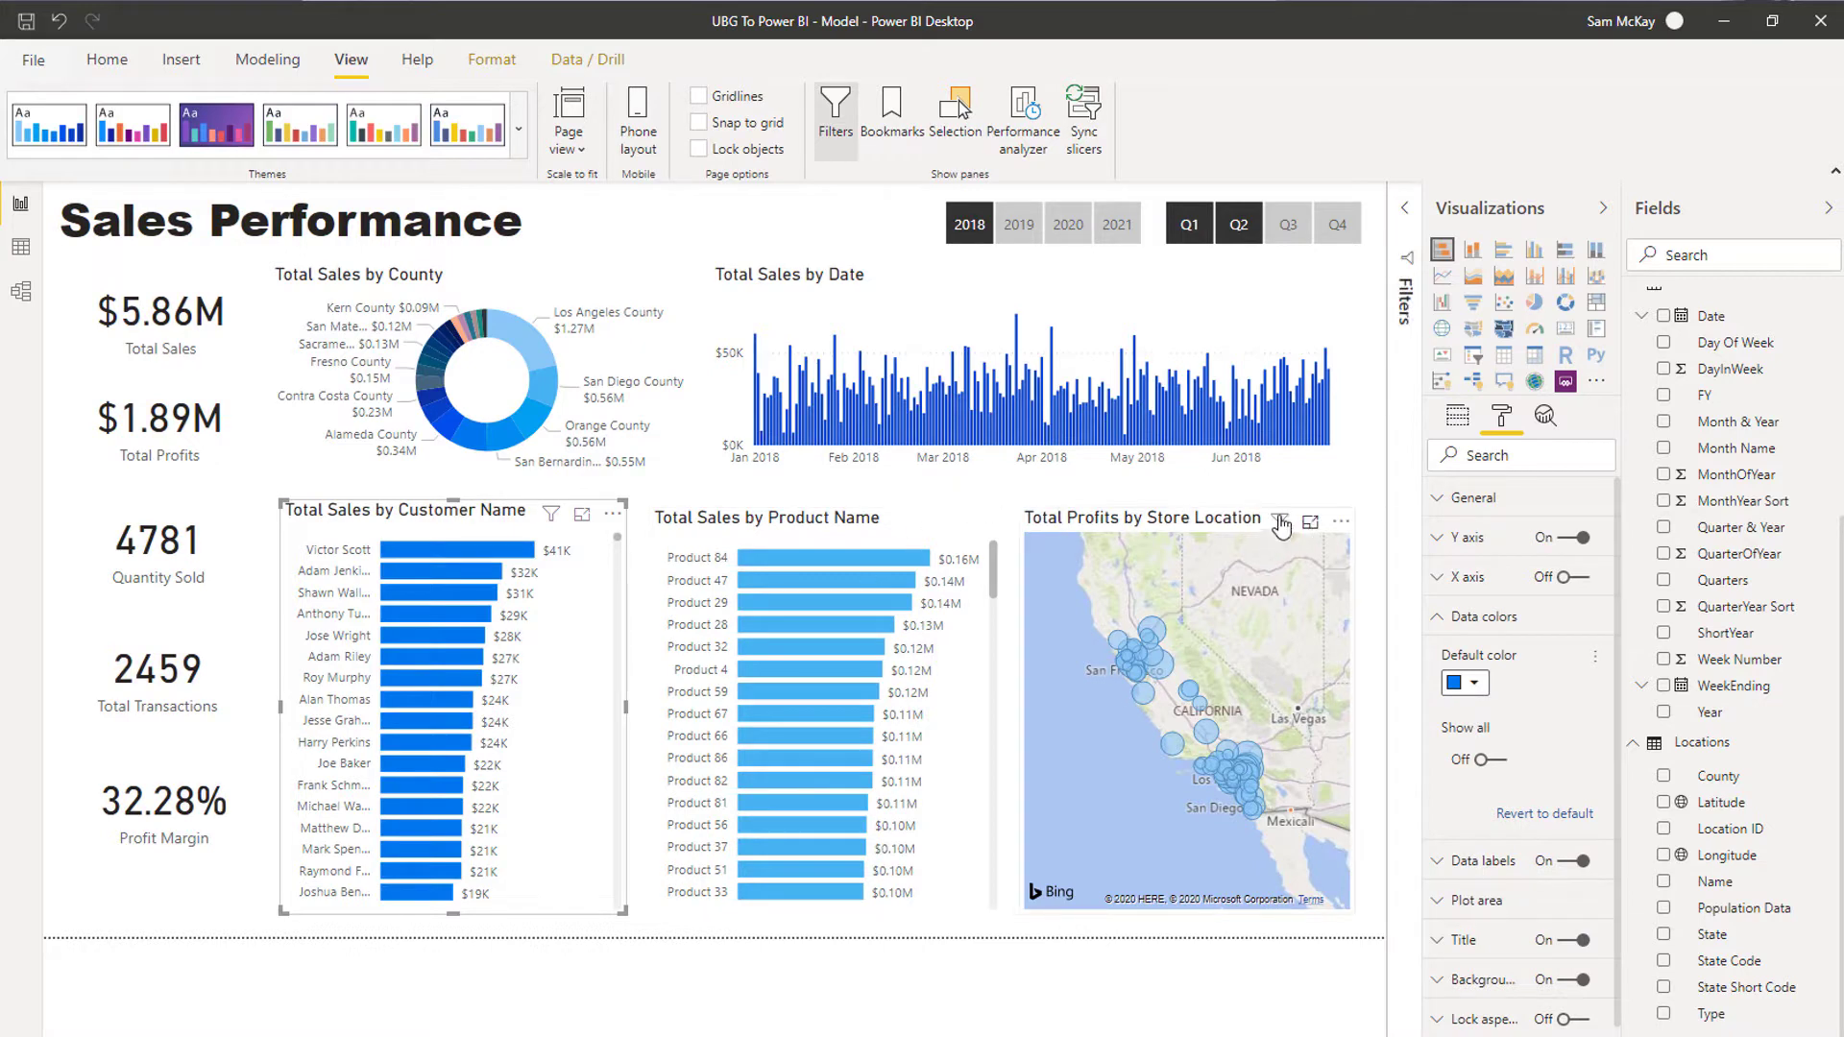
Try a pale blue for the Total Sales by Product Name bars, and settle on a bright sky blue theme color.
left_click(896, 531)
left_click(1467, 683)
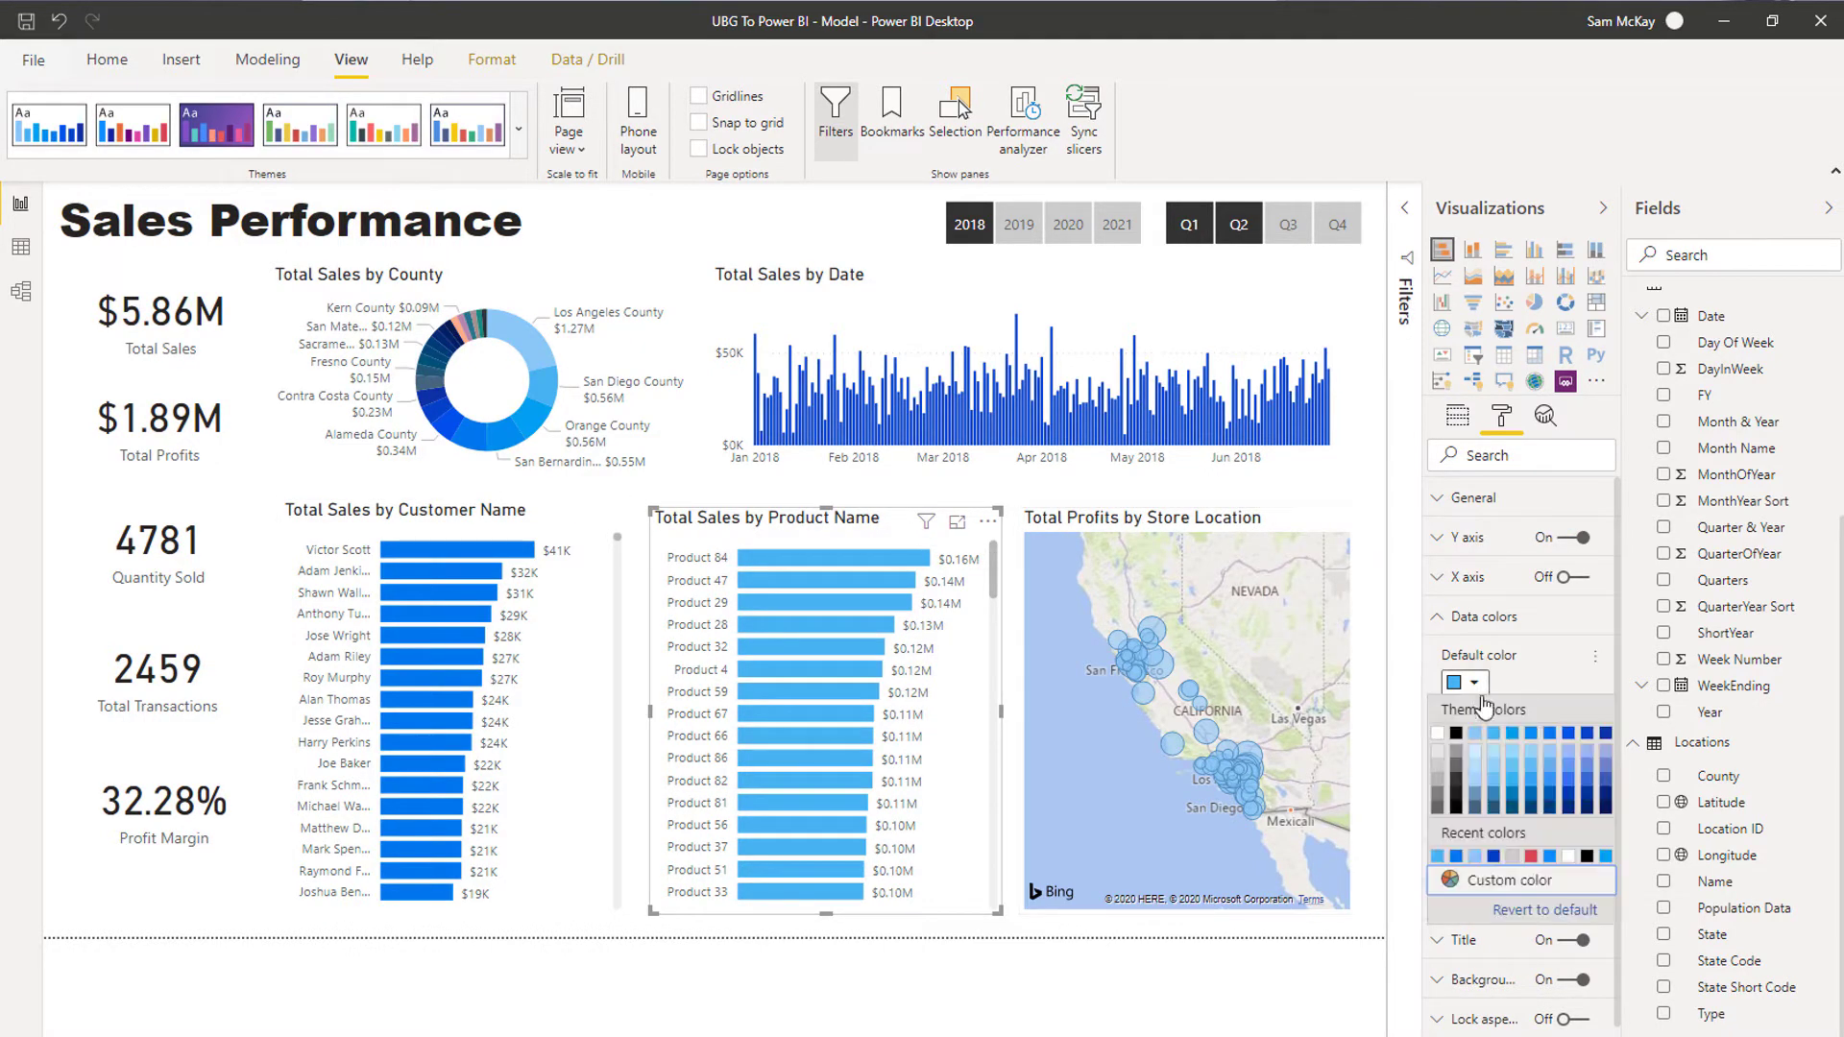
left_click(1476, 749)
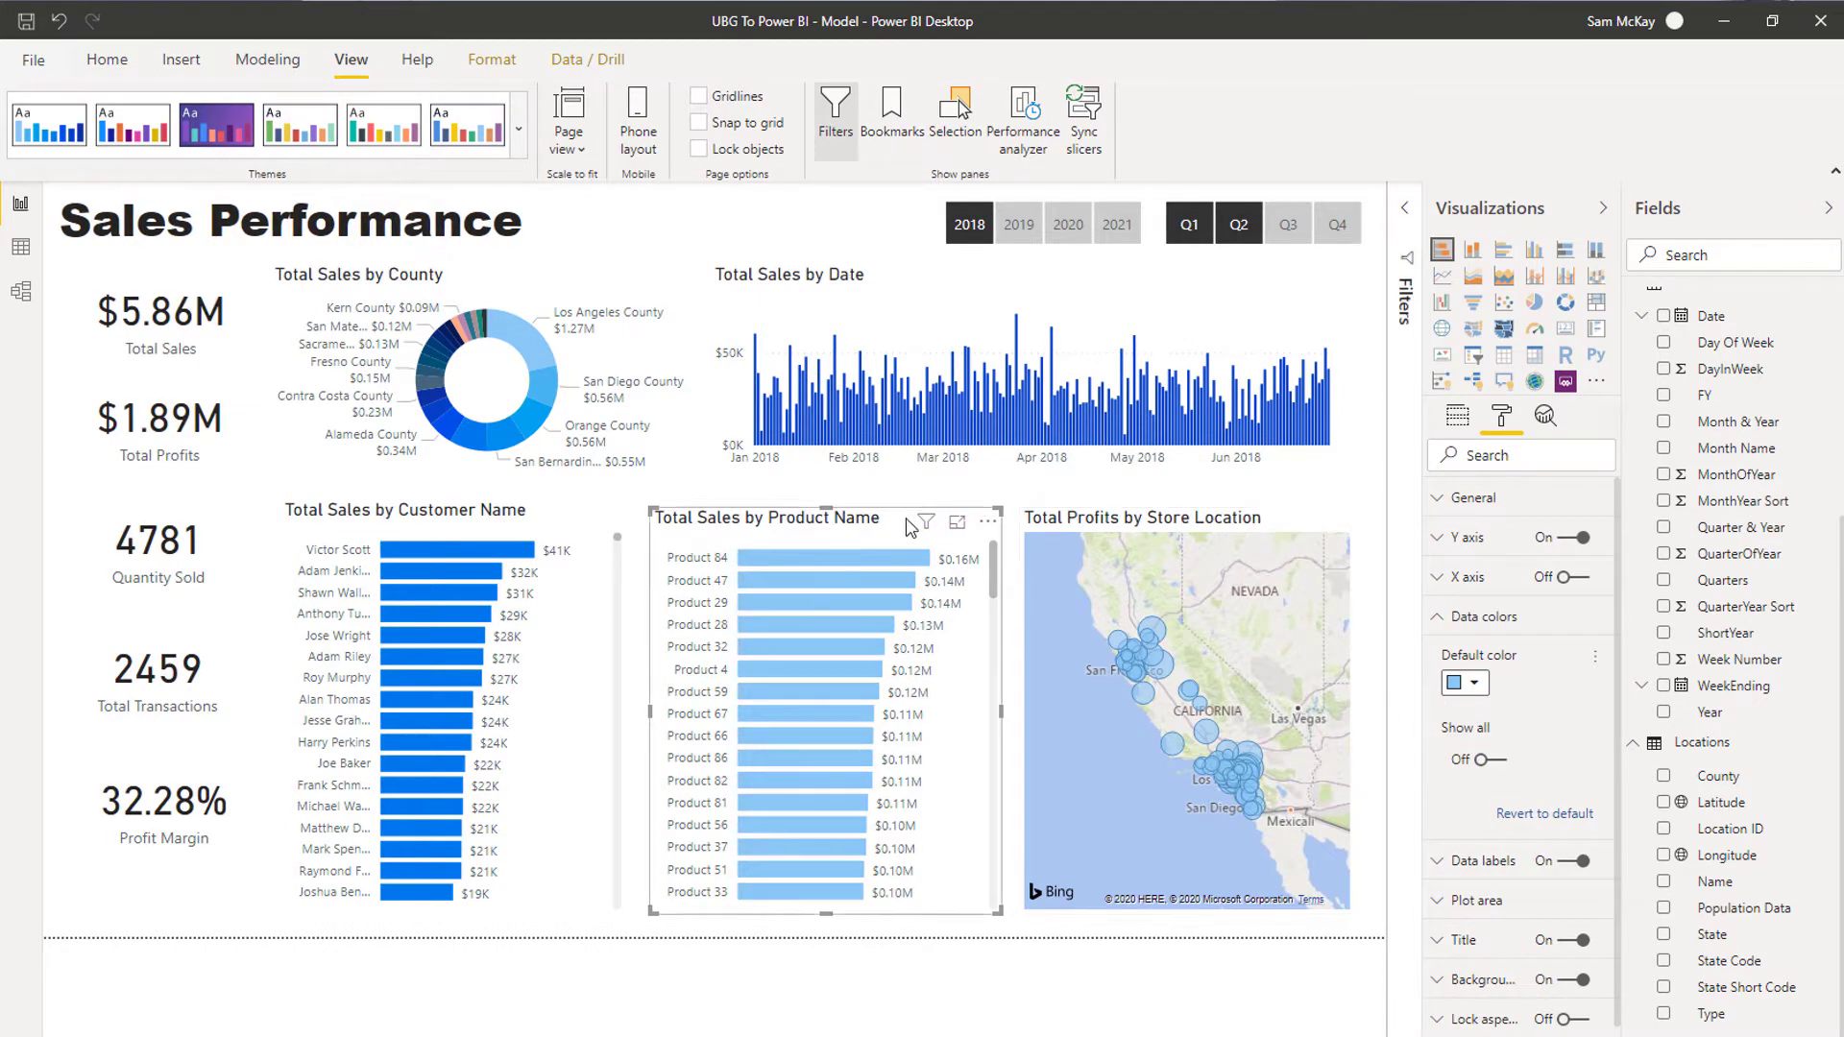
left_click(1457, 684)
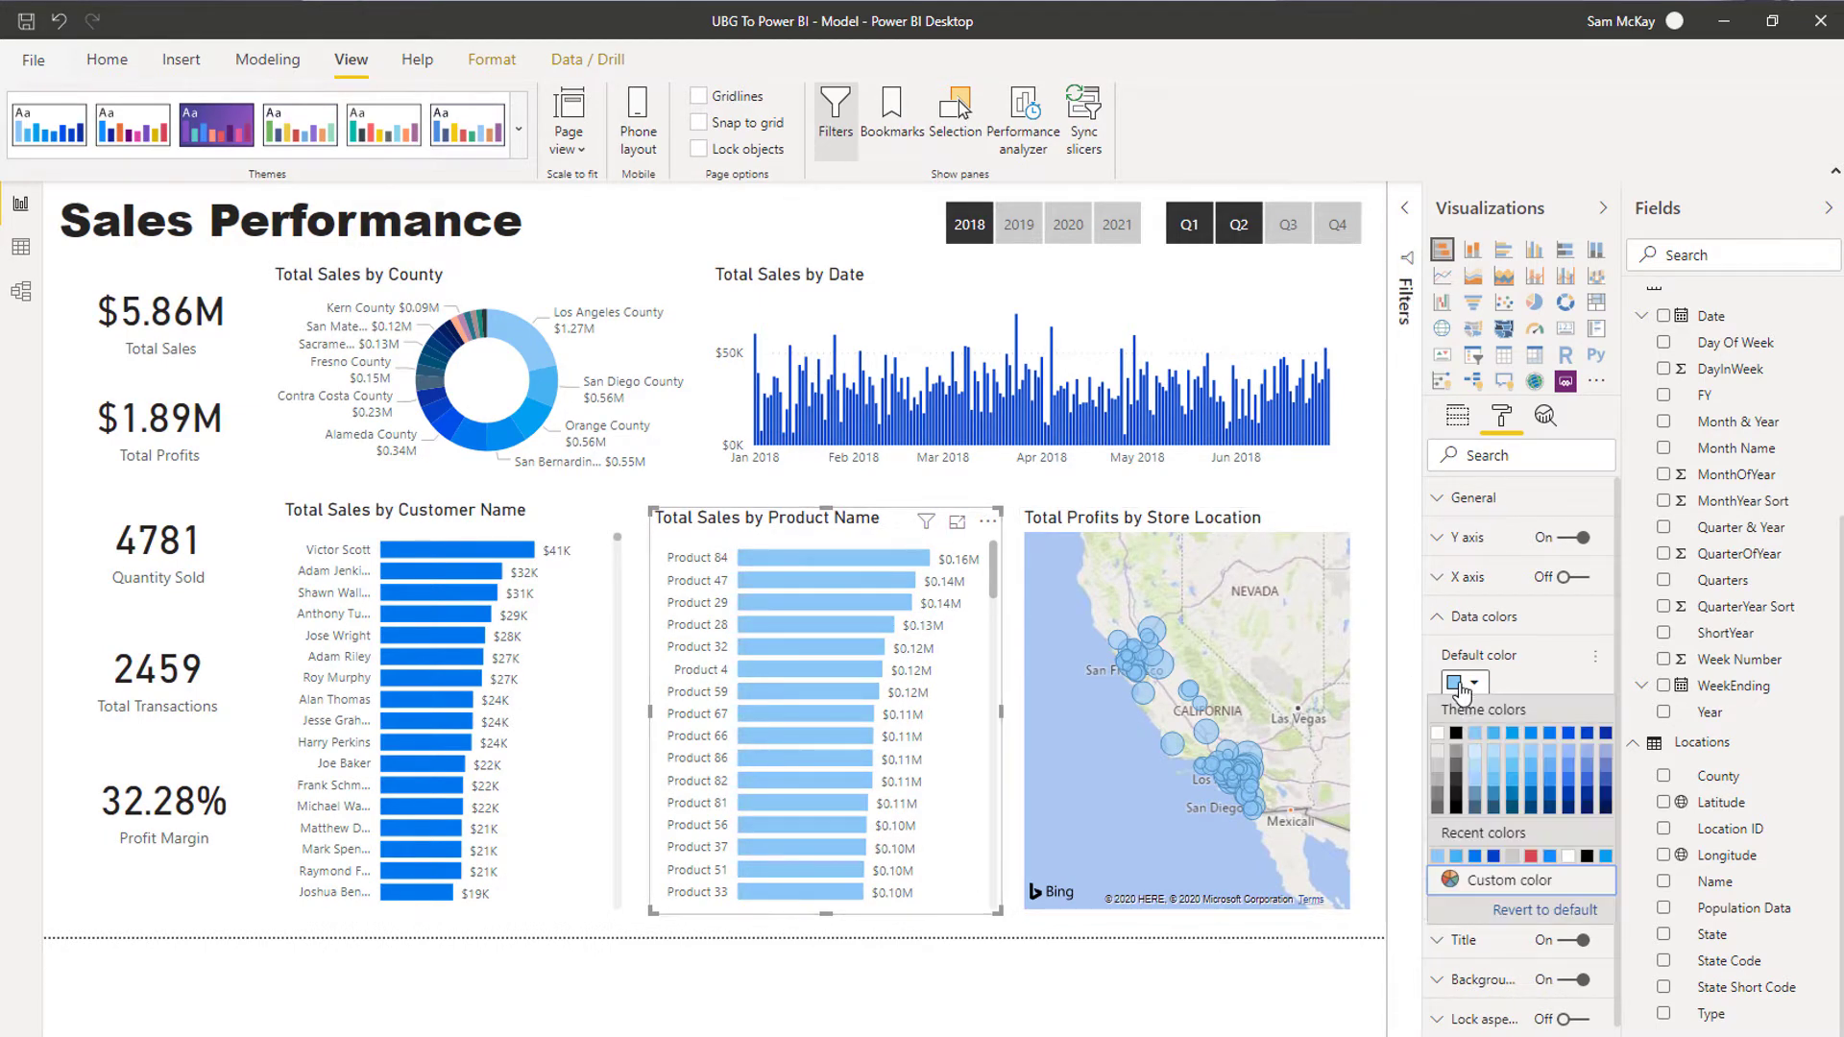
left_click(1517, 744)
left_click(793, 228)
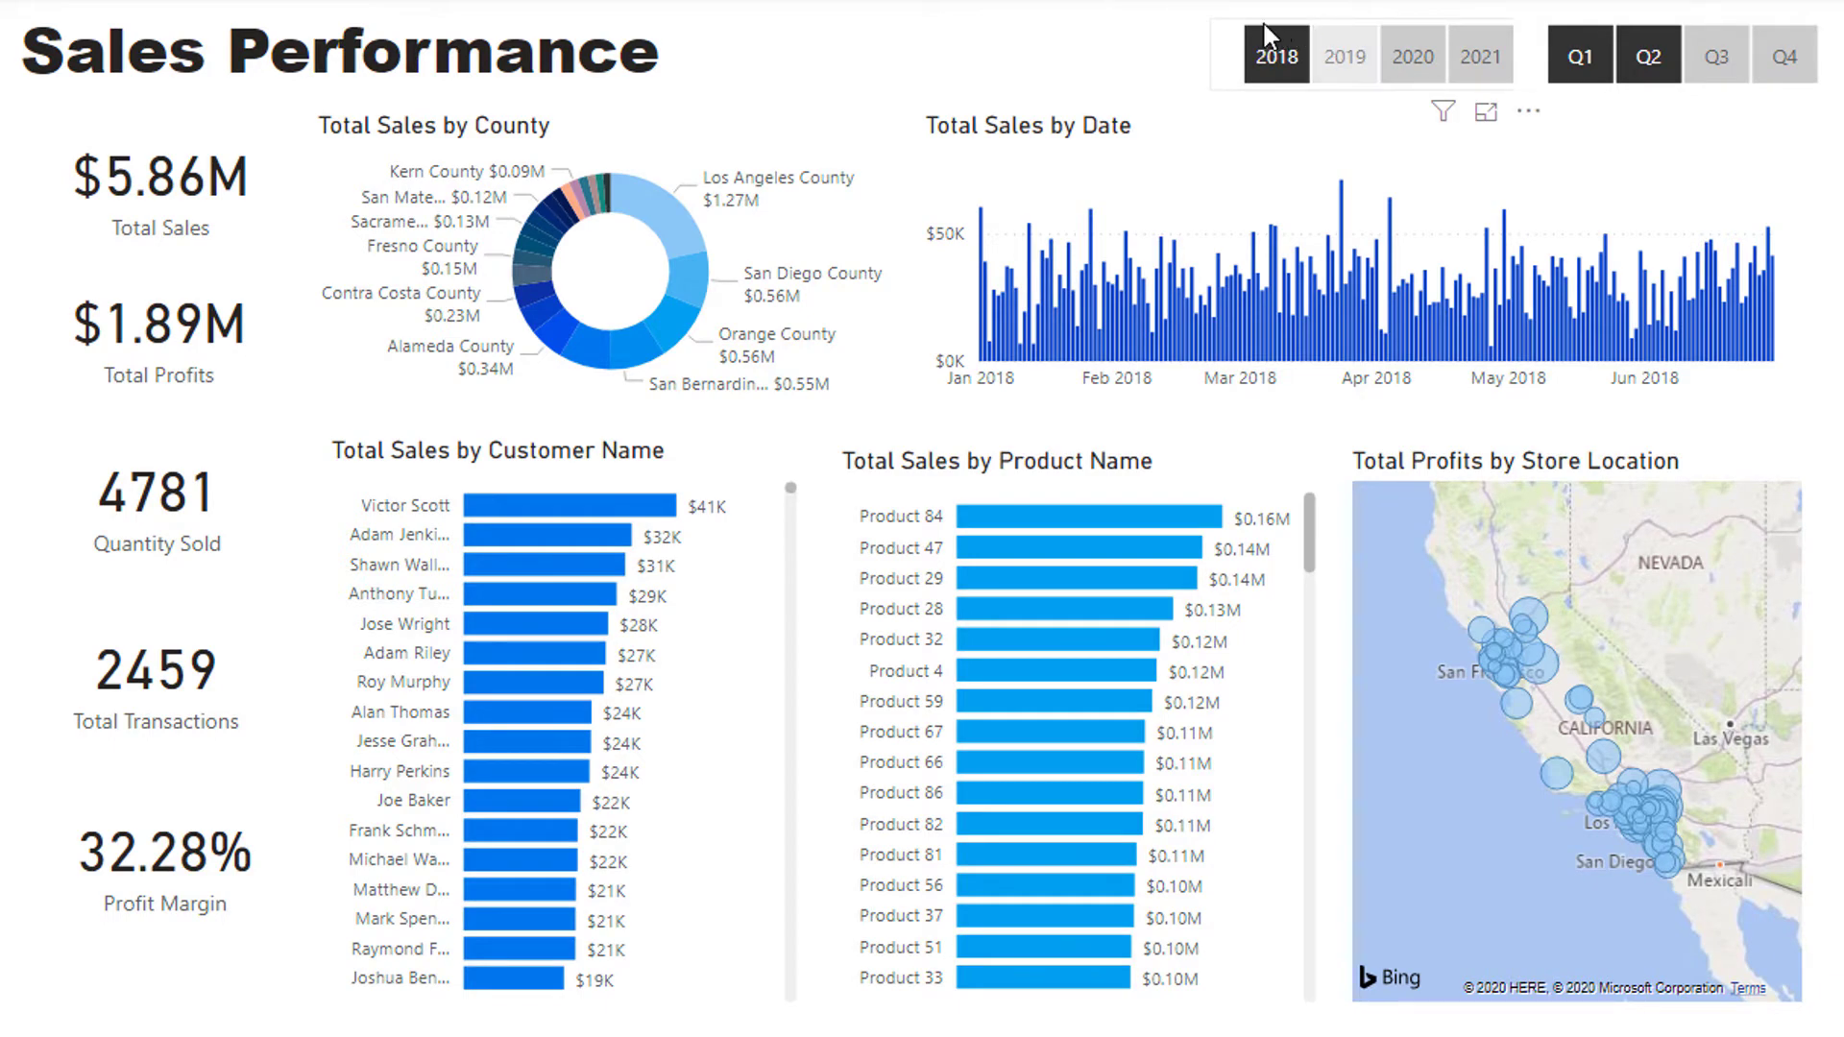
Give the items of both the year and quarter slicers a dark navy blue theme background.
left_click(1228, 56)
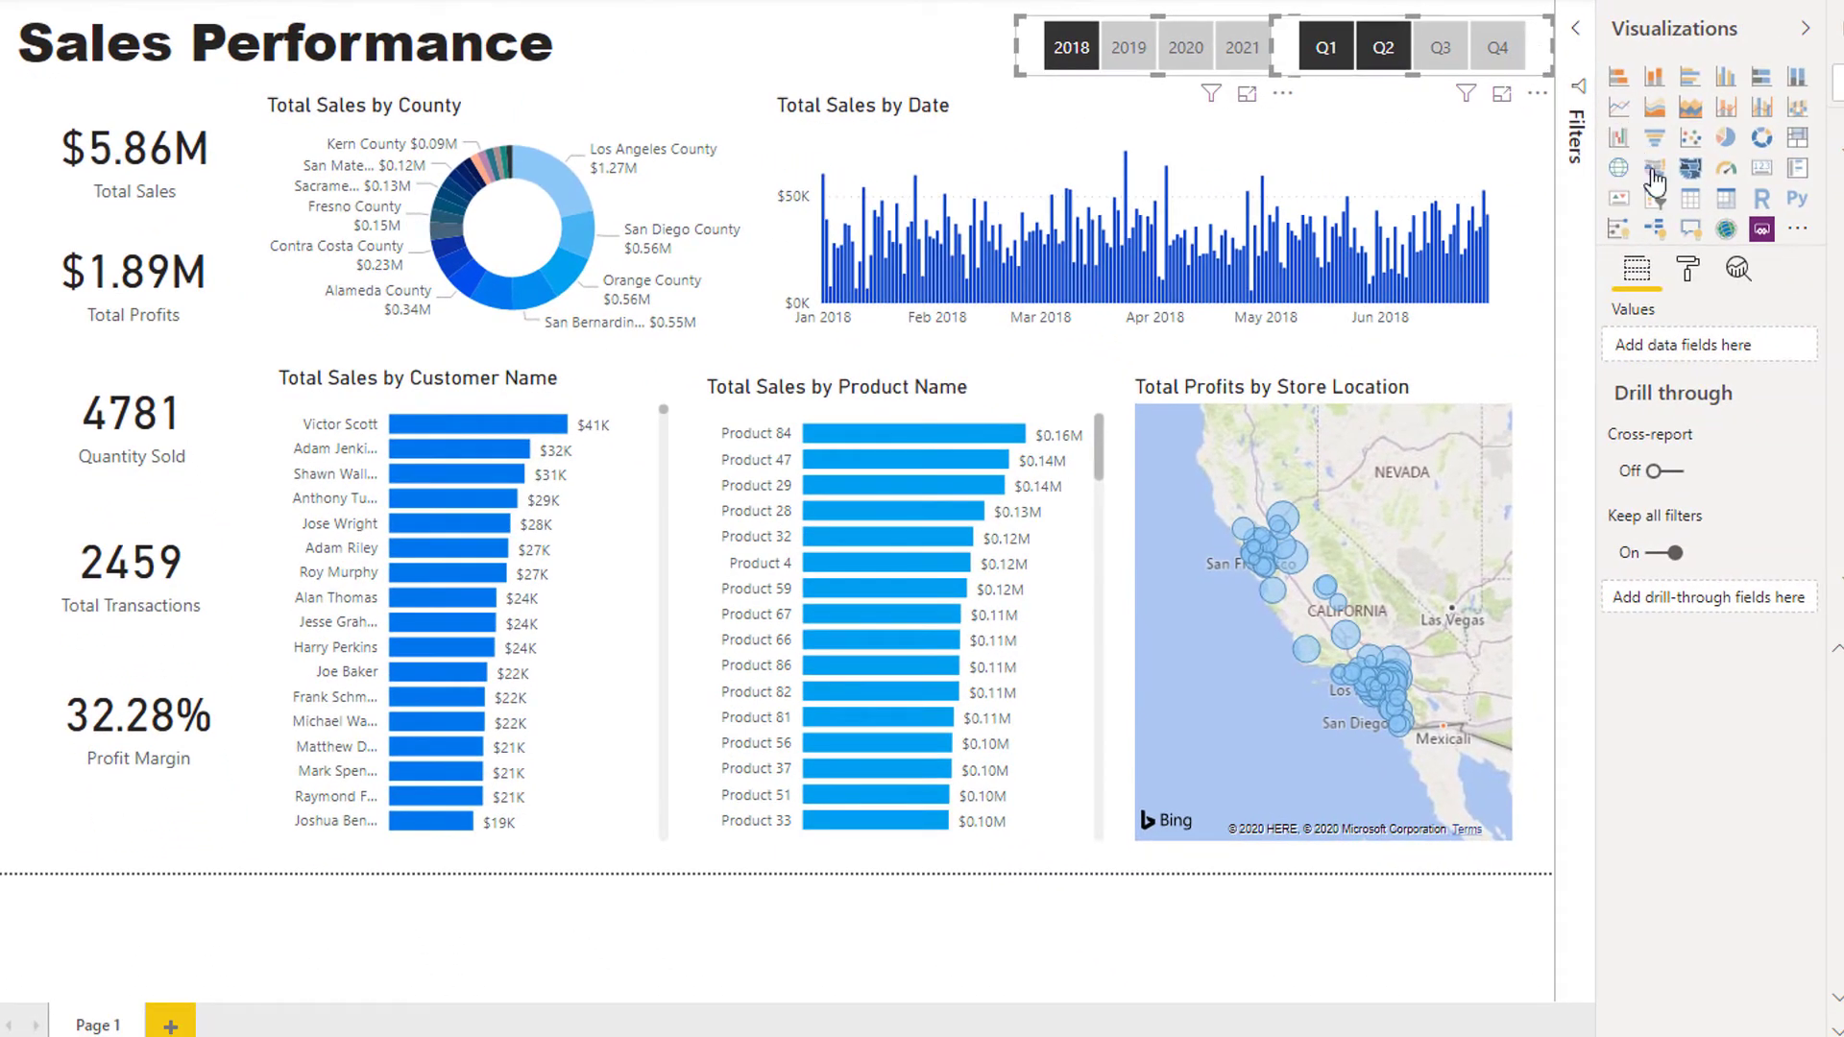
left_click(1687, 269)
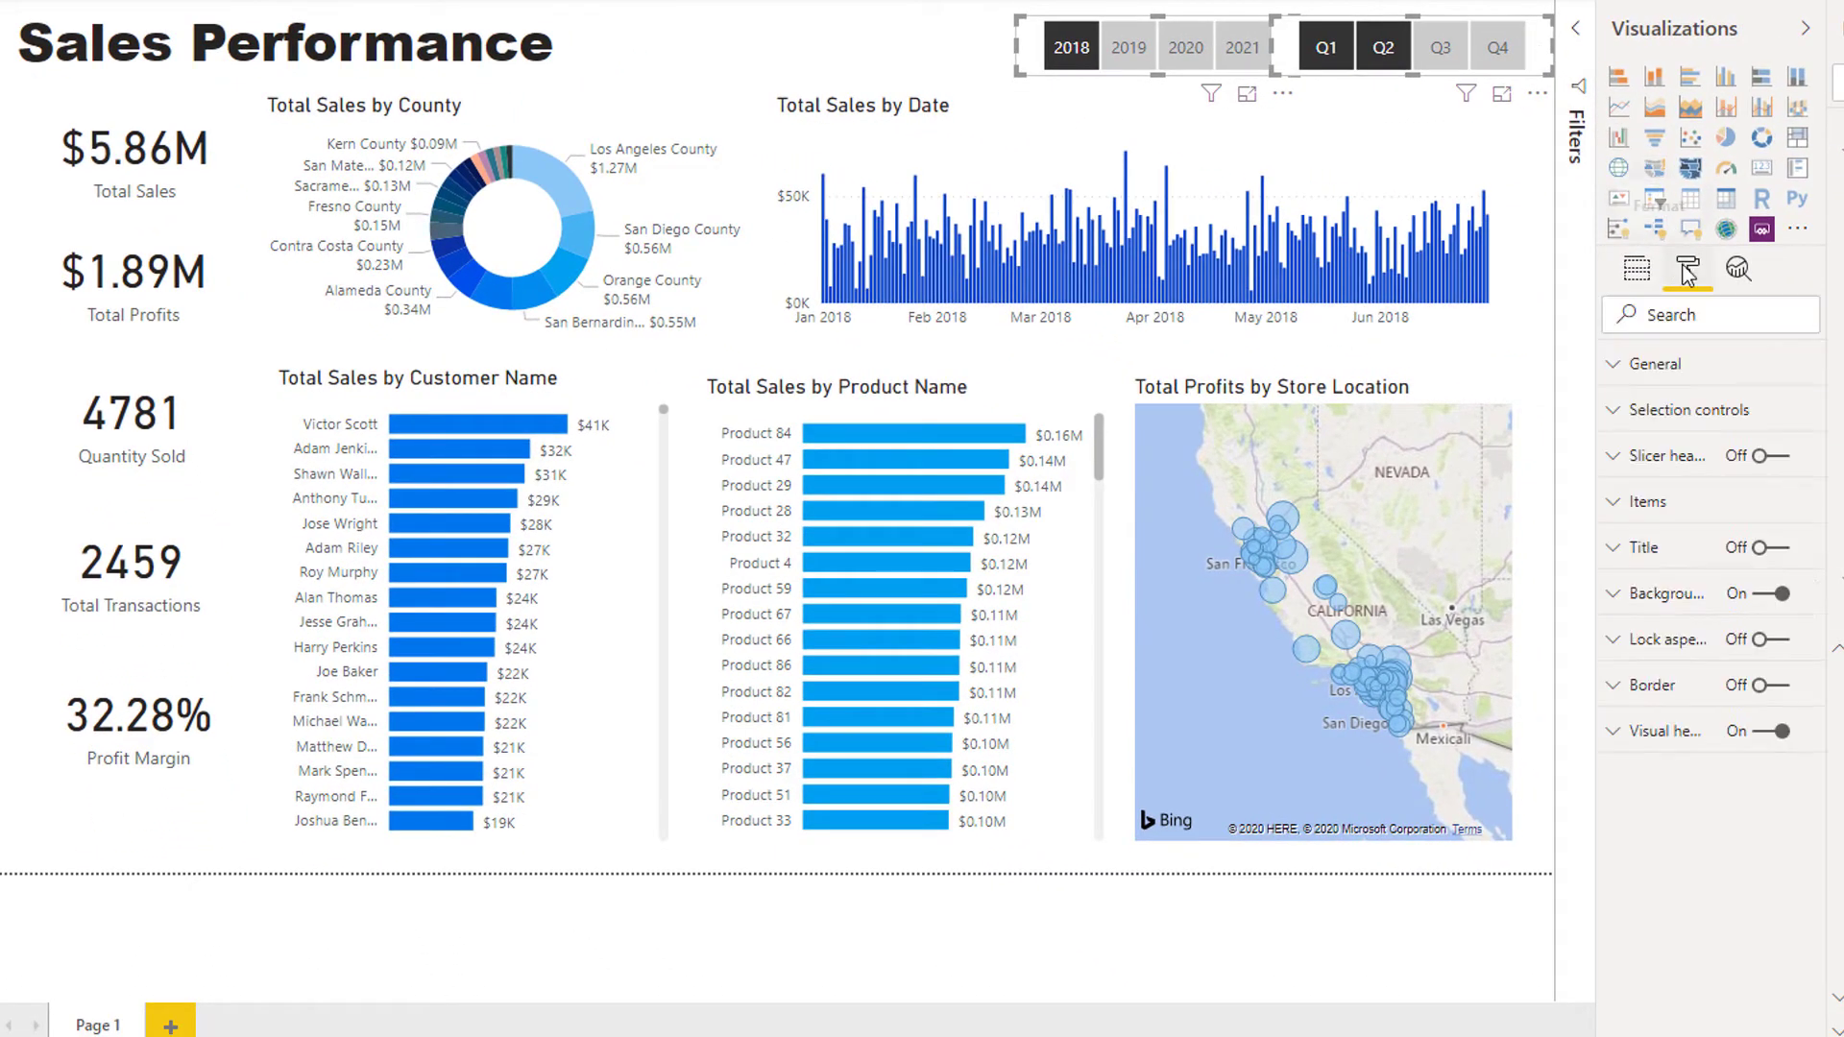
left_click(1612, 501)
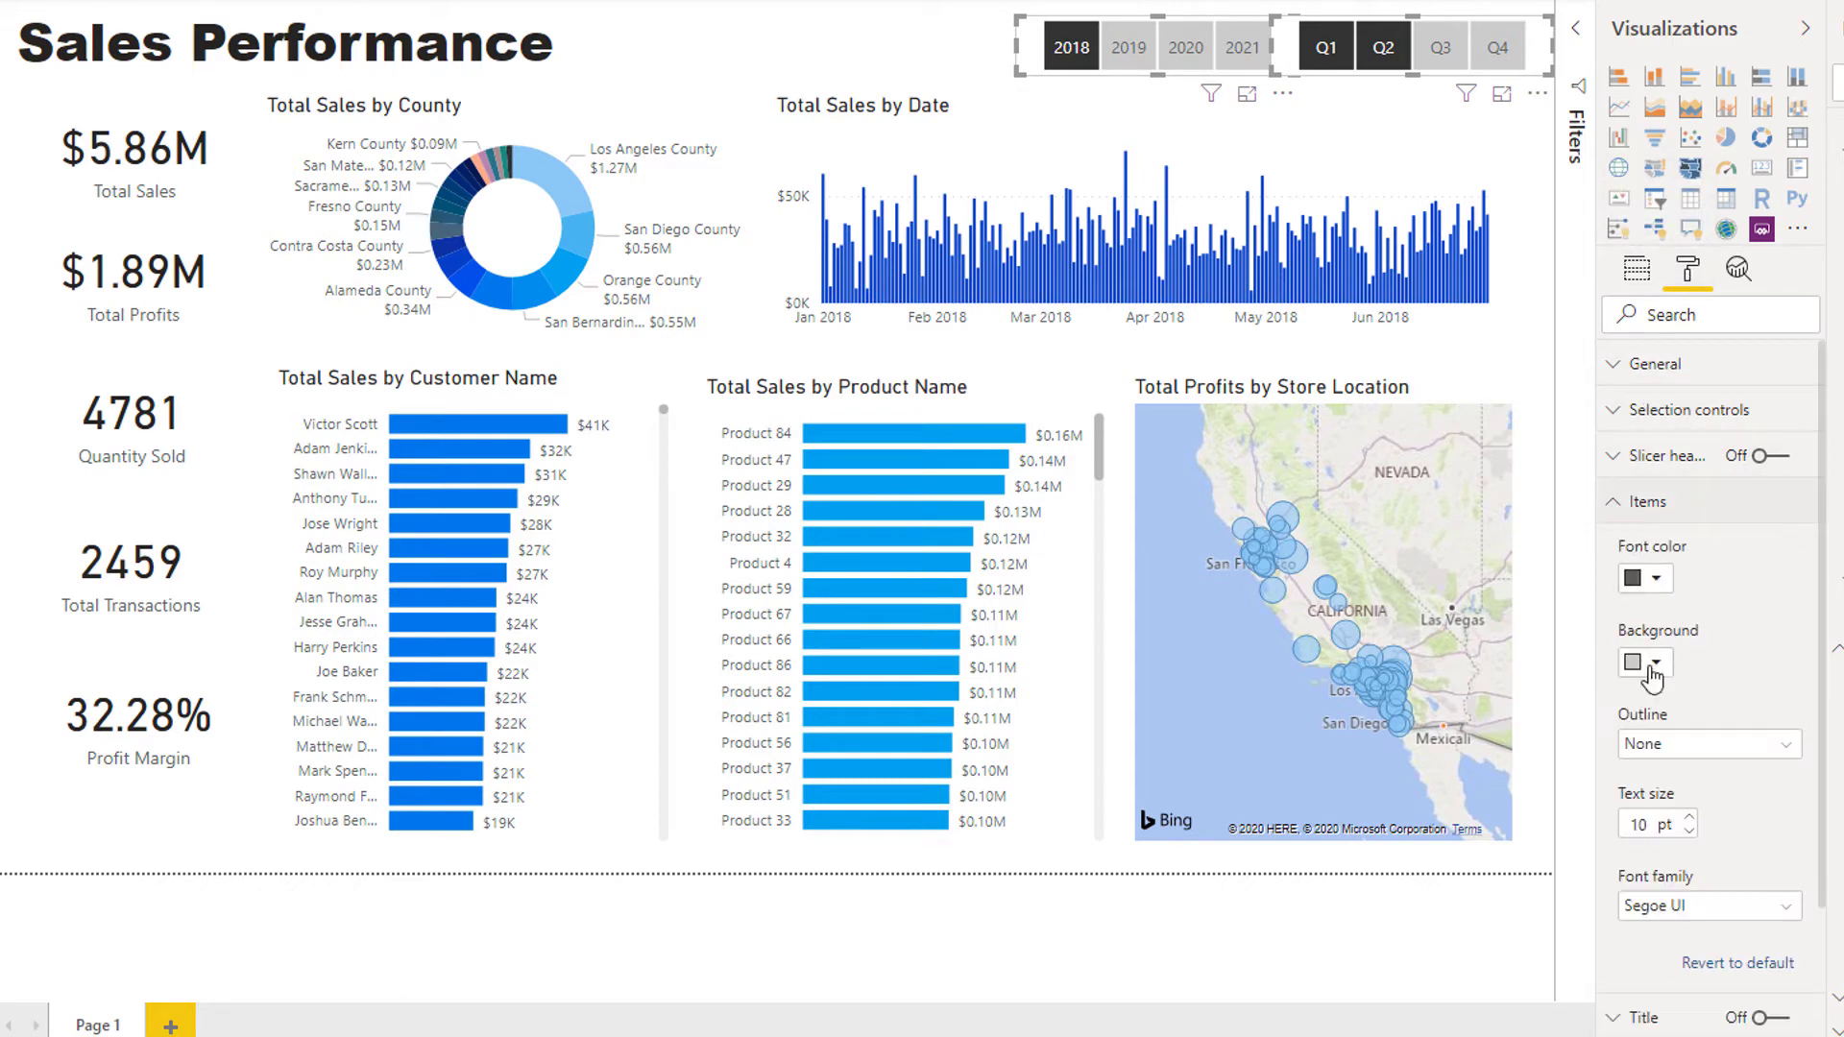
left_click(1653, 578)
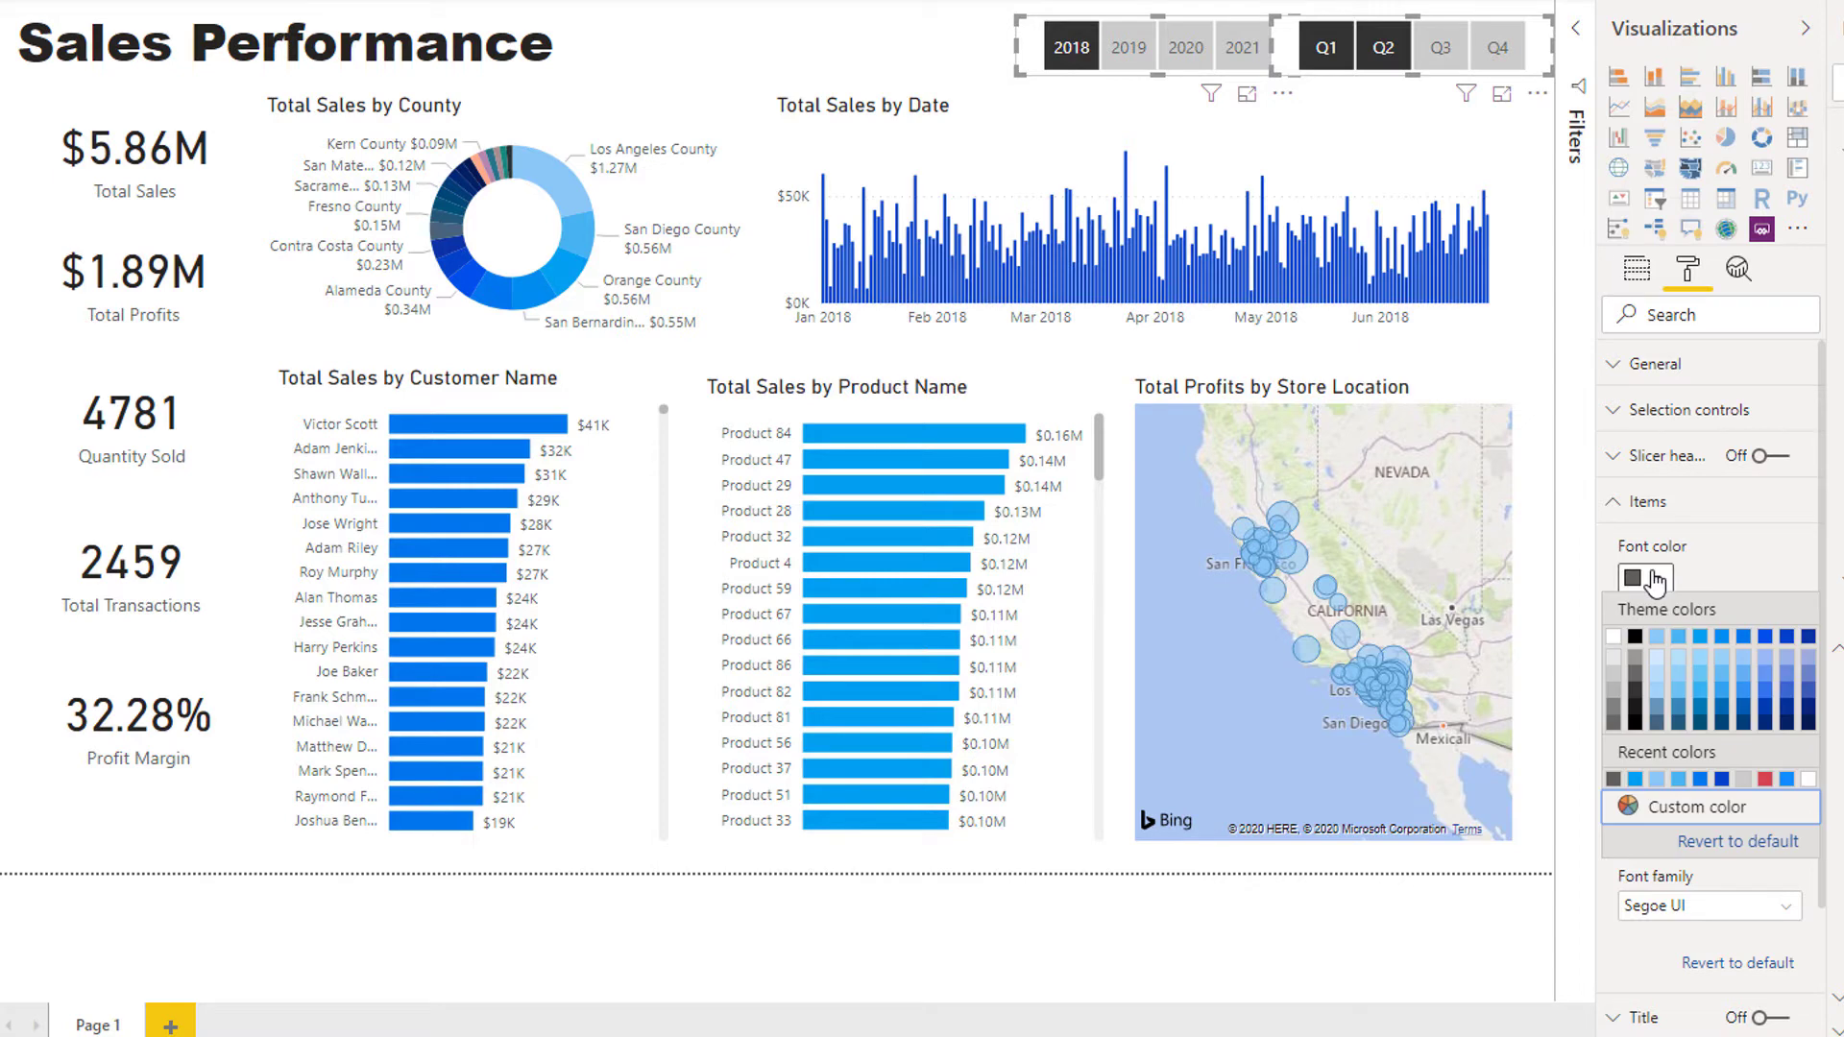
left_click(1654, 629)
left_click(1654, 661)
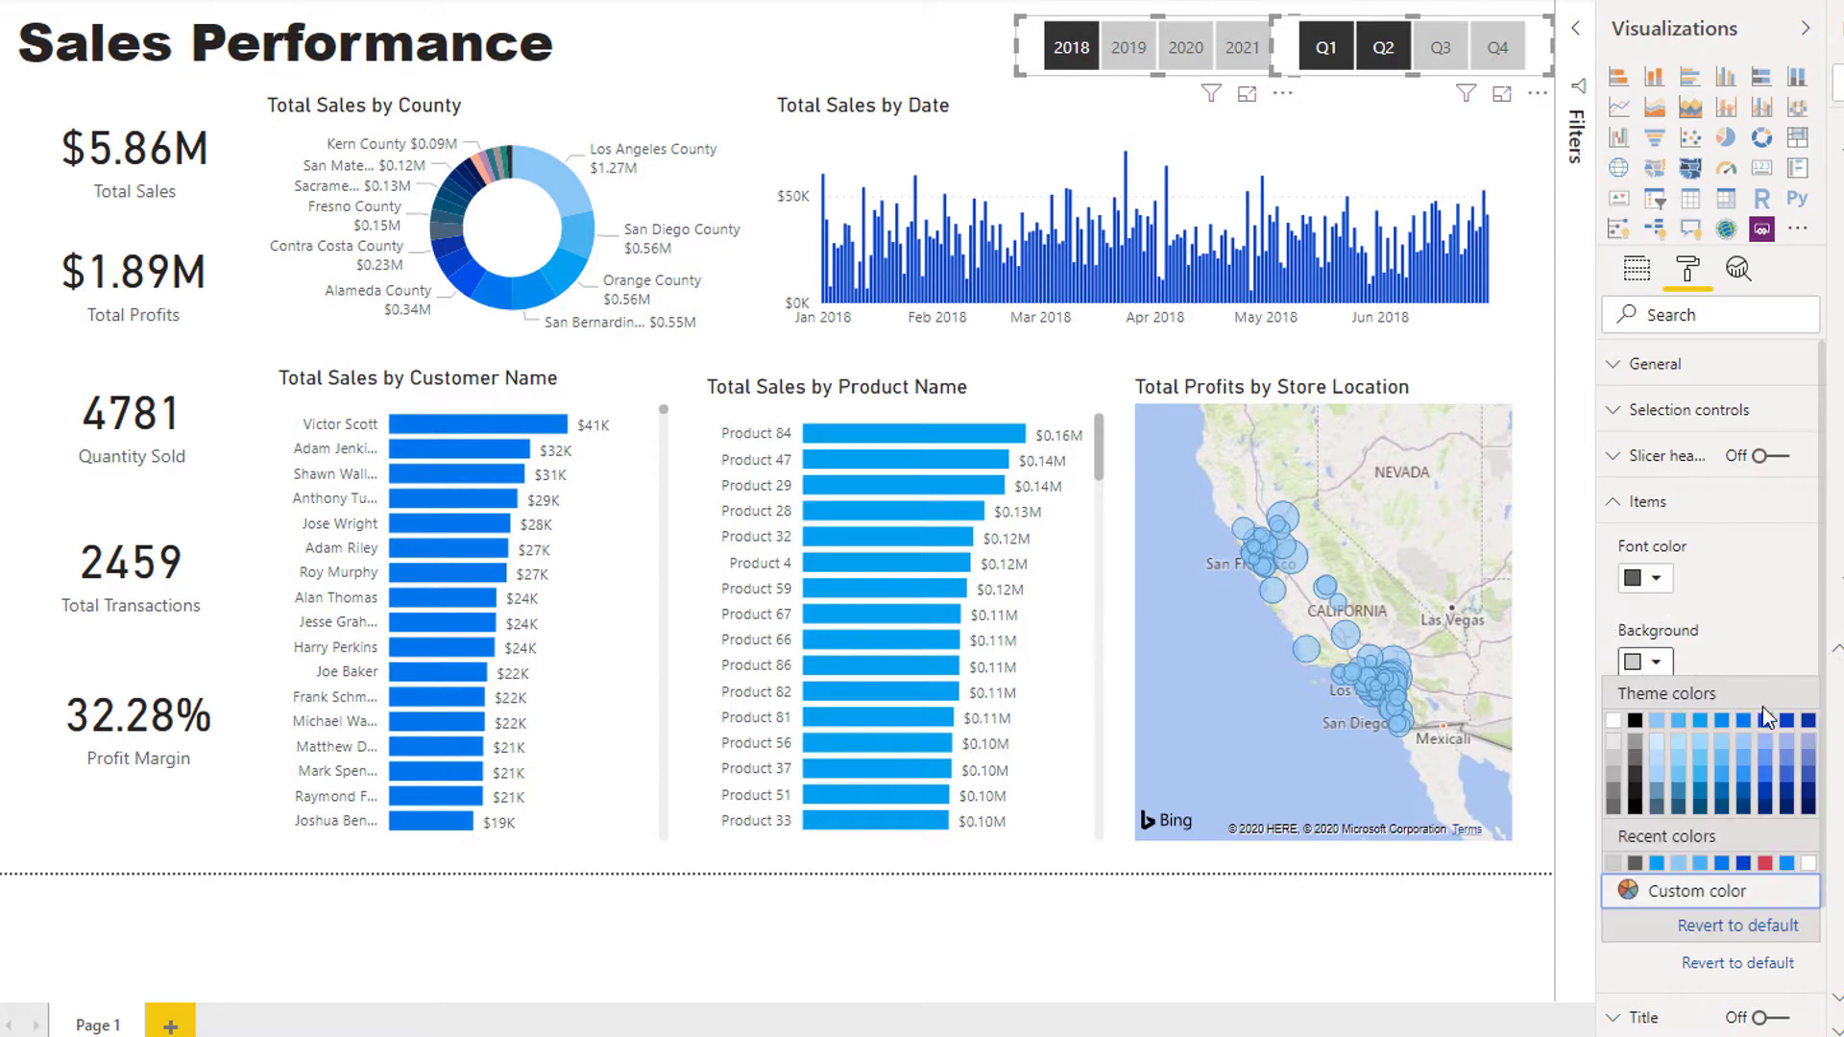
left_click(1810, 725)
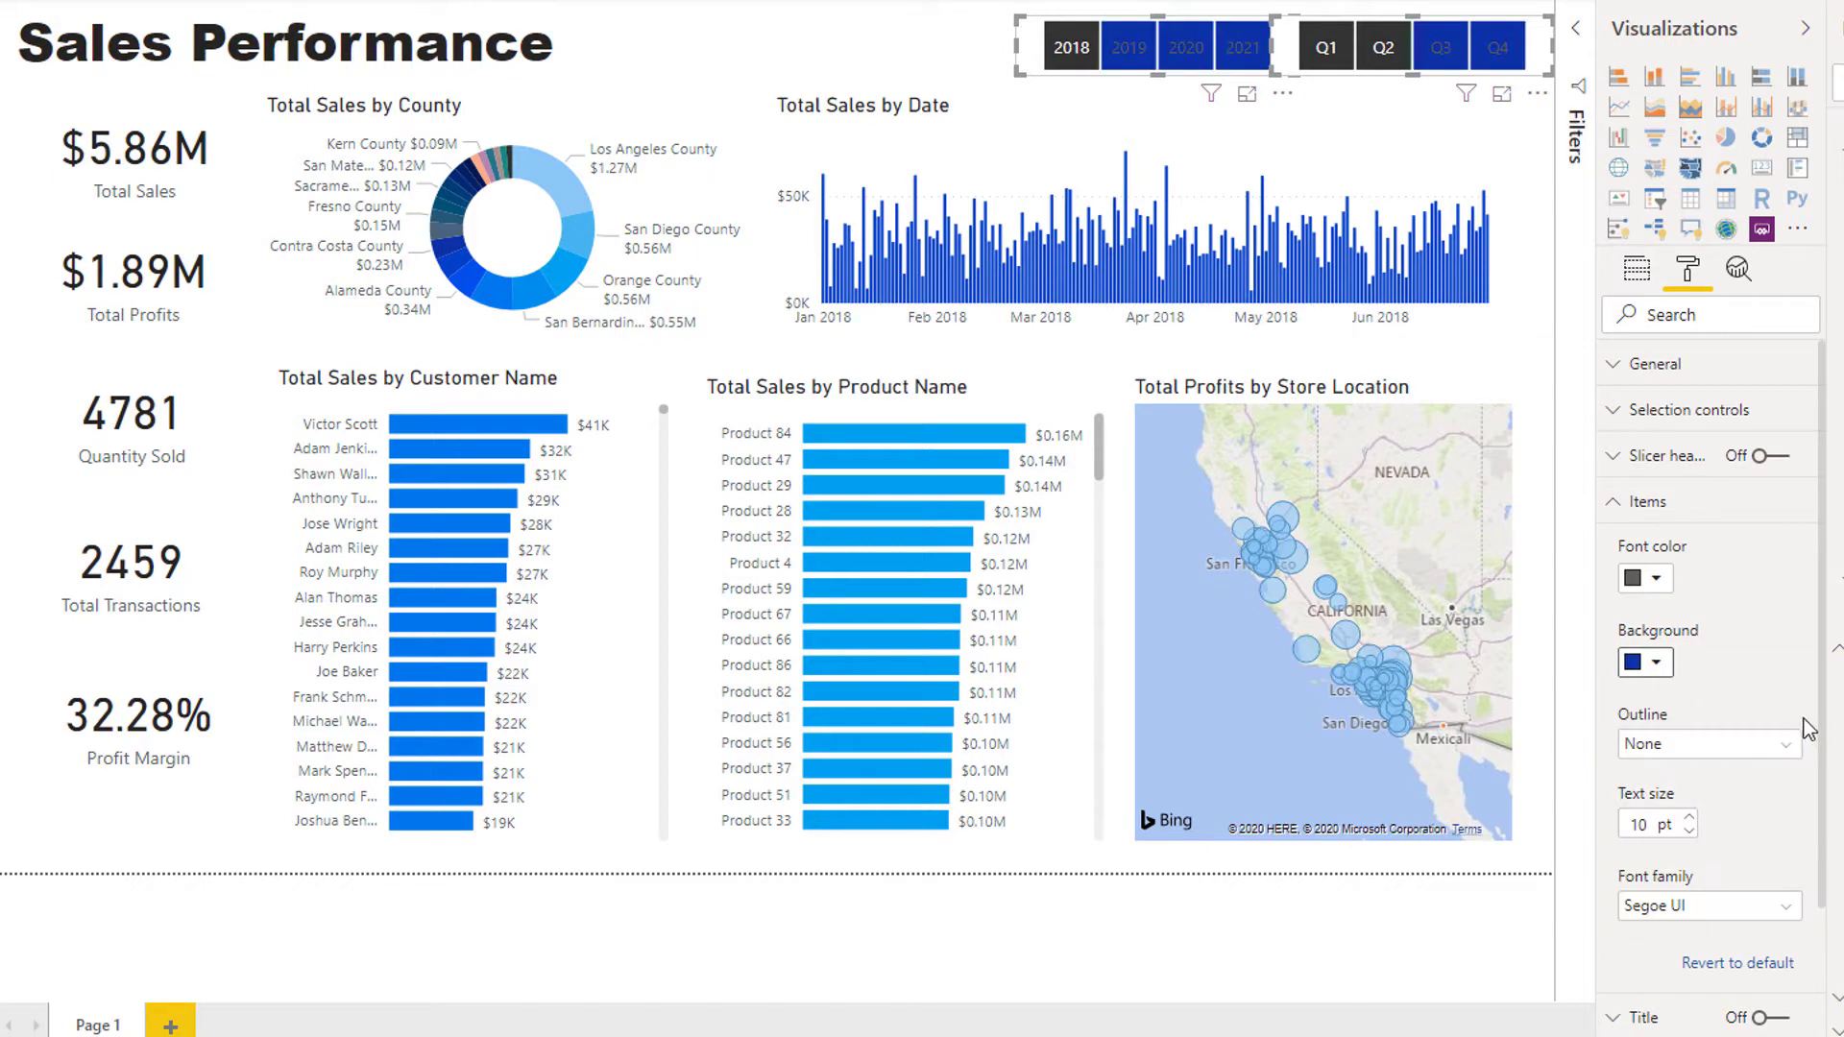
Set the item font color of both the year and quarter slicers to white.
left_click(1661, 581)
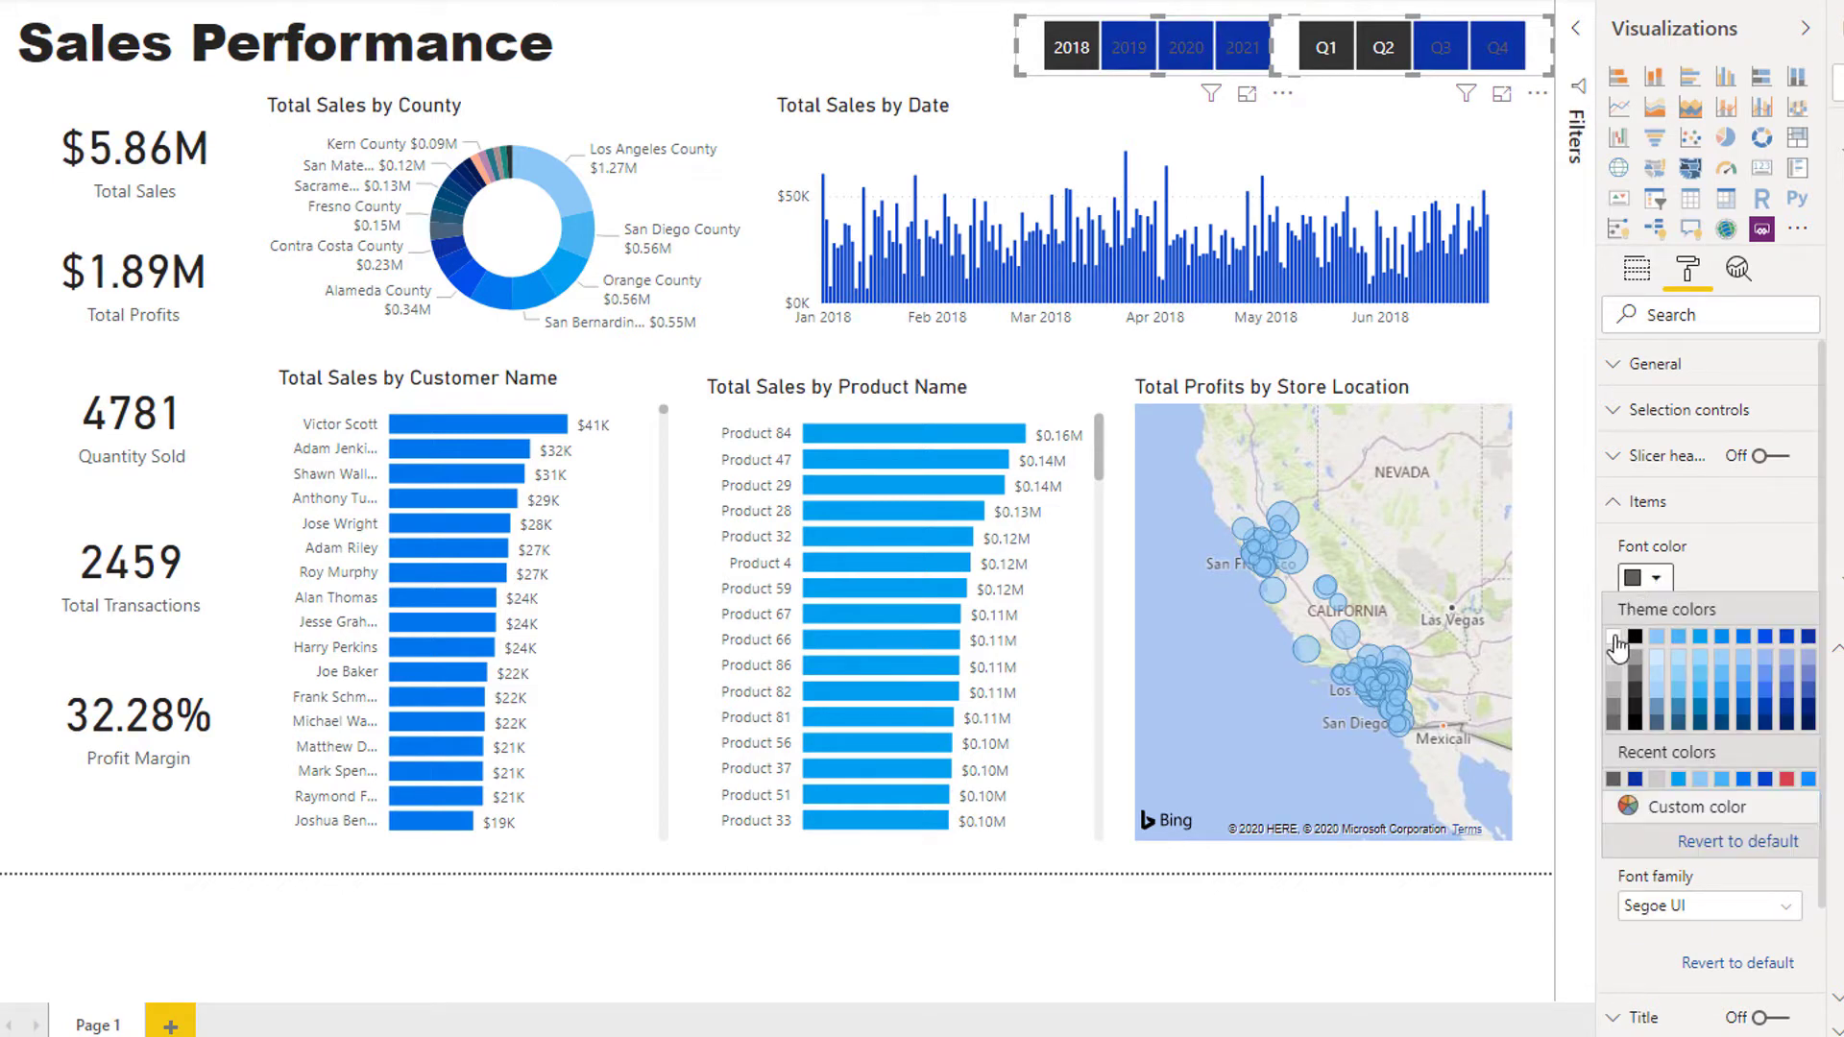
left_click(1625, 626)
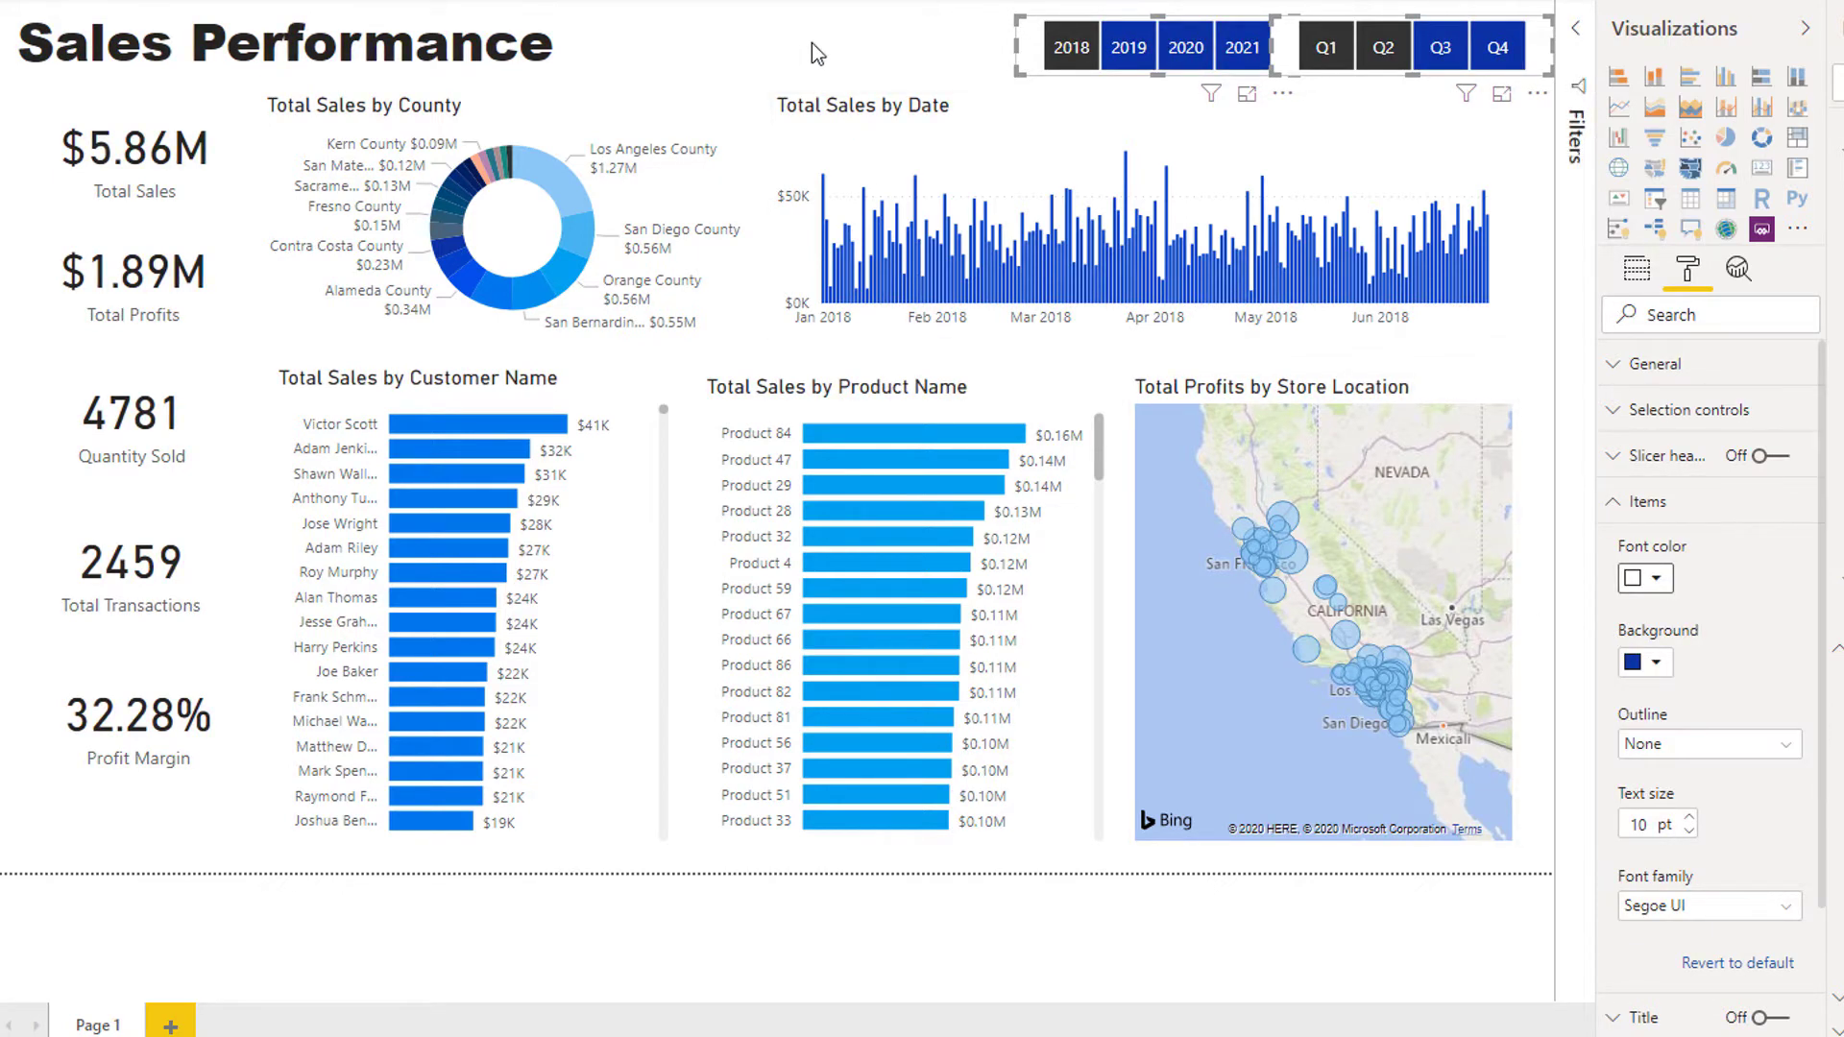
scroll(1663, 694, "down", 3)
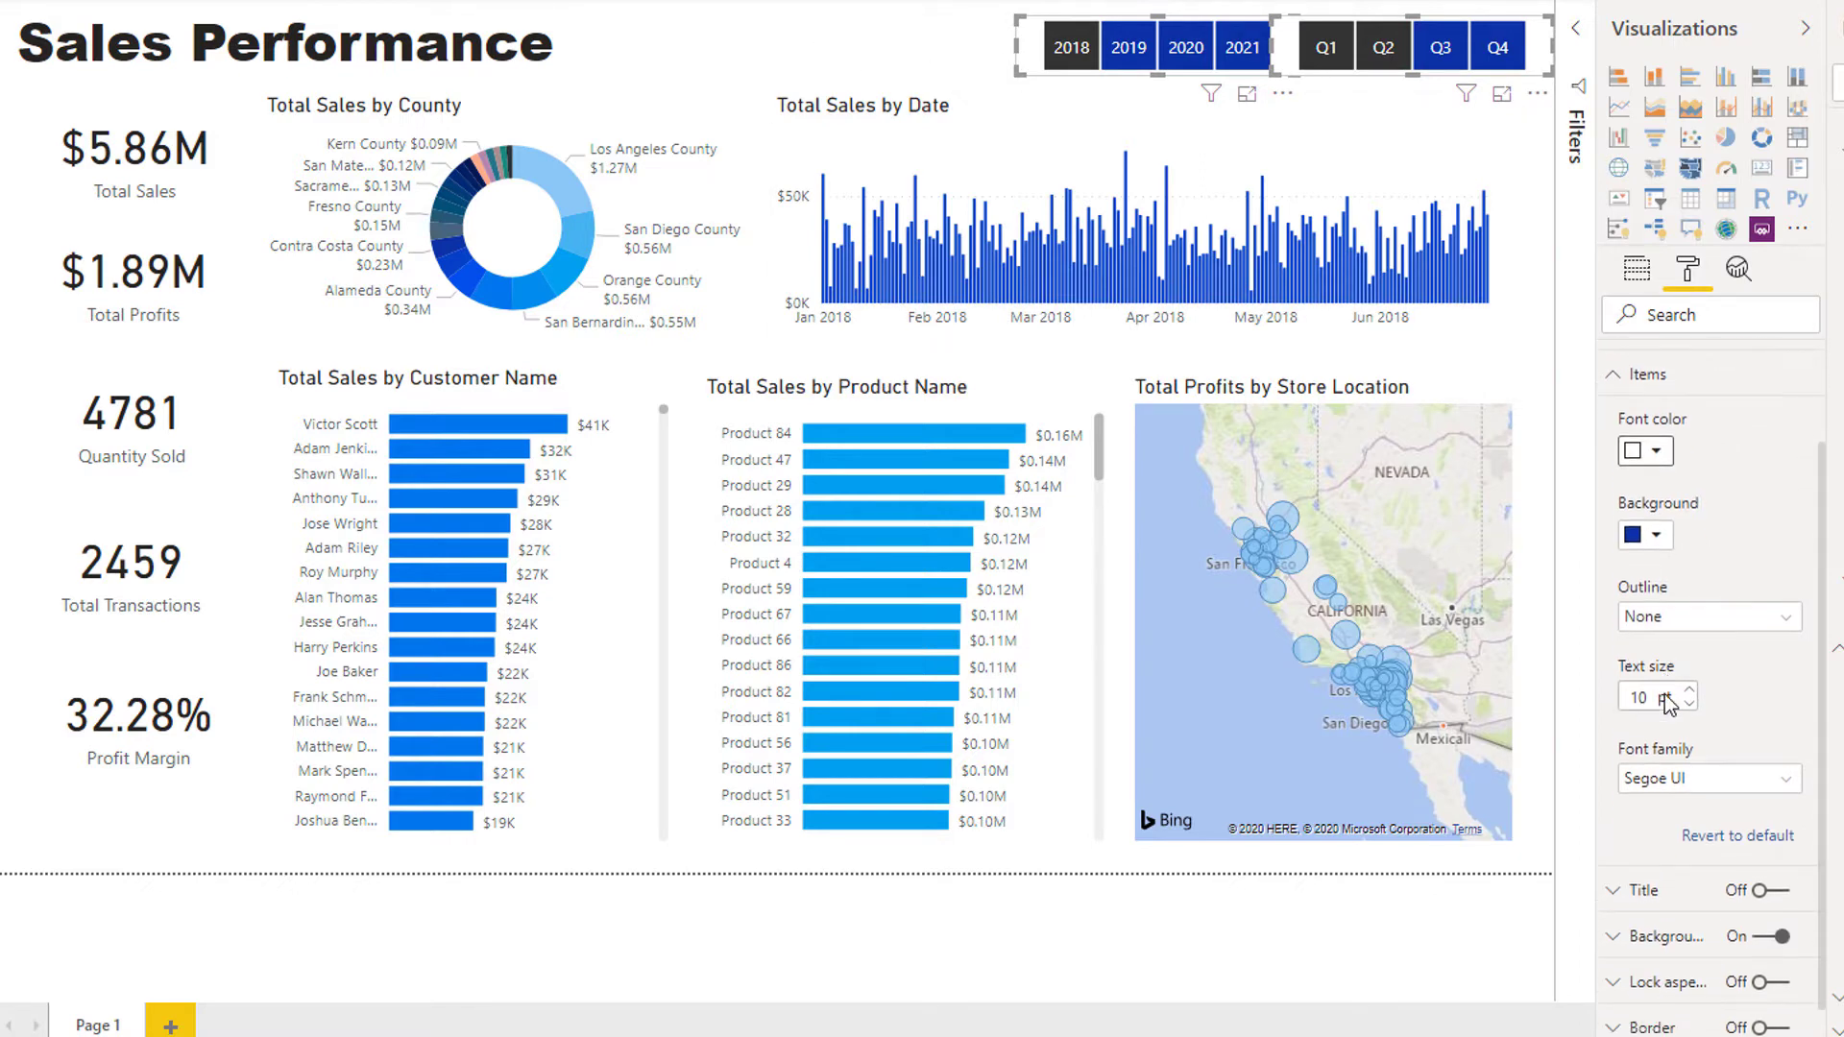
scroll(1664, 694, "up", 3)
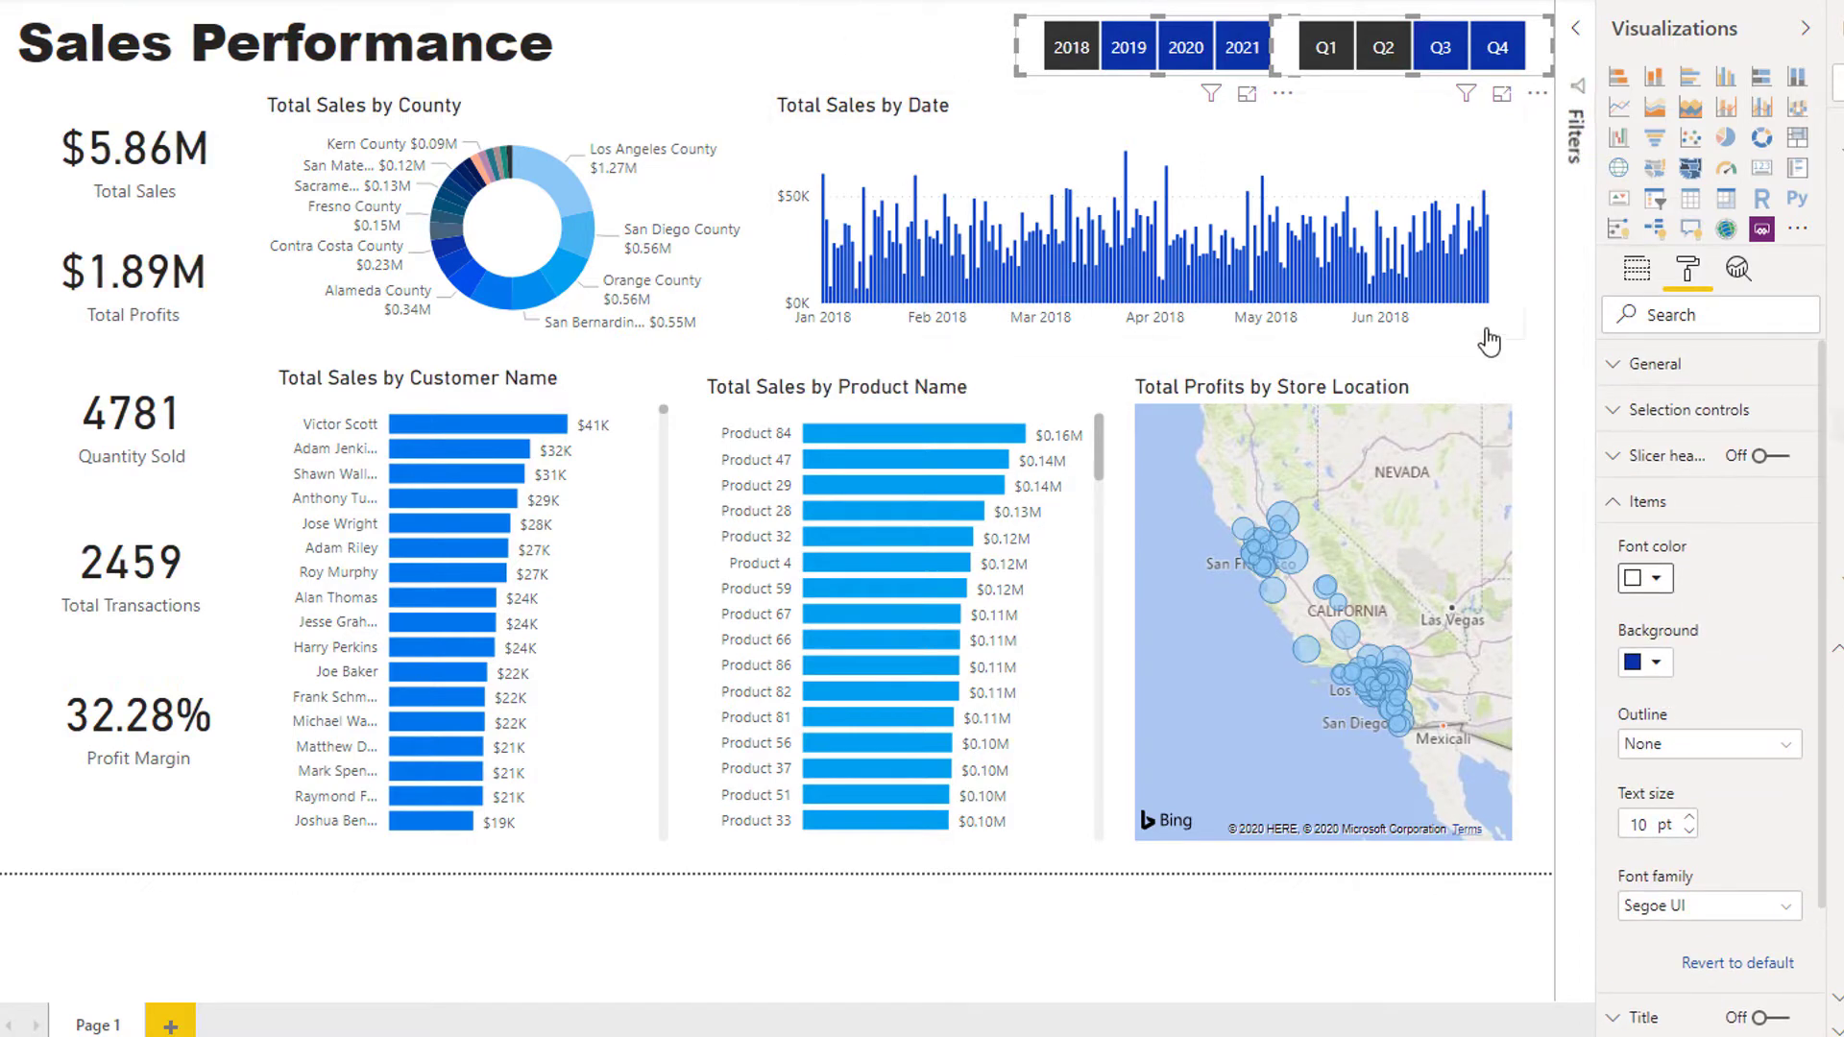
left_click(889, 60)
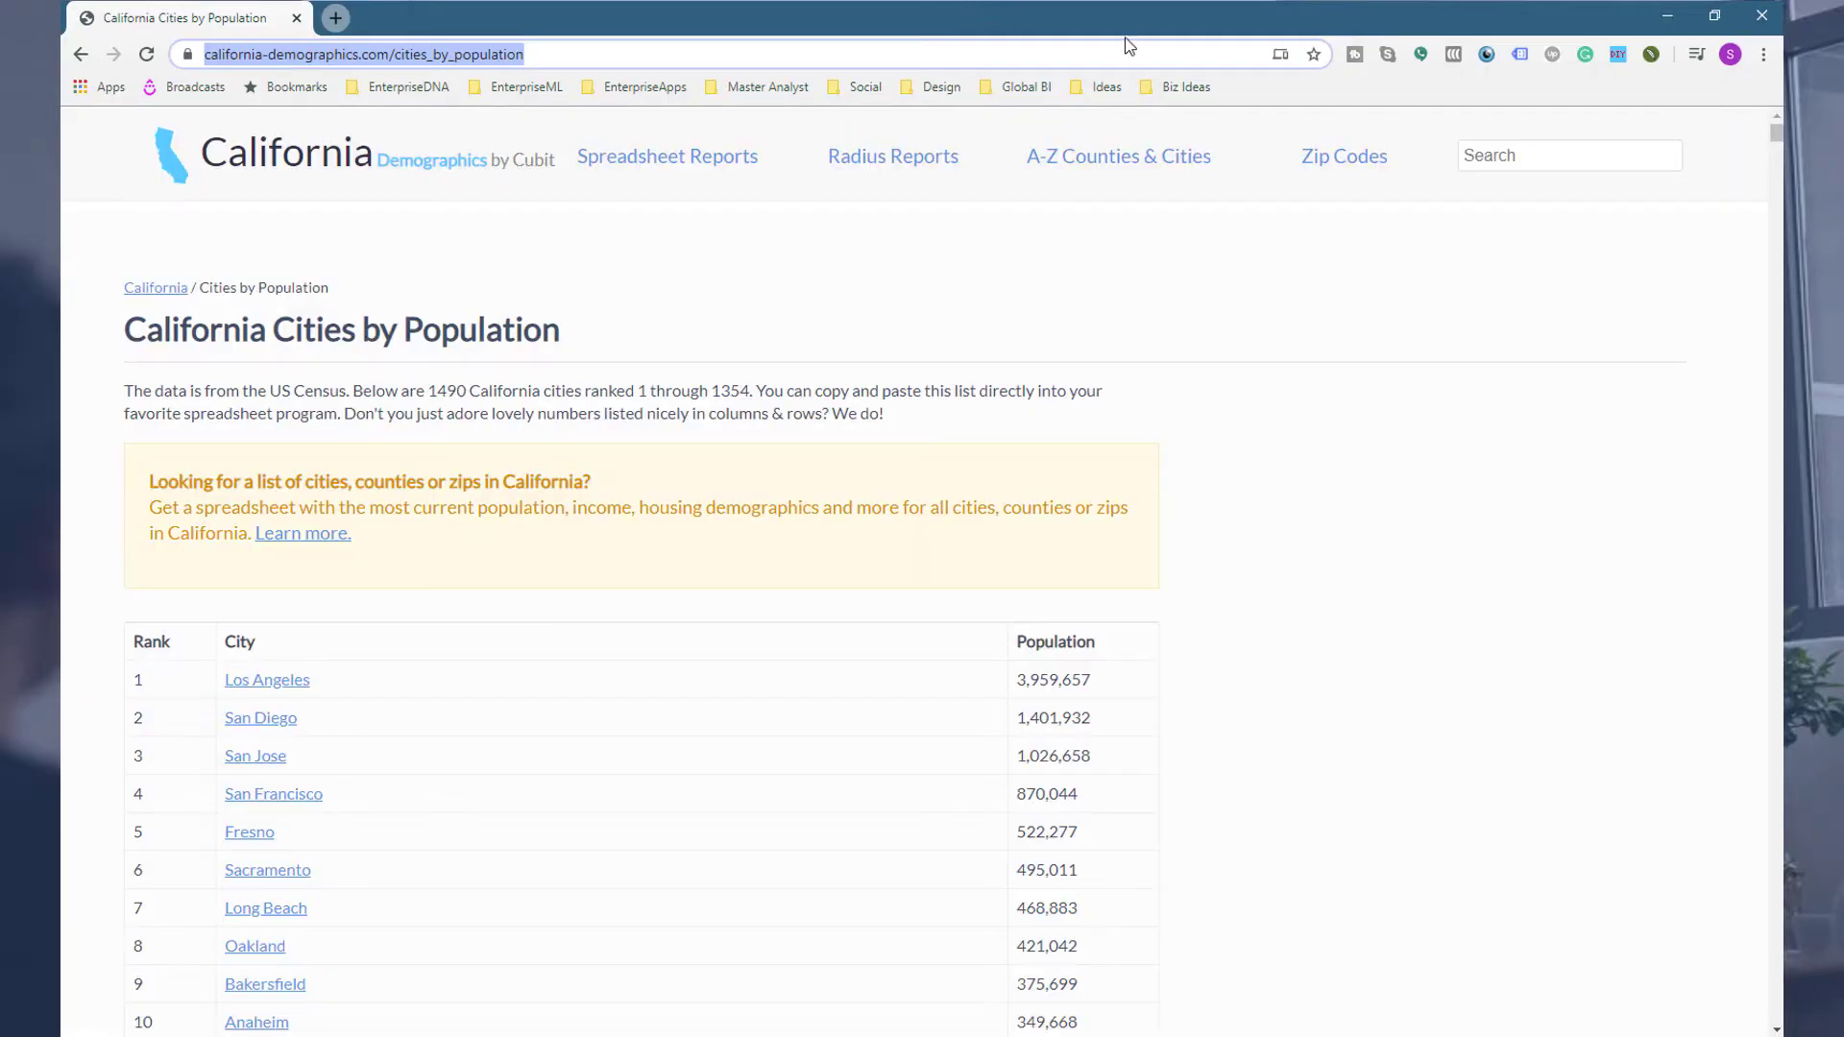
left_click(606, 53)
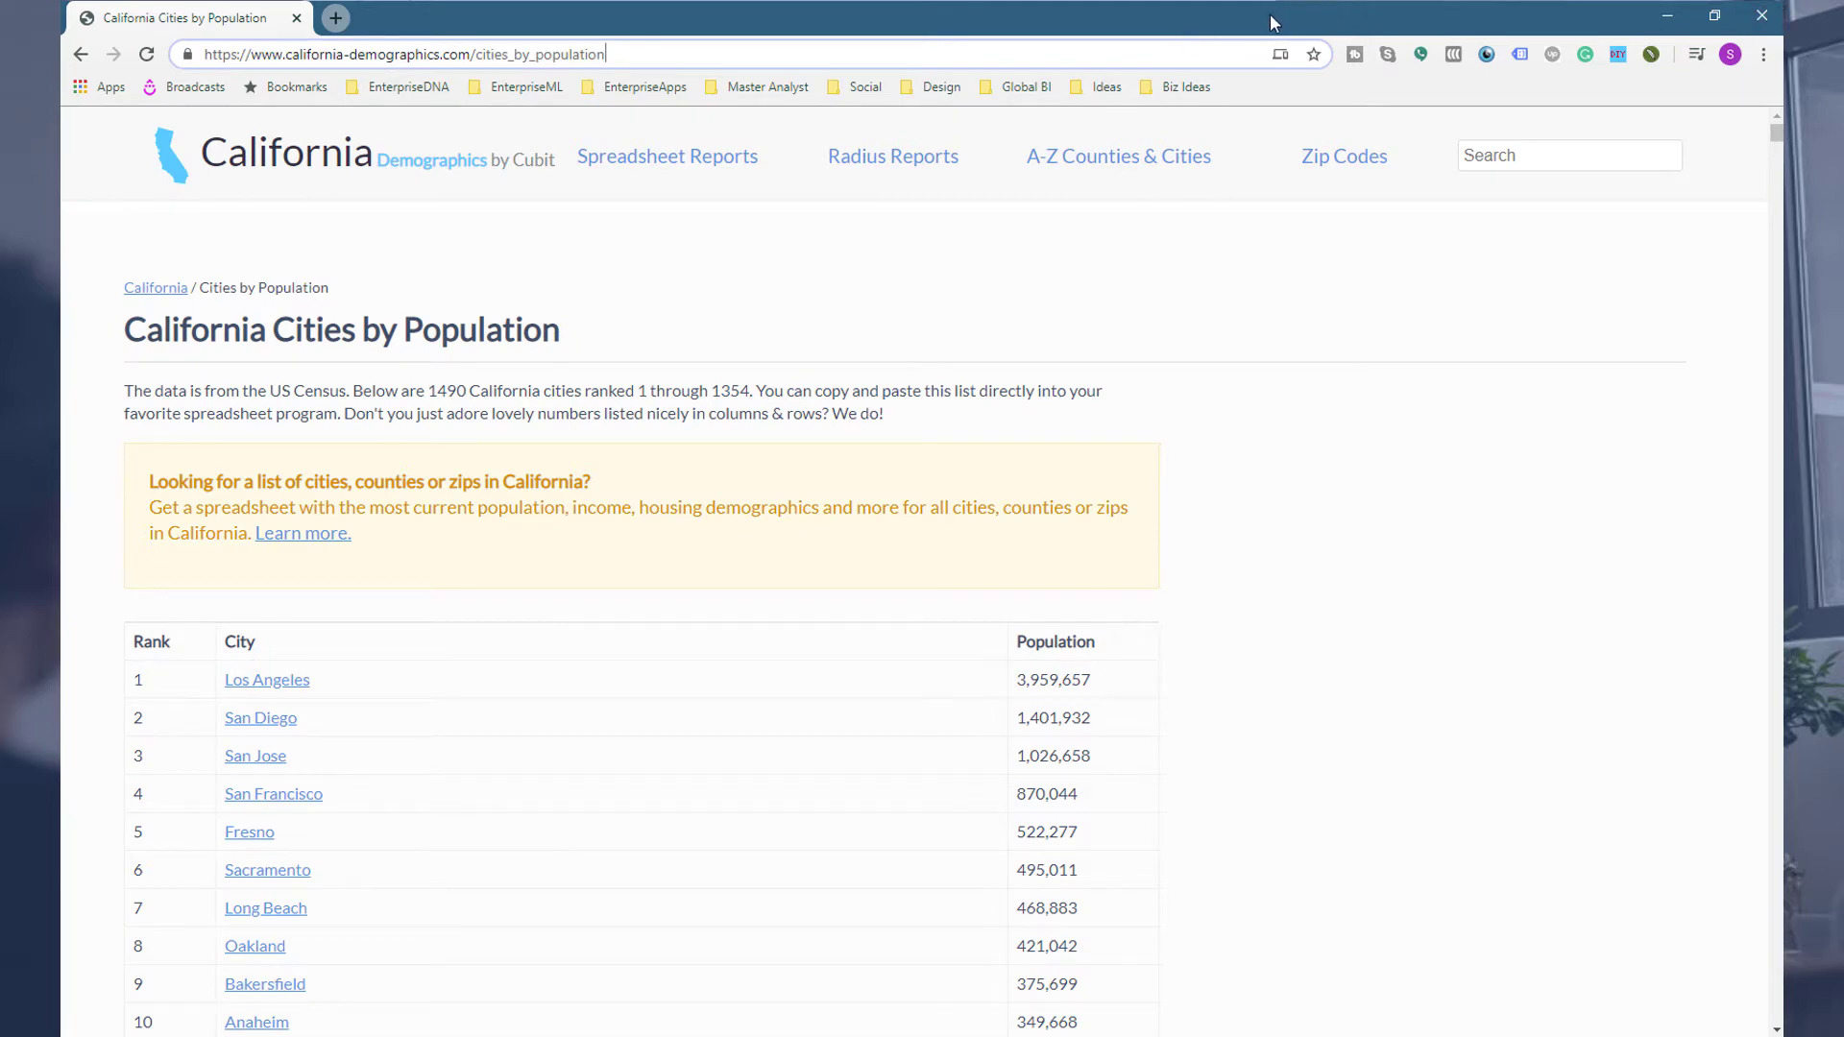
left_click_drag(1270, 13, 1777, 120)
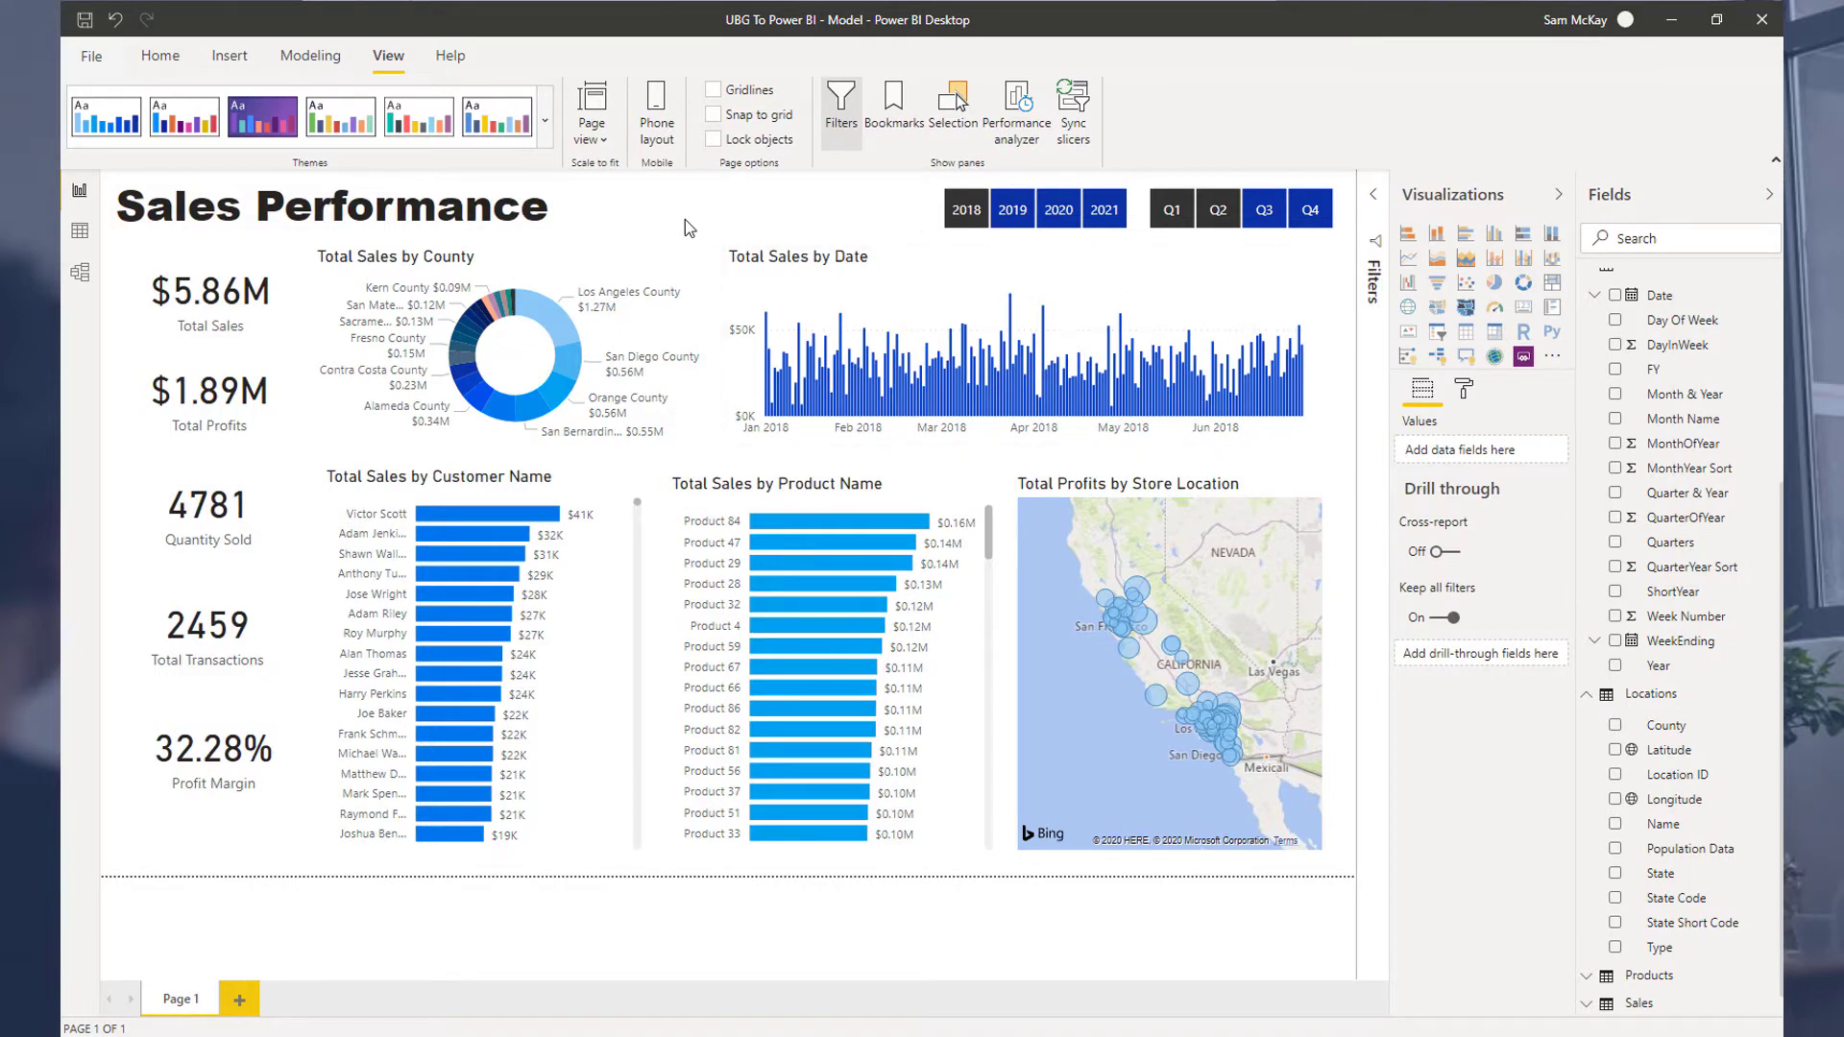
Give the report page a light blue theme color background and set its transparency to 12%.
left_click(1465, 392)
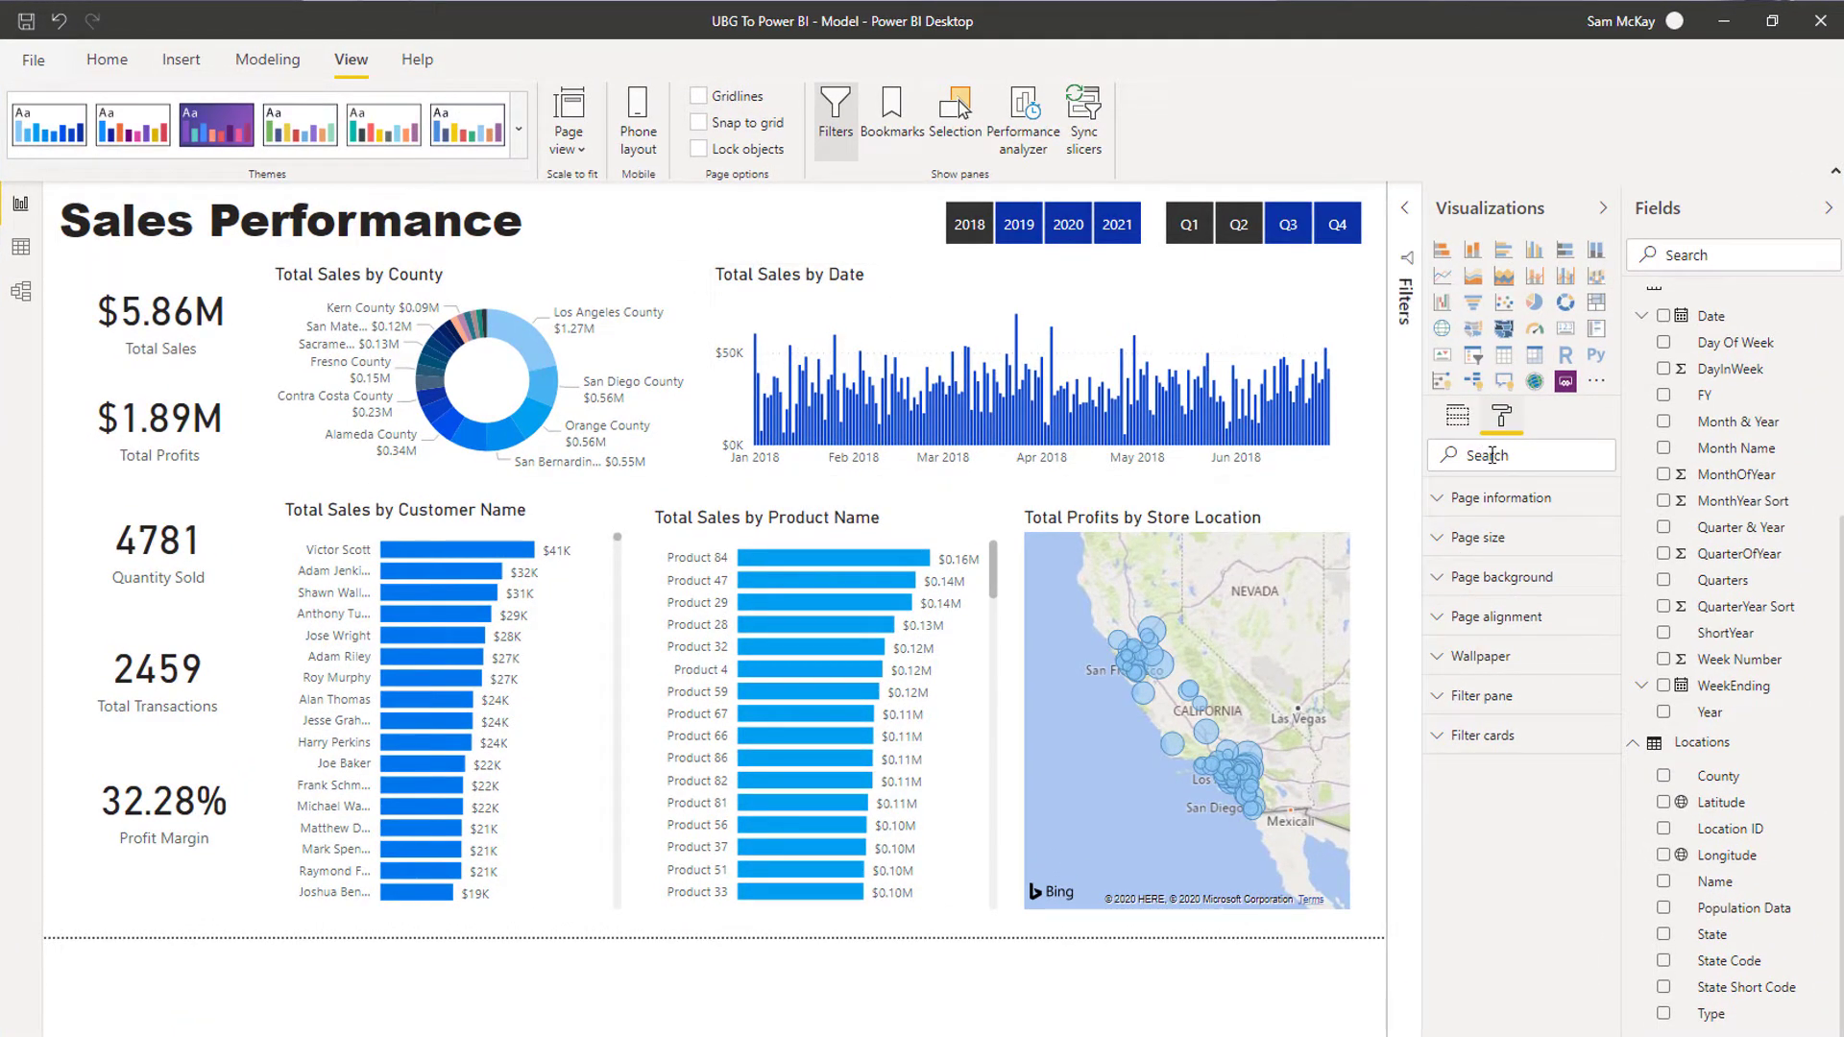
left_click(1437, 581)
left_click(1470, 649)
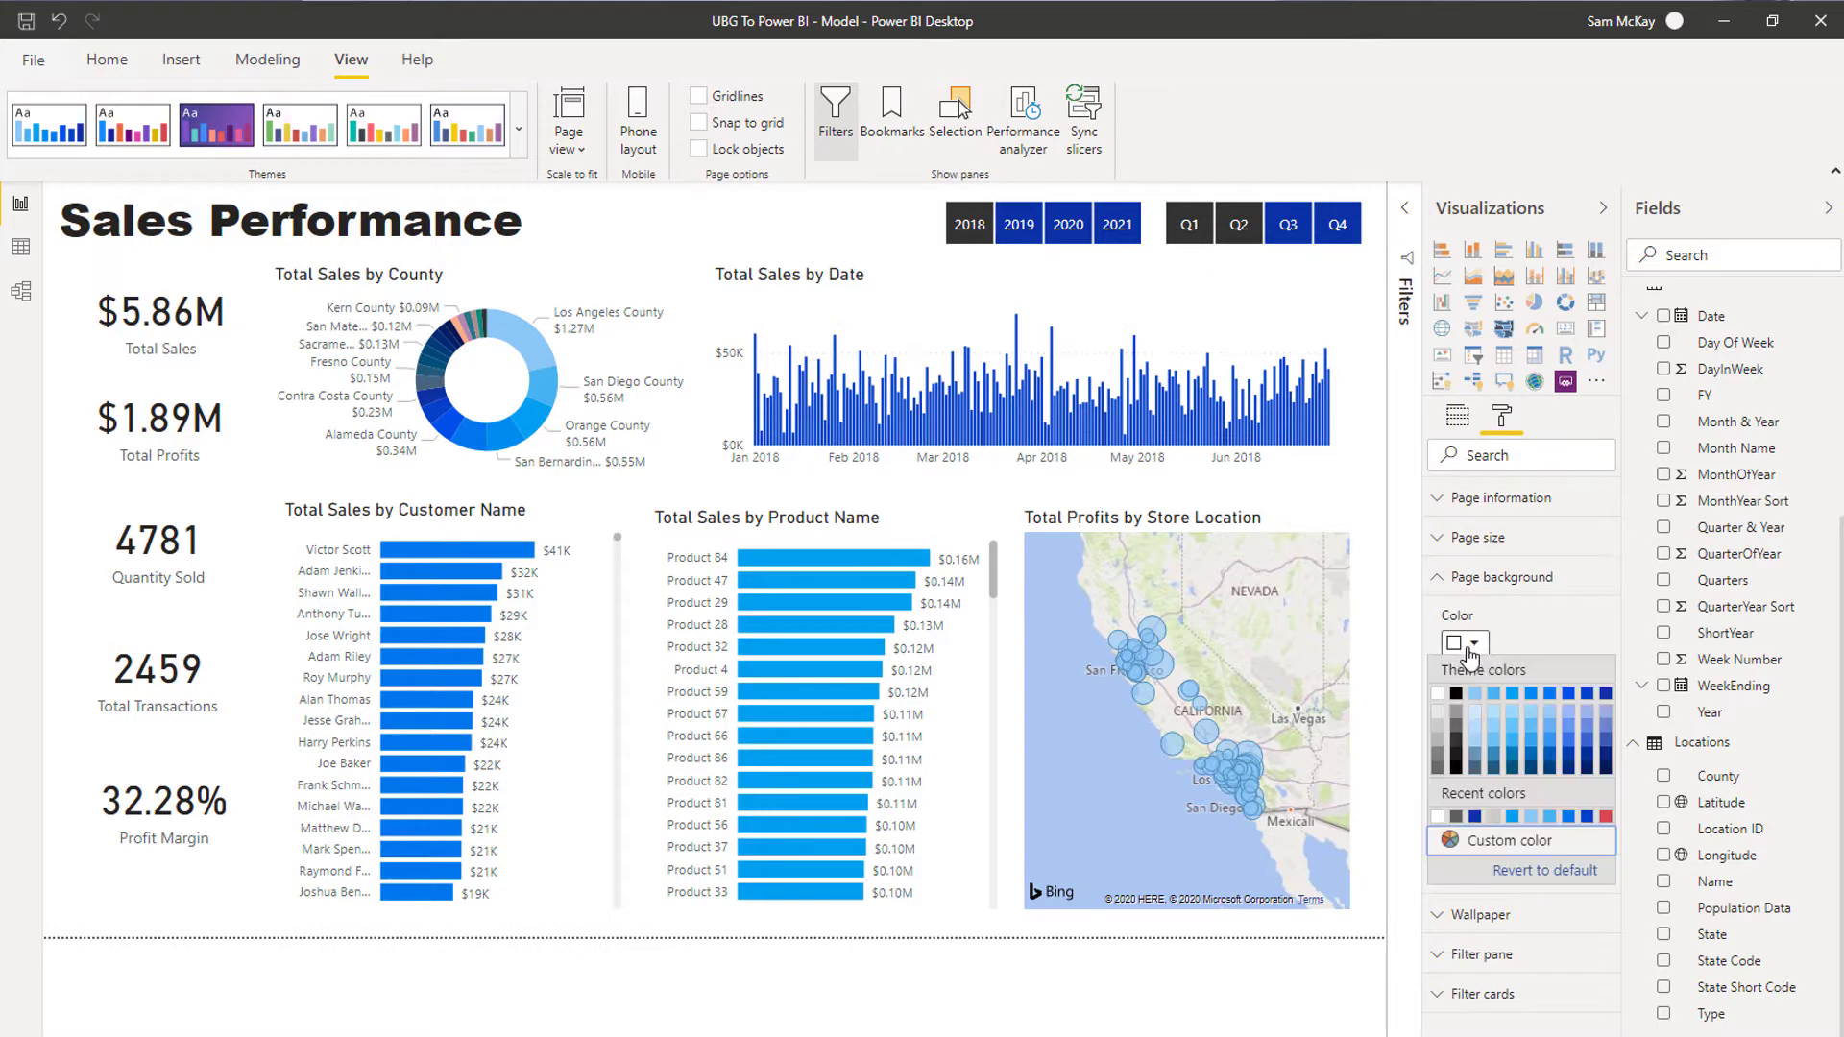
left_click(1474, 693)
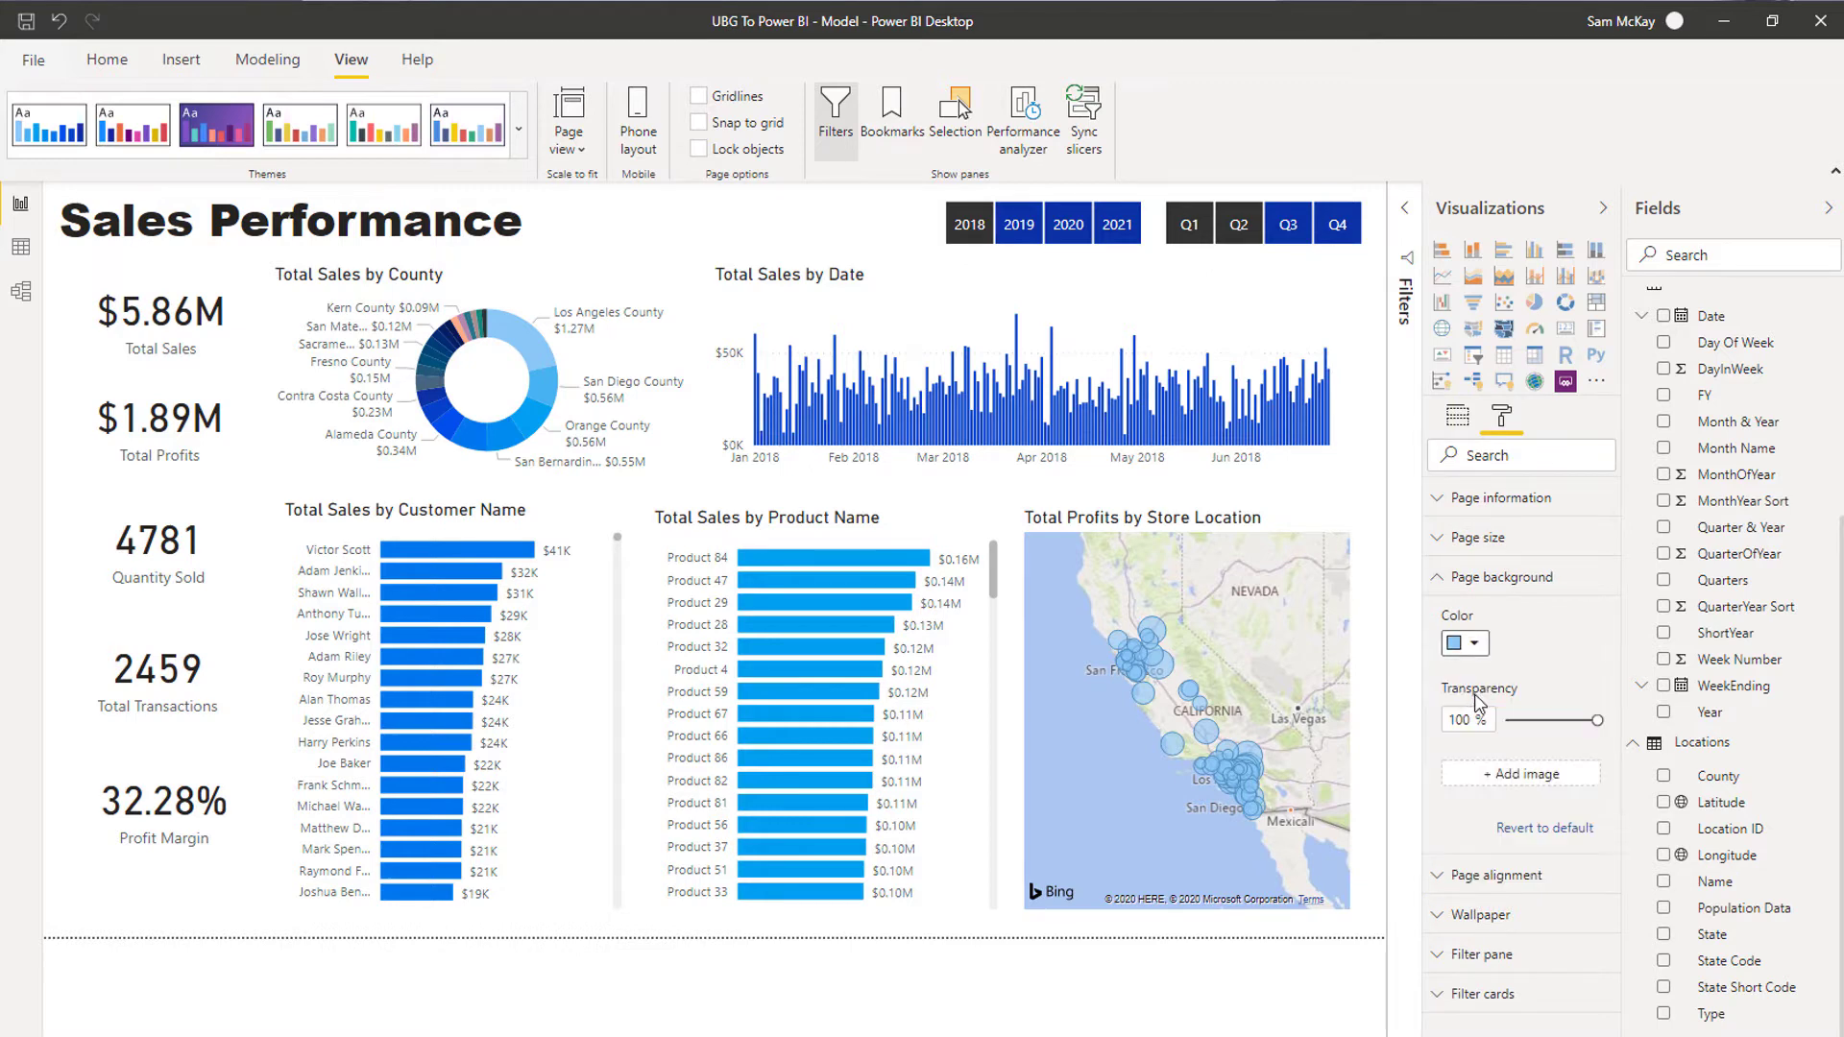
left_click_drag(1597, 720, 1516, 722)
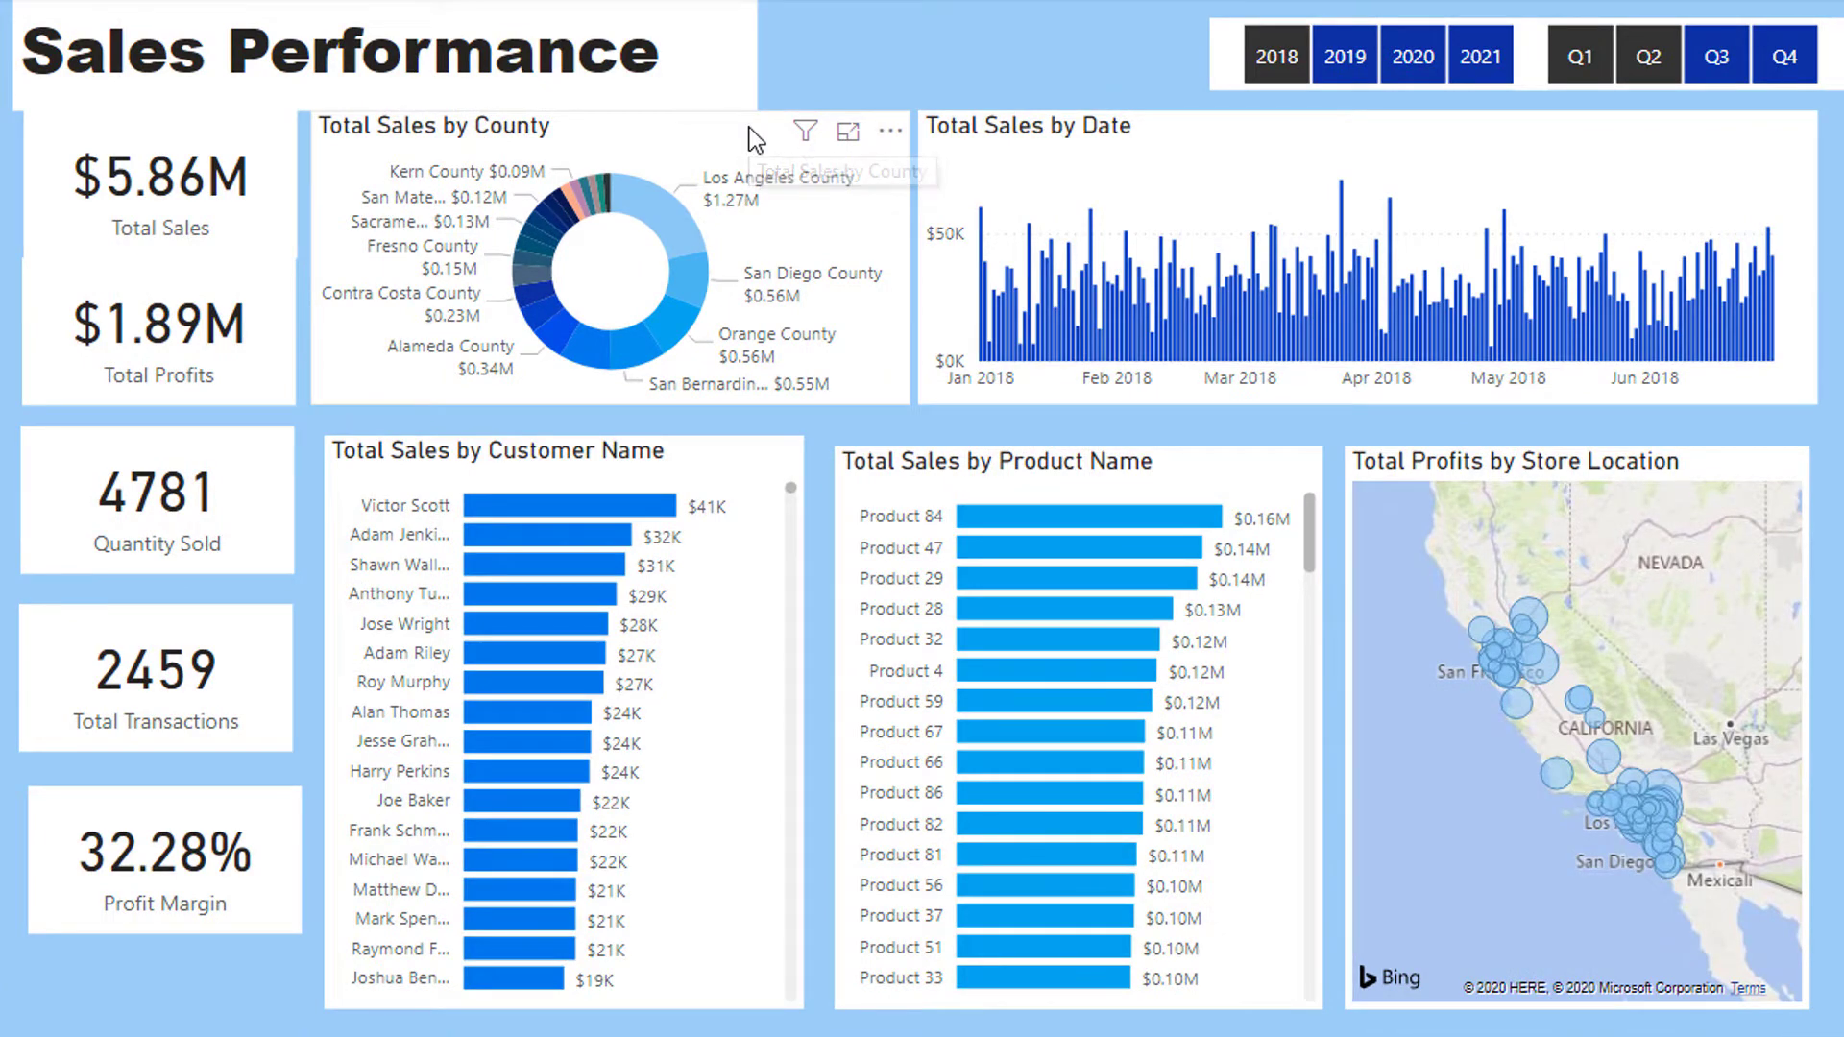
Turn off the background of the Total Sales by County donut chart and the Total Sales by Date chart.
left_click(755, 139)
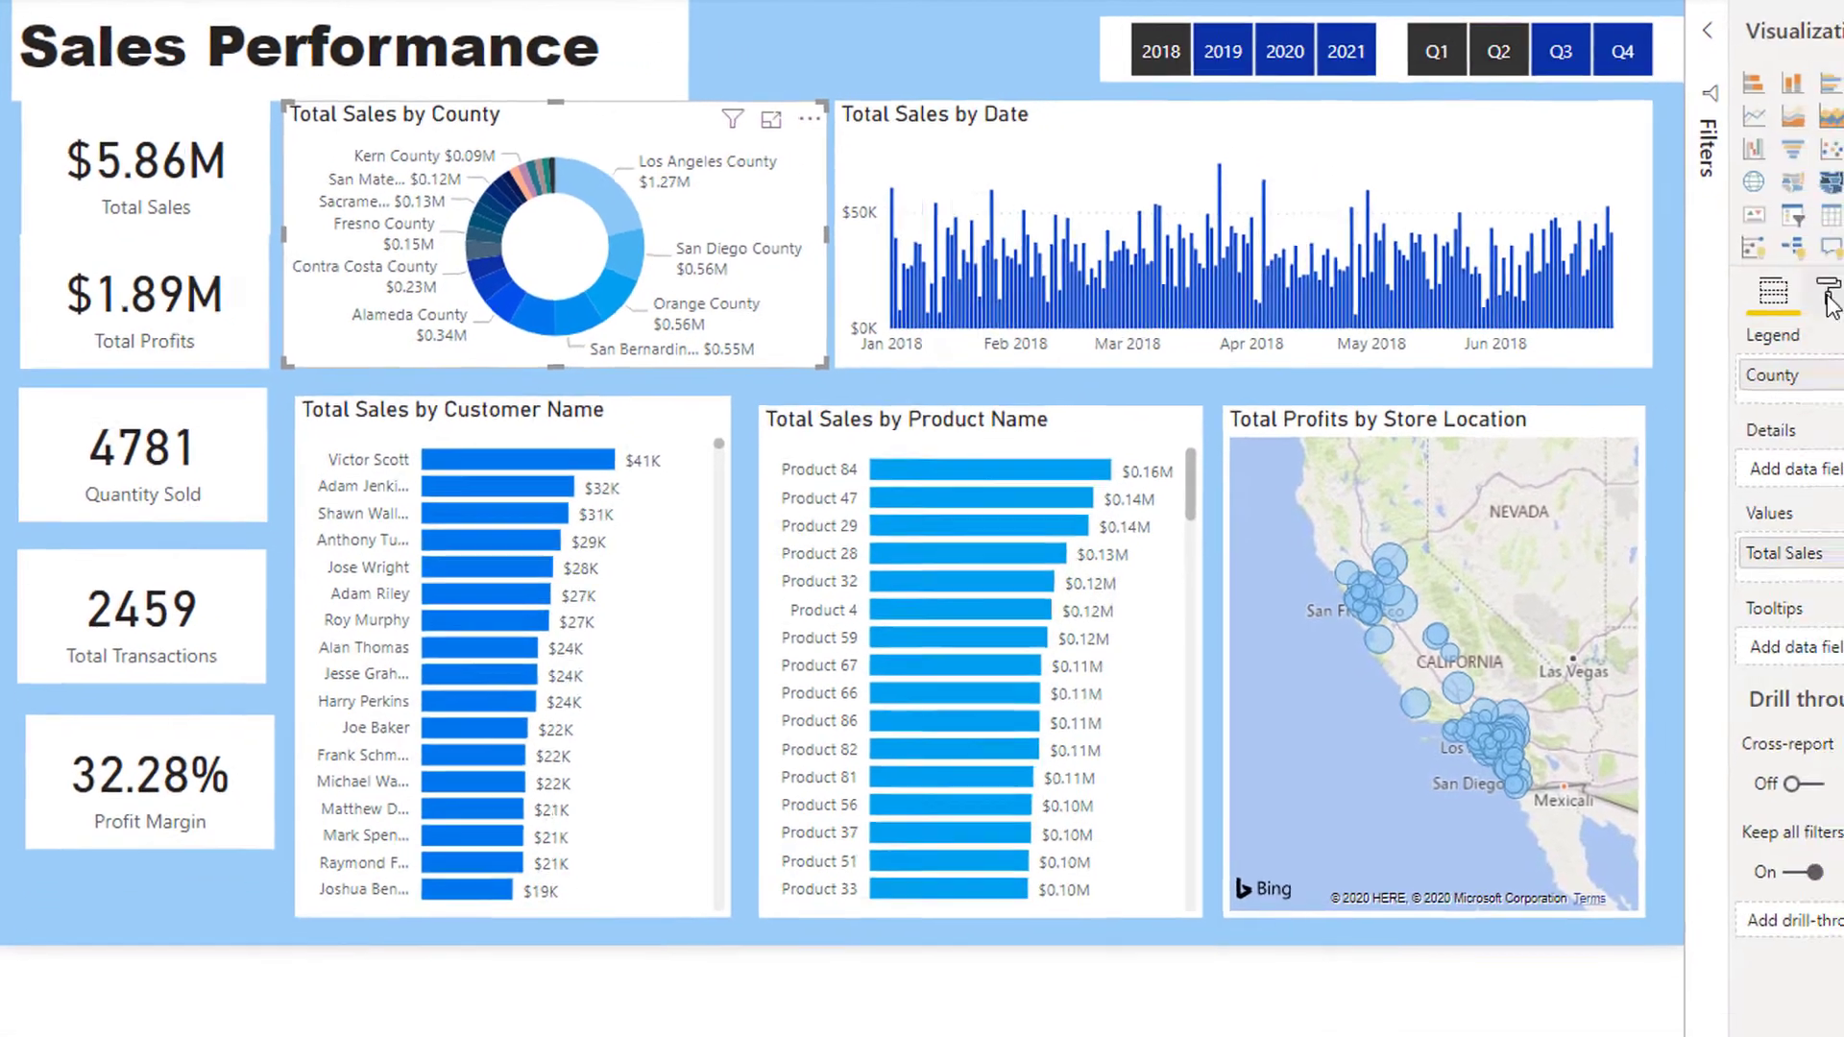
left_click(1688, 269)
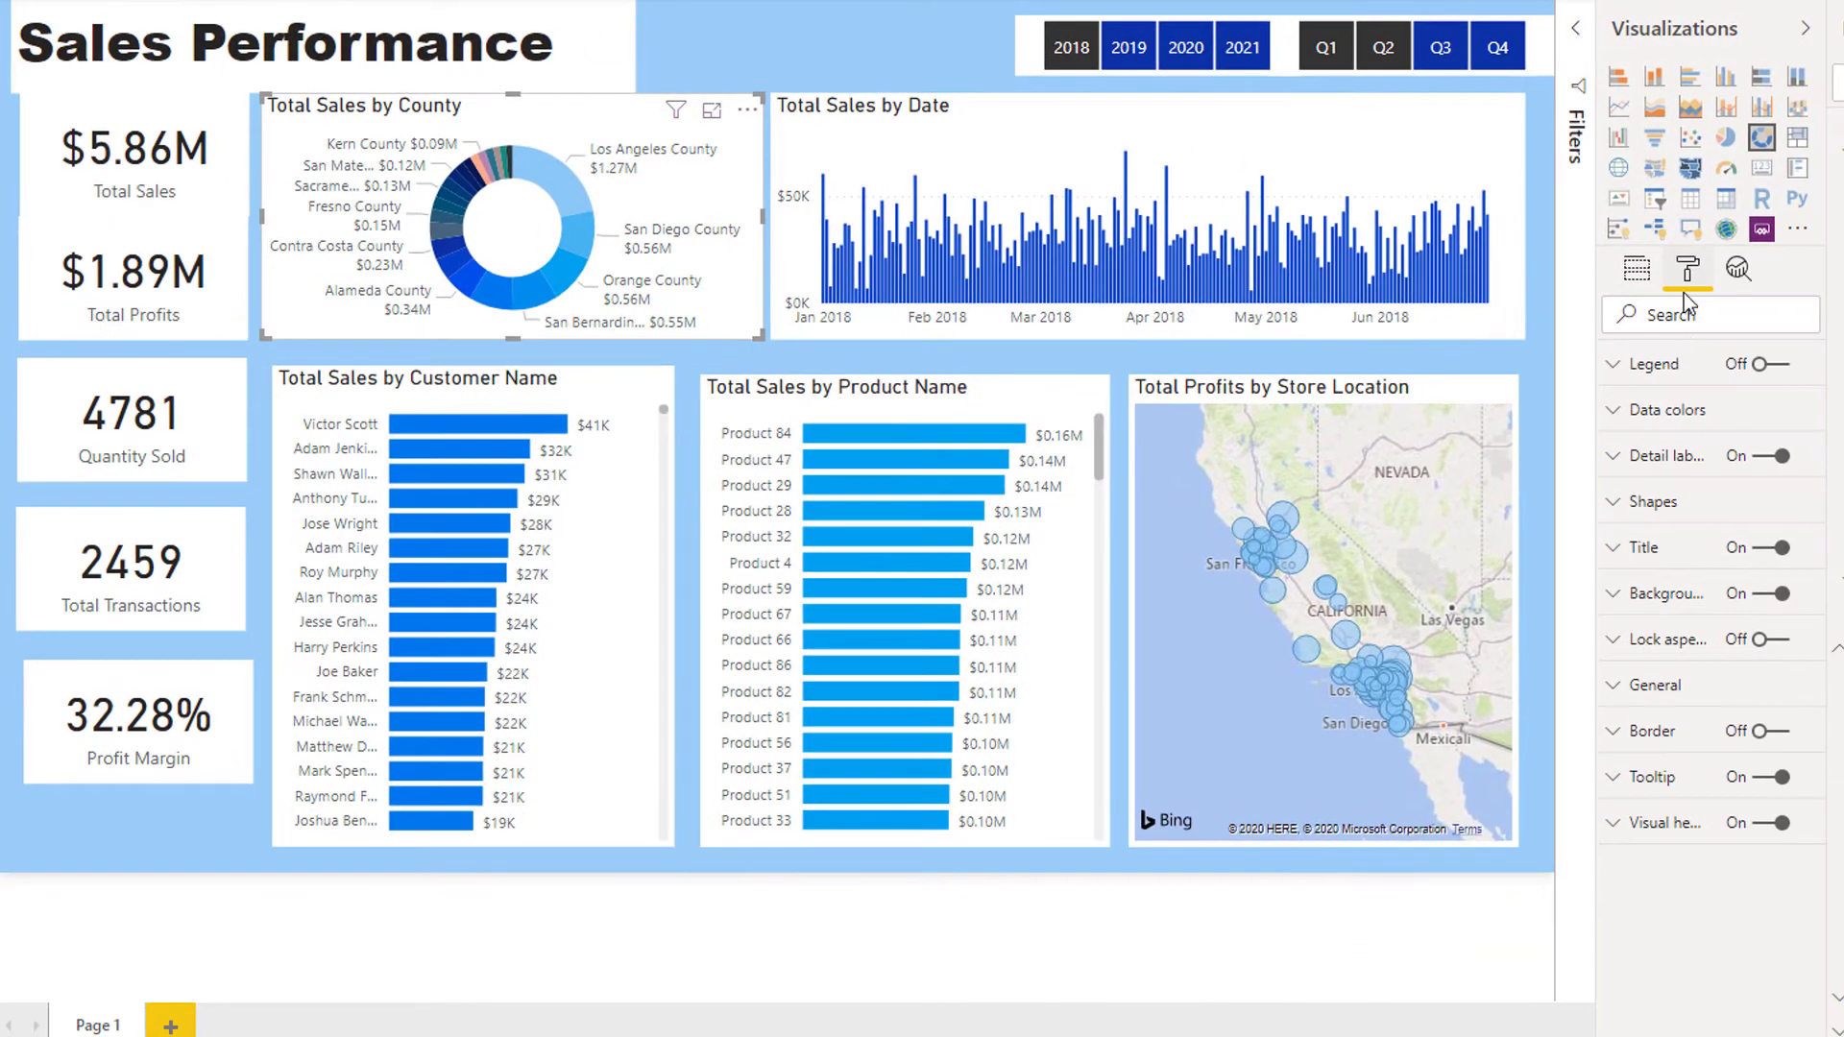
left_click(1767, 593)
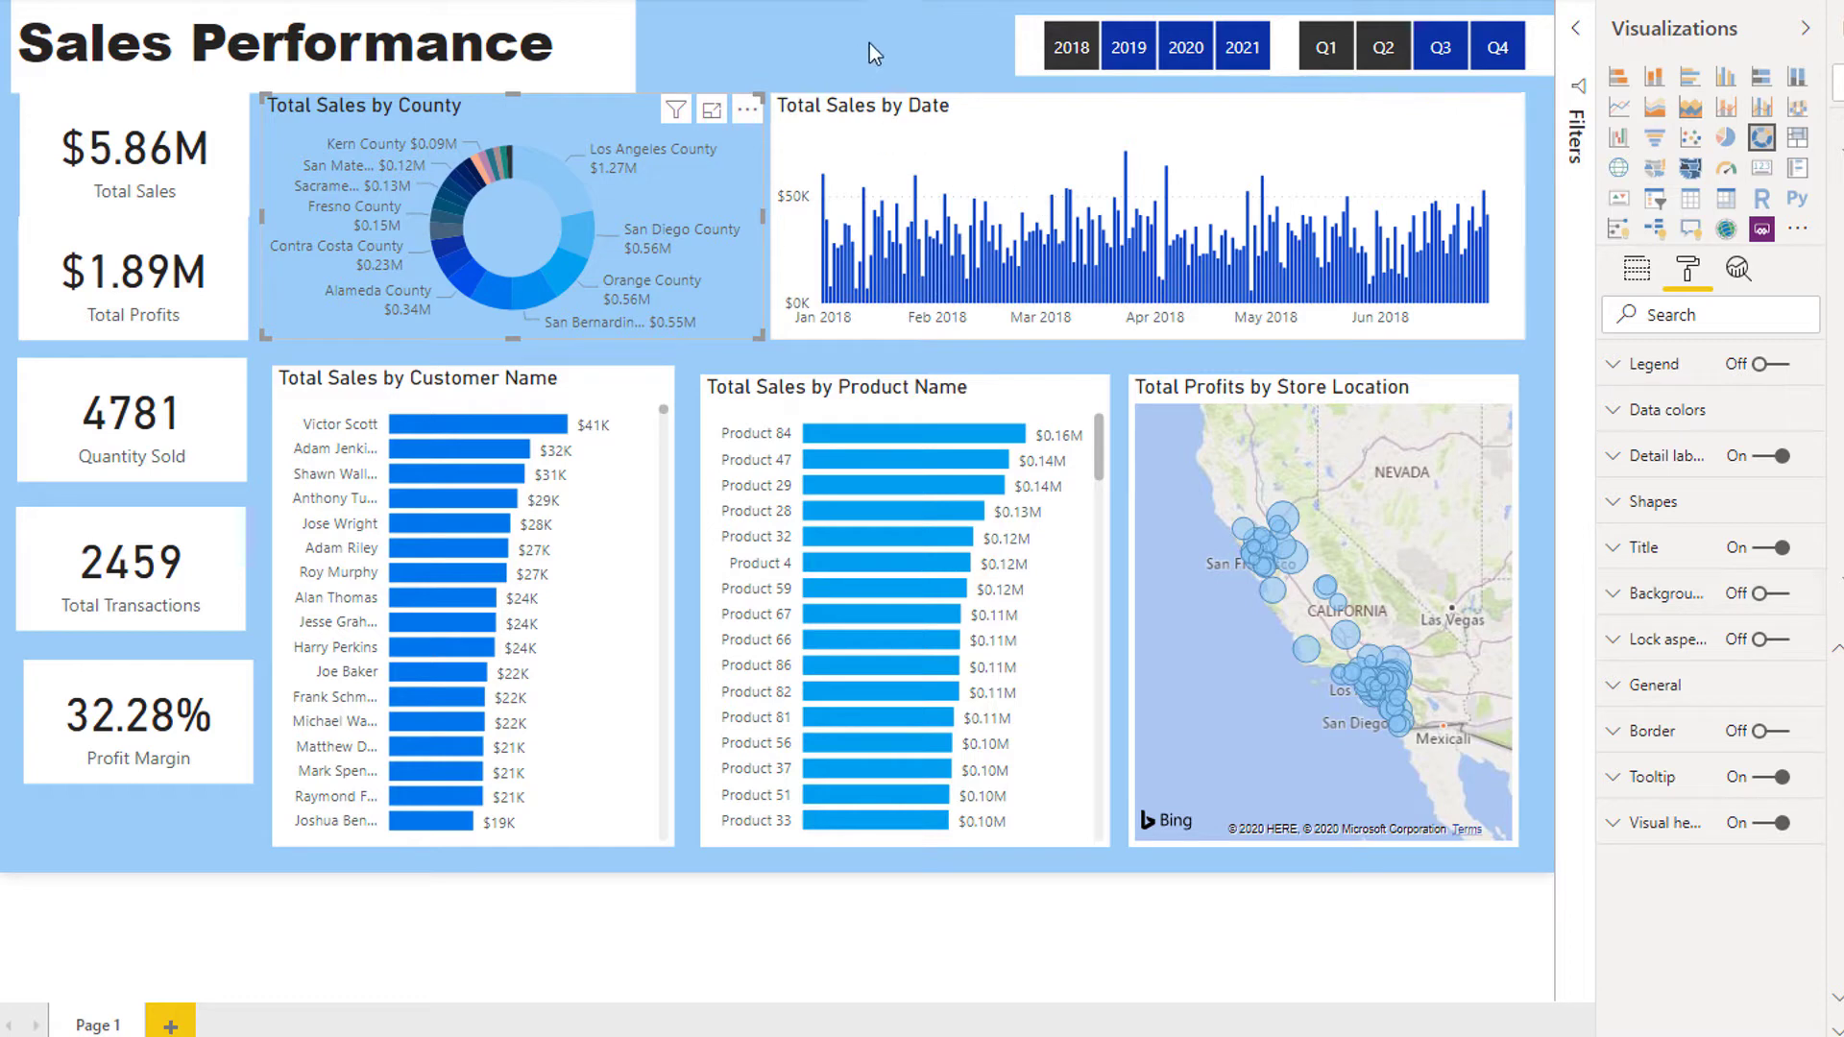
left_click(994, 44)
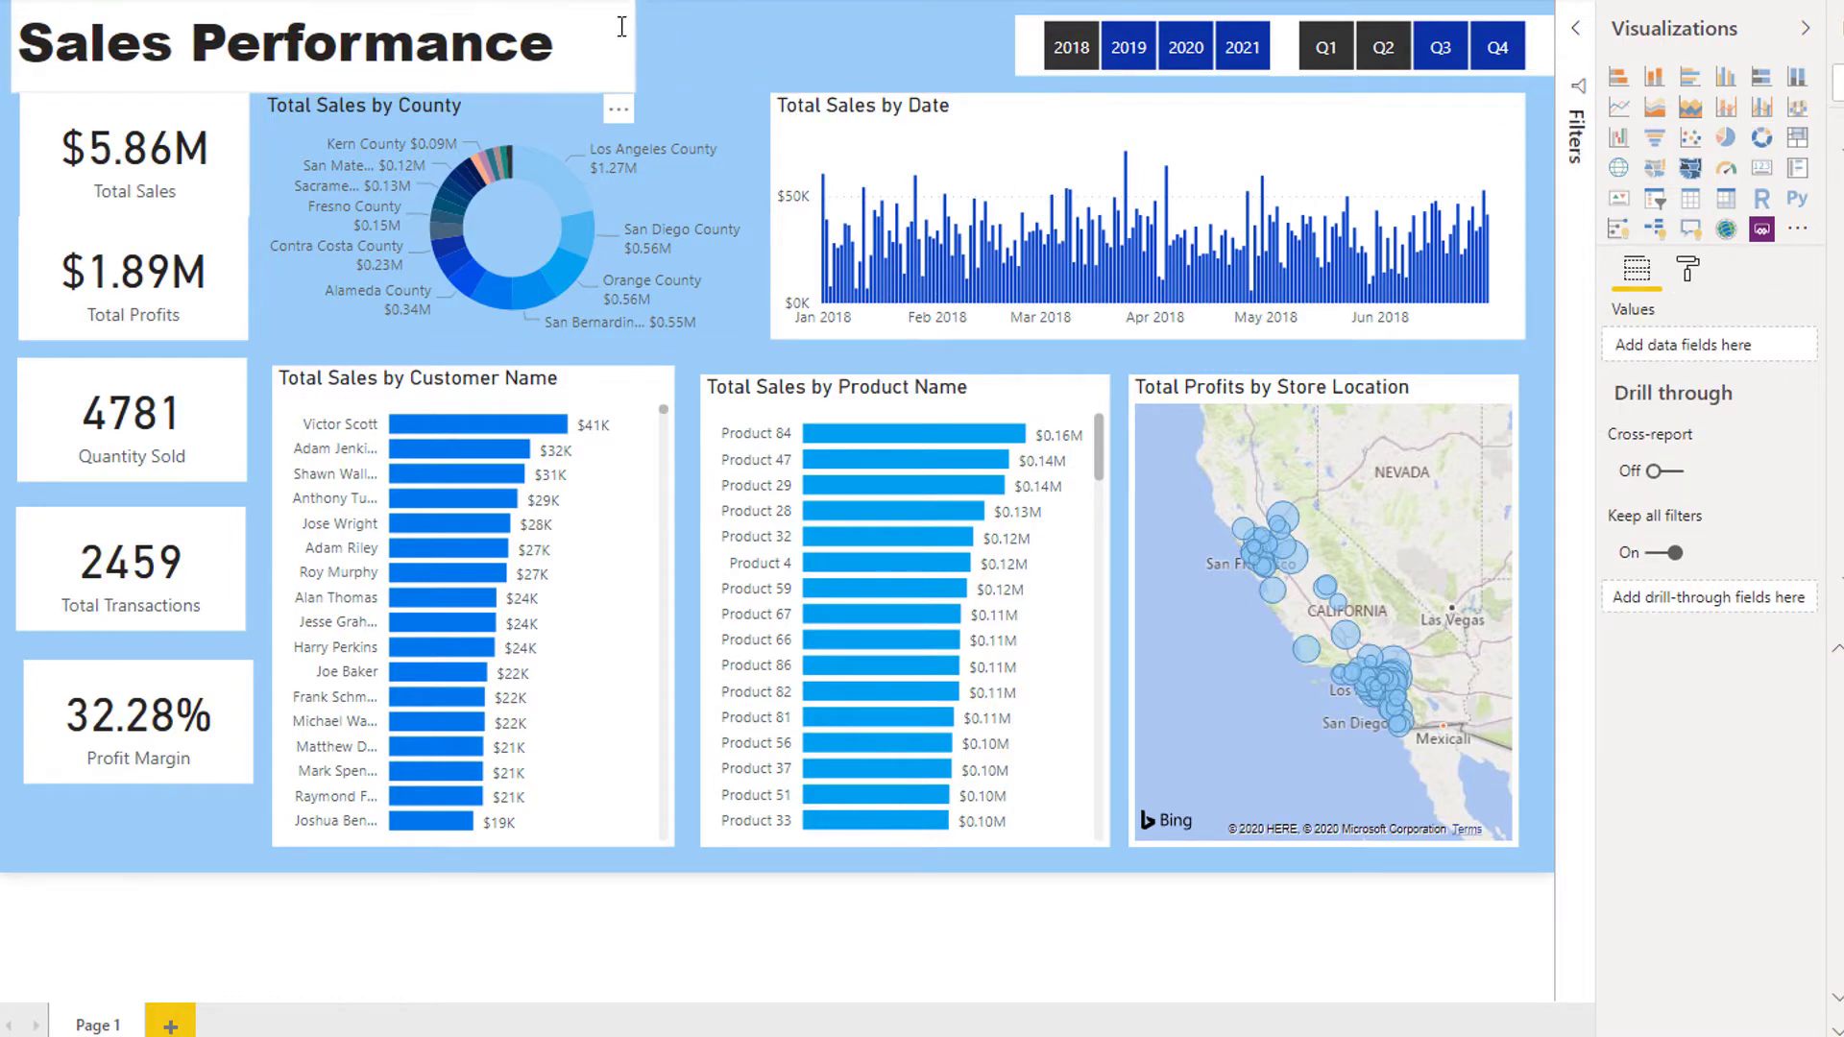
left_click(780, 121)
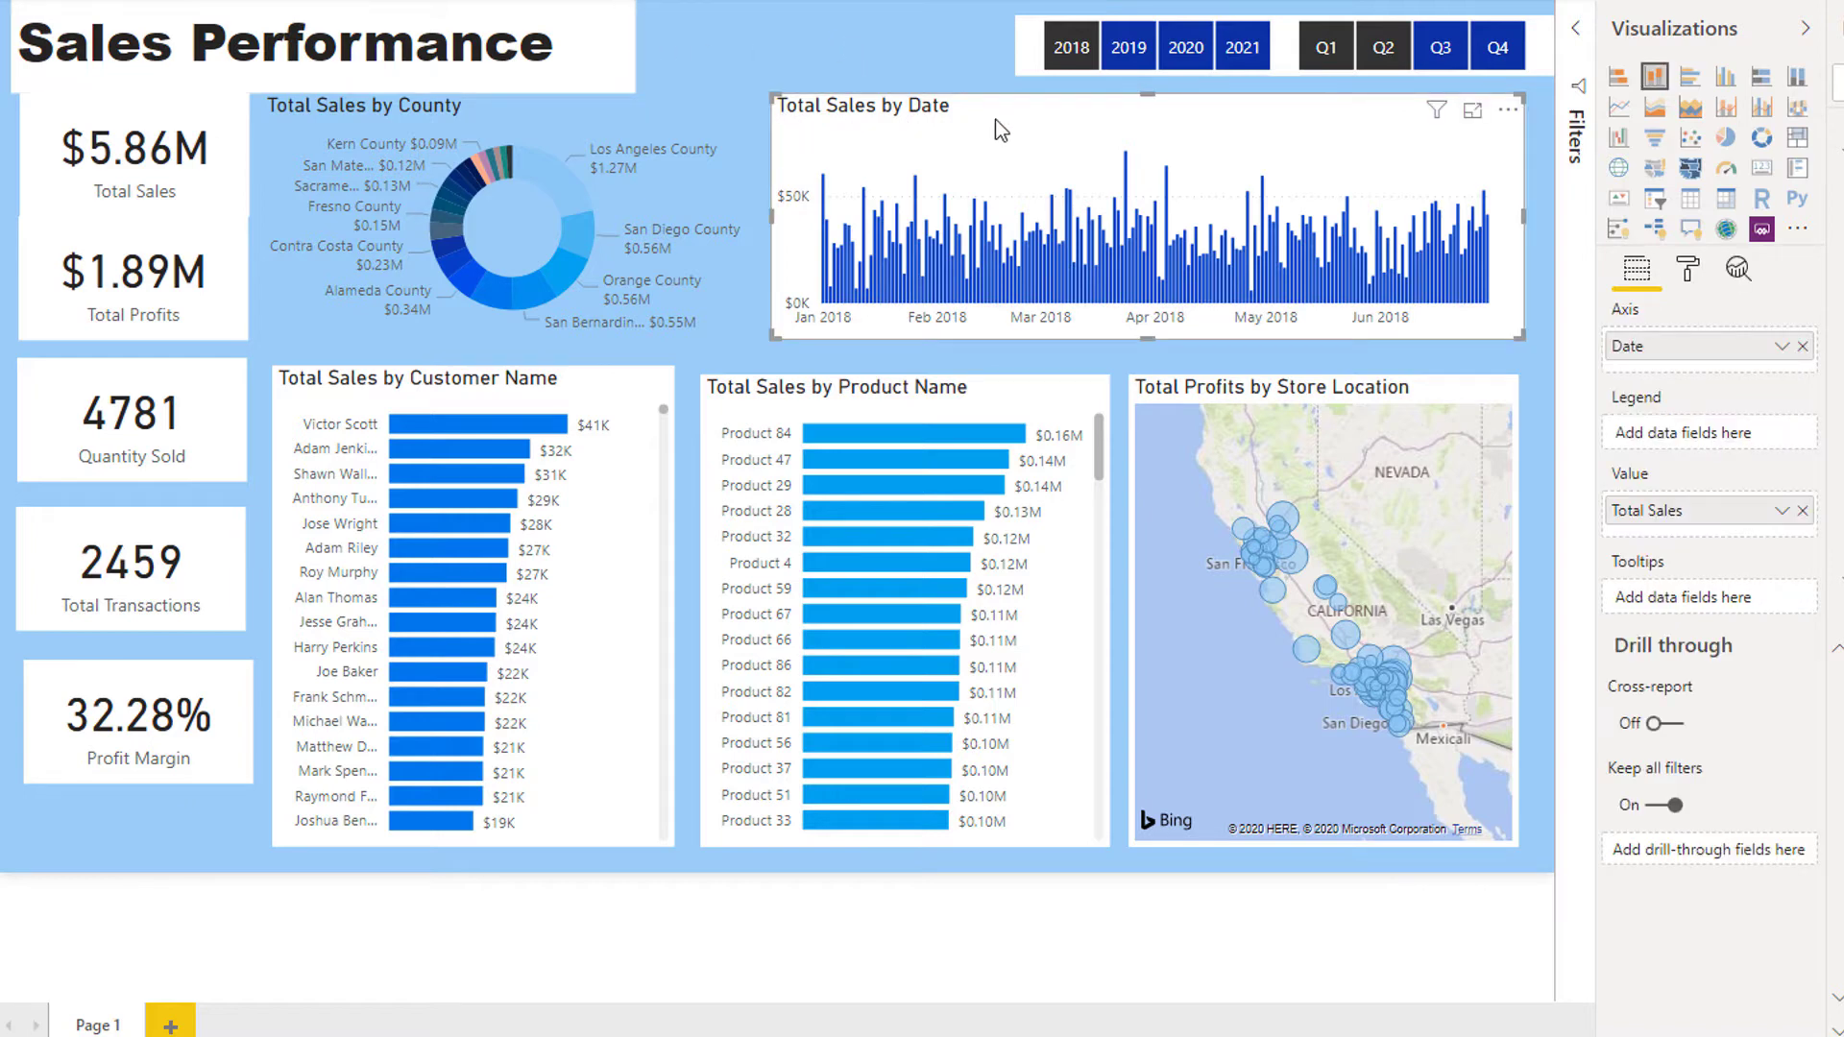
left_click(1689, 269)
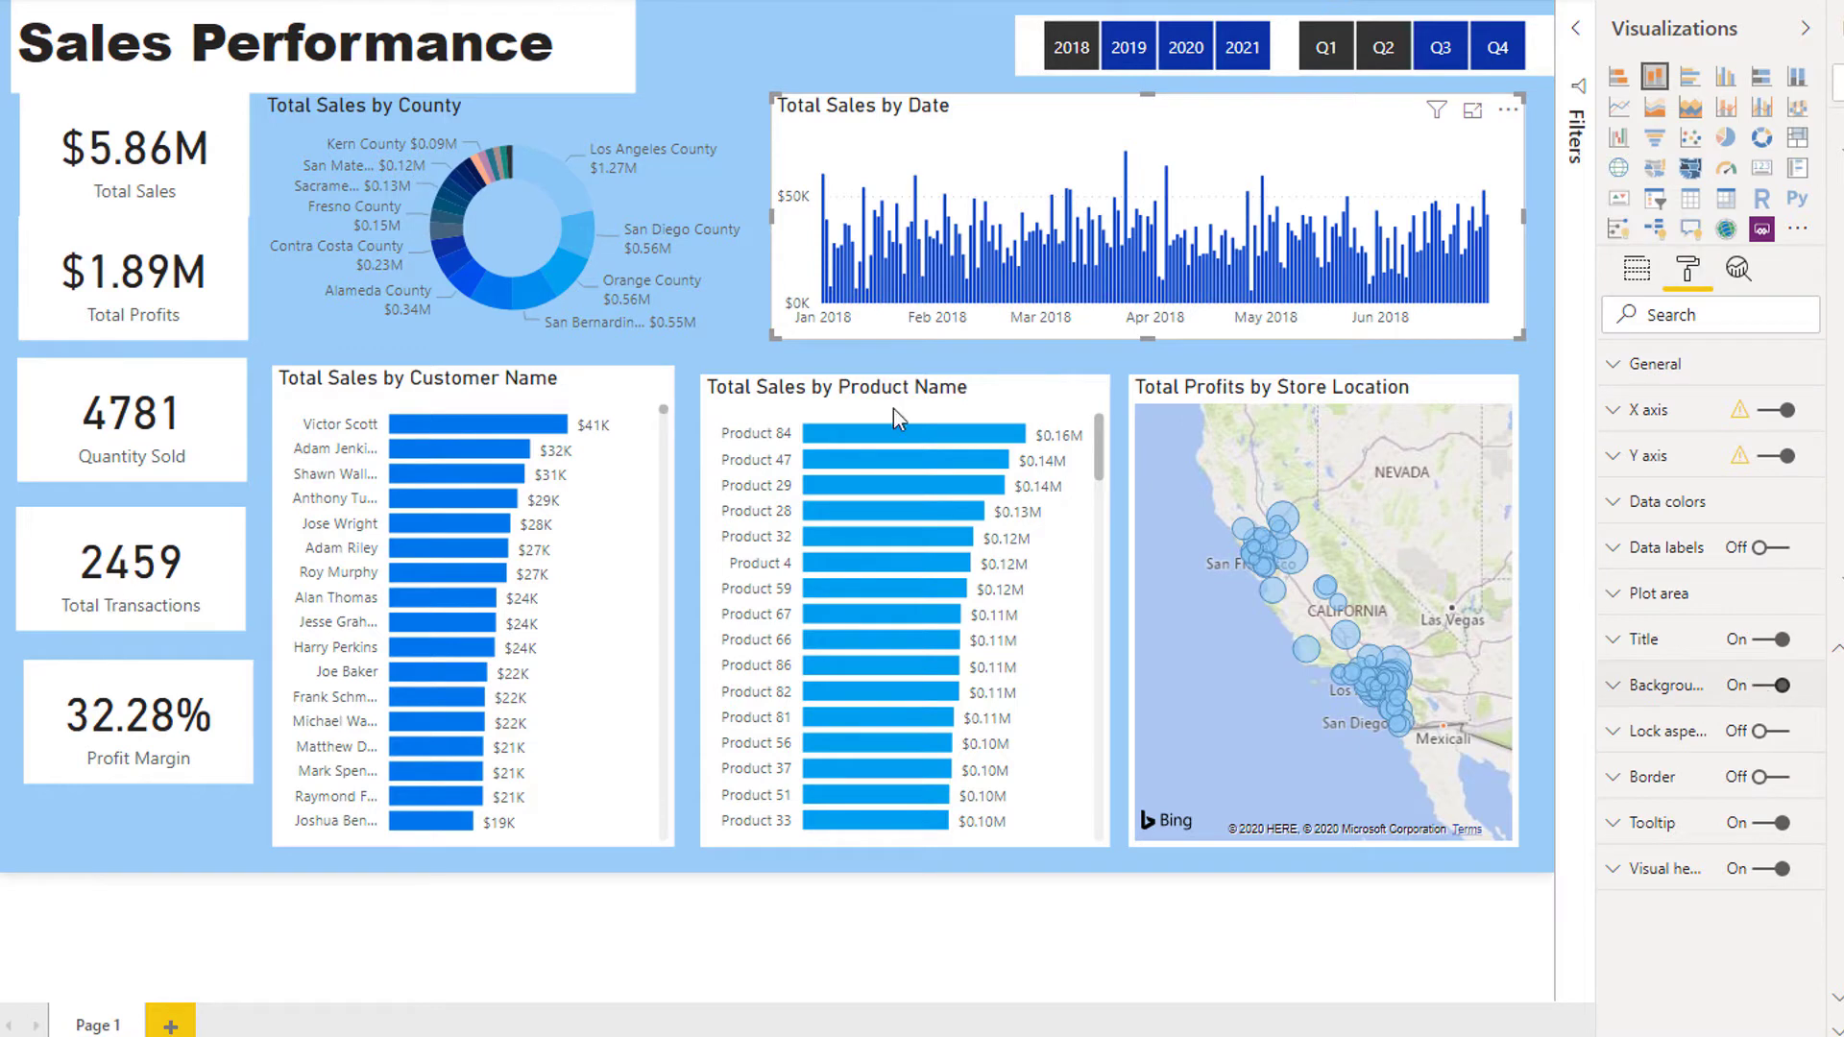
Turn off the background of the Customer Name and Product Name bar charts and the Total Profits by Store Location map.
left_click(284, 398)
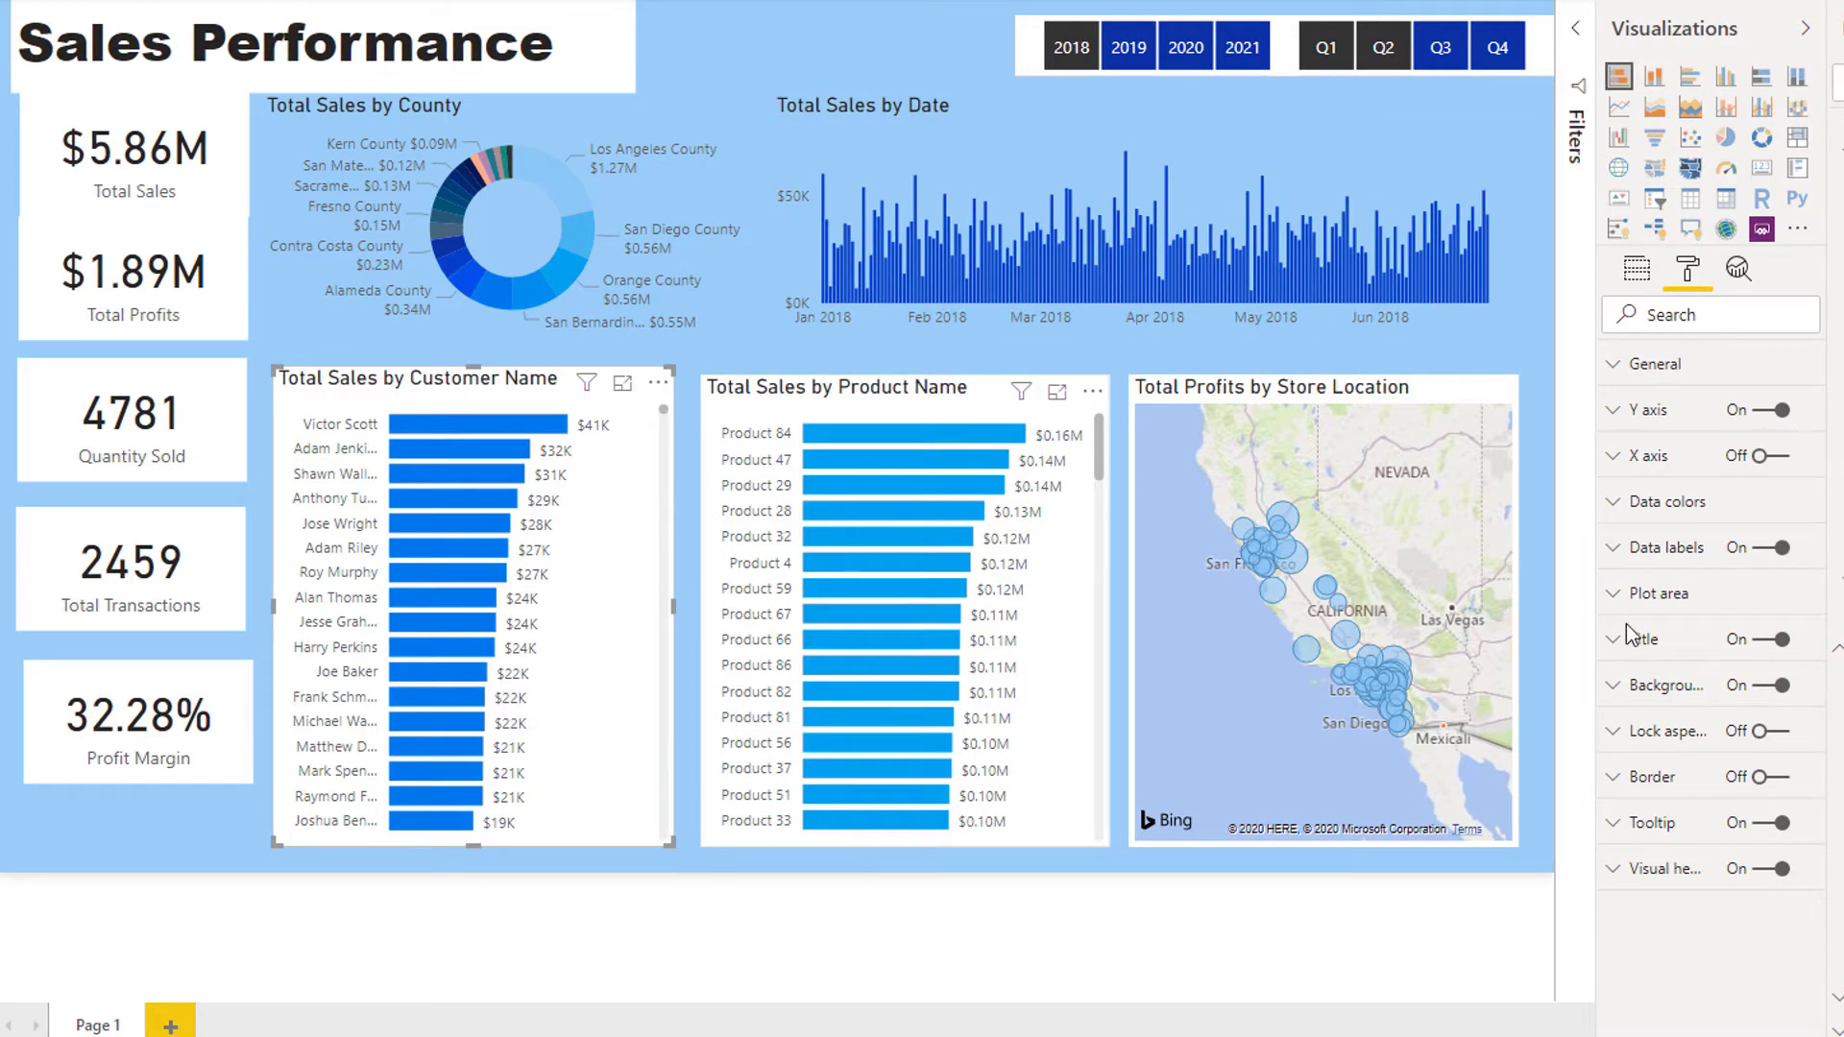
left_click(703, 403, "ctrl")
left_click(1763, 689)
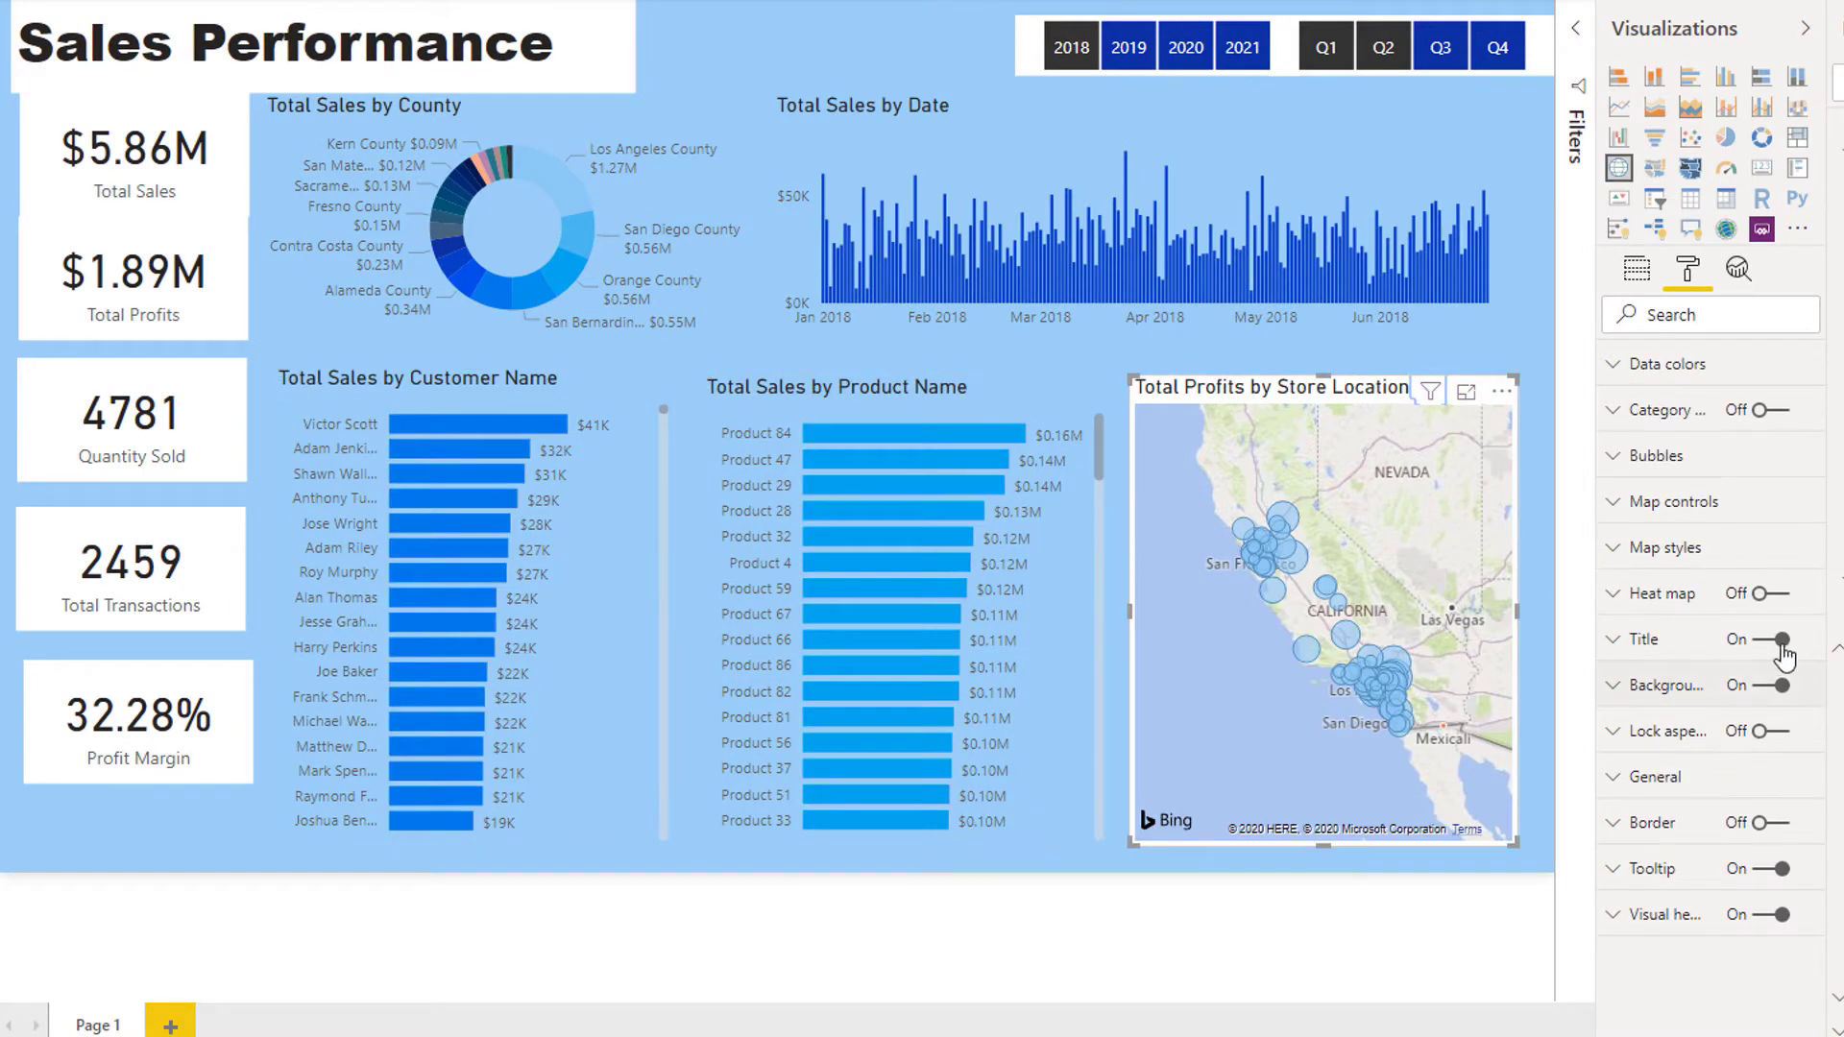
left_click(1763, 688)
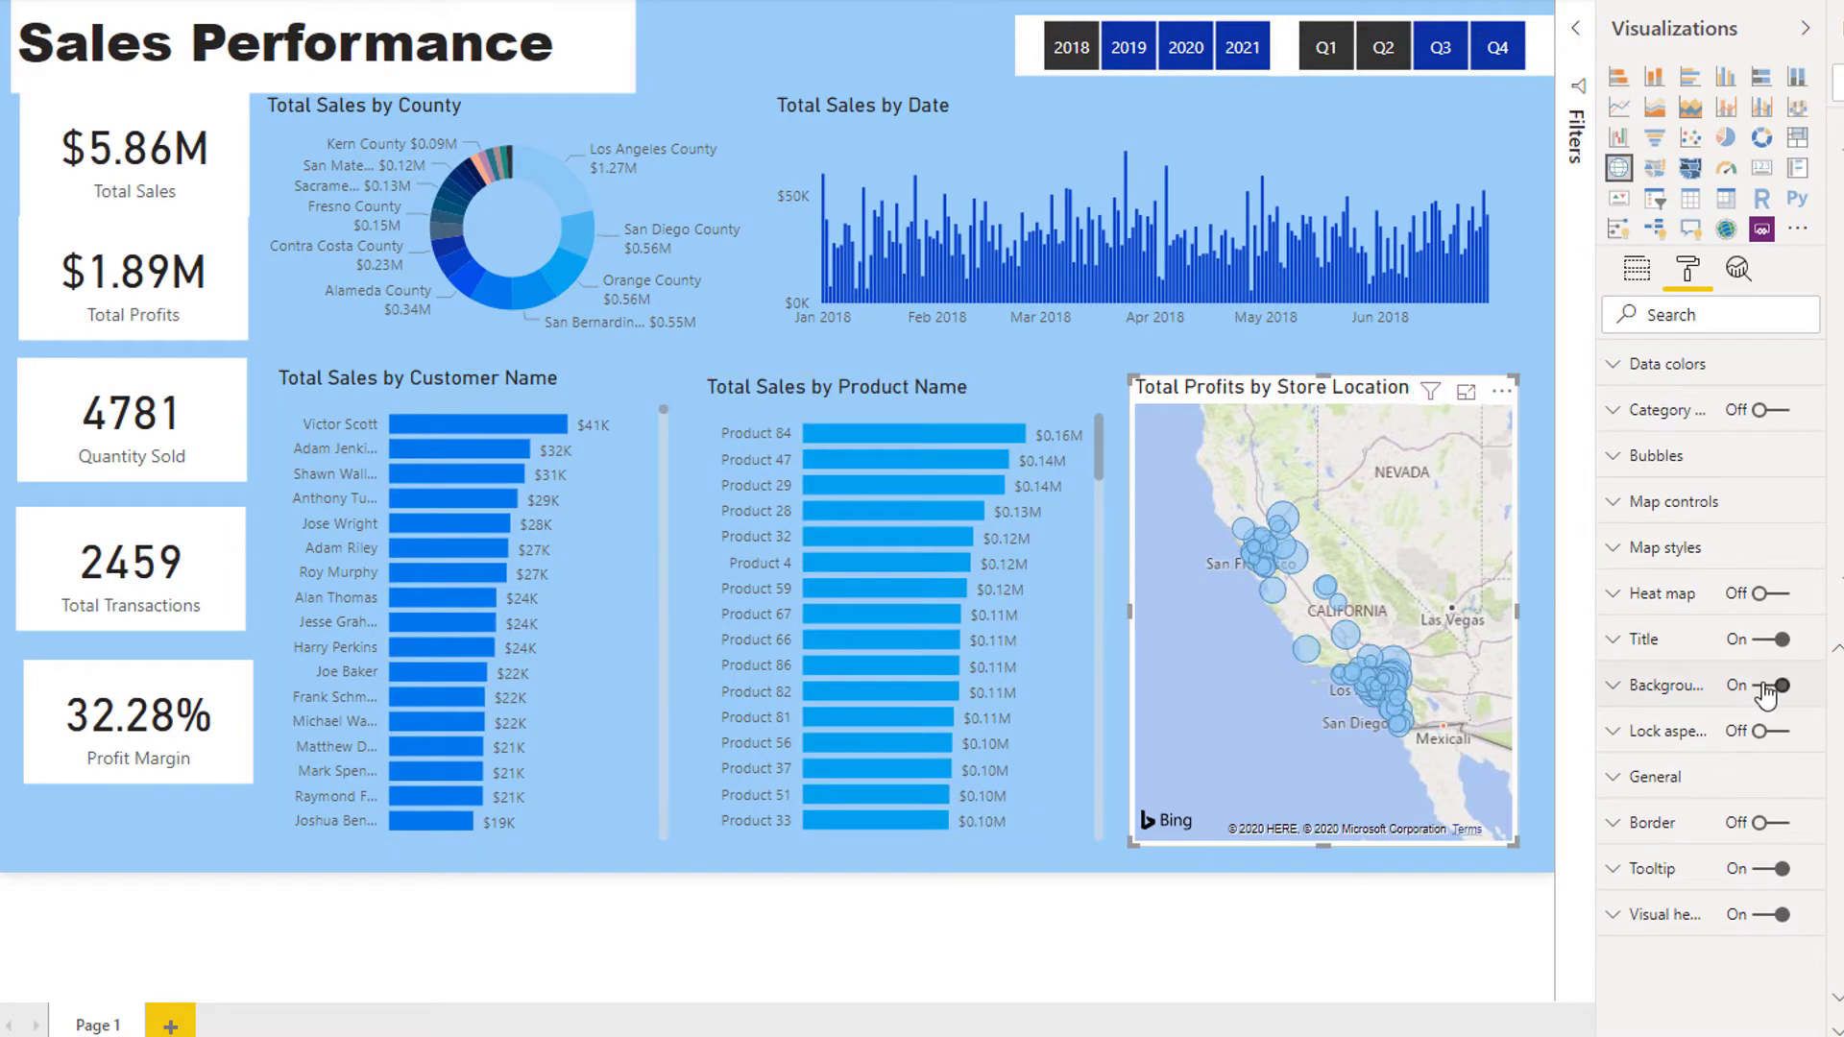
Turn off the background of all five KPI cards together, from Total Sales down to Profit Margin.
left_click(34, 158)
left_click(32, 280, "ctrl")
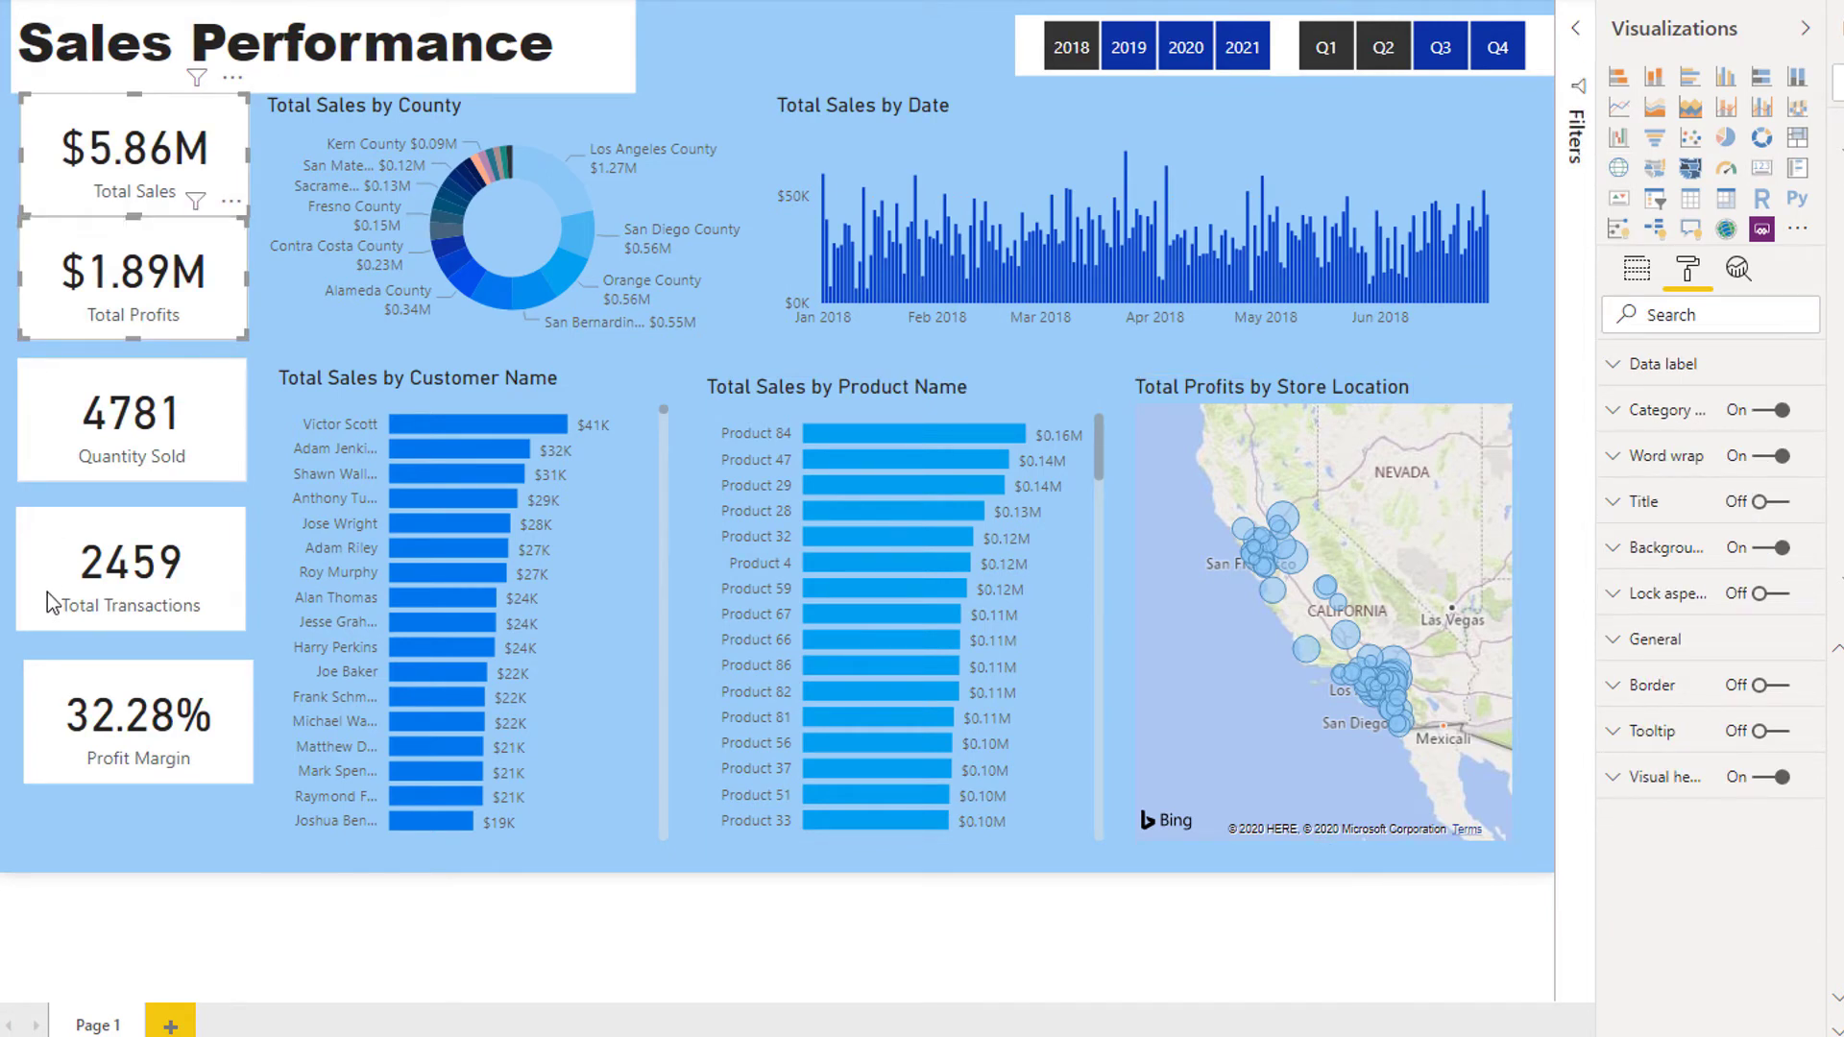
left_click(32, 464, "ctrl")
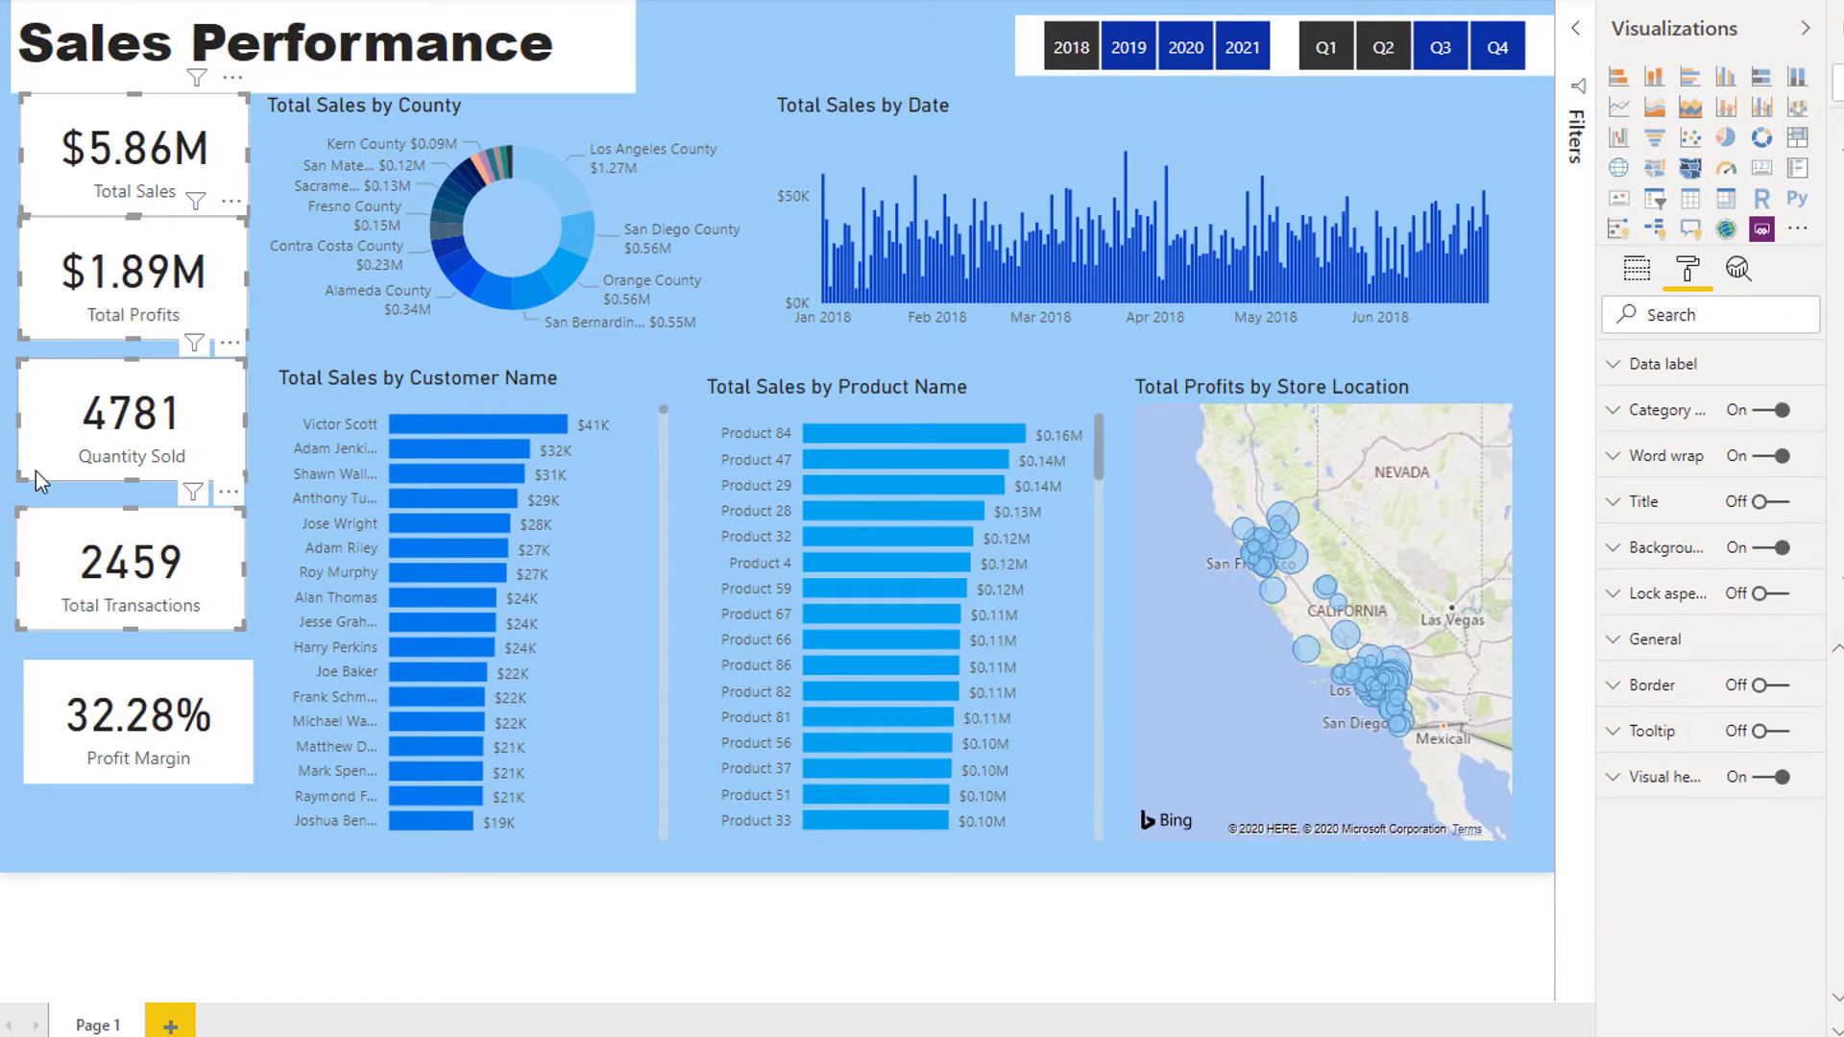
left_click(35, 576, "ctrl")
left_click(37, 715, "ctrl")
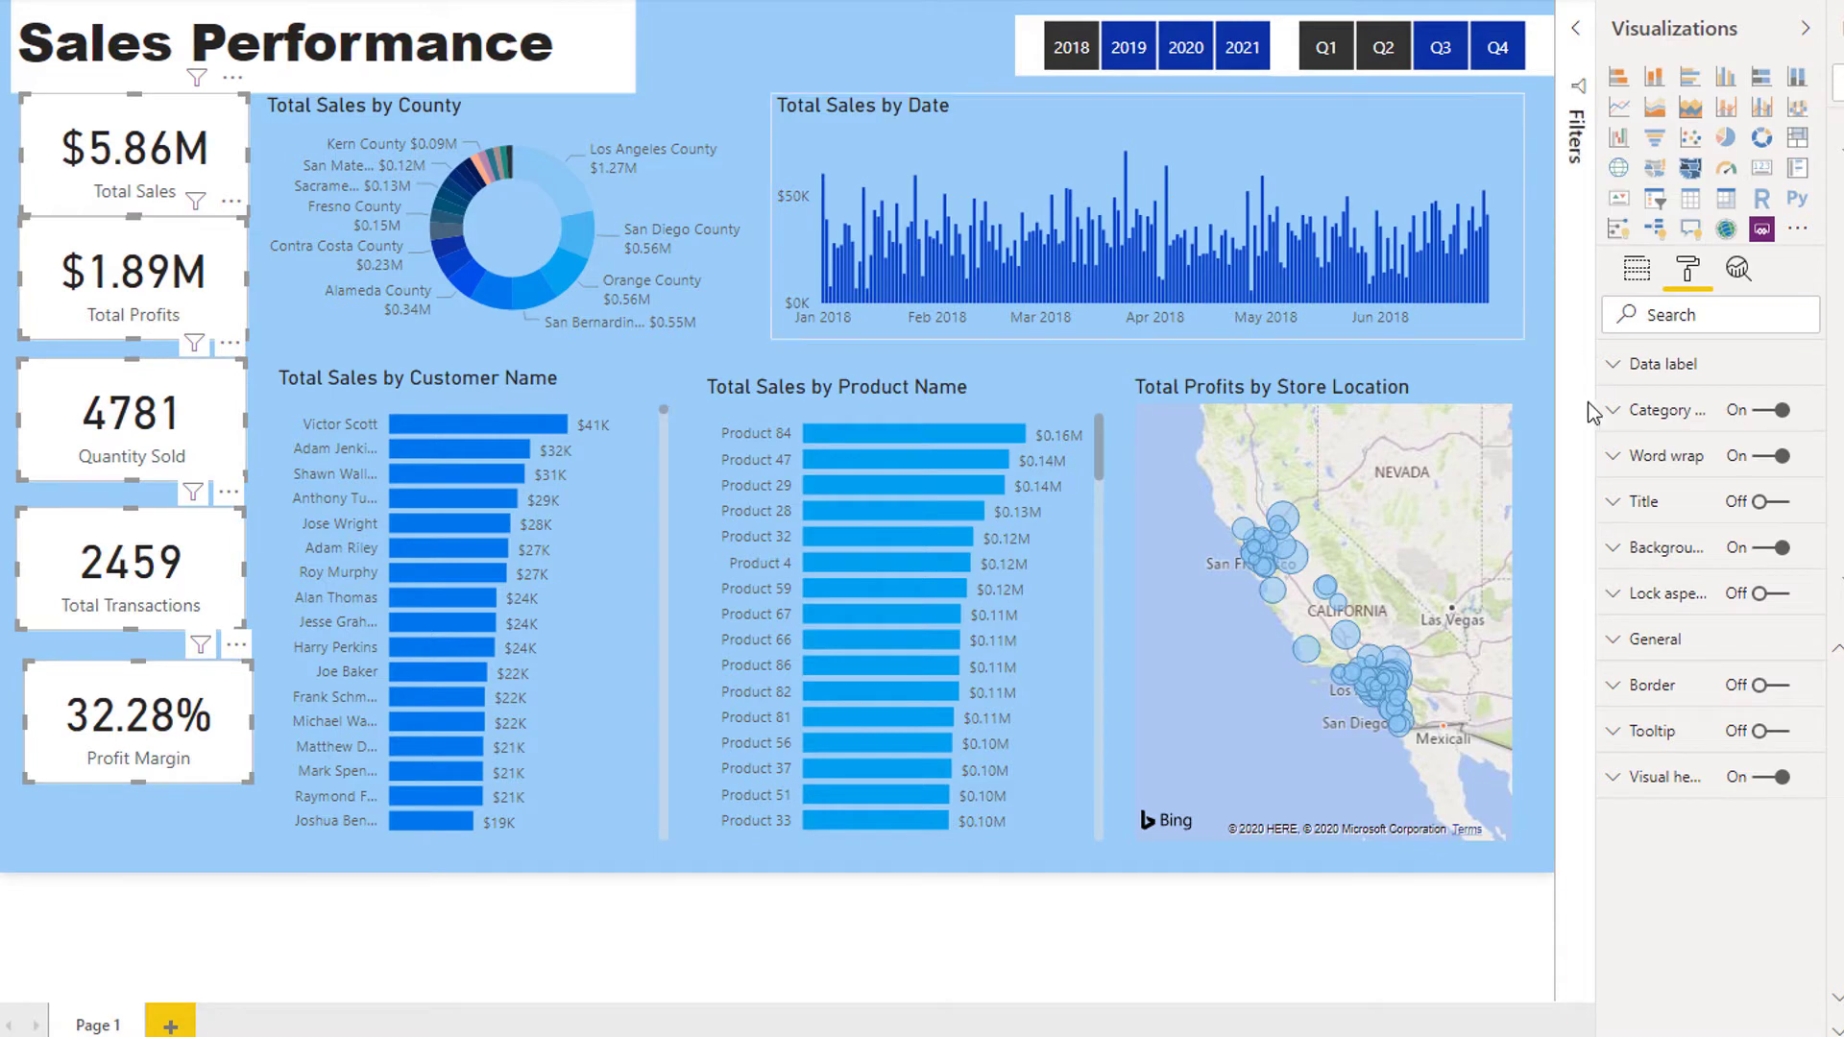
left_click(1777, 548)
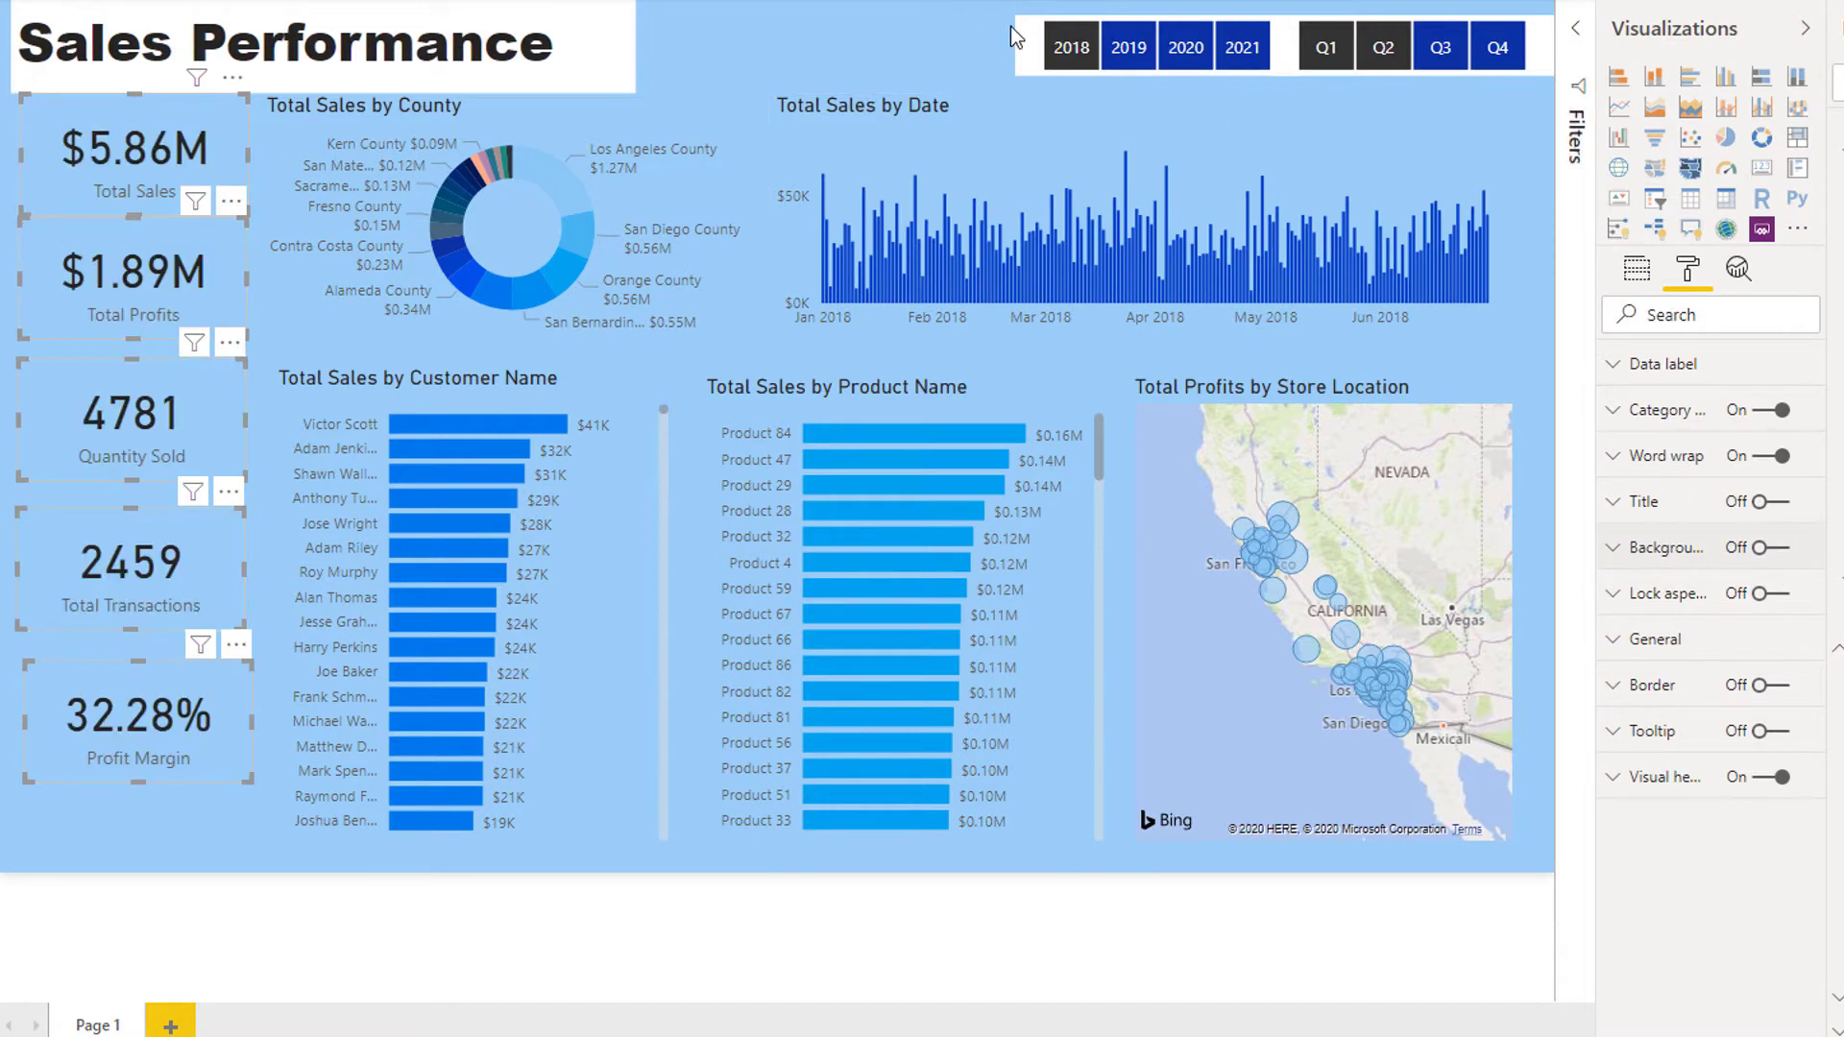
Turn off the background of the year and quarter slicers and of the Sales Performance title text box.
left_click(1026, 40)
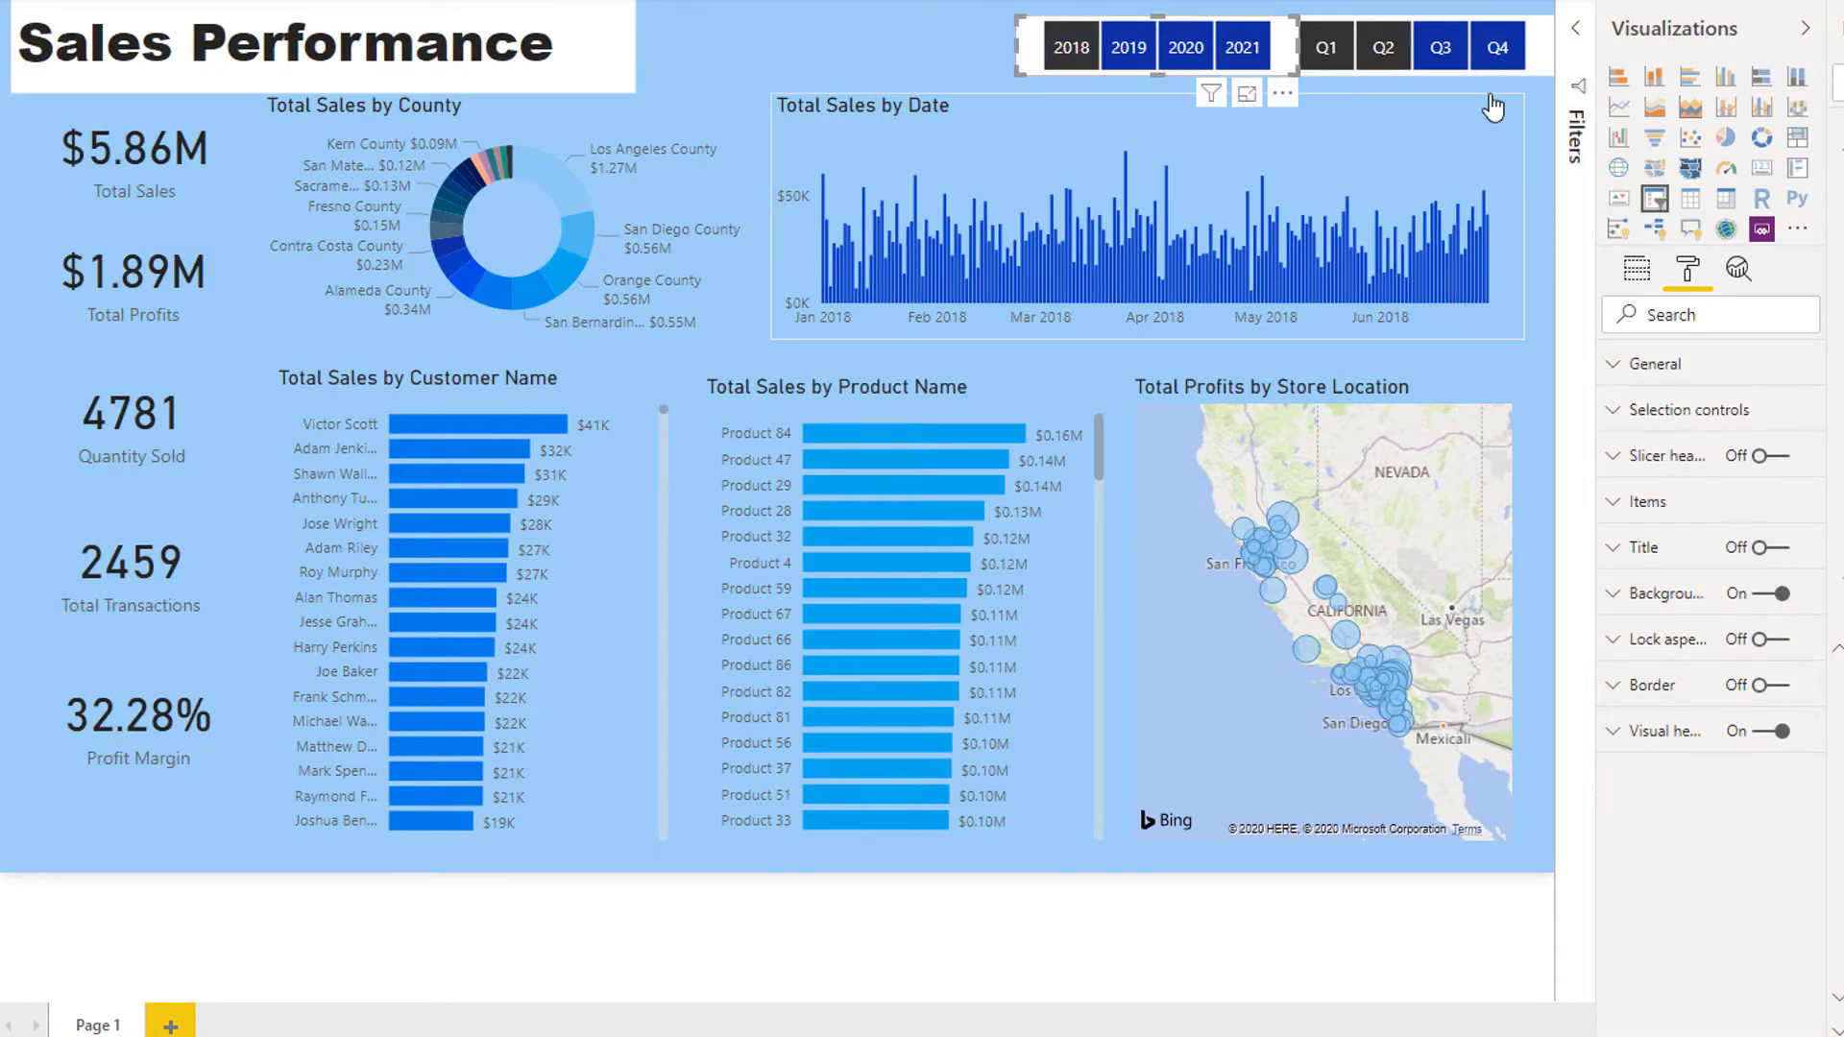
left_click(1533, 44, "ctrl")
left_click(1775, 594)
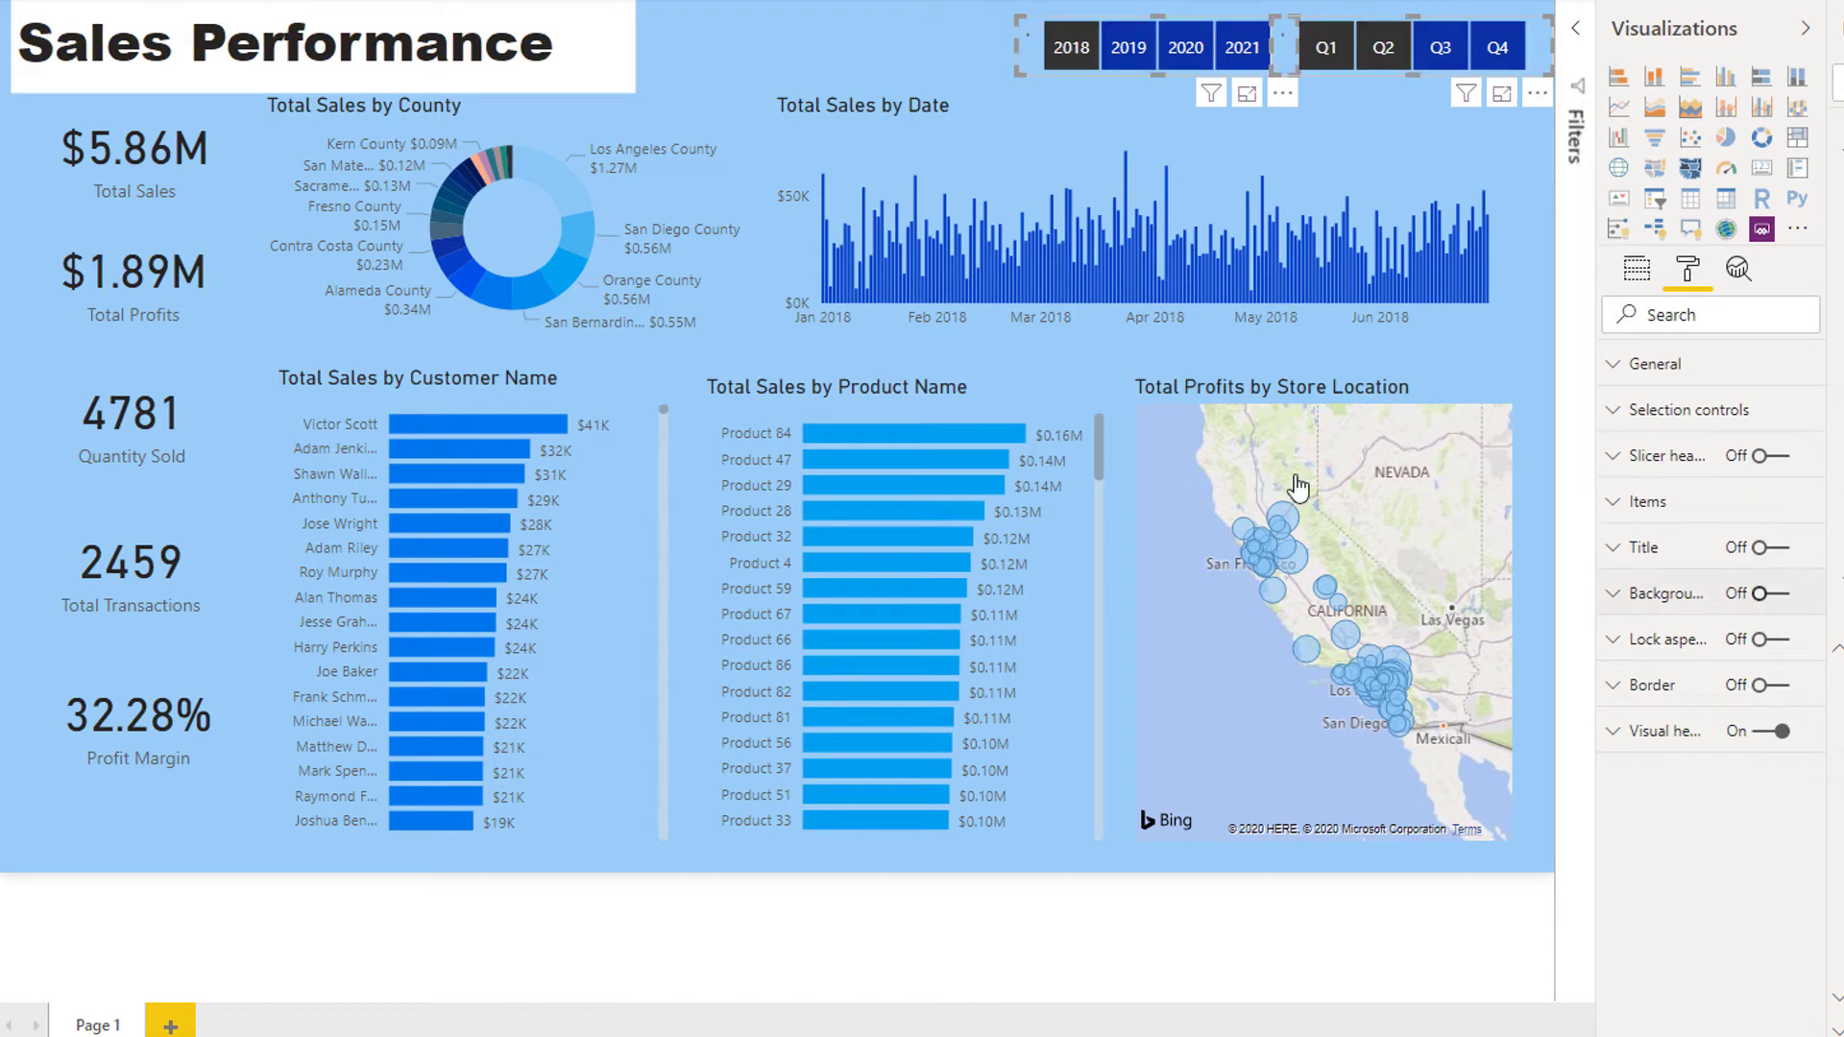
left_click(553, 43)
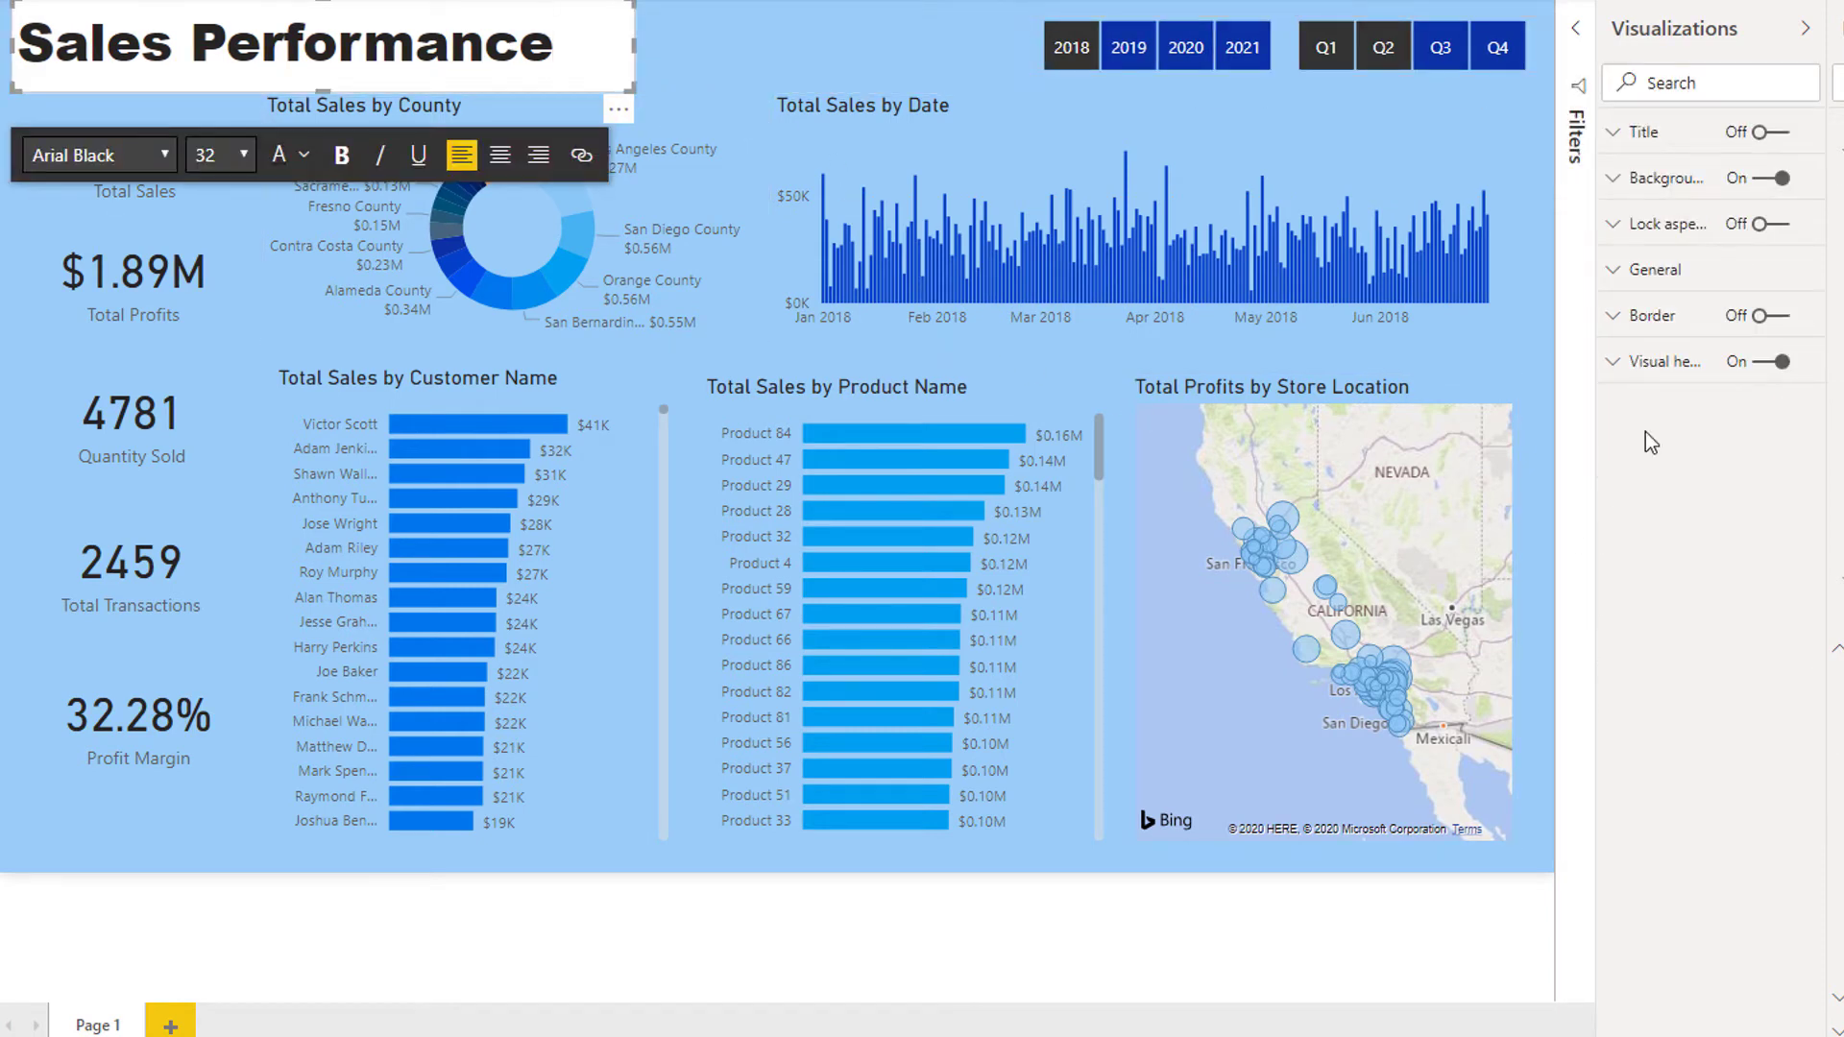
left_click(1773, 179)
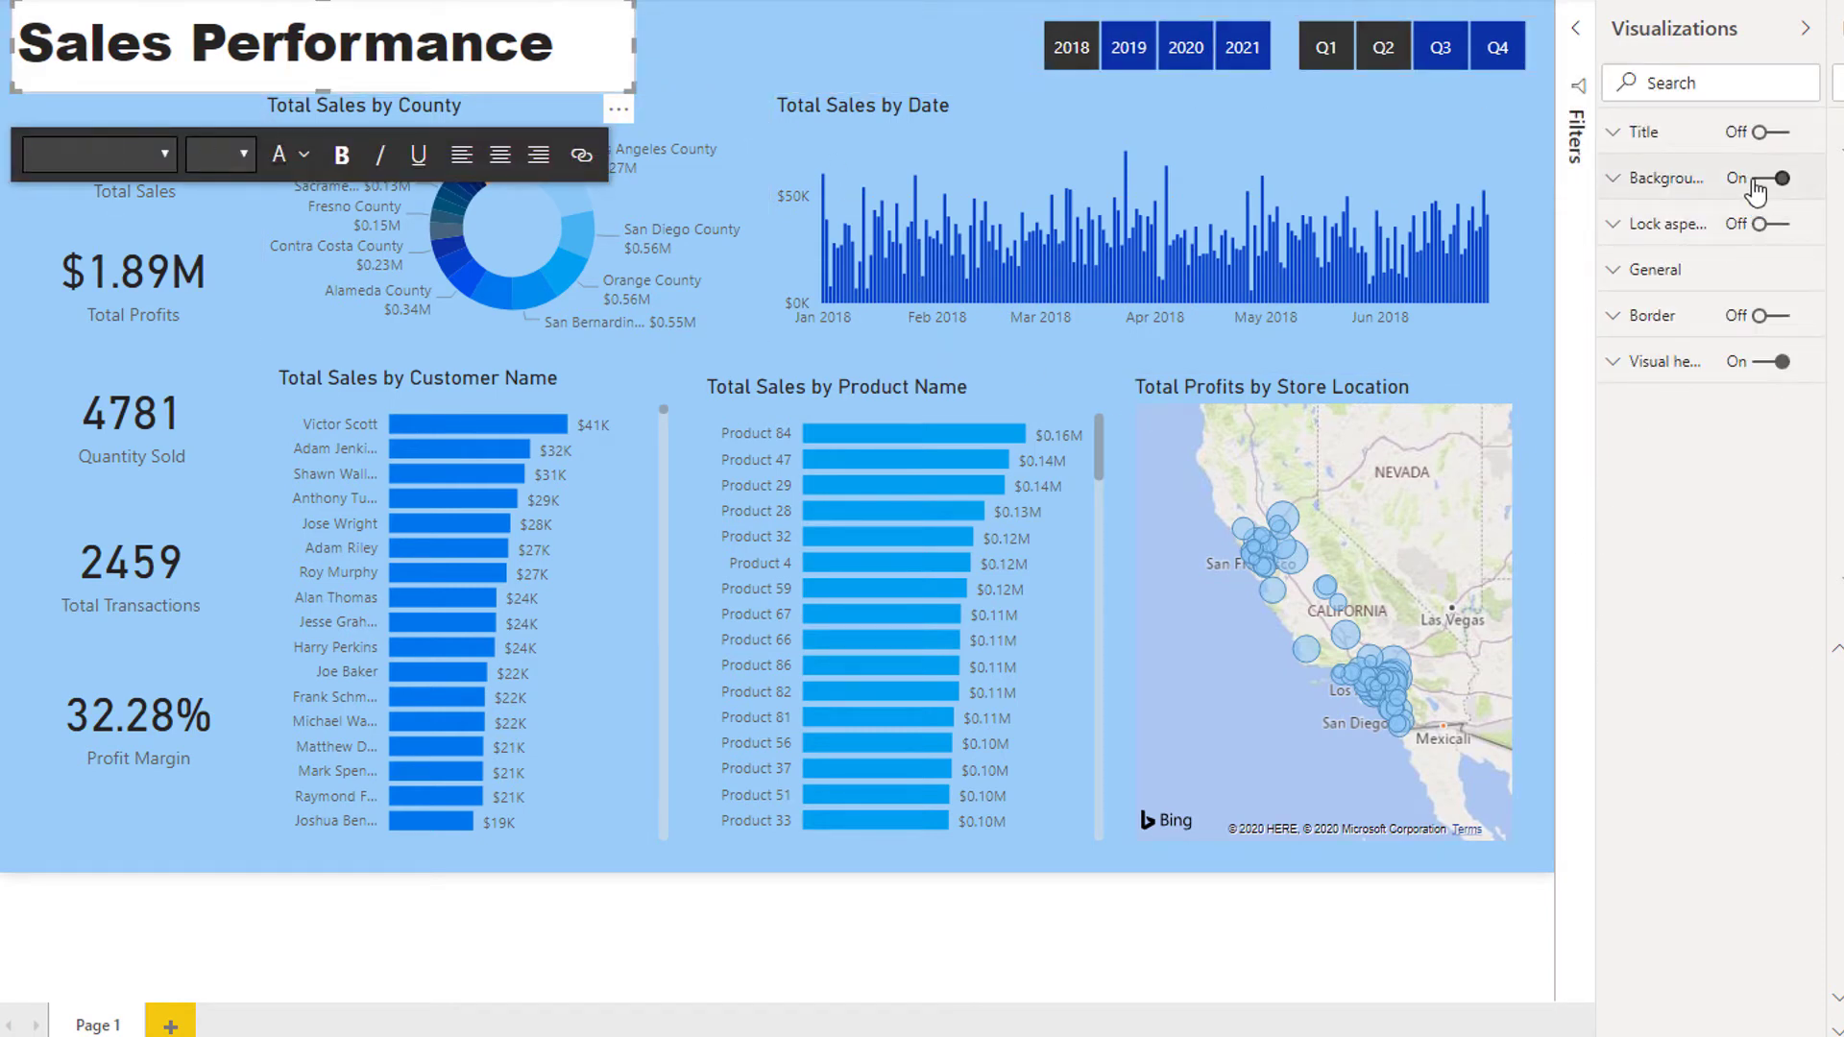
Change the page background color to a paler tint of the light blue theme color.
left_click(753, 60)
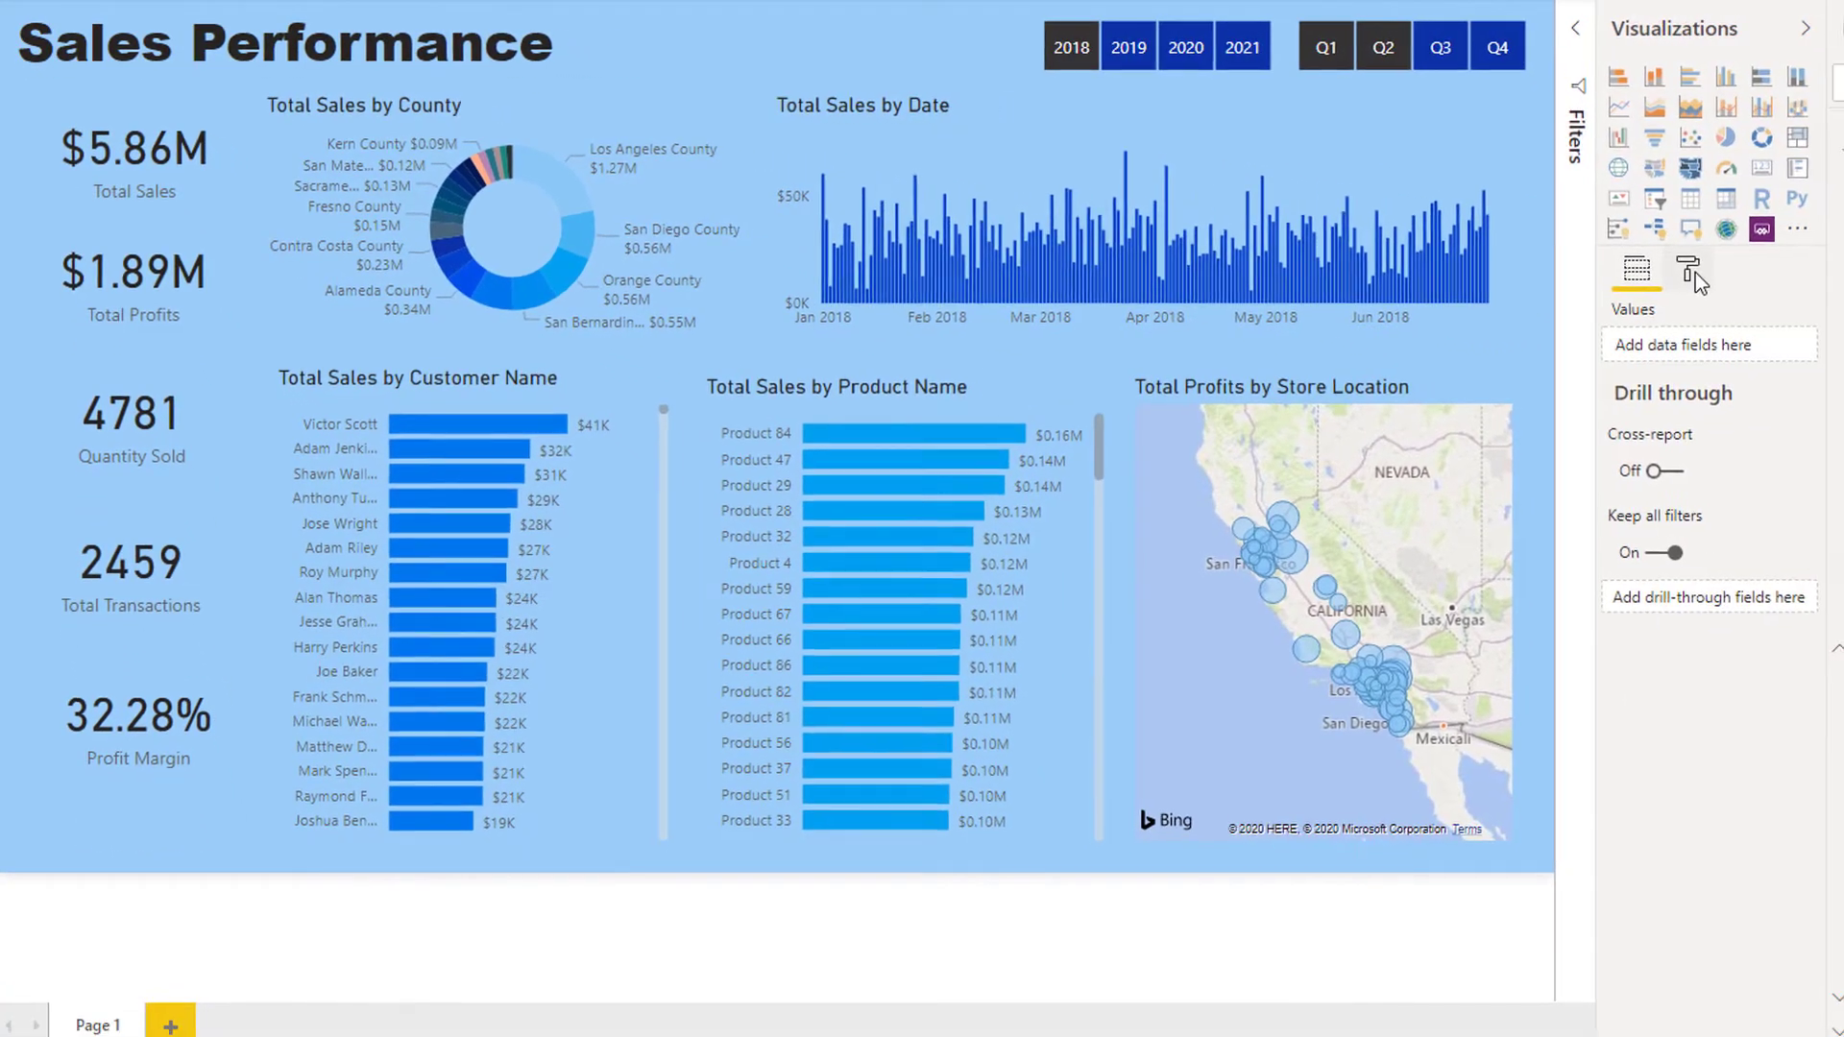
left_click(1843, 288)
left_click(1806, 498)
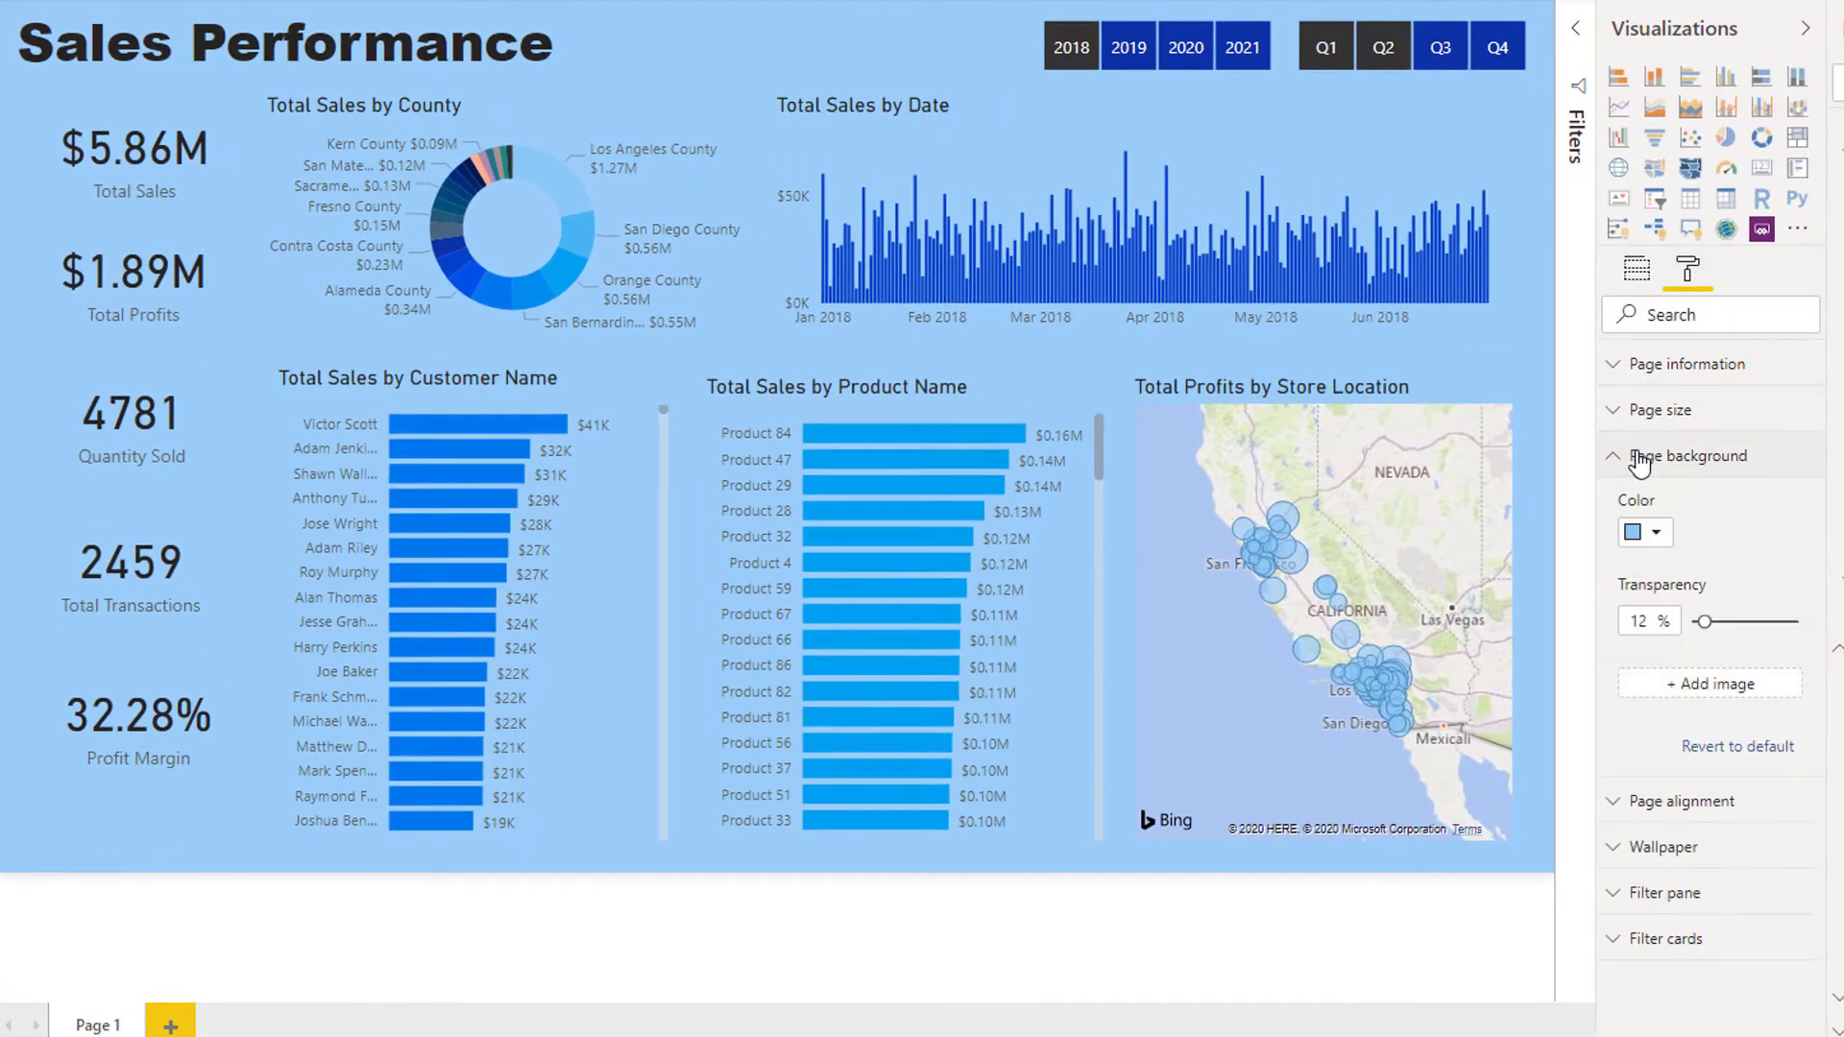
left_click(1652, 534)
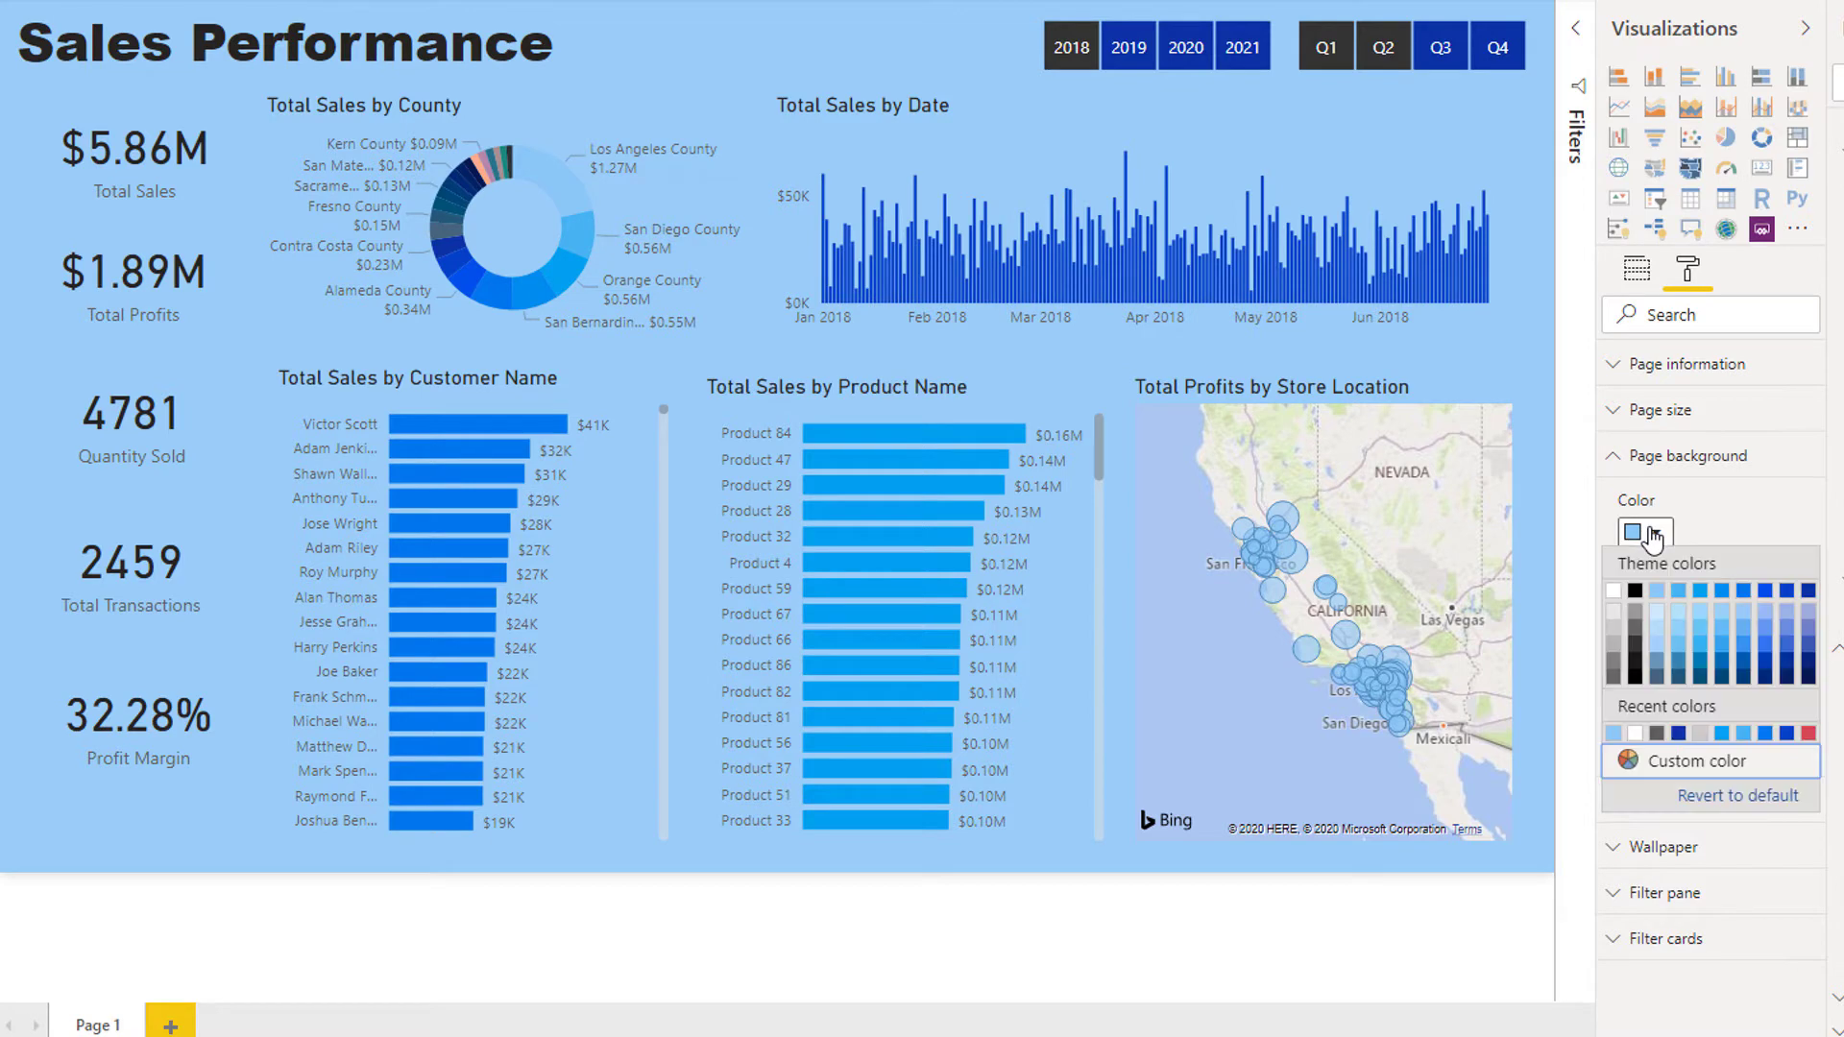
left_click(1663, 631)
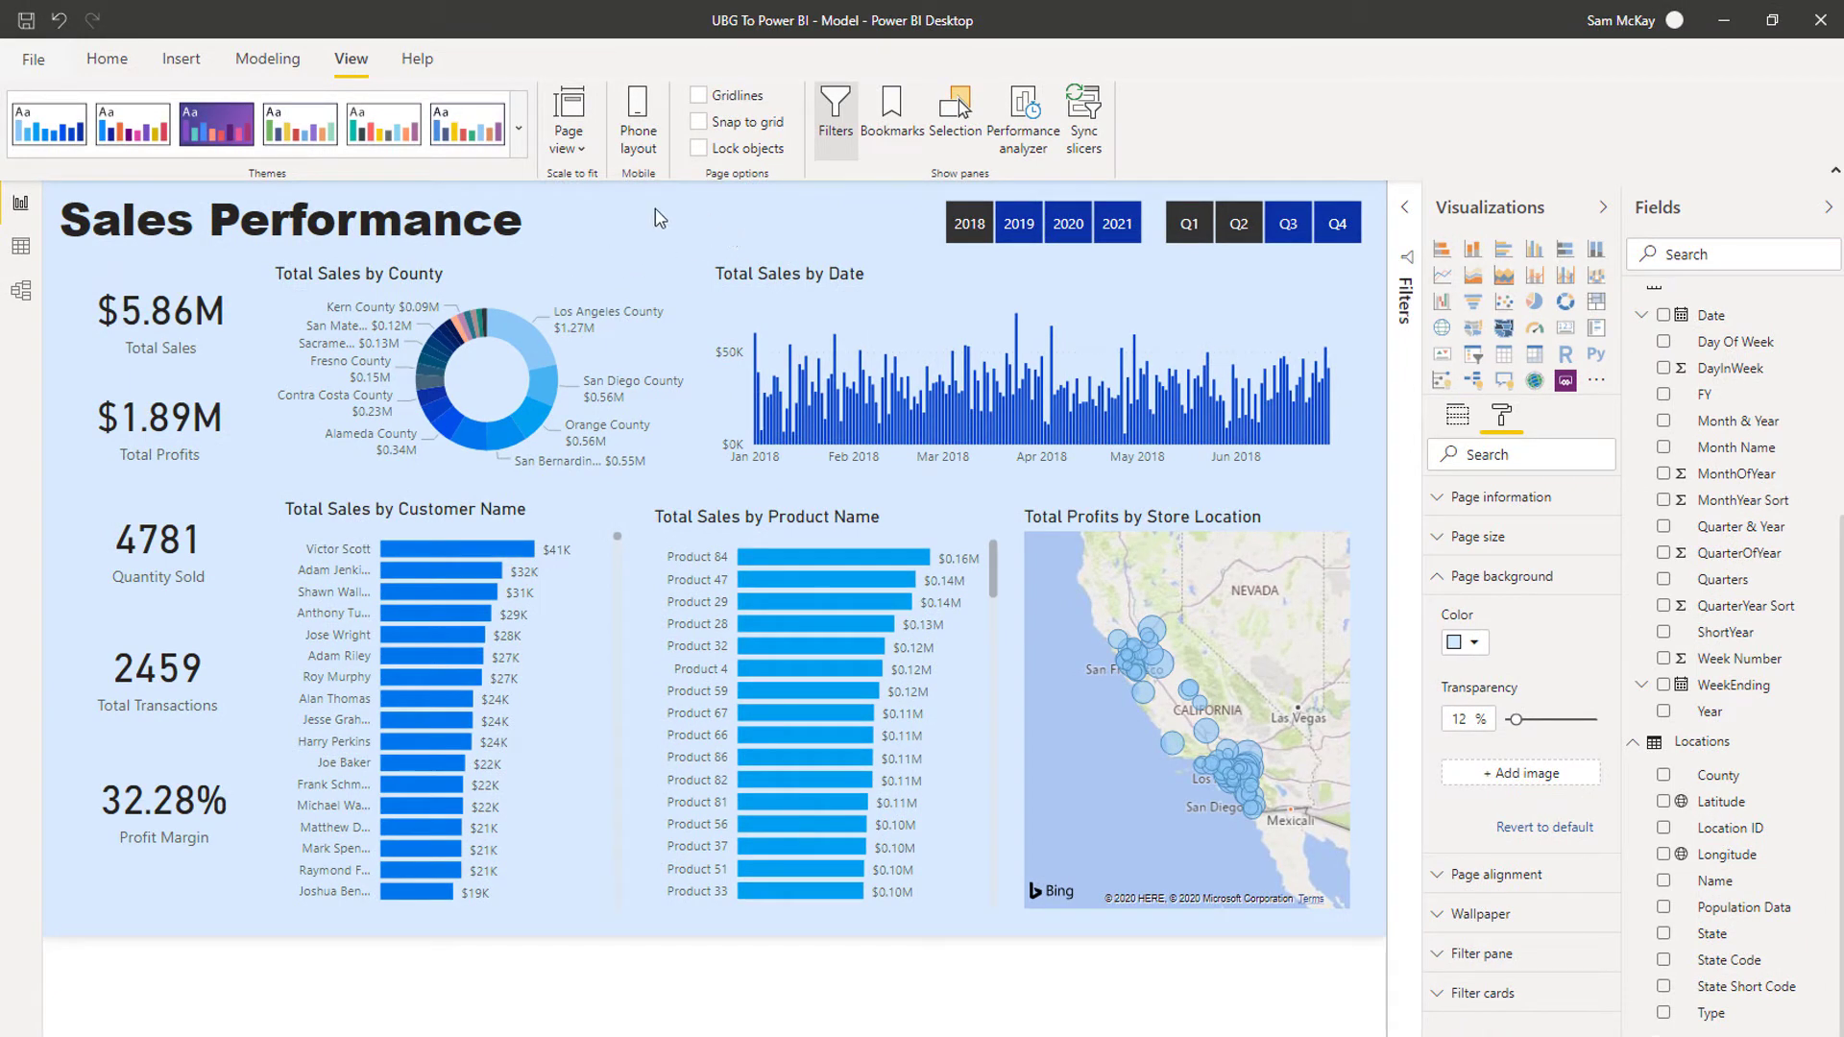
Insert a rectangle shape on the page and set its line weight to 0 pt.
left_click(181, 58)
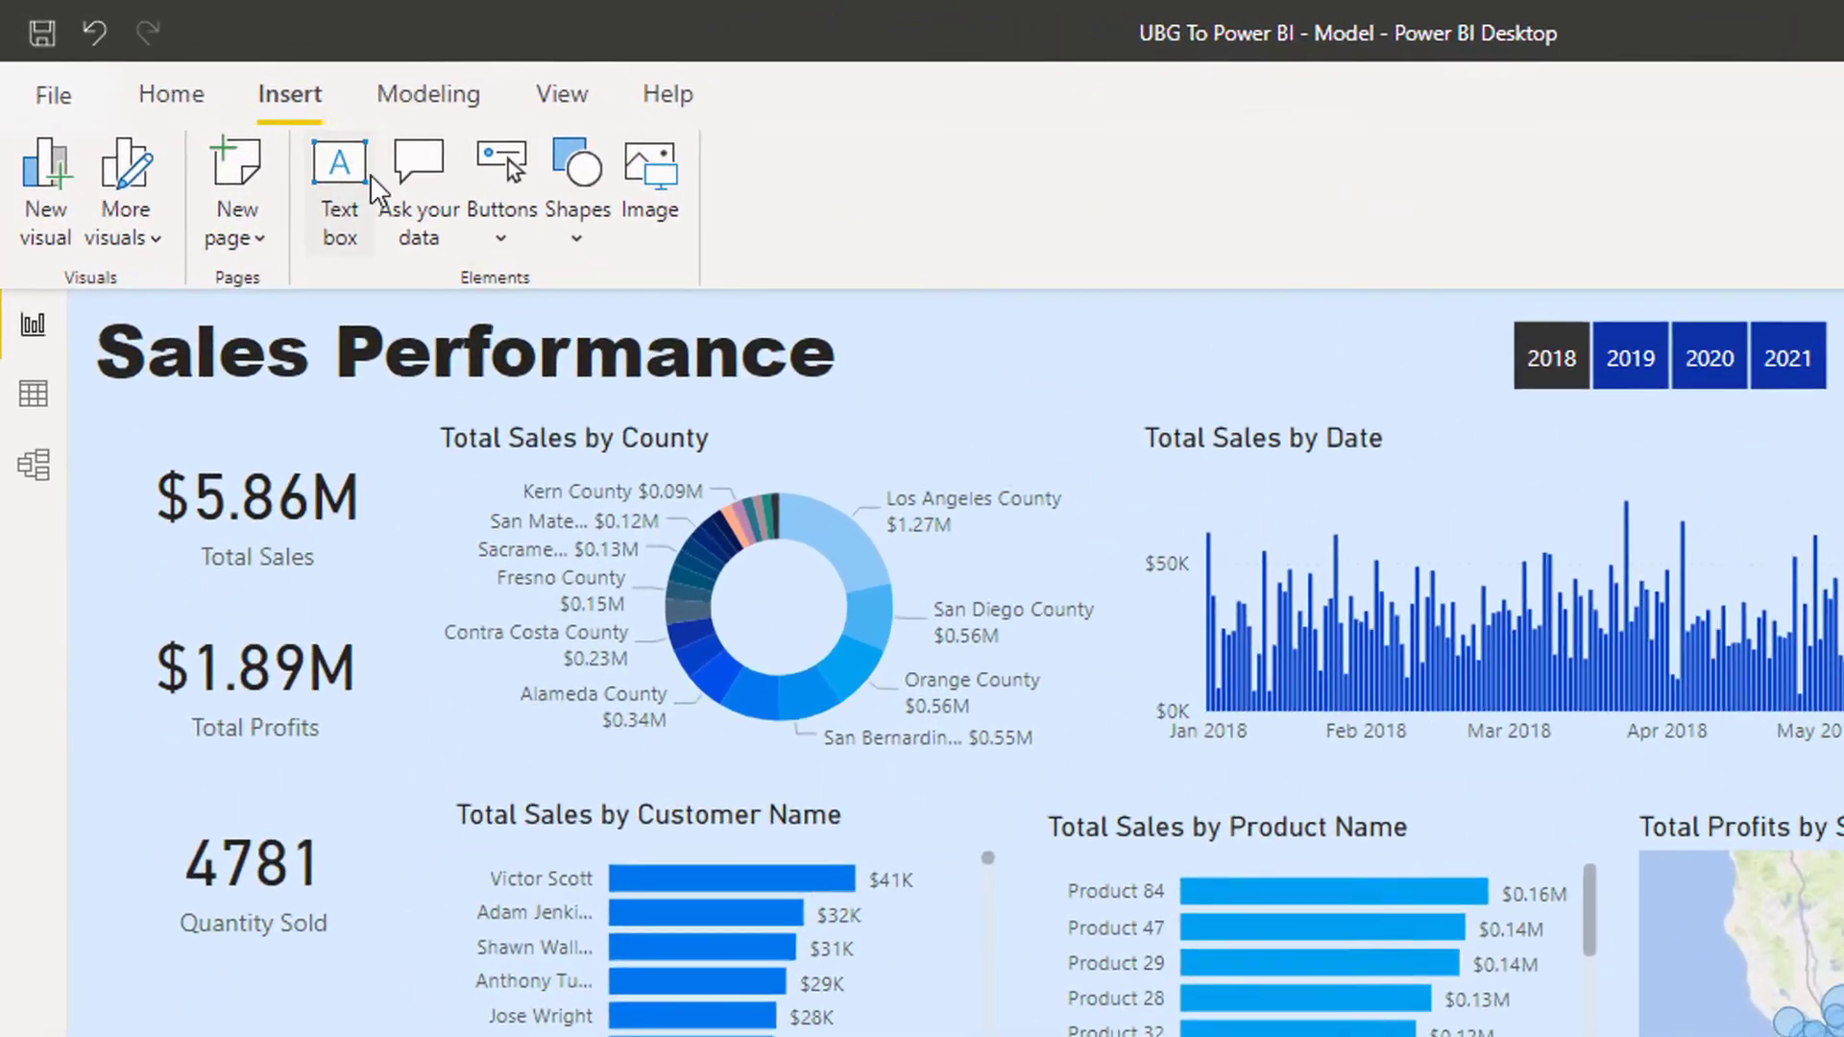
left_click(429, 166)
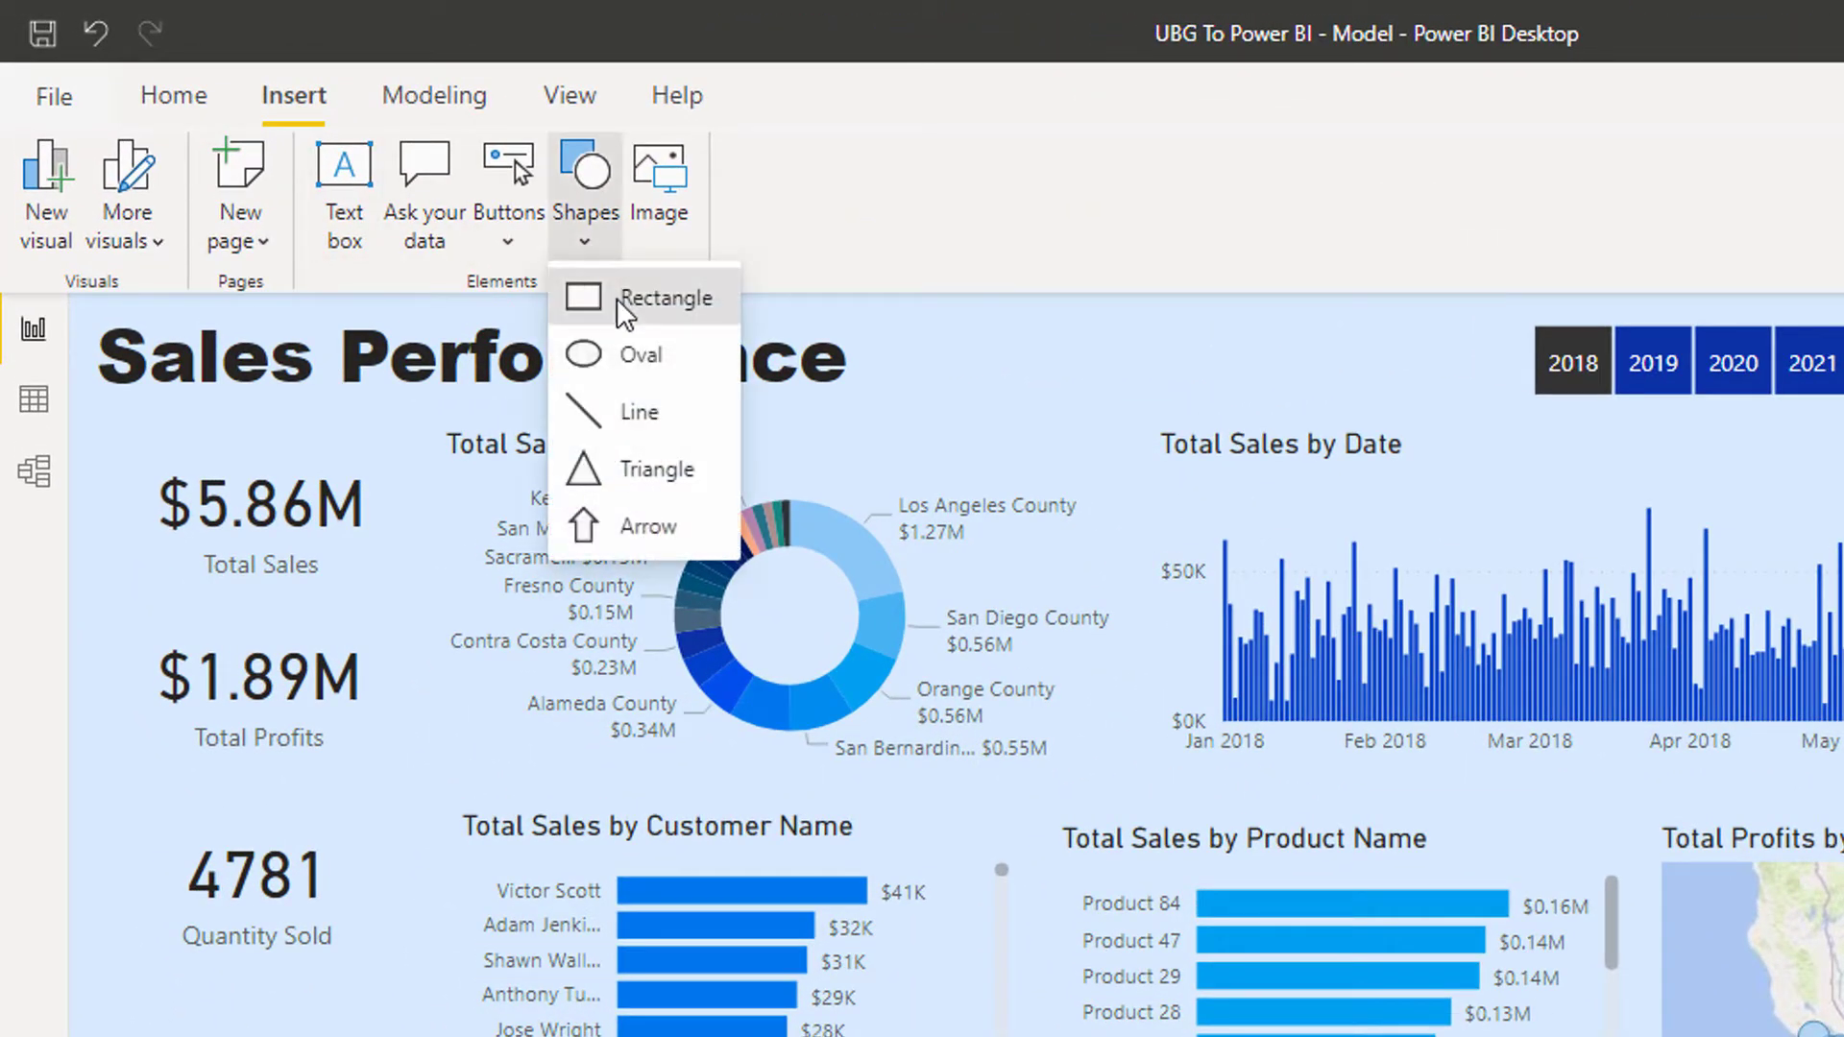
left_click(616, 298)
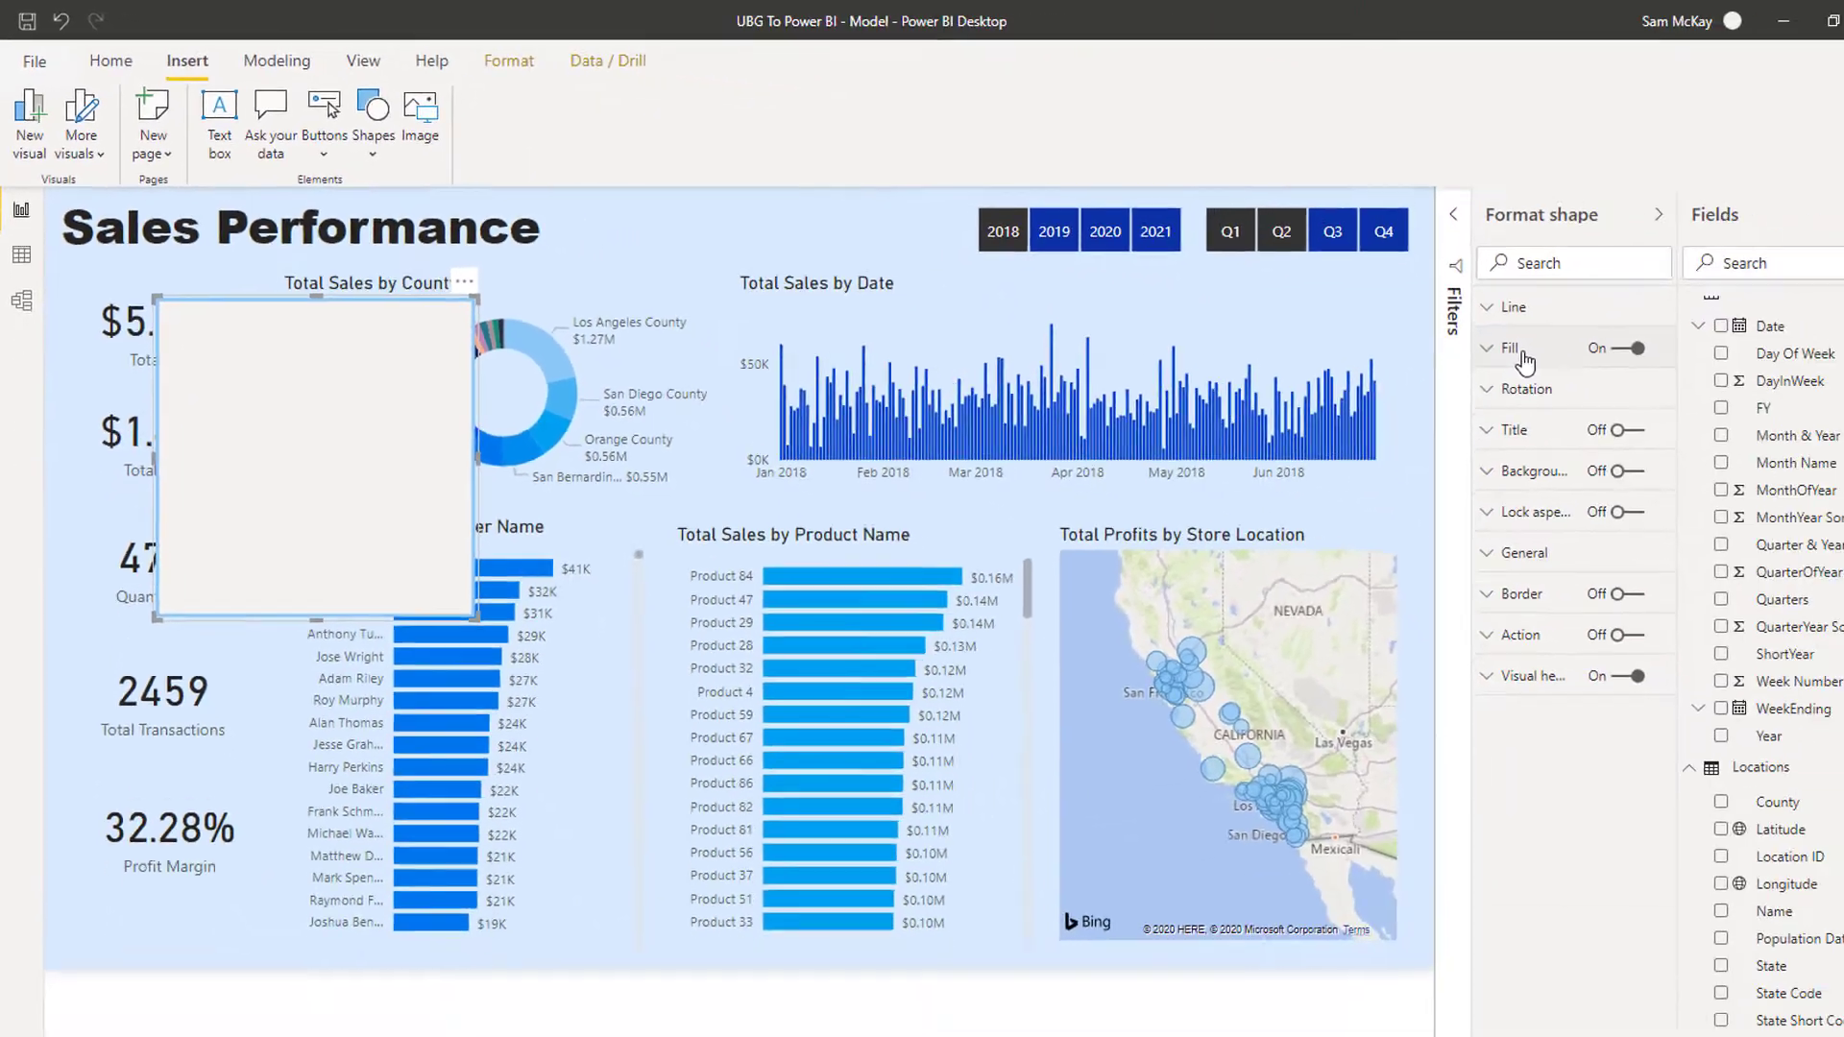
left_click(1506, 308)
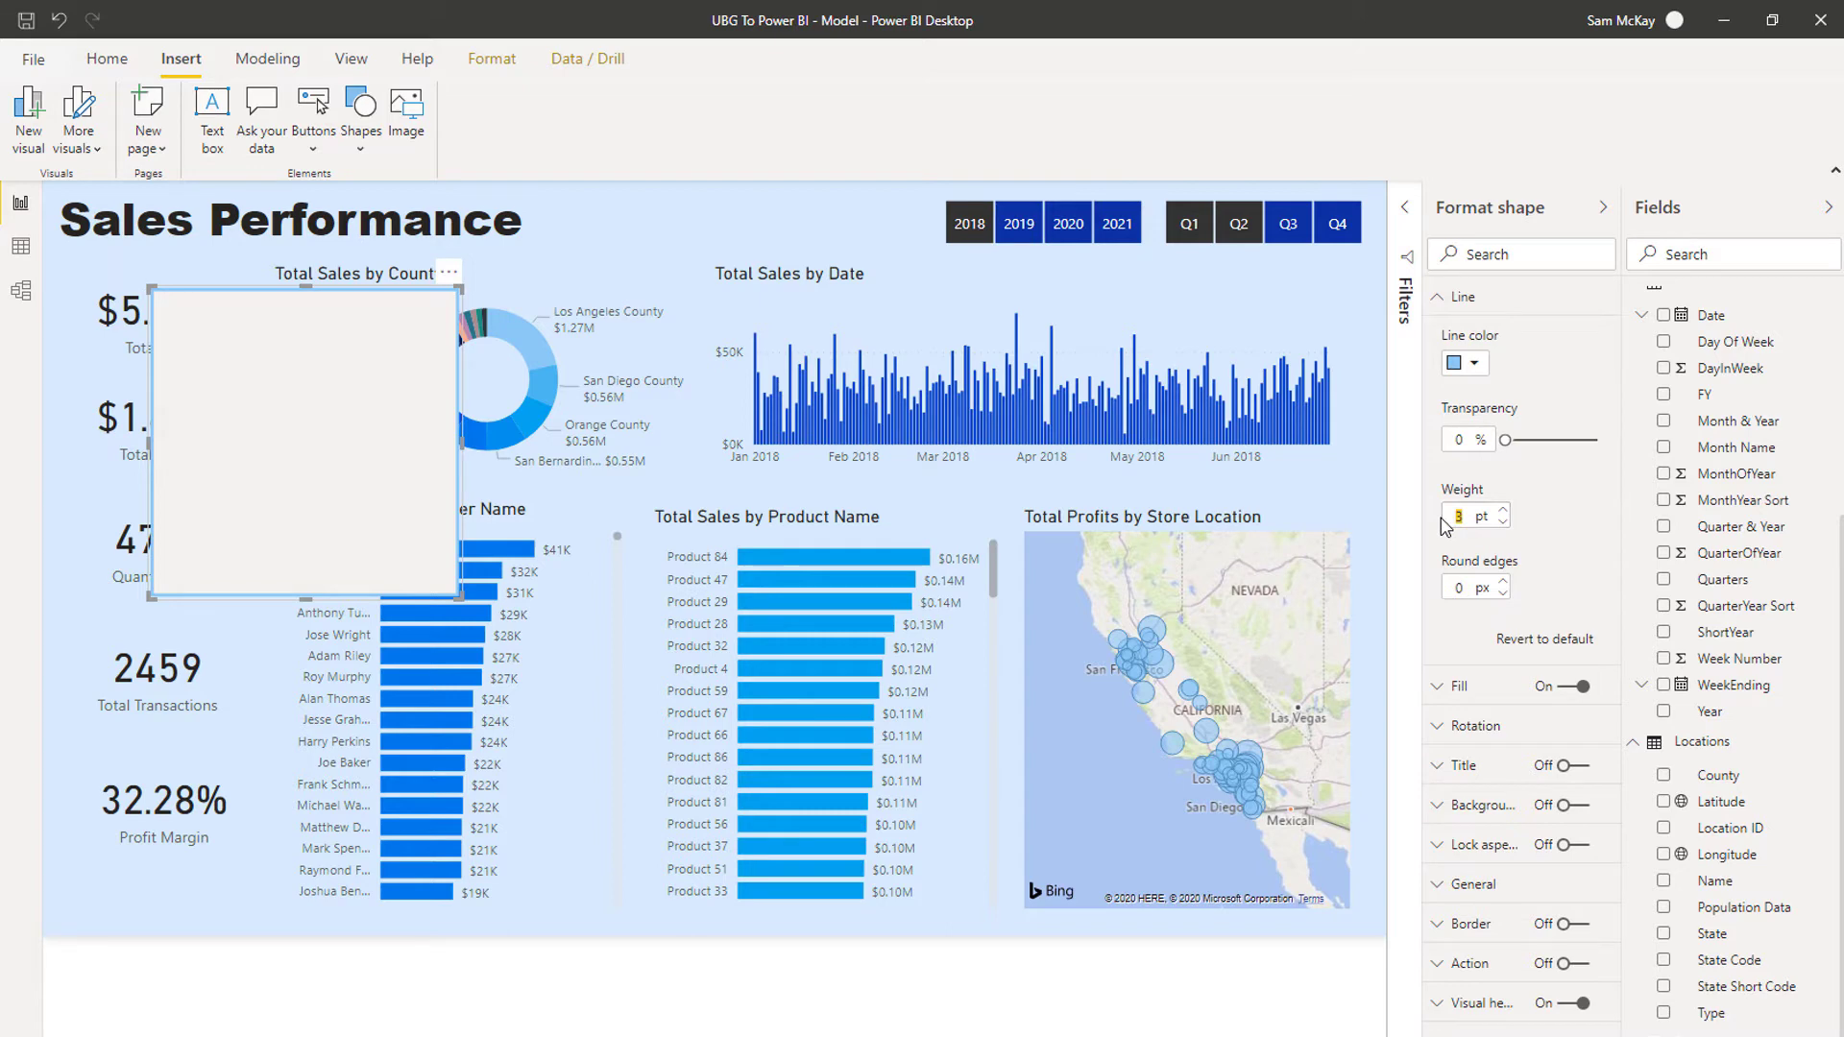
type("0")
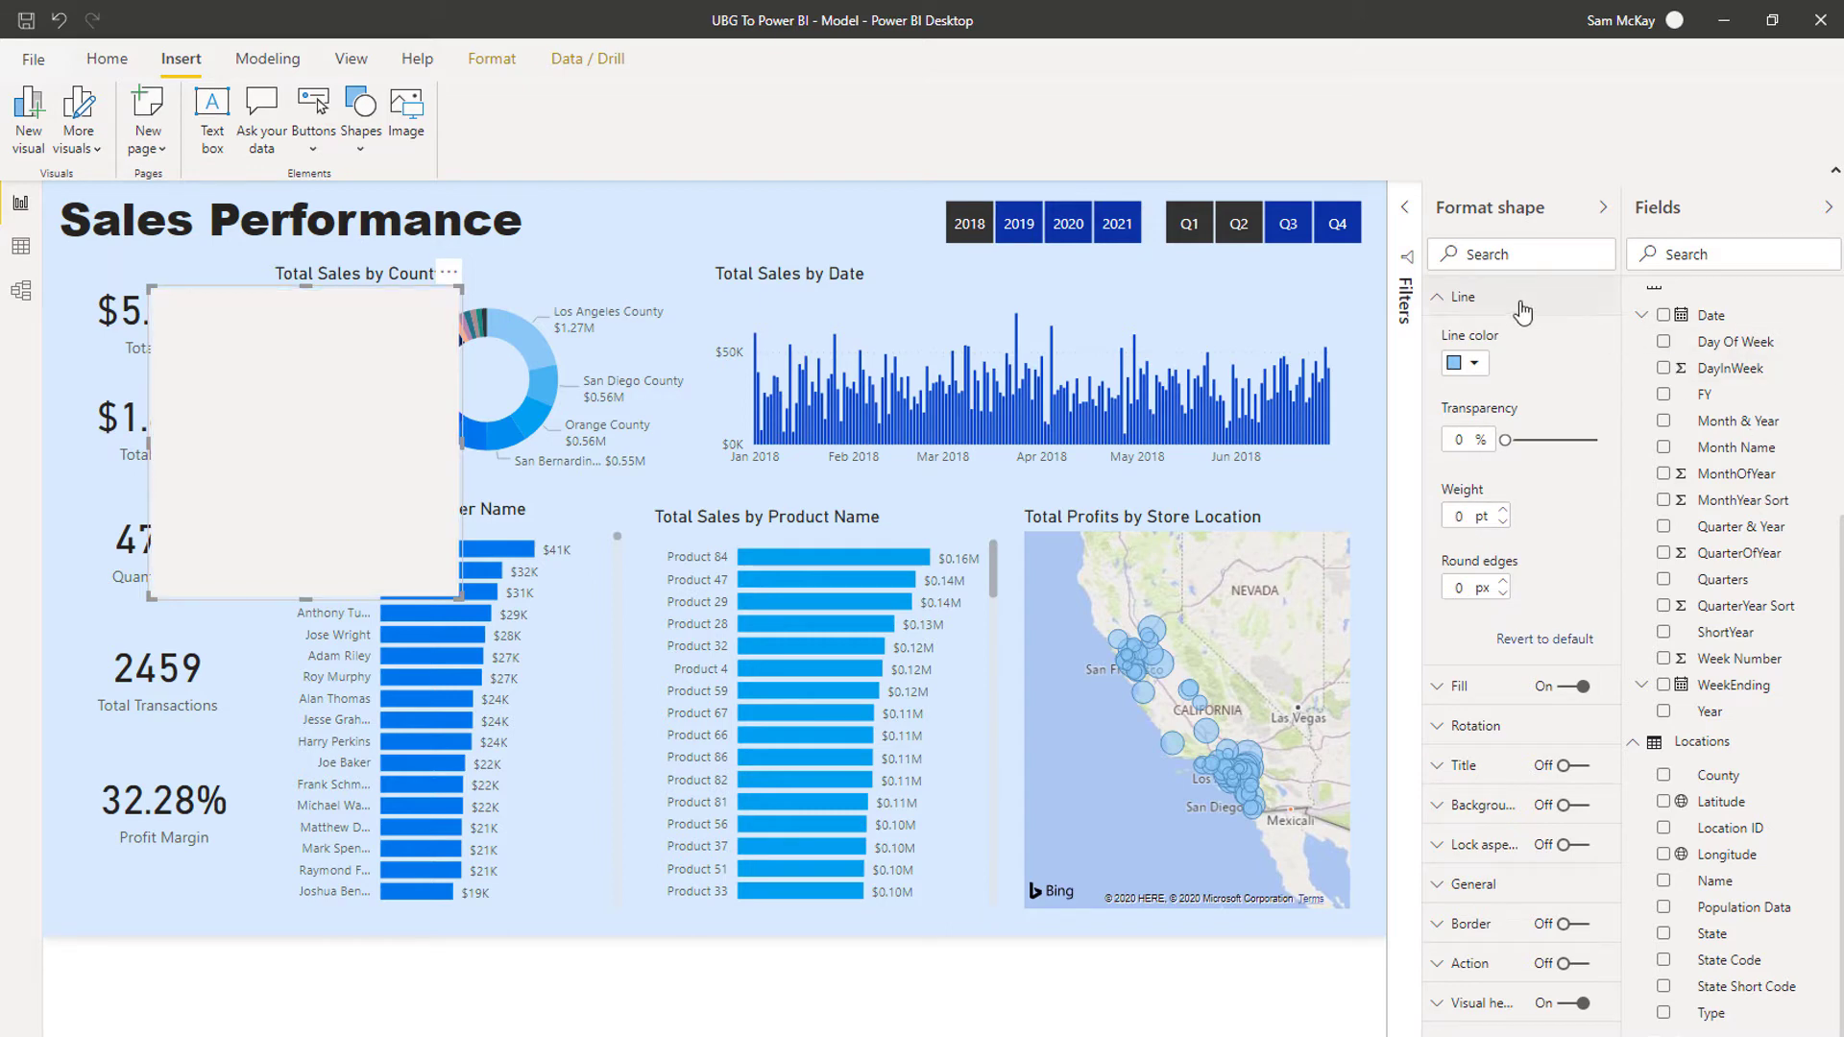
left_click(1438, 297)
Turn off the rectangle's fill, turn on its background, and set the background to a medium sky blue theme color.
left_click(1448, 338)
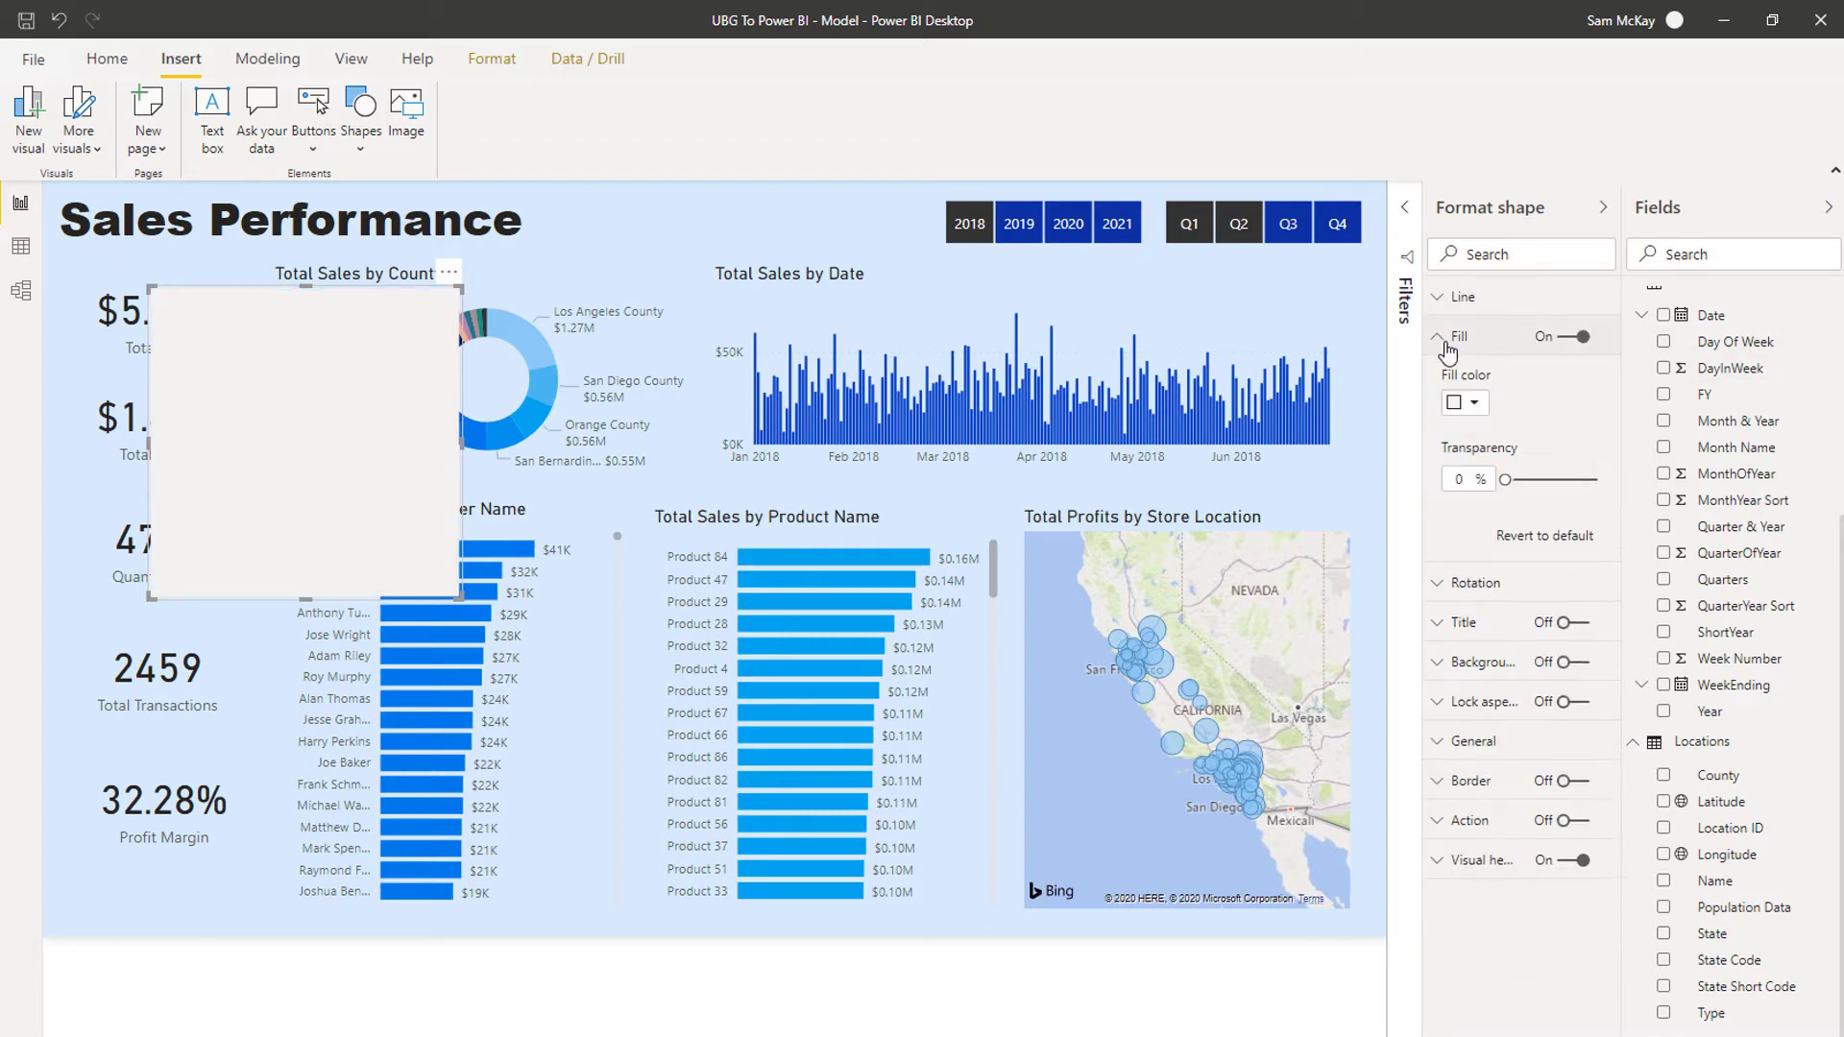
left_click(1563, 341)
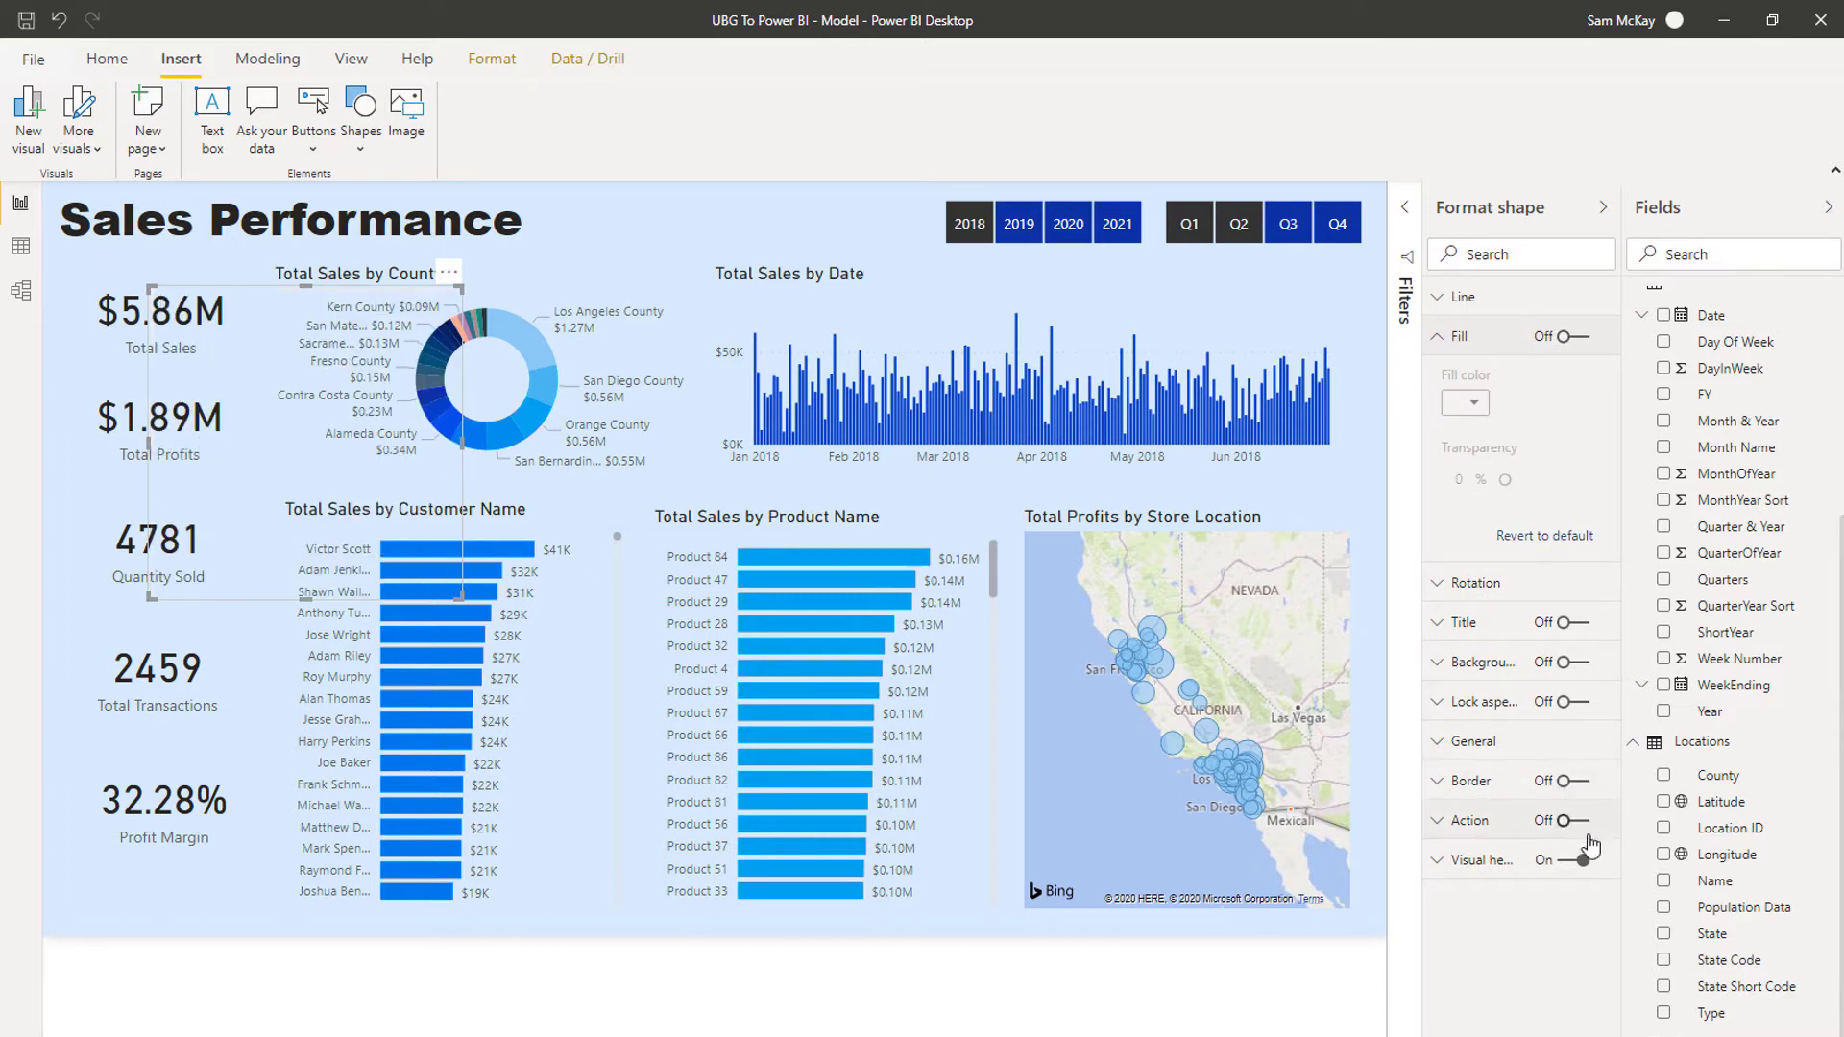
left_click(1571, 668)
left_click(1455, 667)
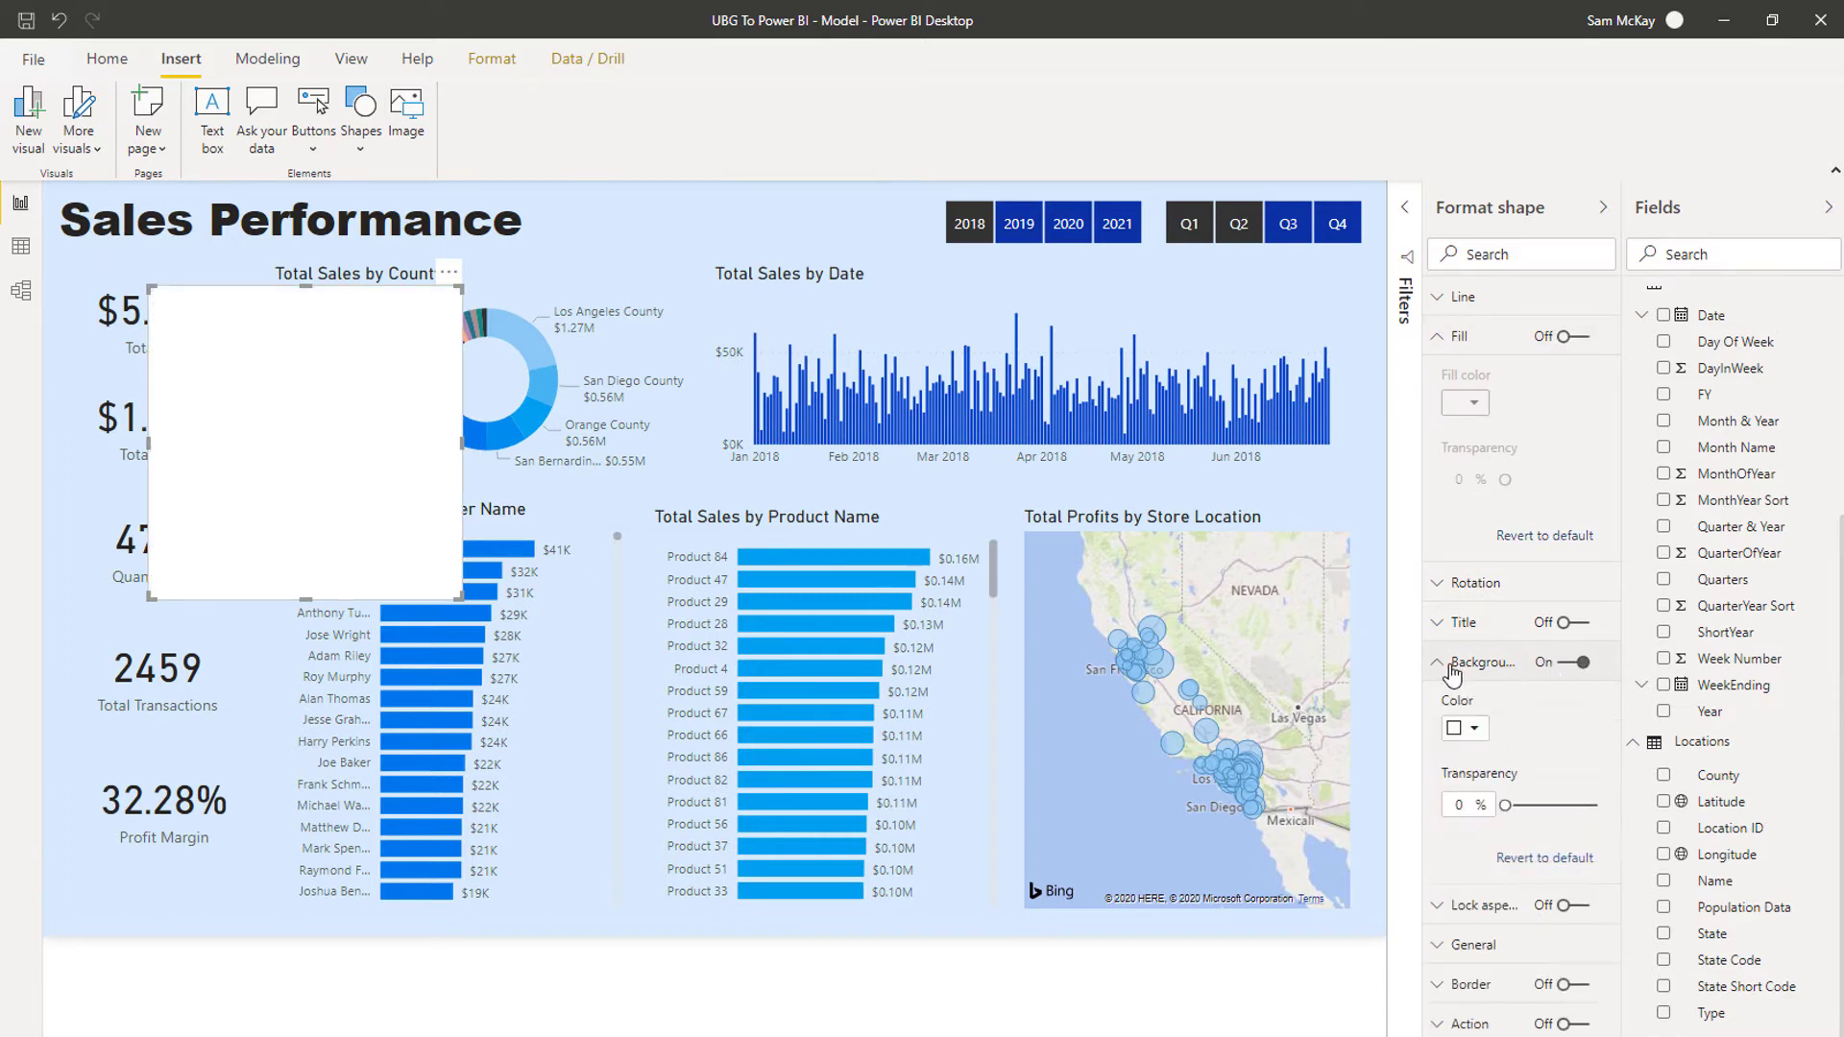
left_click(1473, 730)
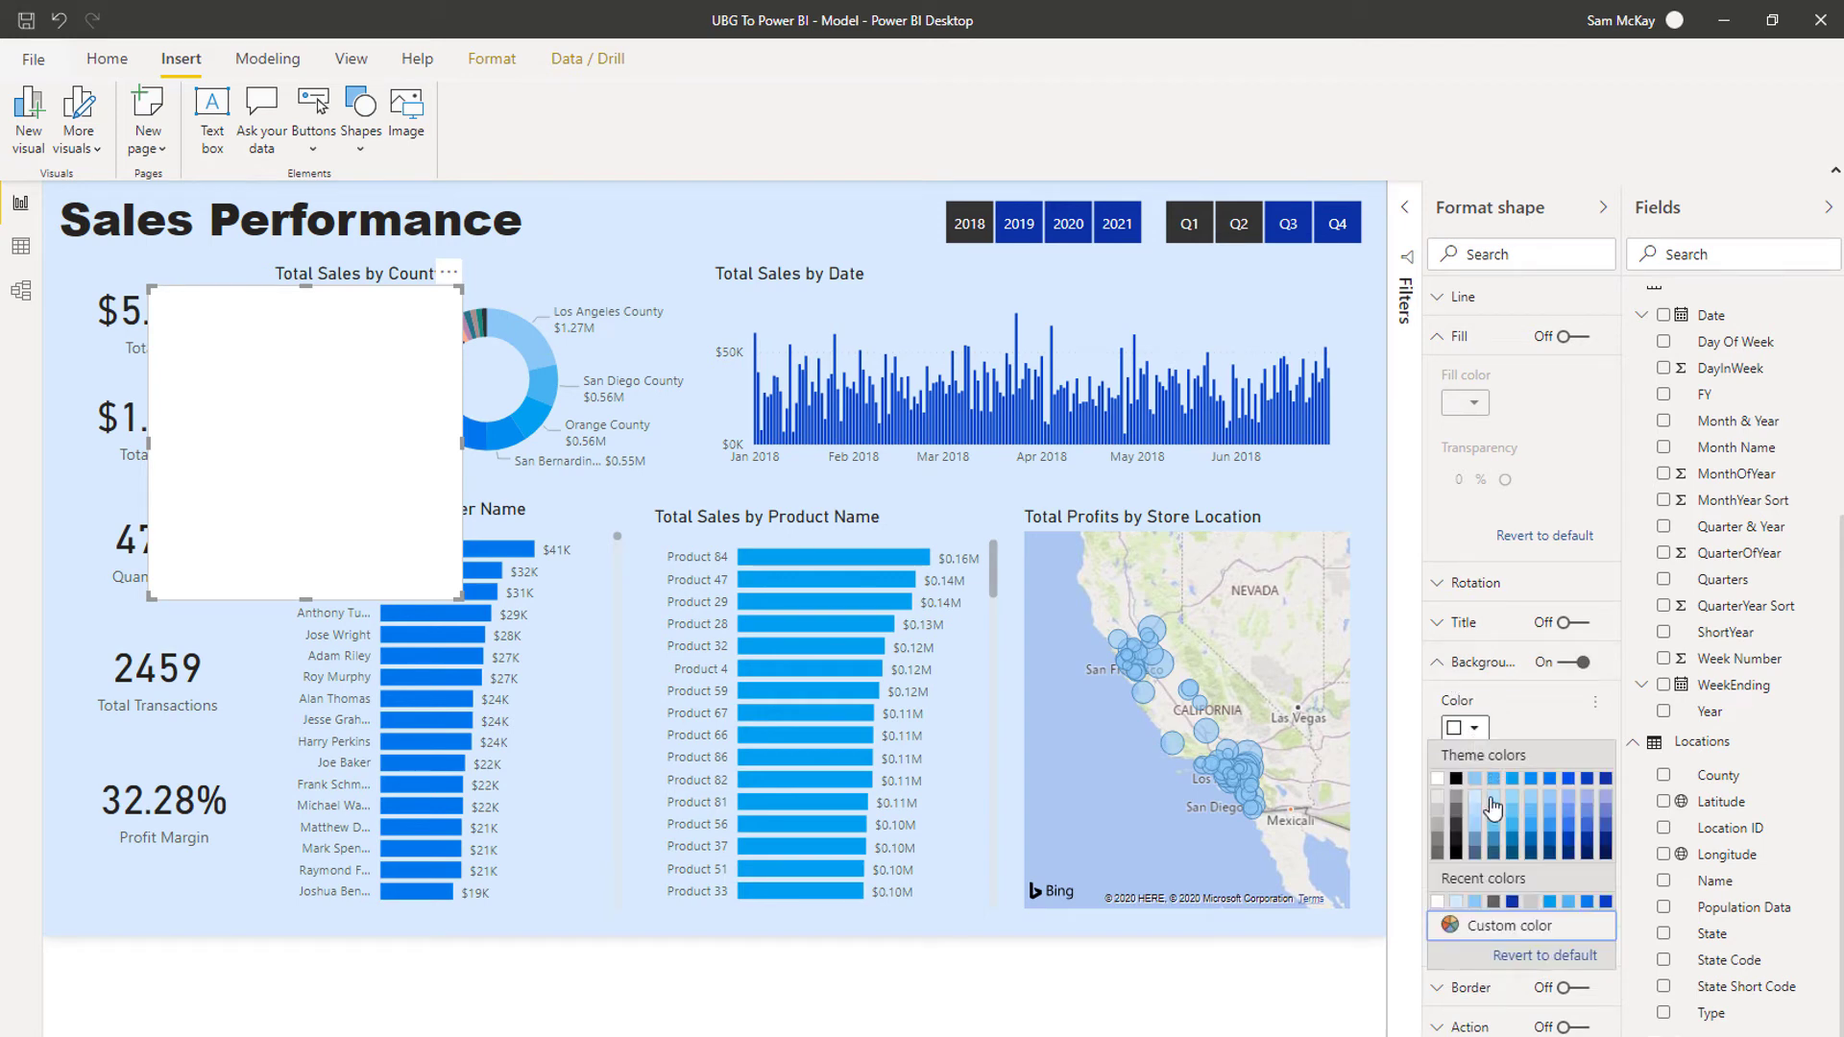
left_click(1494, 780)
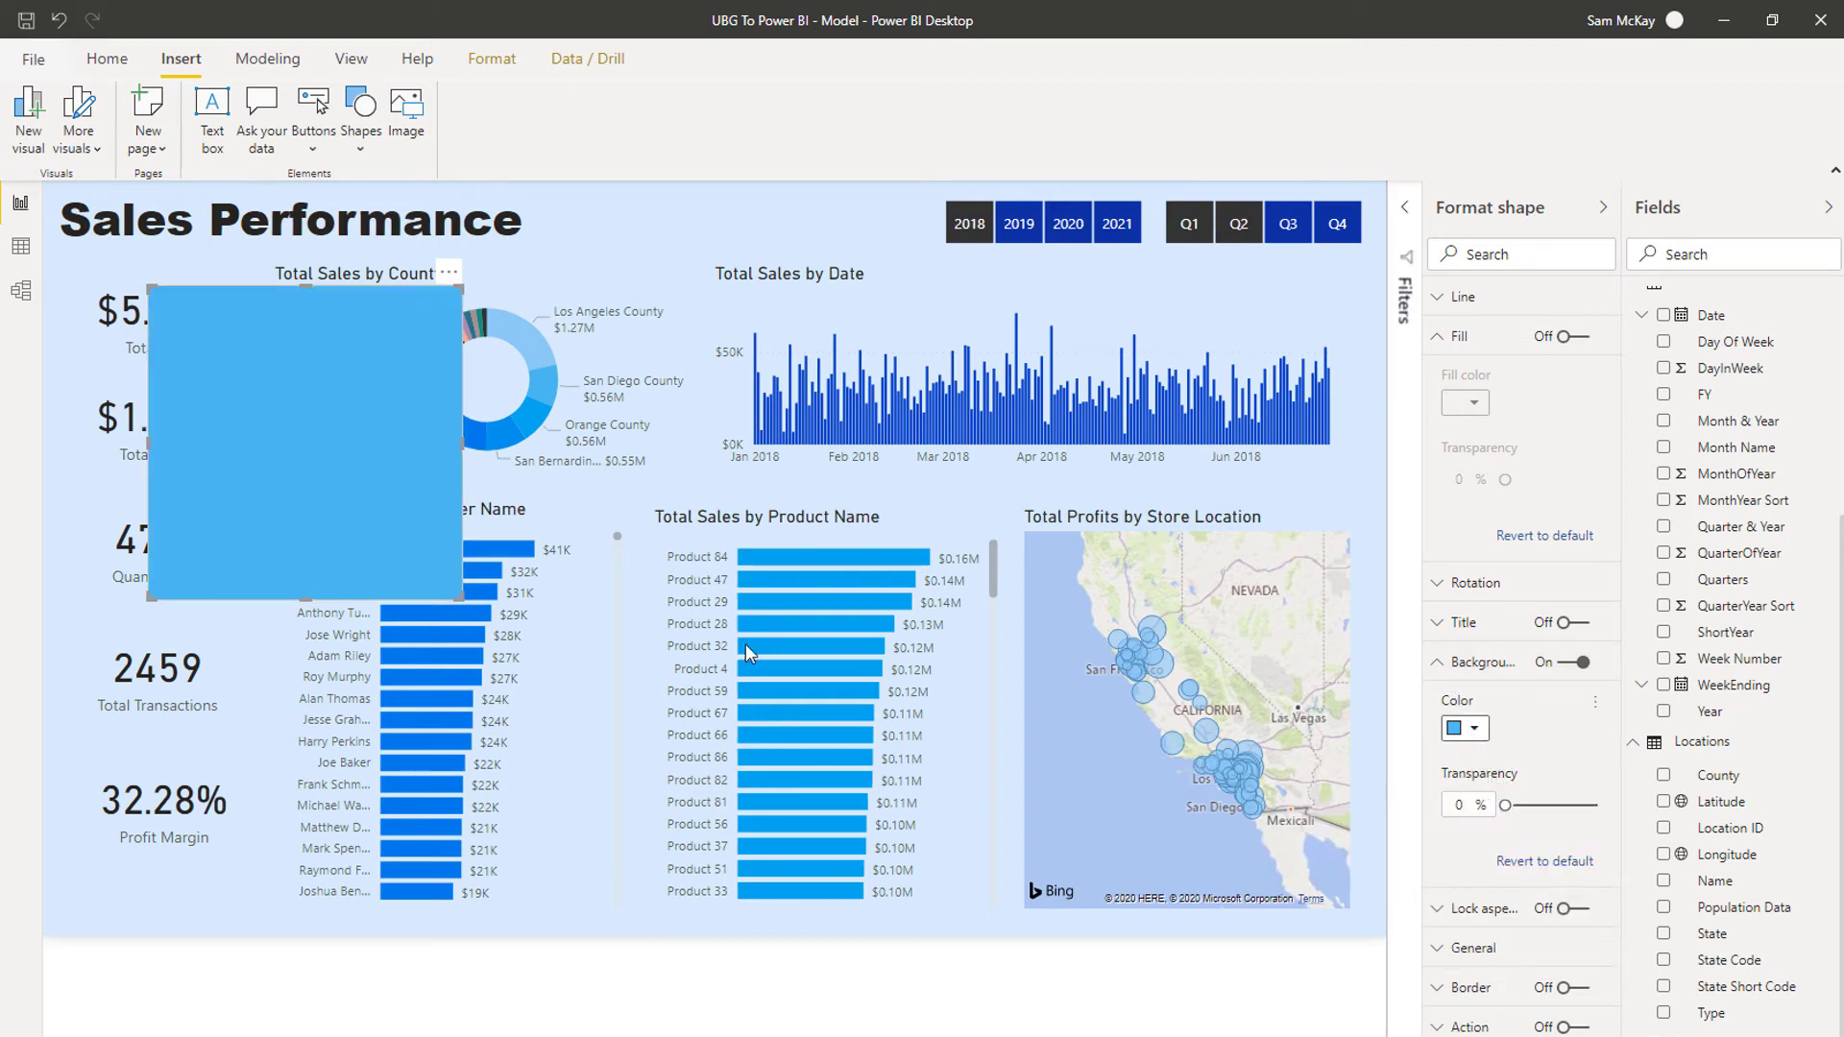
Change the rectangle's background to a lighter blue theme color, then move and resize it to cover the Total Sales by County chart.
left_click(1467, 729)
left_click(1477, 832)
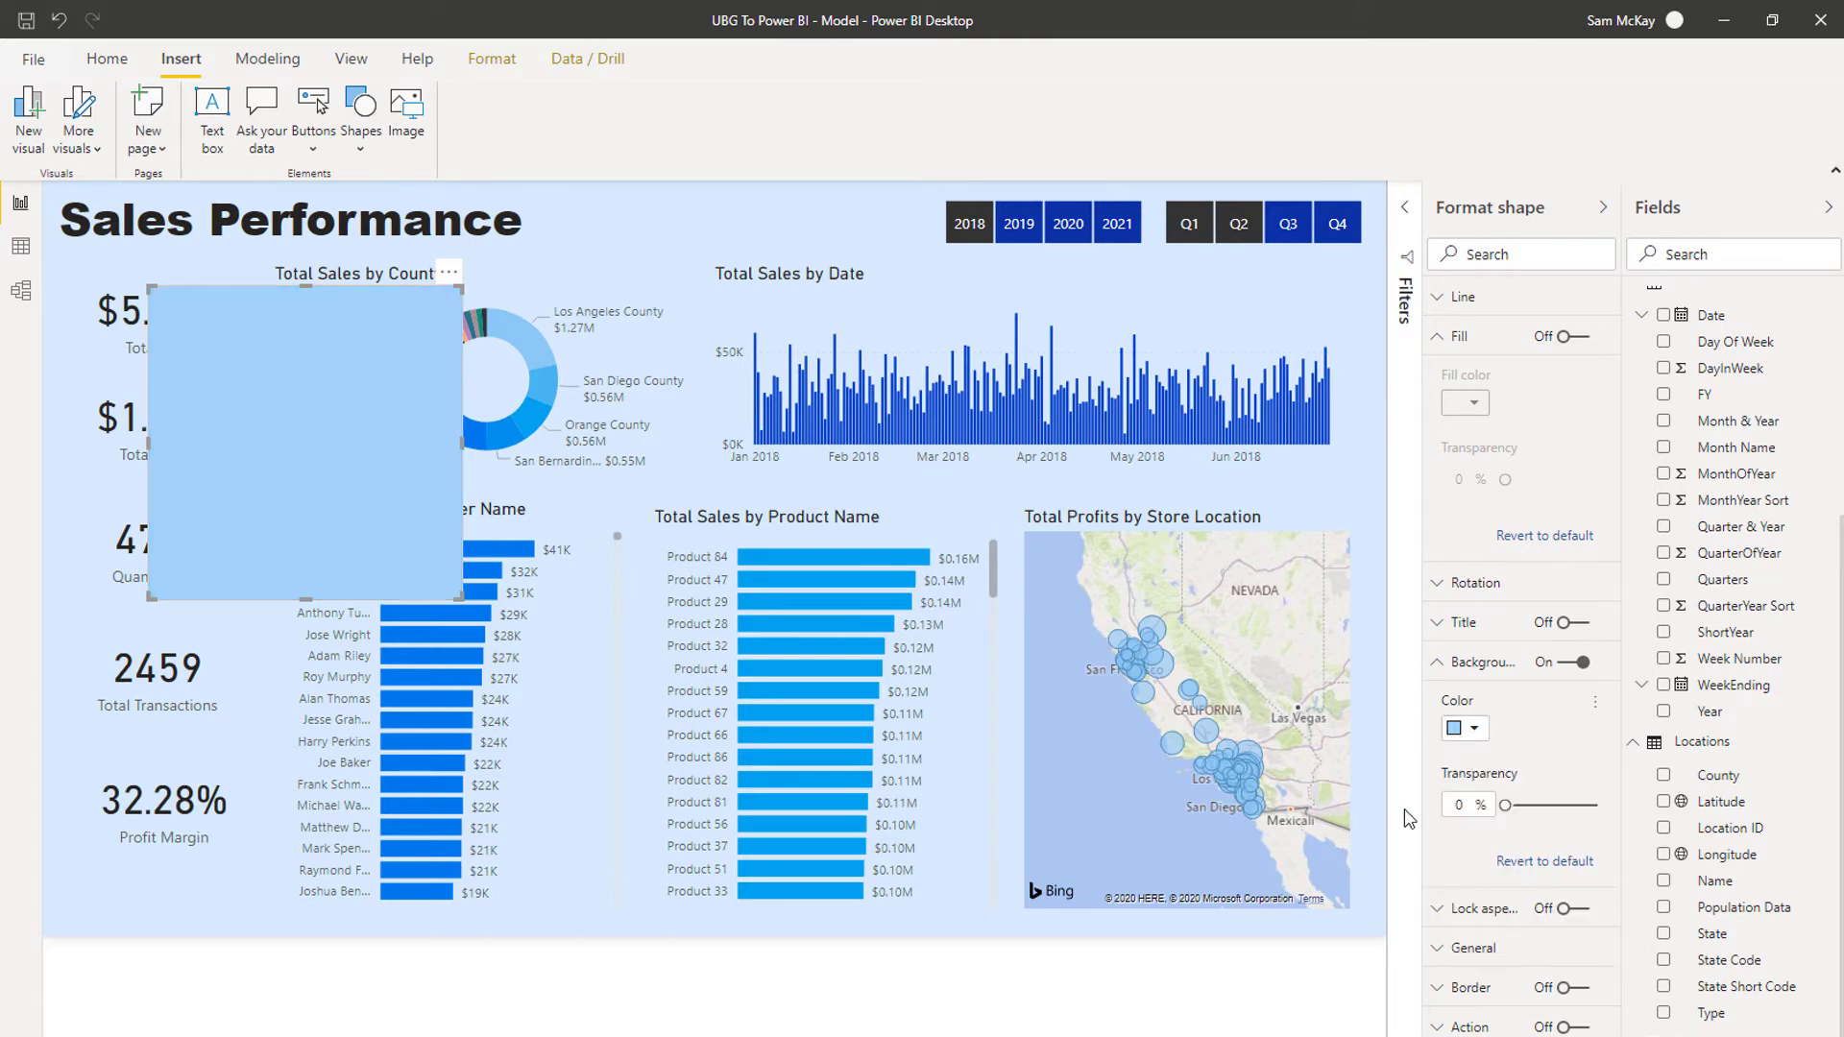
left_click_drag(289, 381, 394, 340)
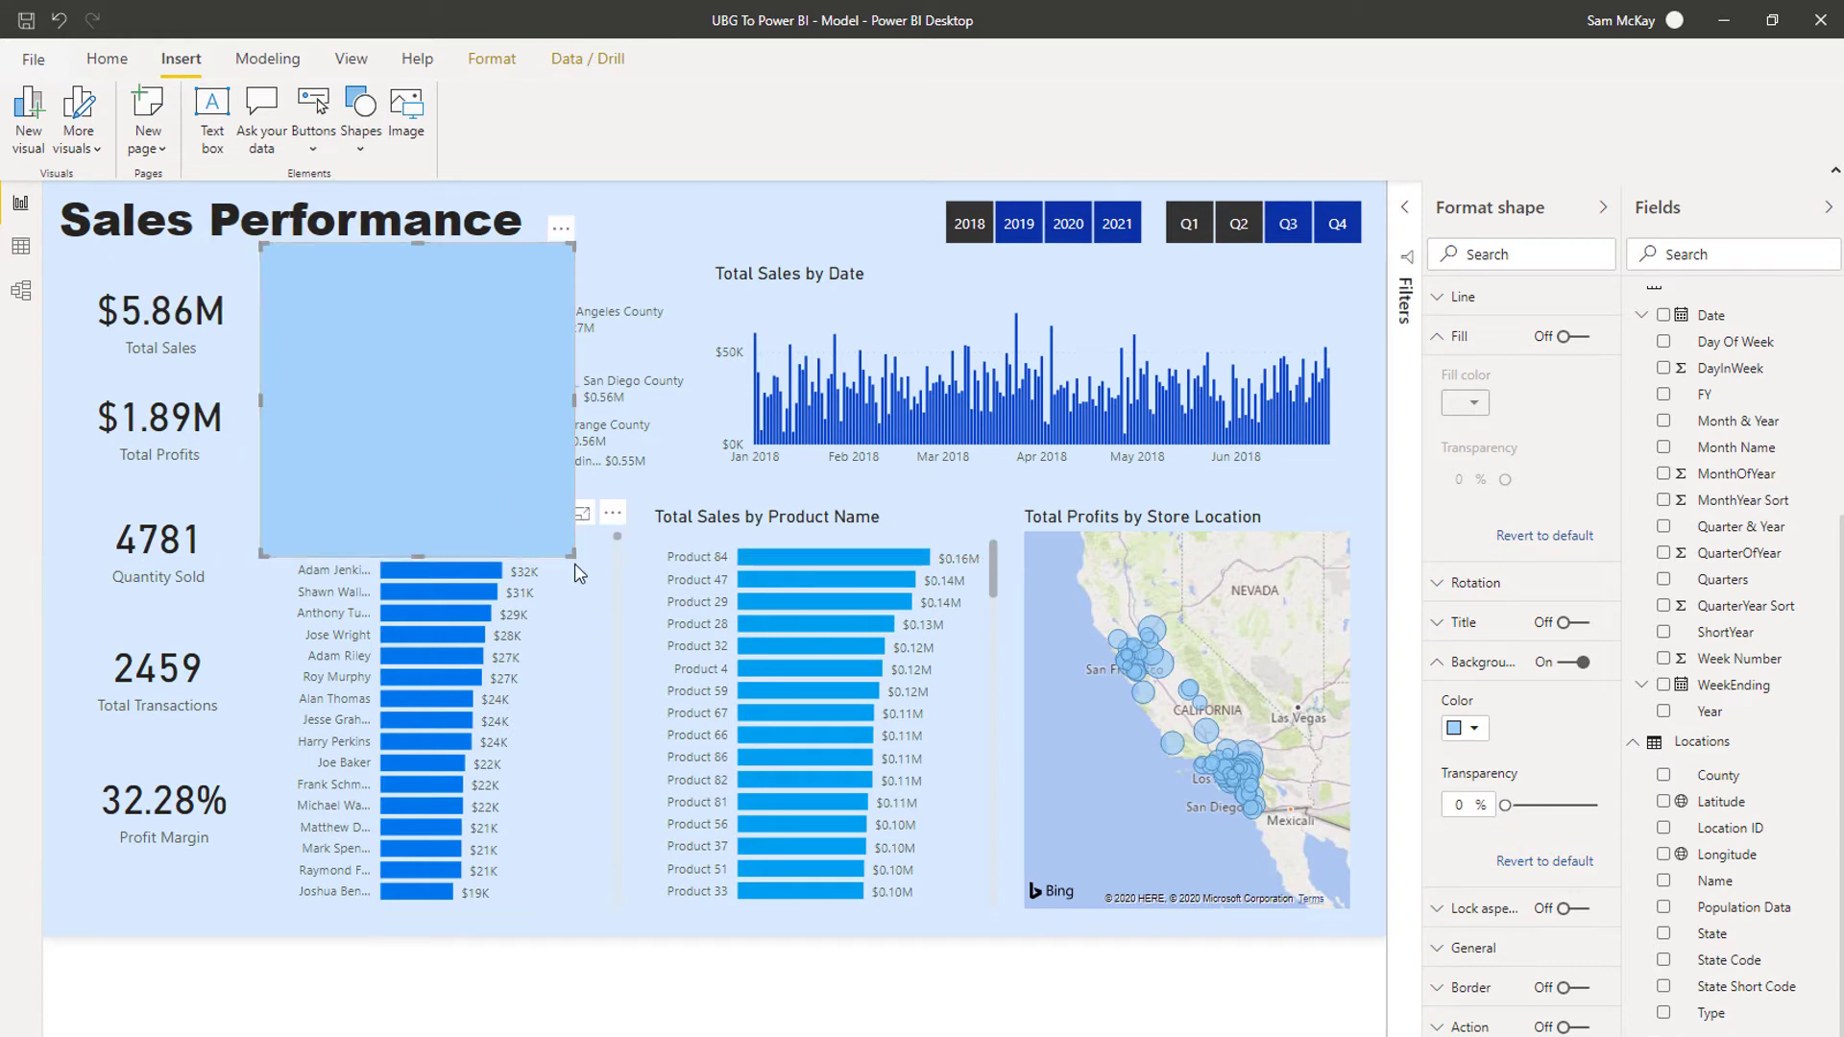
left_click_drag(571, 557, 697, 495)
left_click(677, 502)
left_click(642, 516)
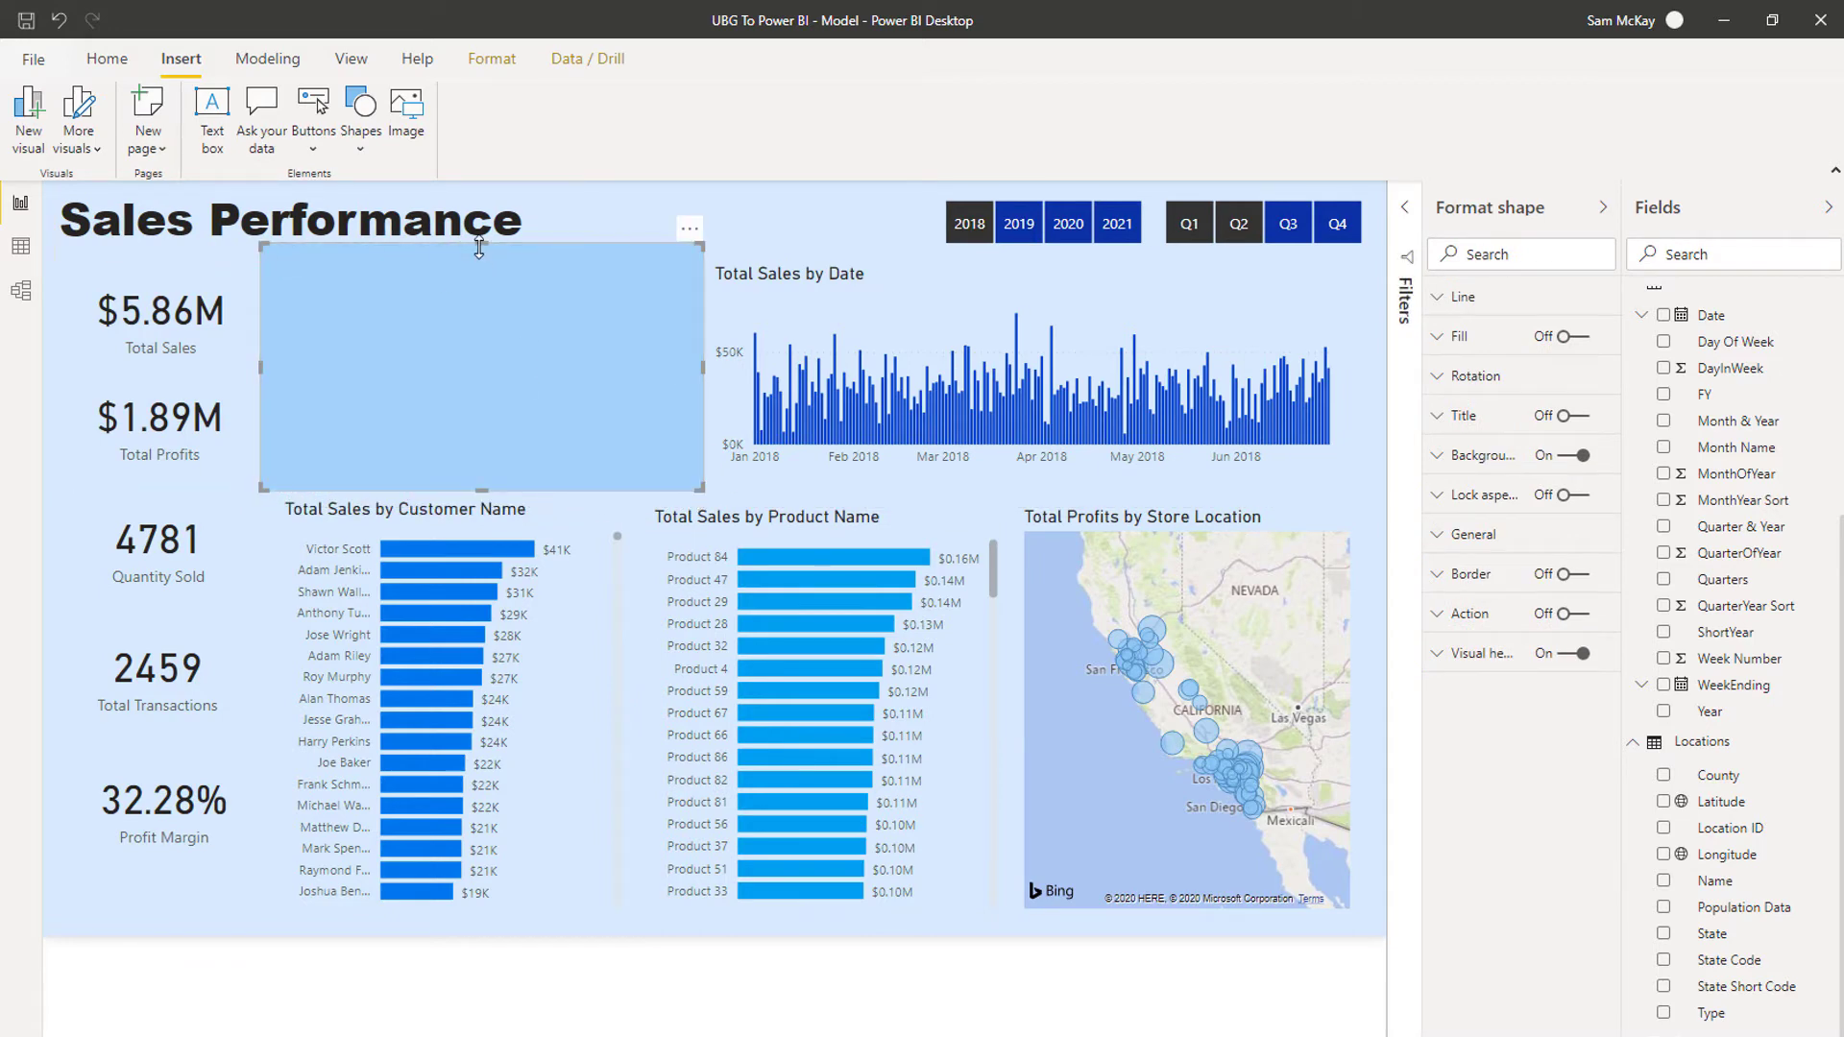
left_click_drag(479, 252, 477, 255)
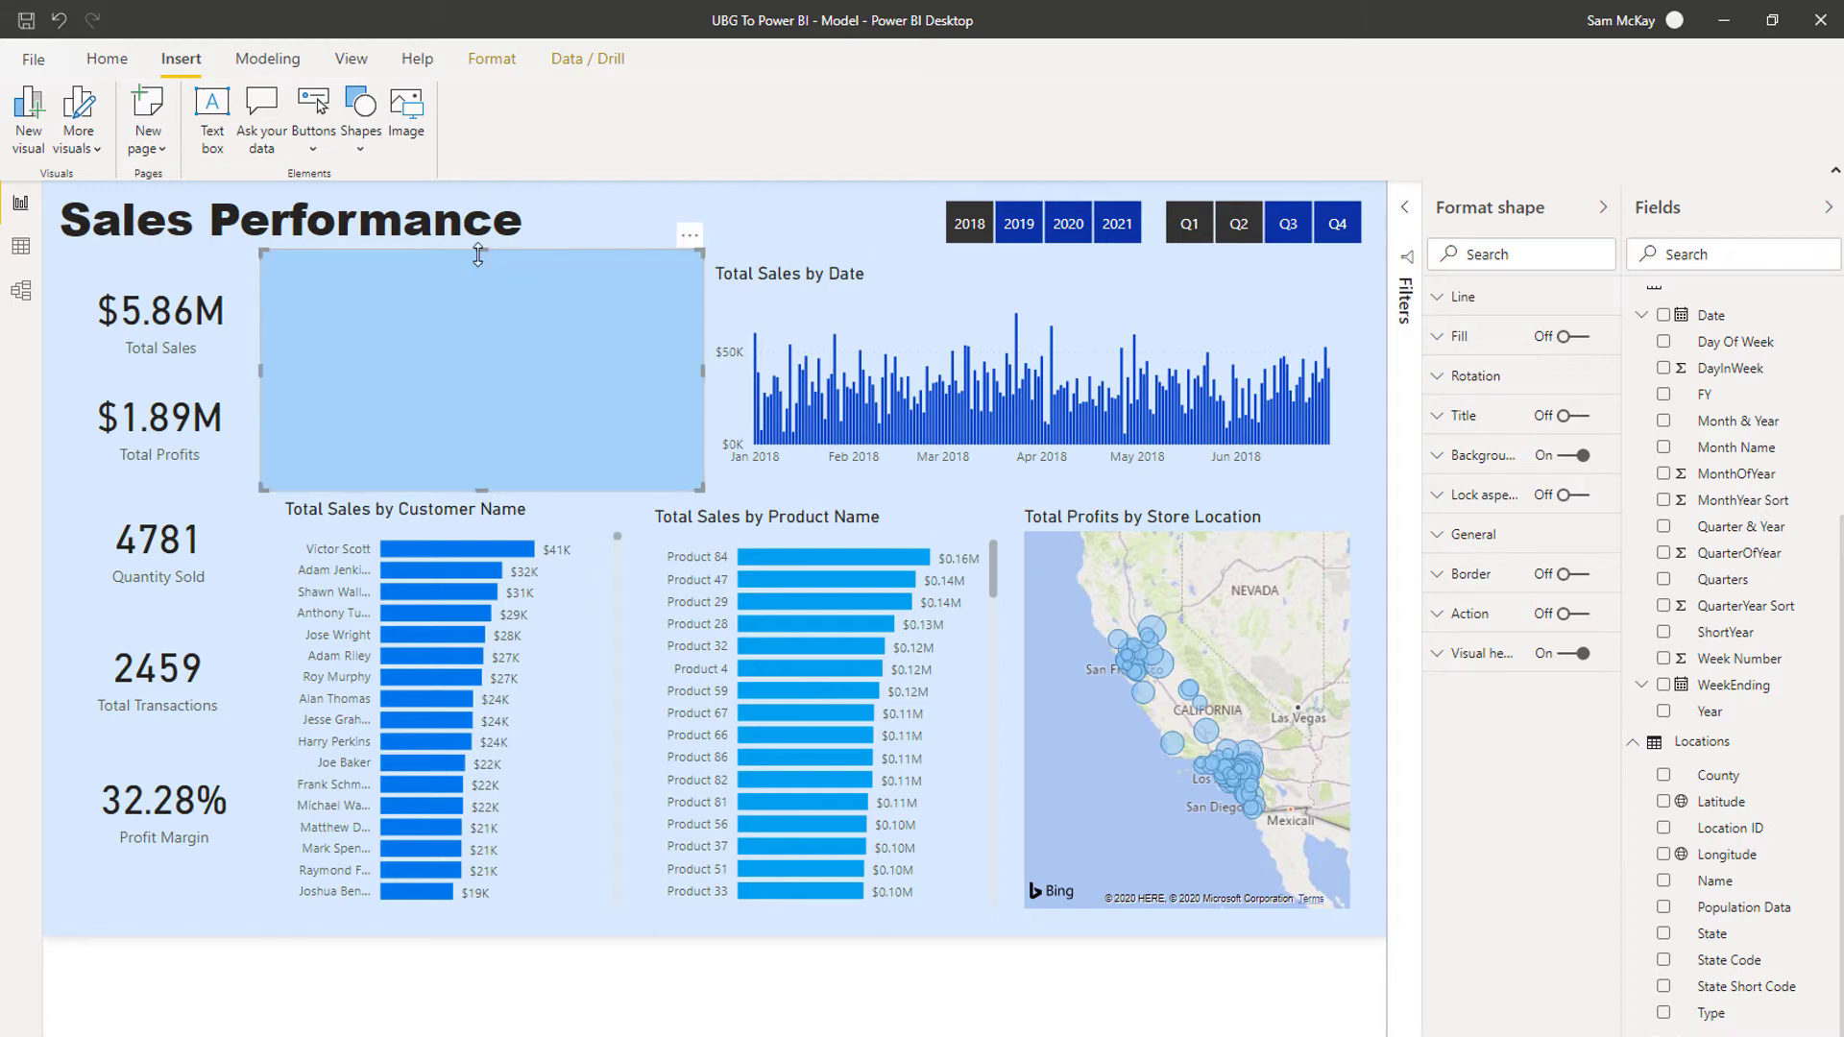
Send the light blue rectangle to the back, behind the Total Sales by County donut chart.
left_click(472, 57)
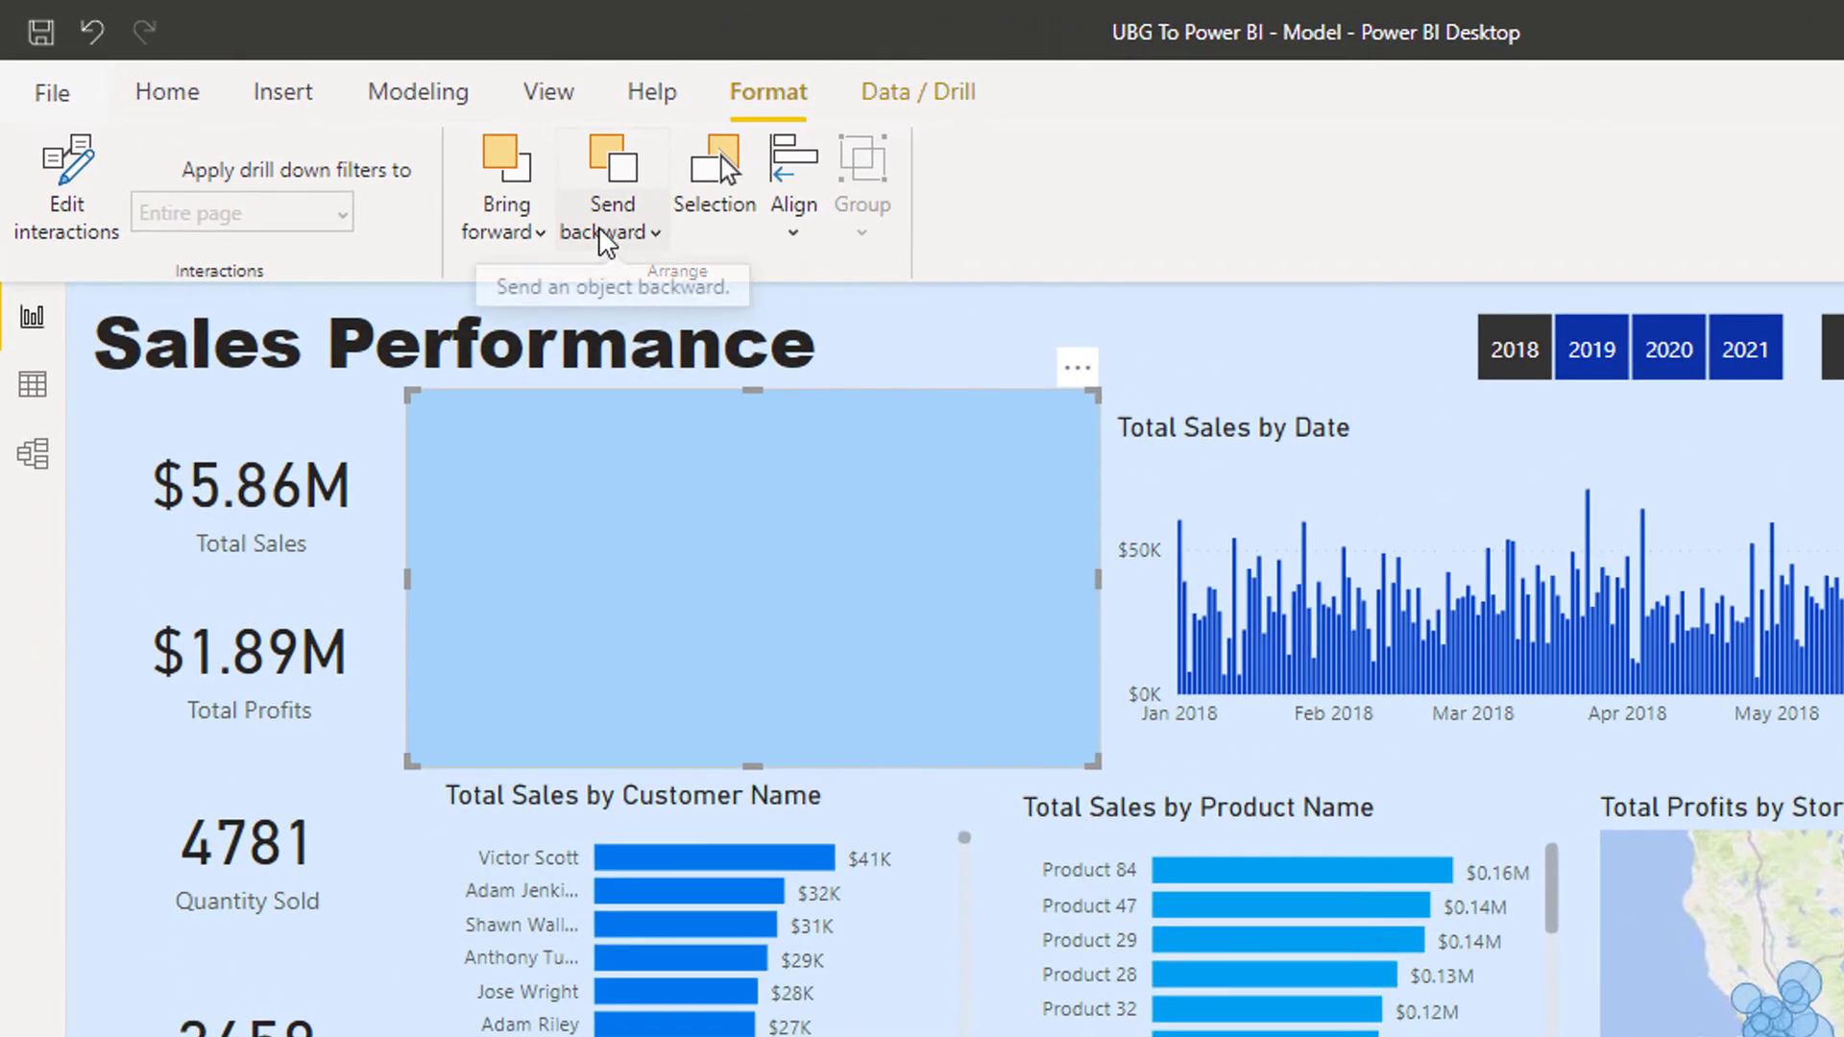
left_click(384, 147)
left_click(624, 348)
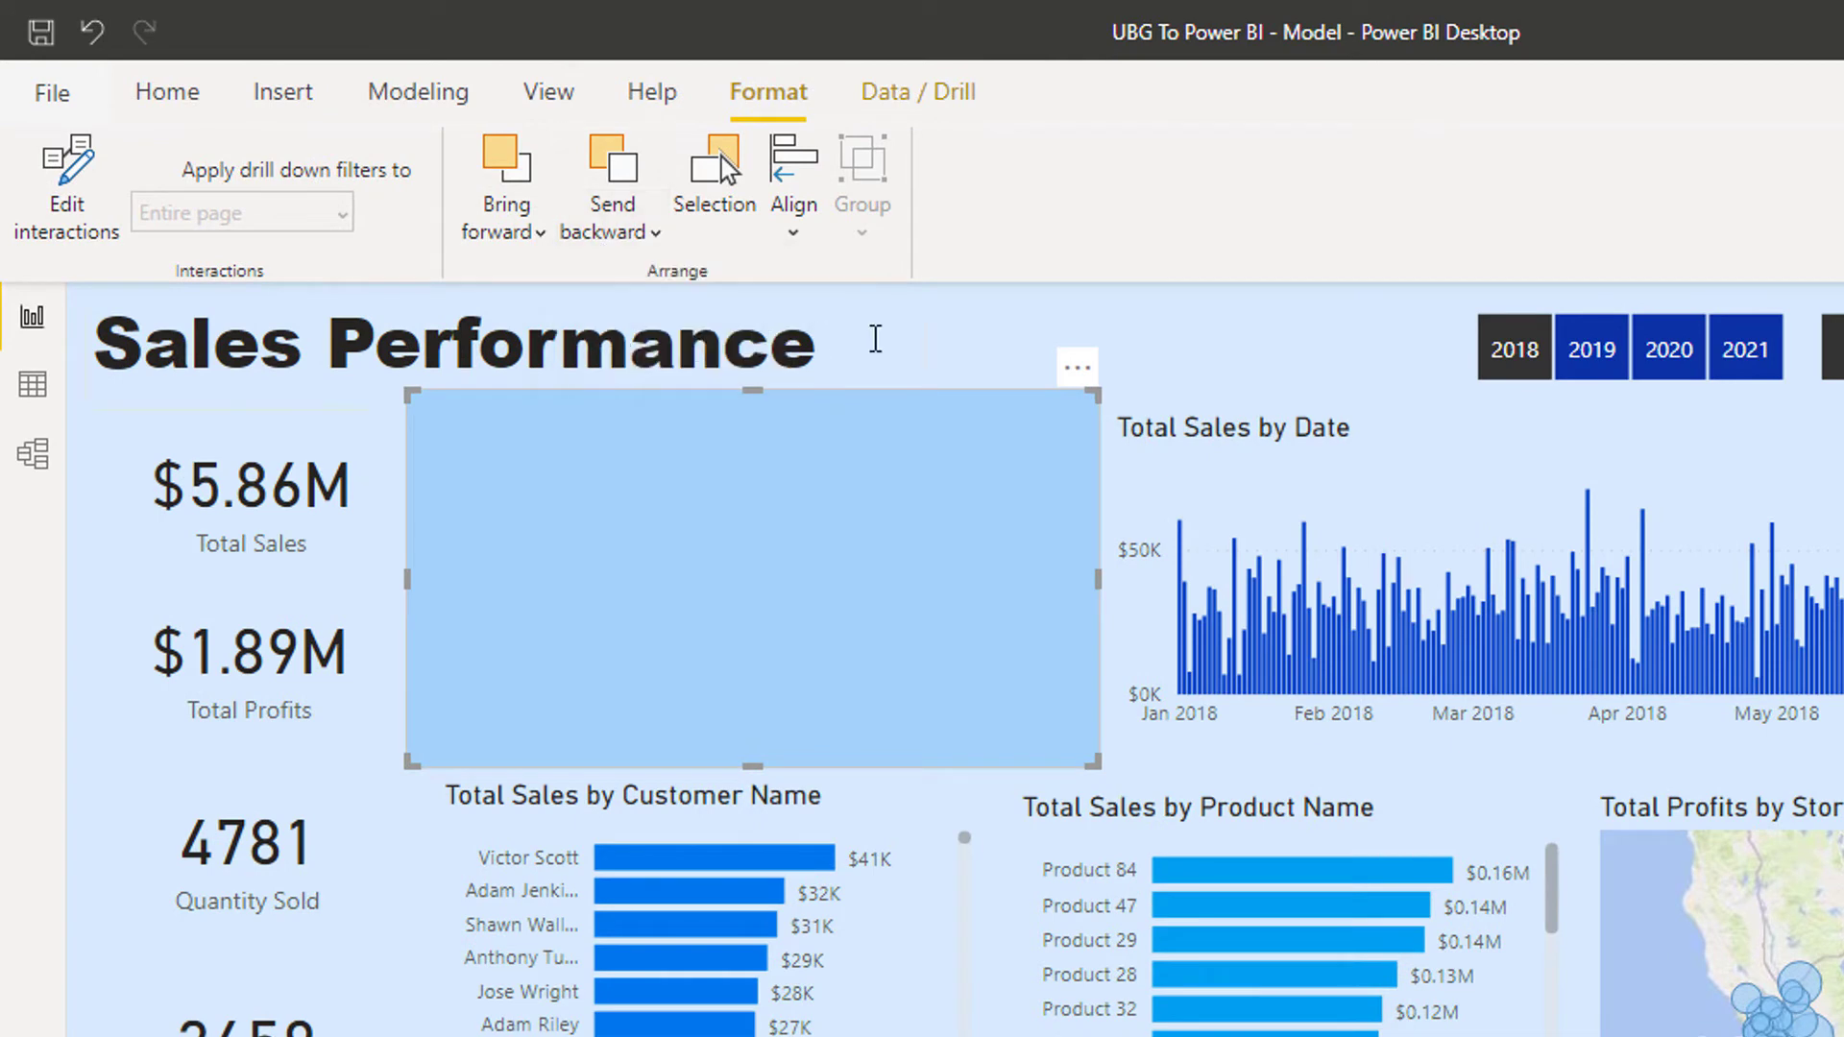
left_click(1105, 322)
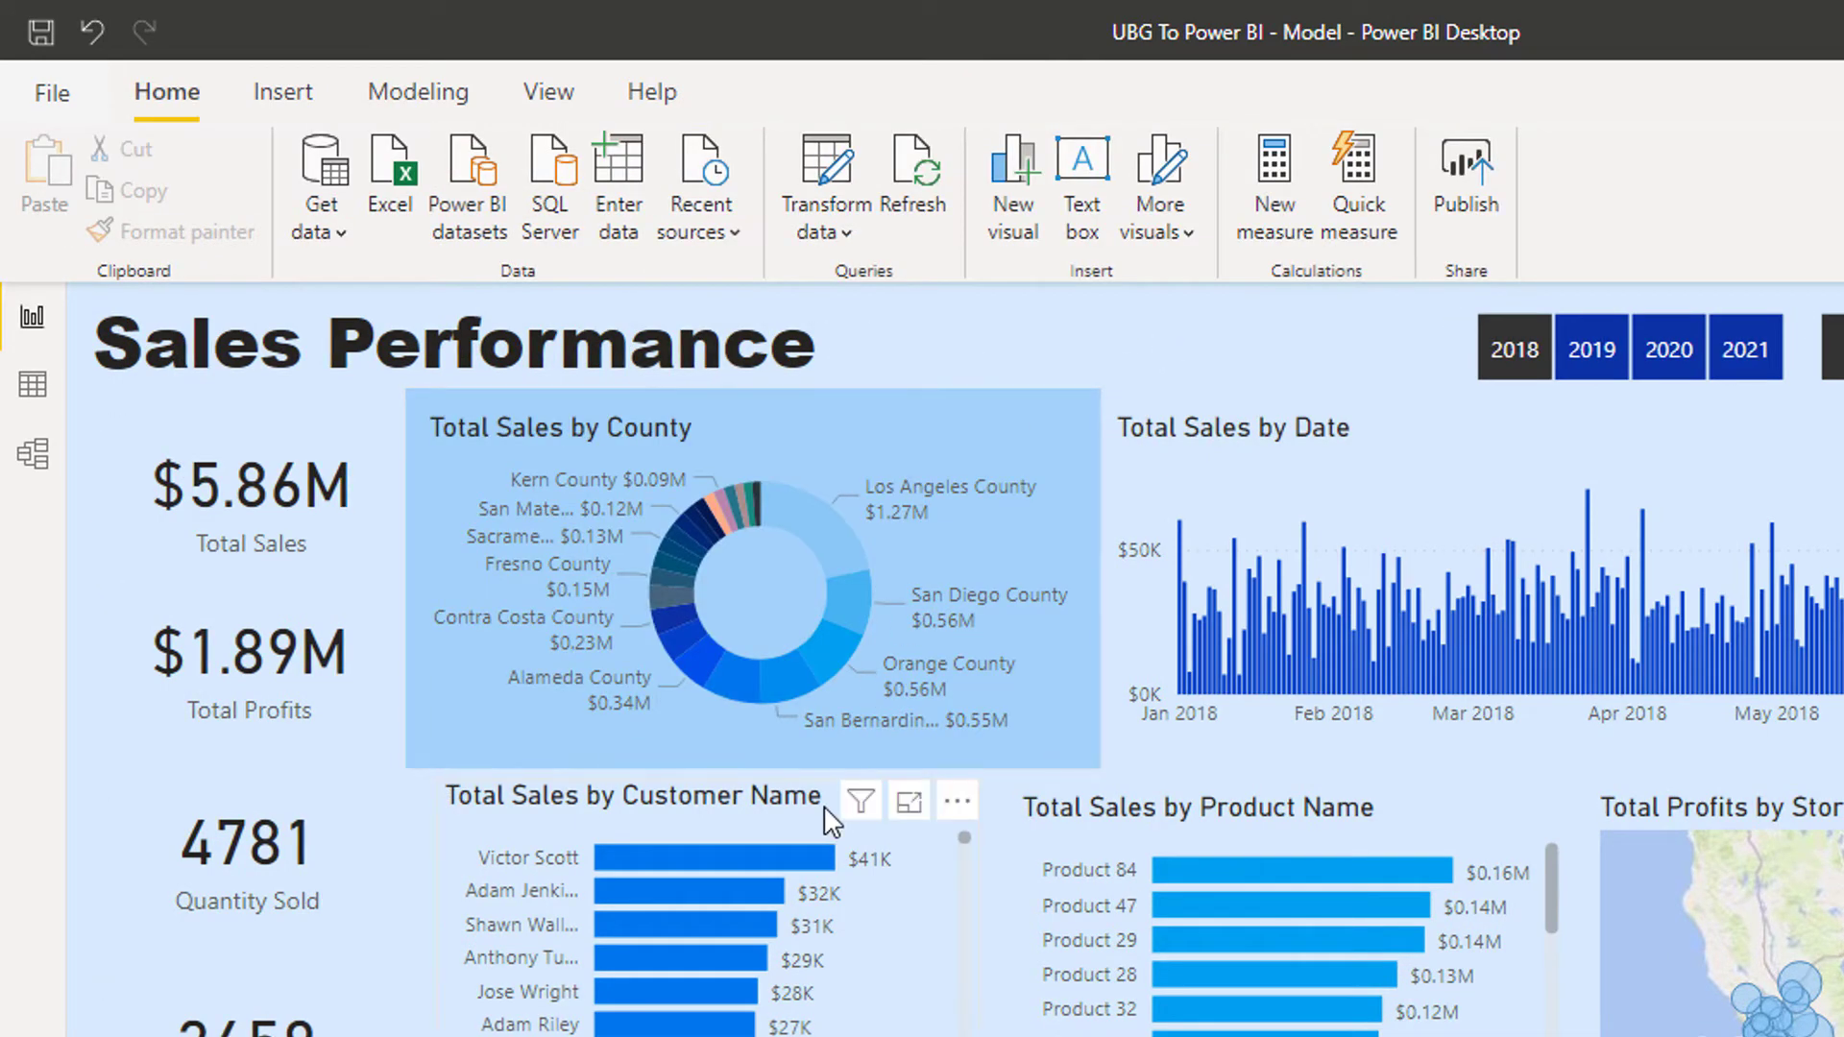
Lower the top edges of the Total Sales by Customer Name, Total Sales by Product Name and Total Profits by Store Location visuals to align them.
left_click(650, 778)
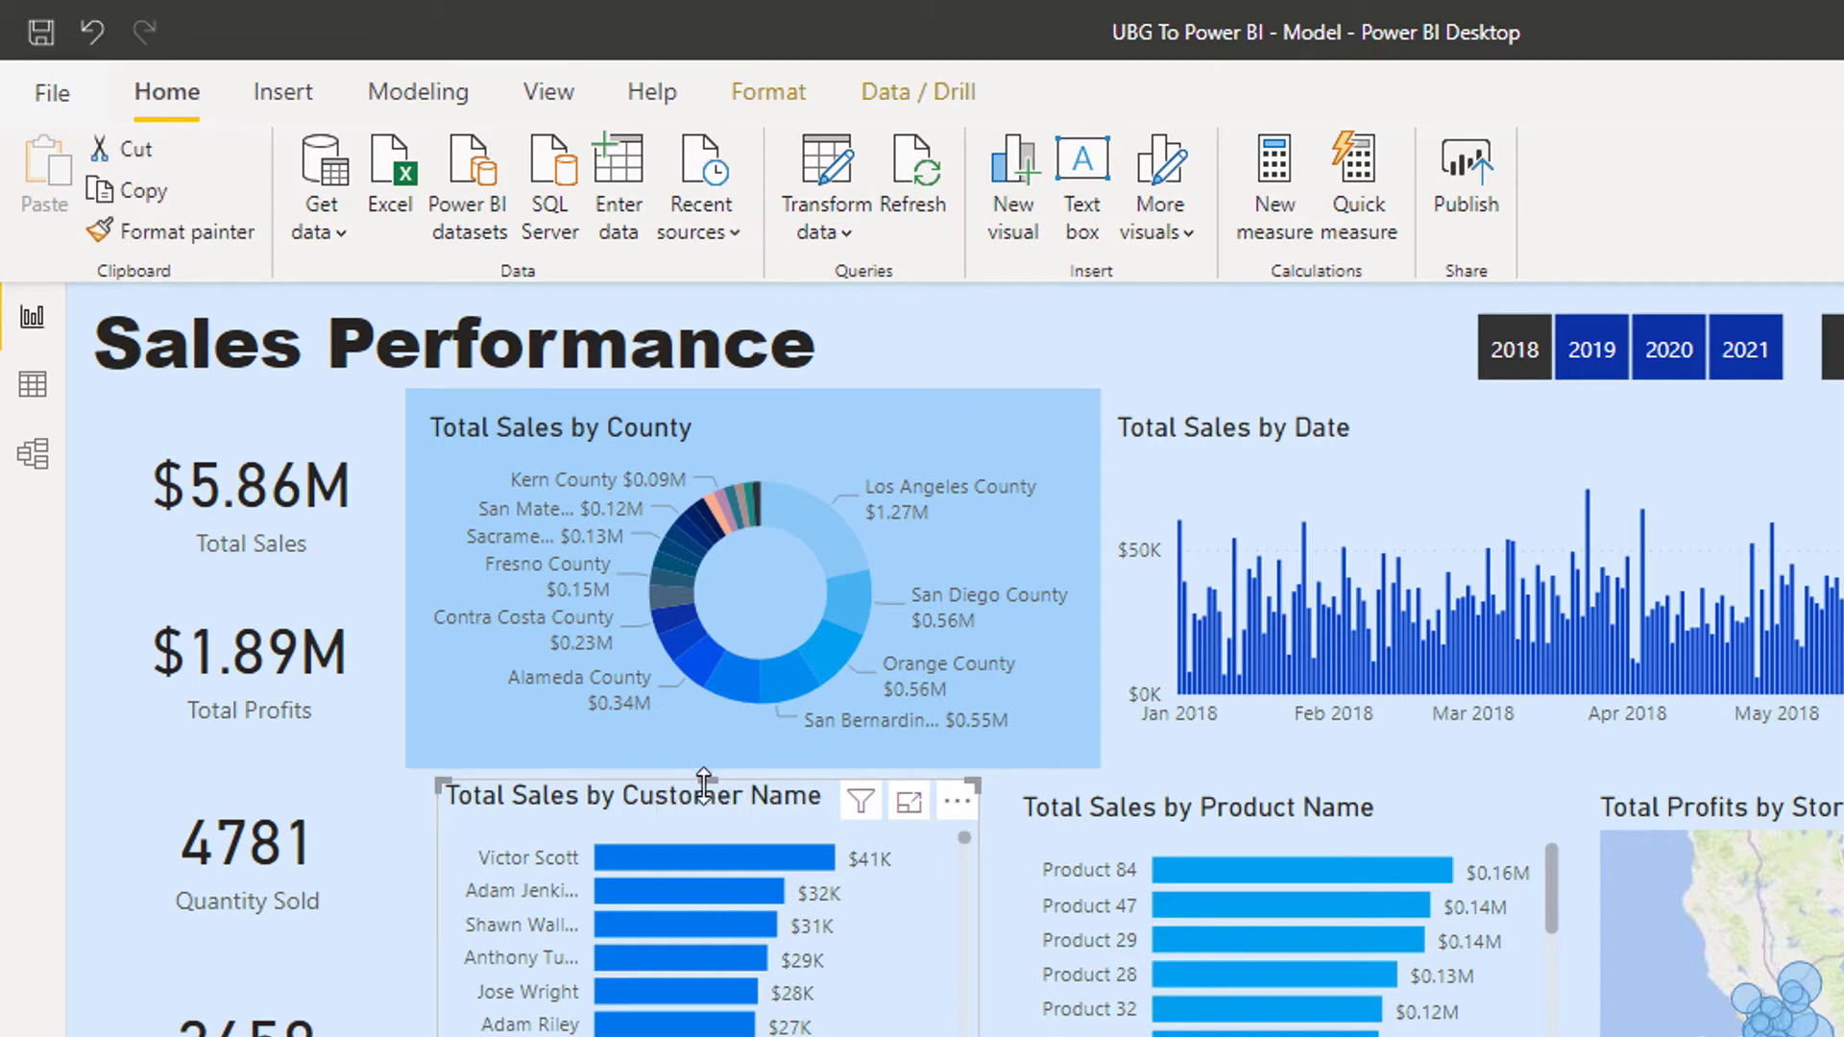
left_click_drag(707, 782, 710, 804)
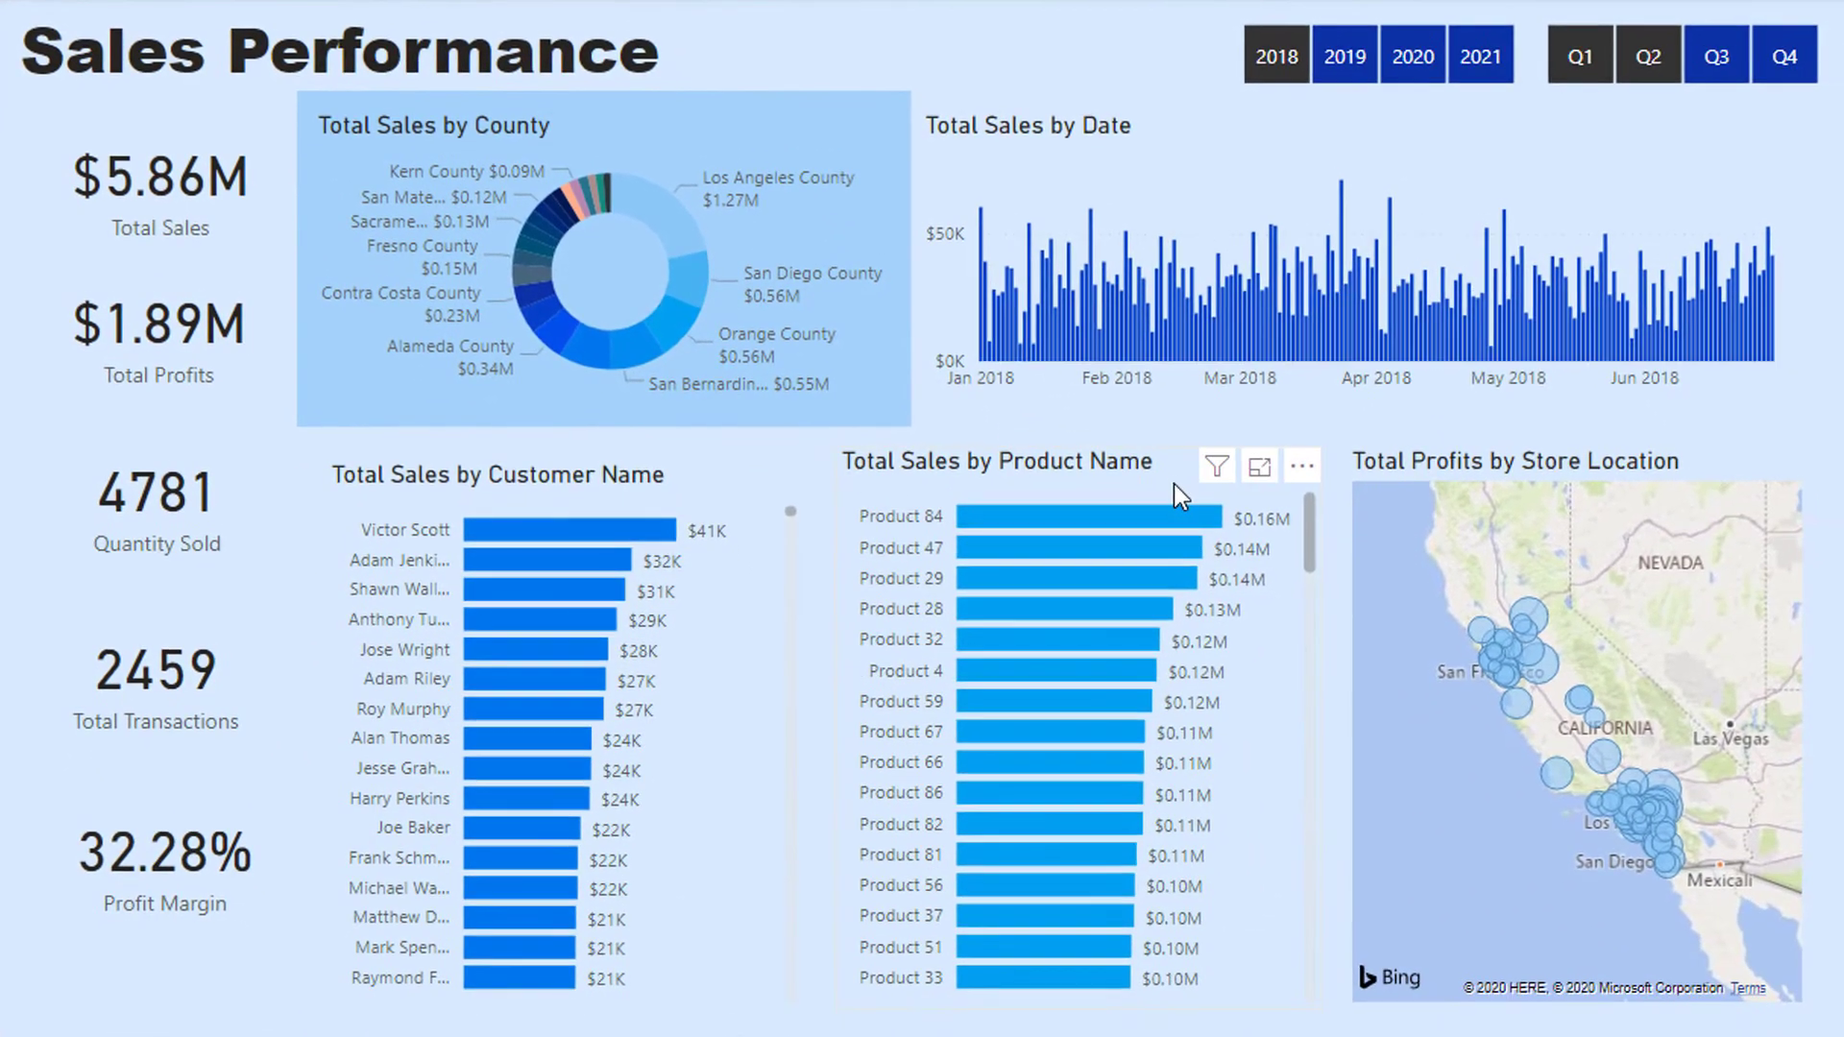
left_click(1313, 792)
left_click_drag(1080, 449, 1079, 461)
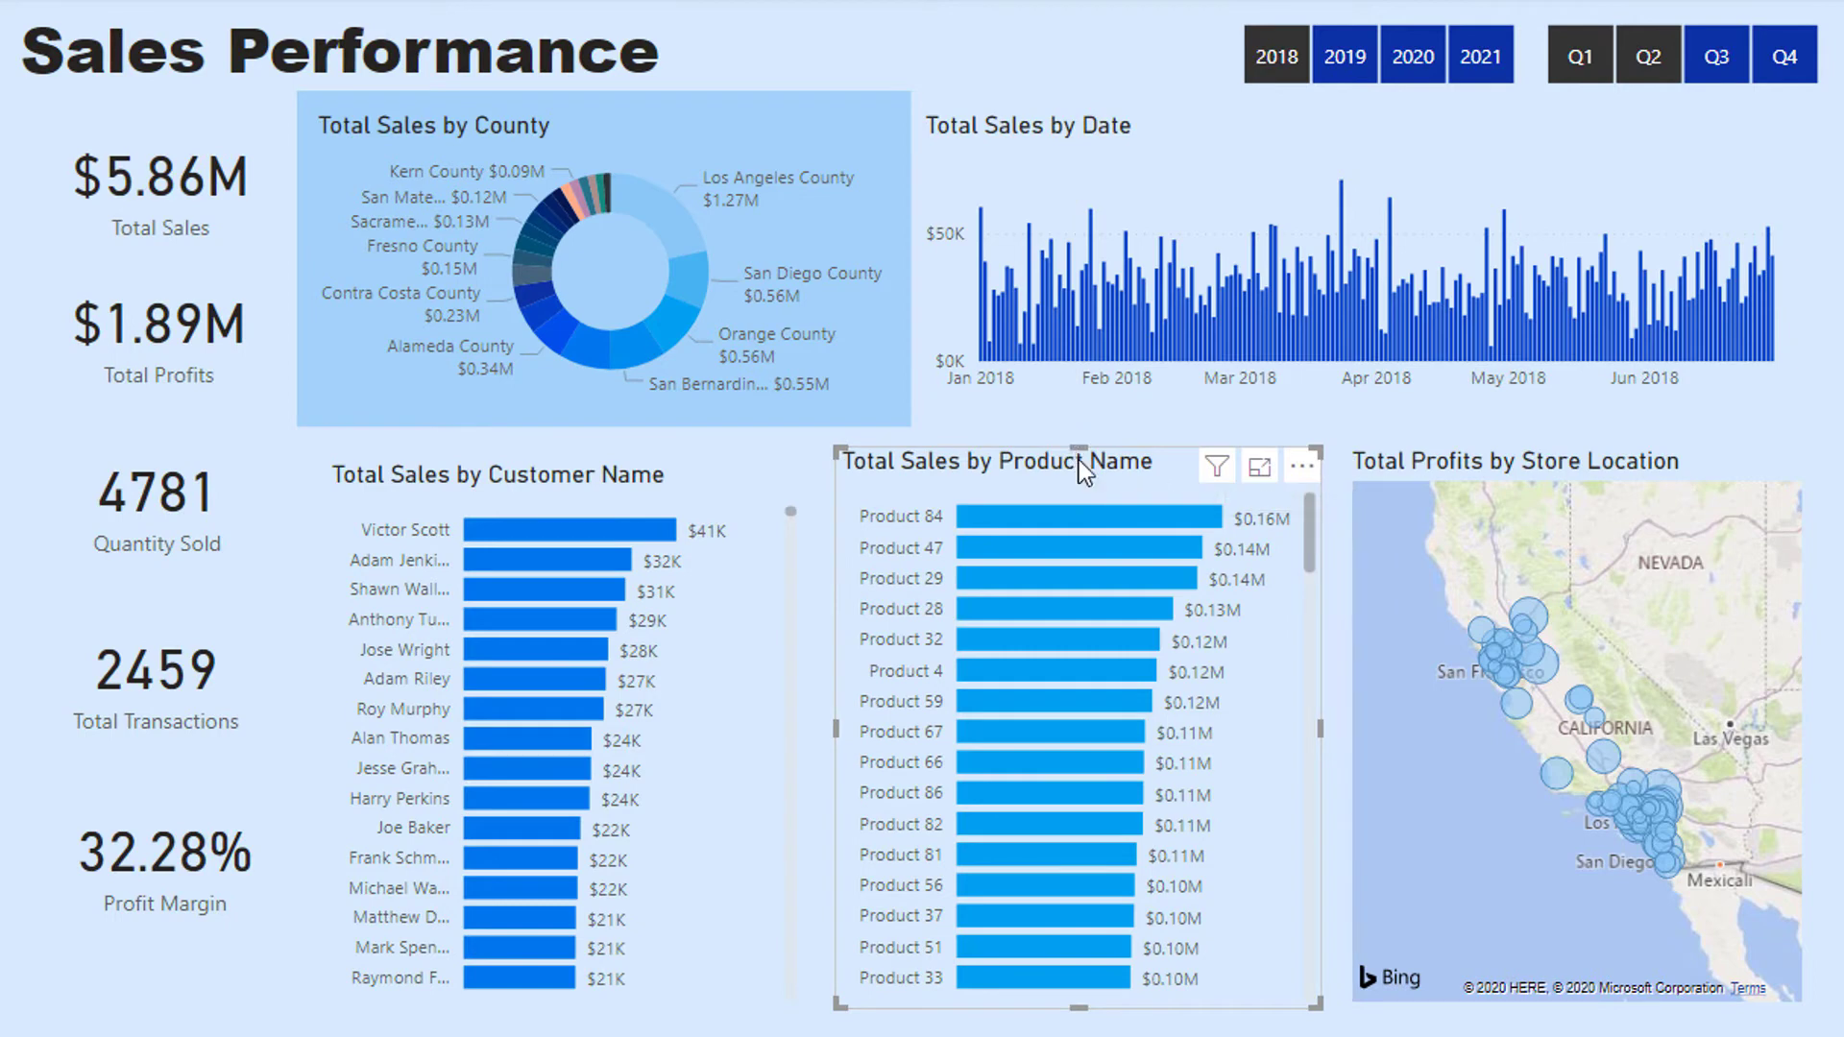
left_click(1609, 449)
left_click_drag(1576, 452, 1576, 464)
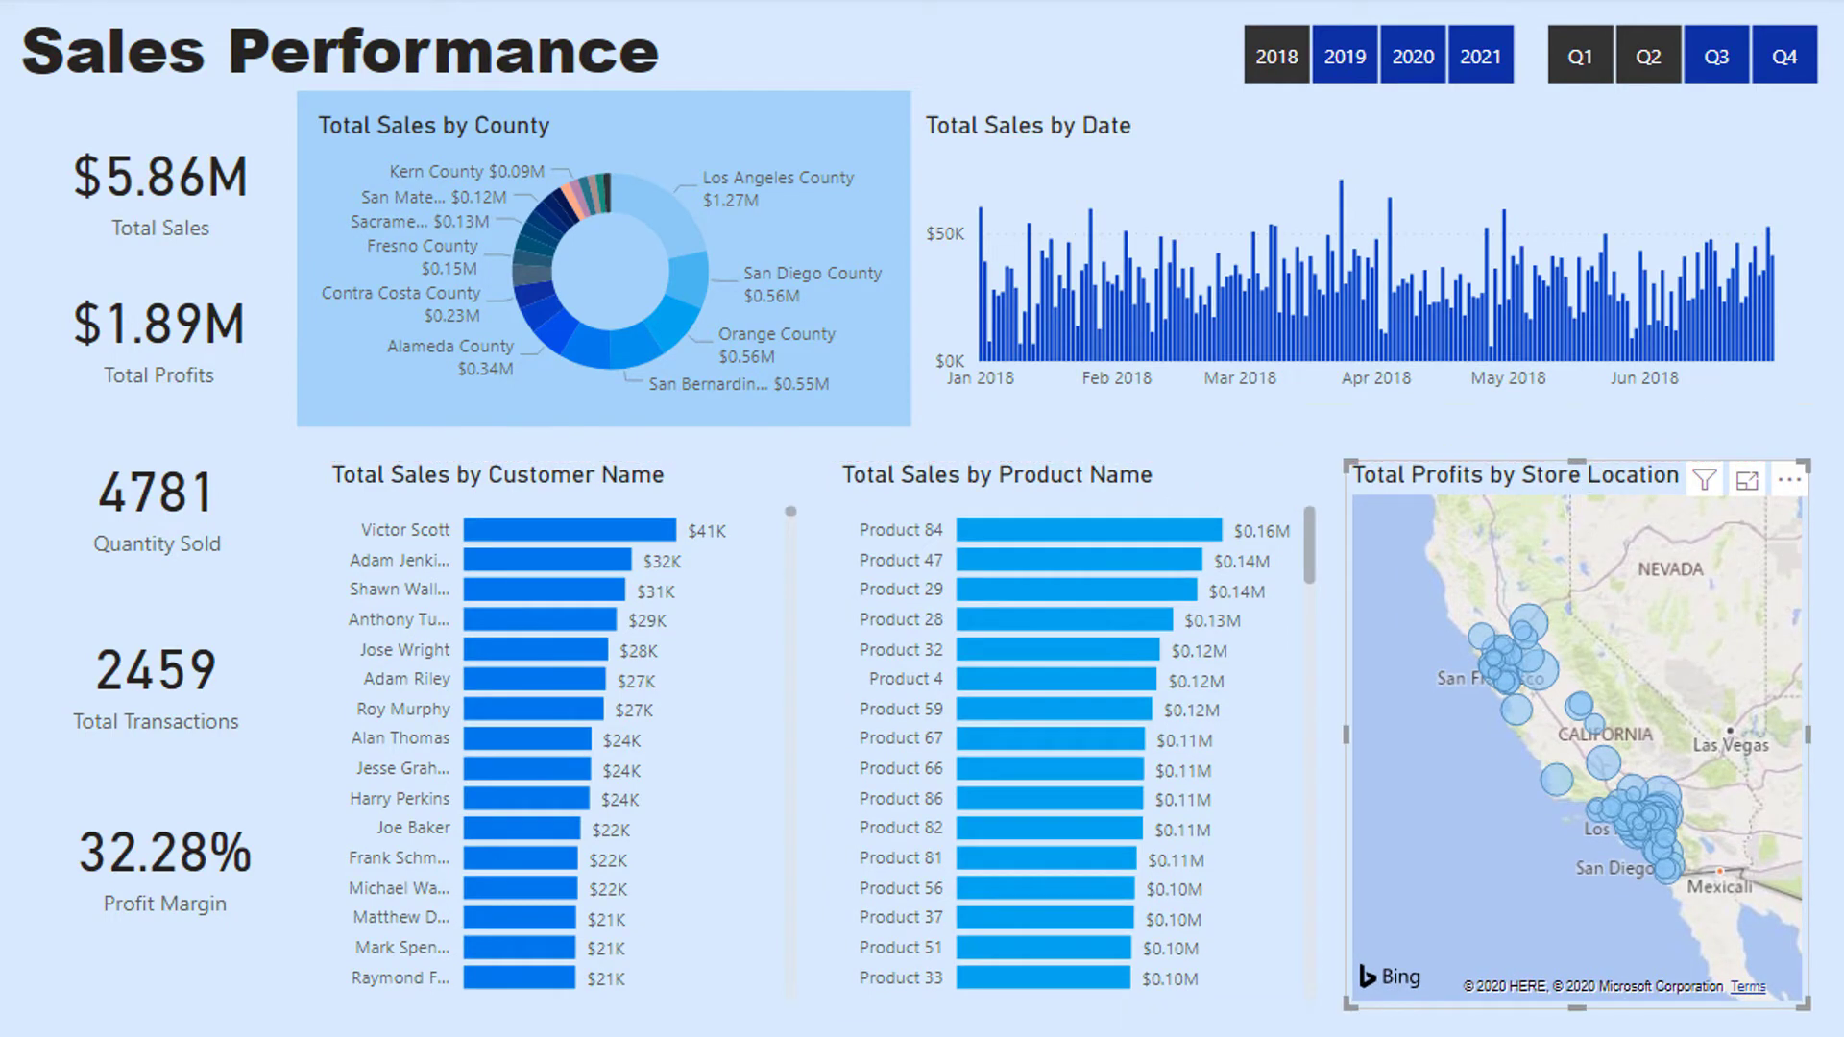
Extend the Total Sales by Date chart downward and bring its left edge slightly inward.
left_click_drag(1806, 399, 1810, 426)
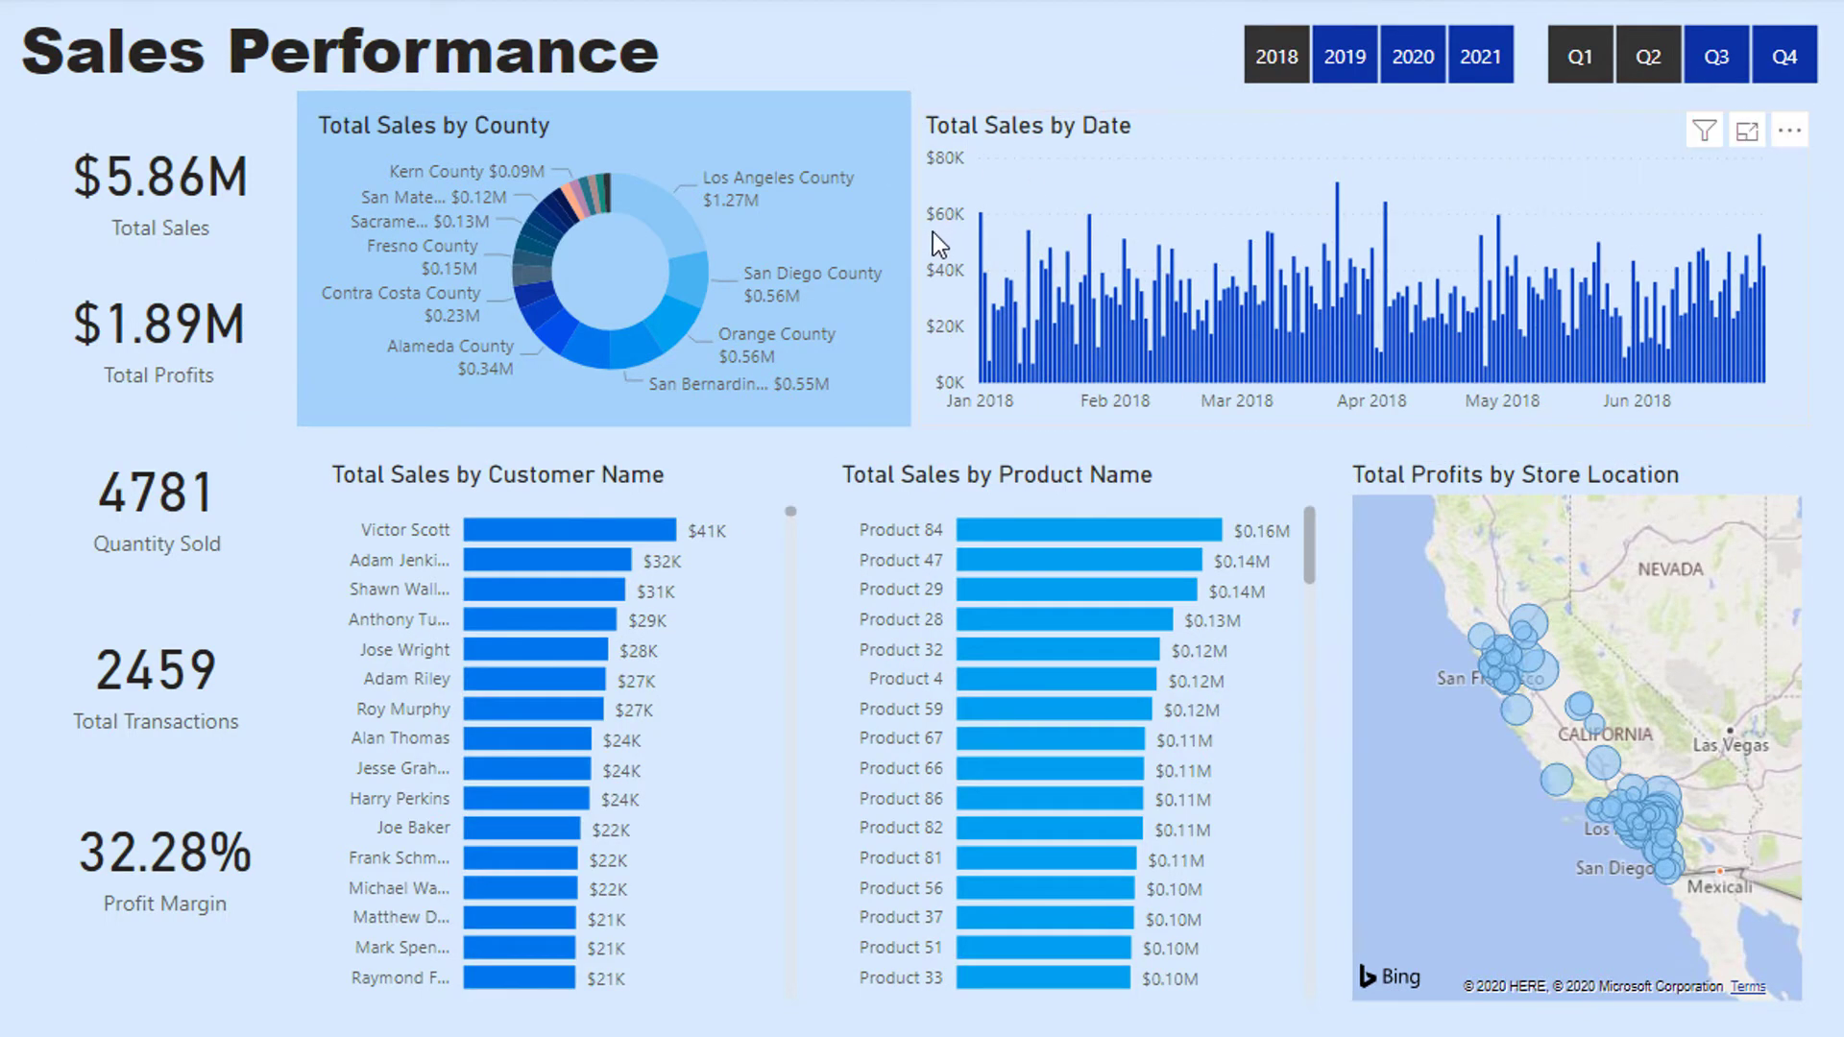
left_click(918, 262)
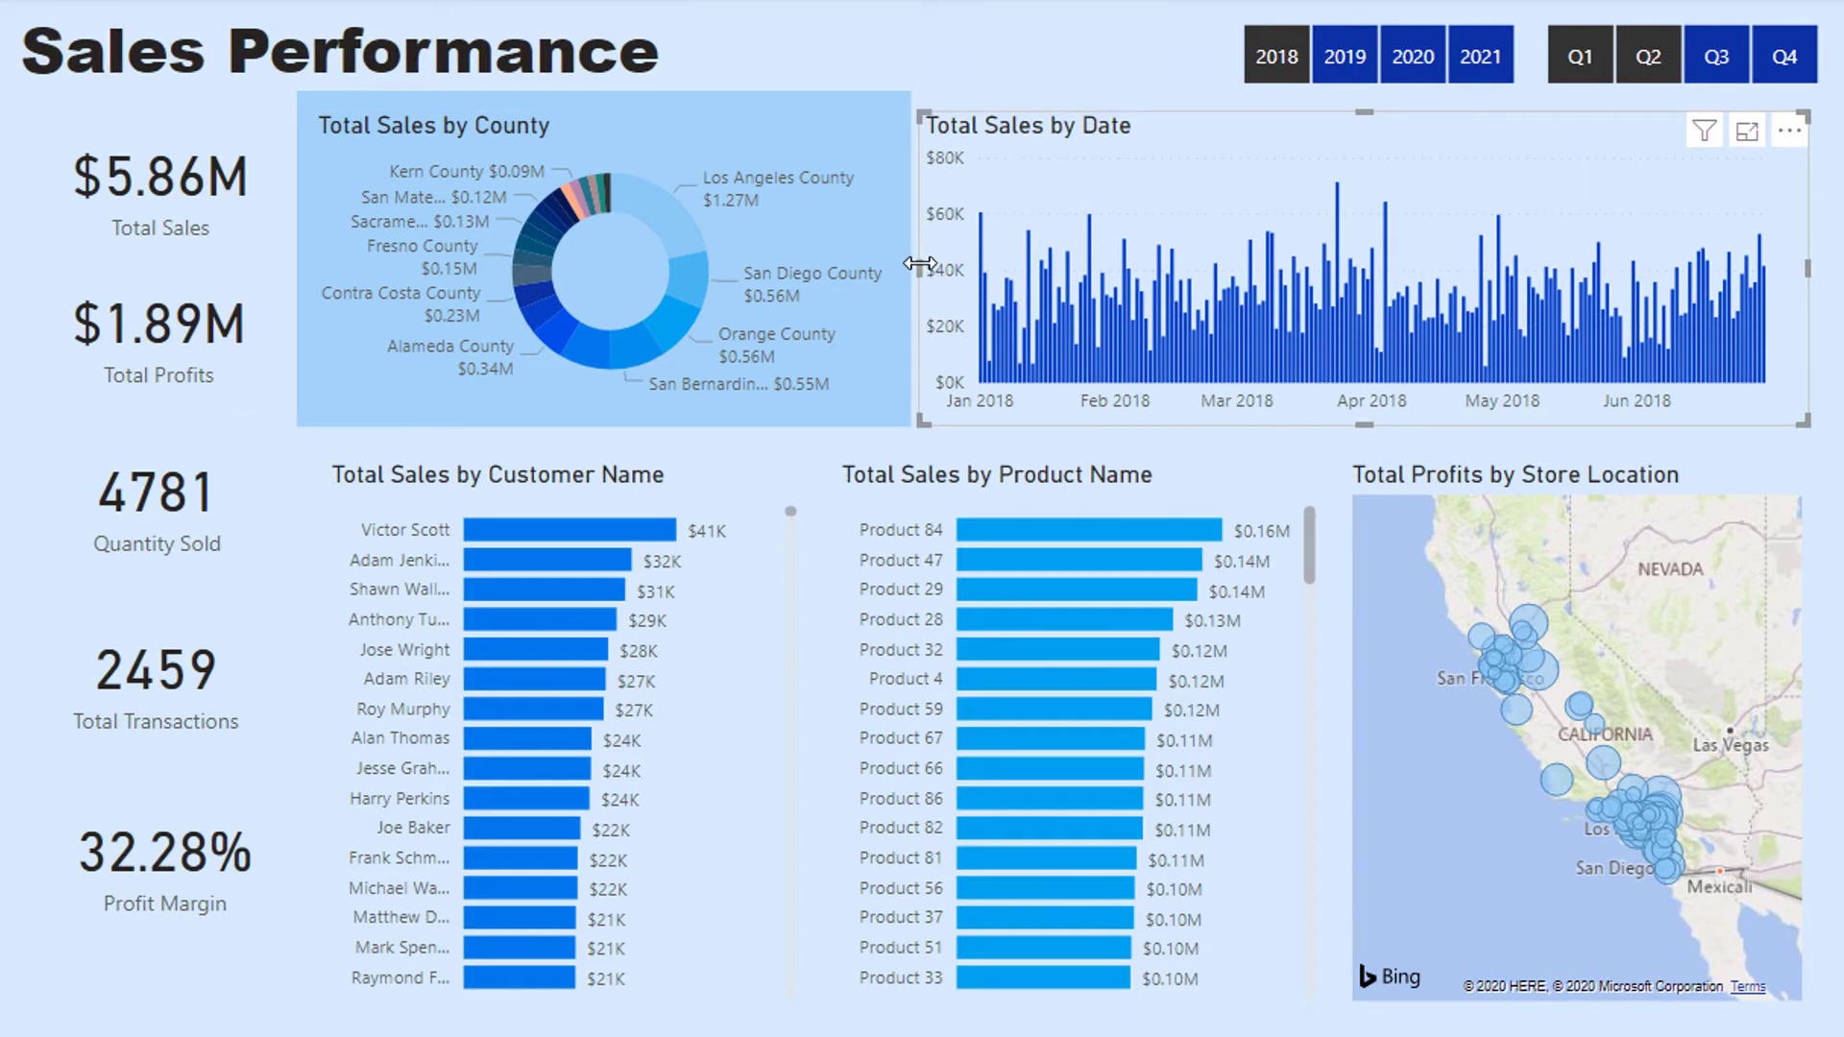
left_click_drag(941, 261, 945, 259)
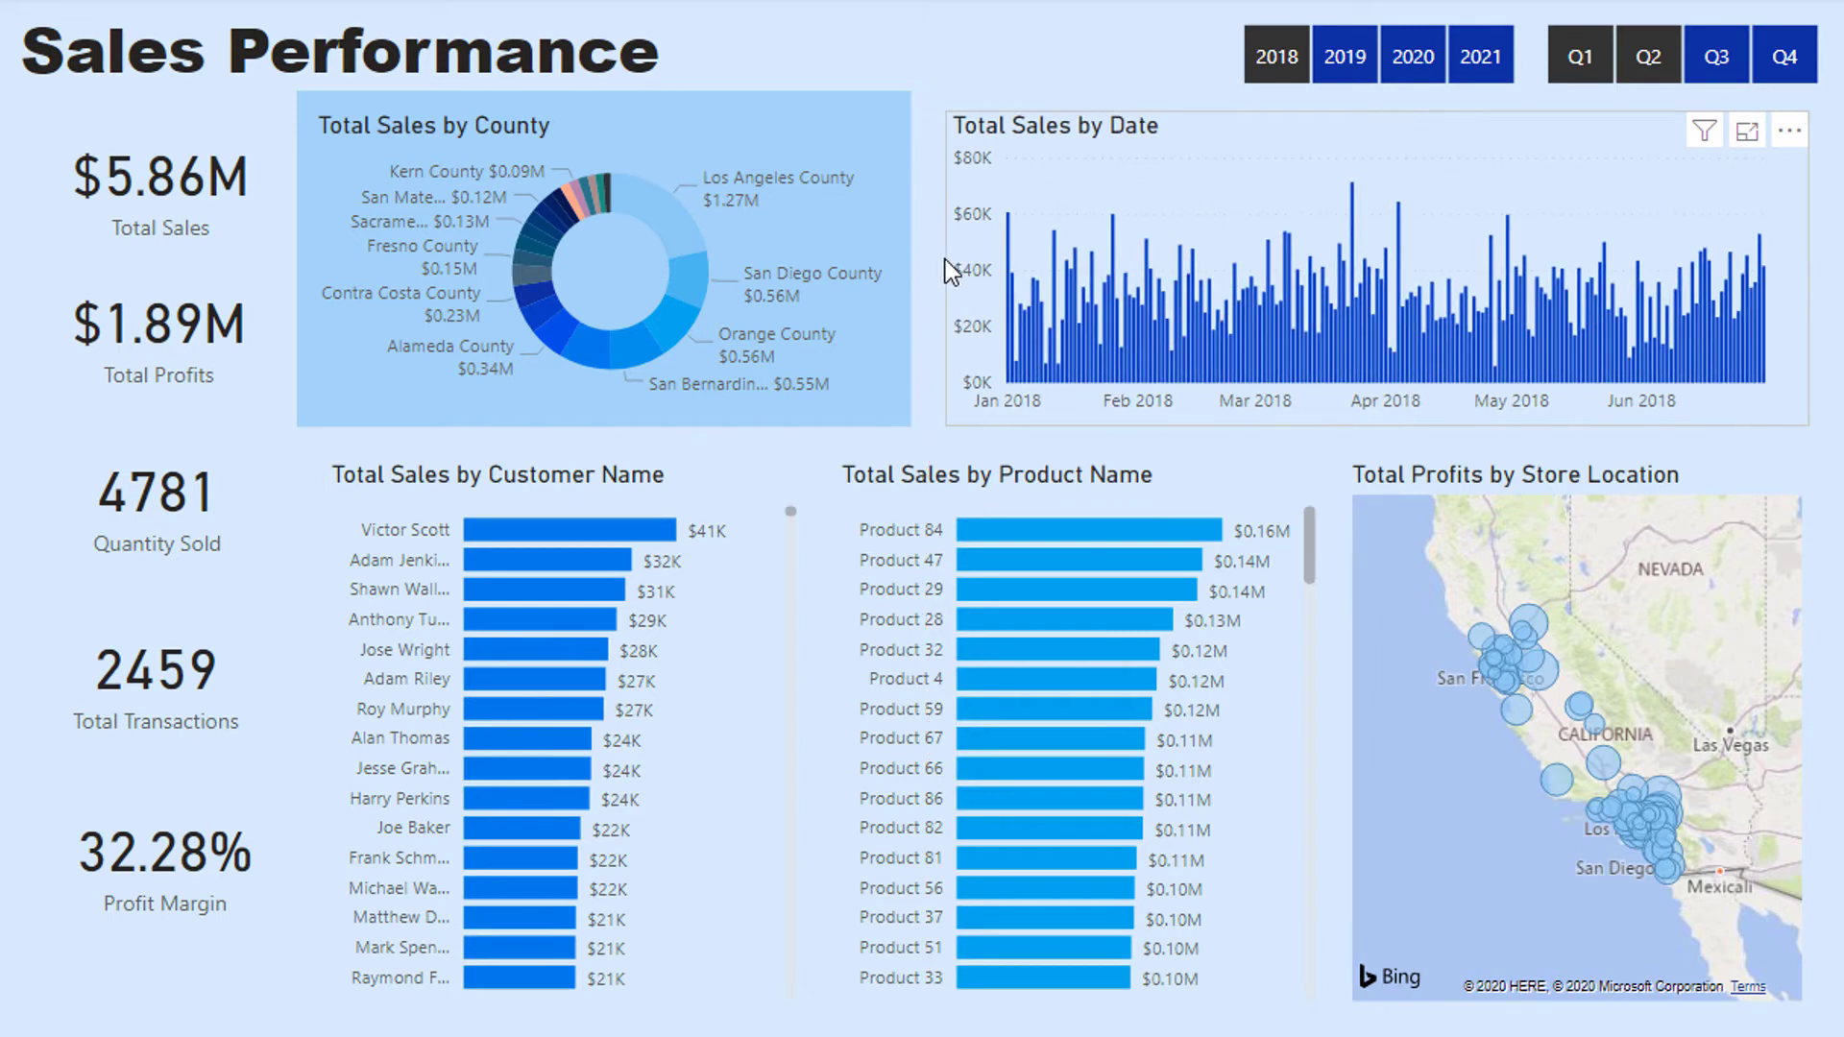
Duplicate the County background rectangle, place the copy over the Total Sales by Date chart, and widen it to cover the chart.
left_click(876, 101)
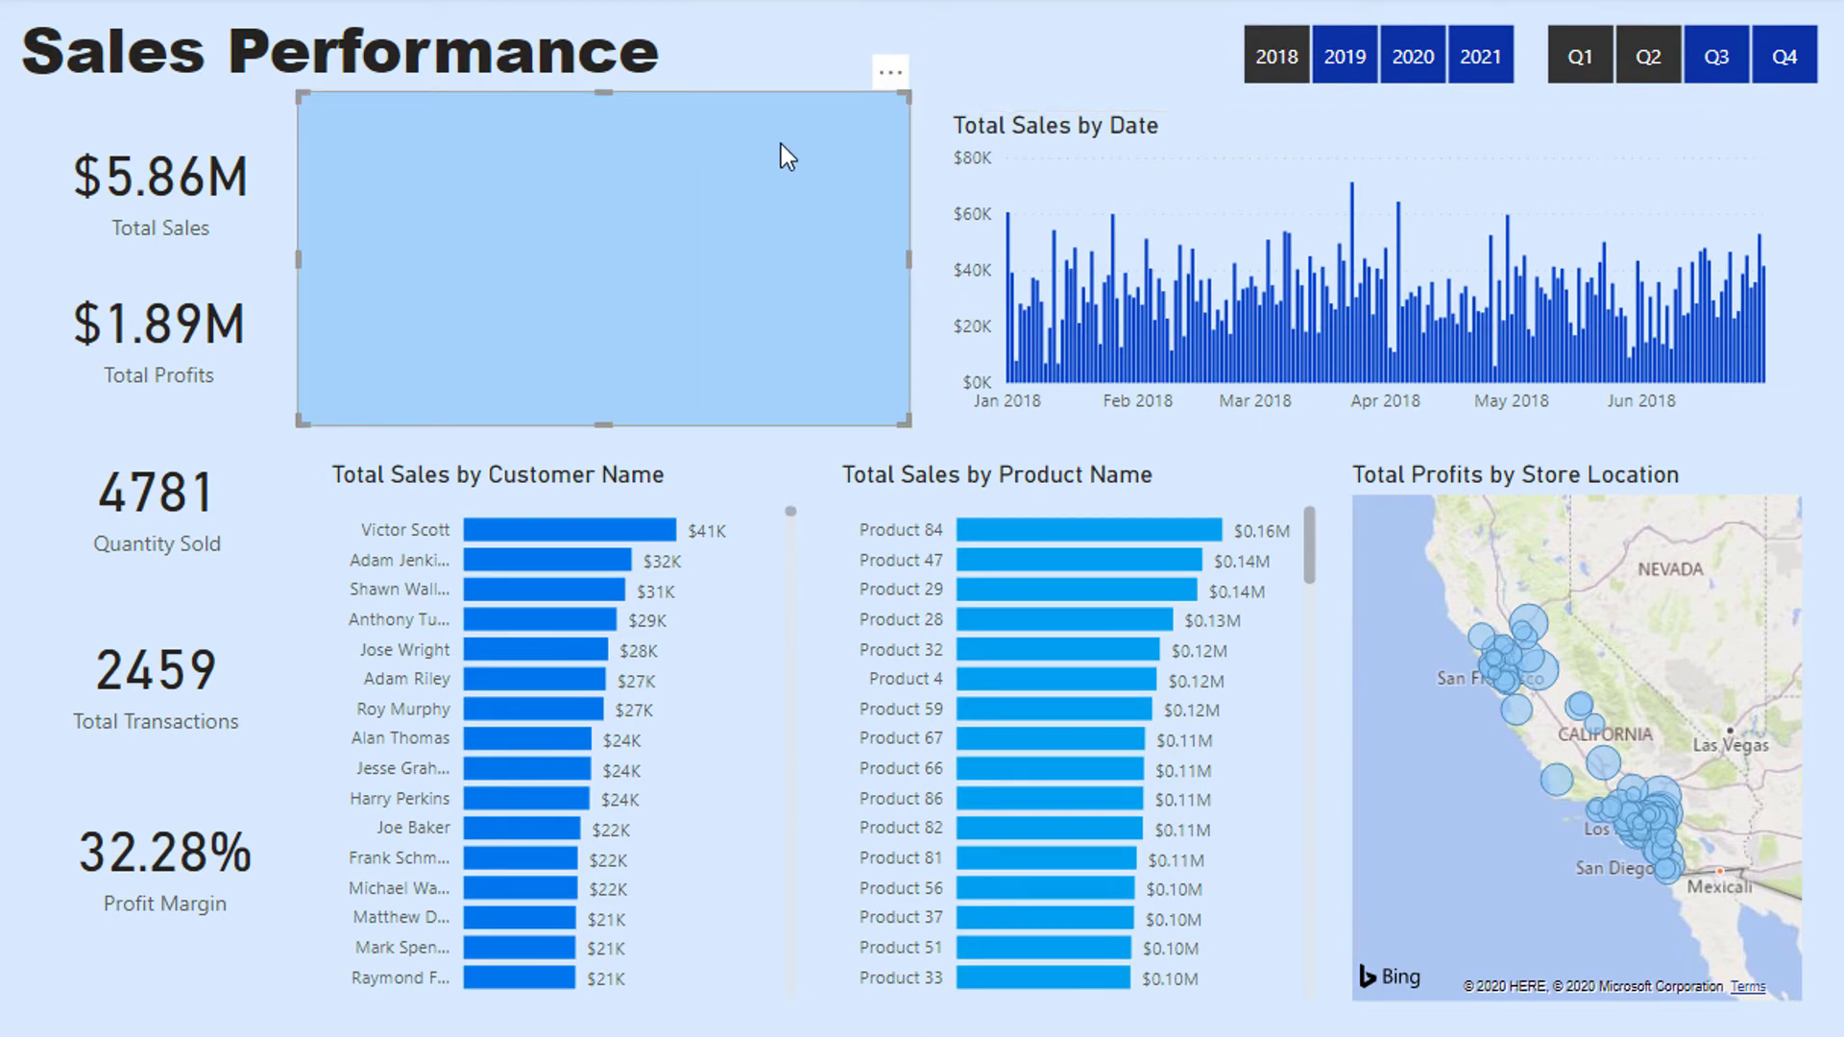
left_click_drag(642, 187, 1258, 175)
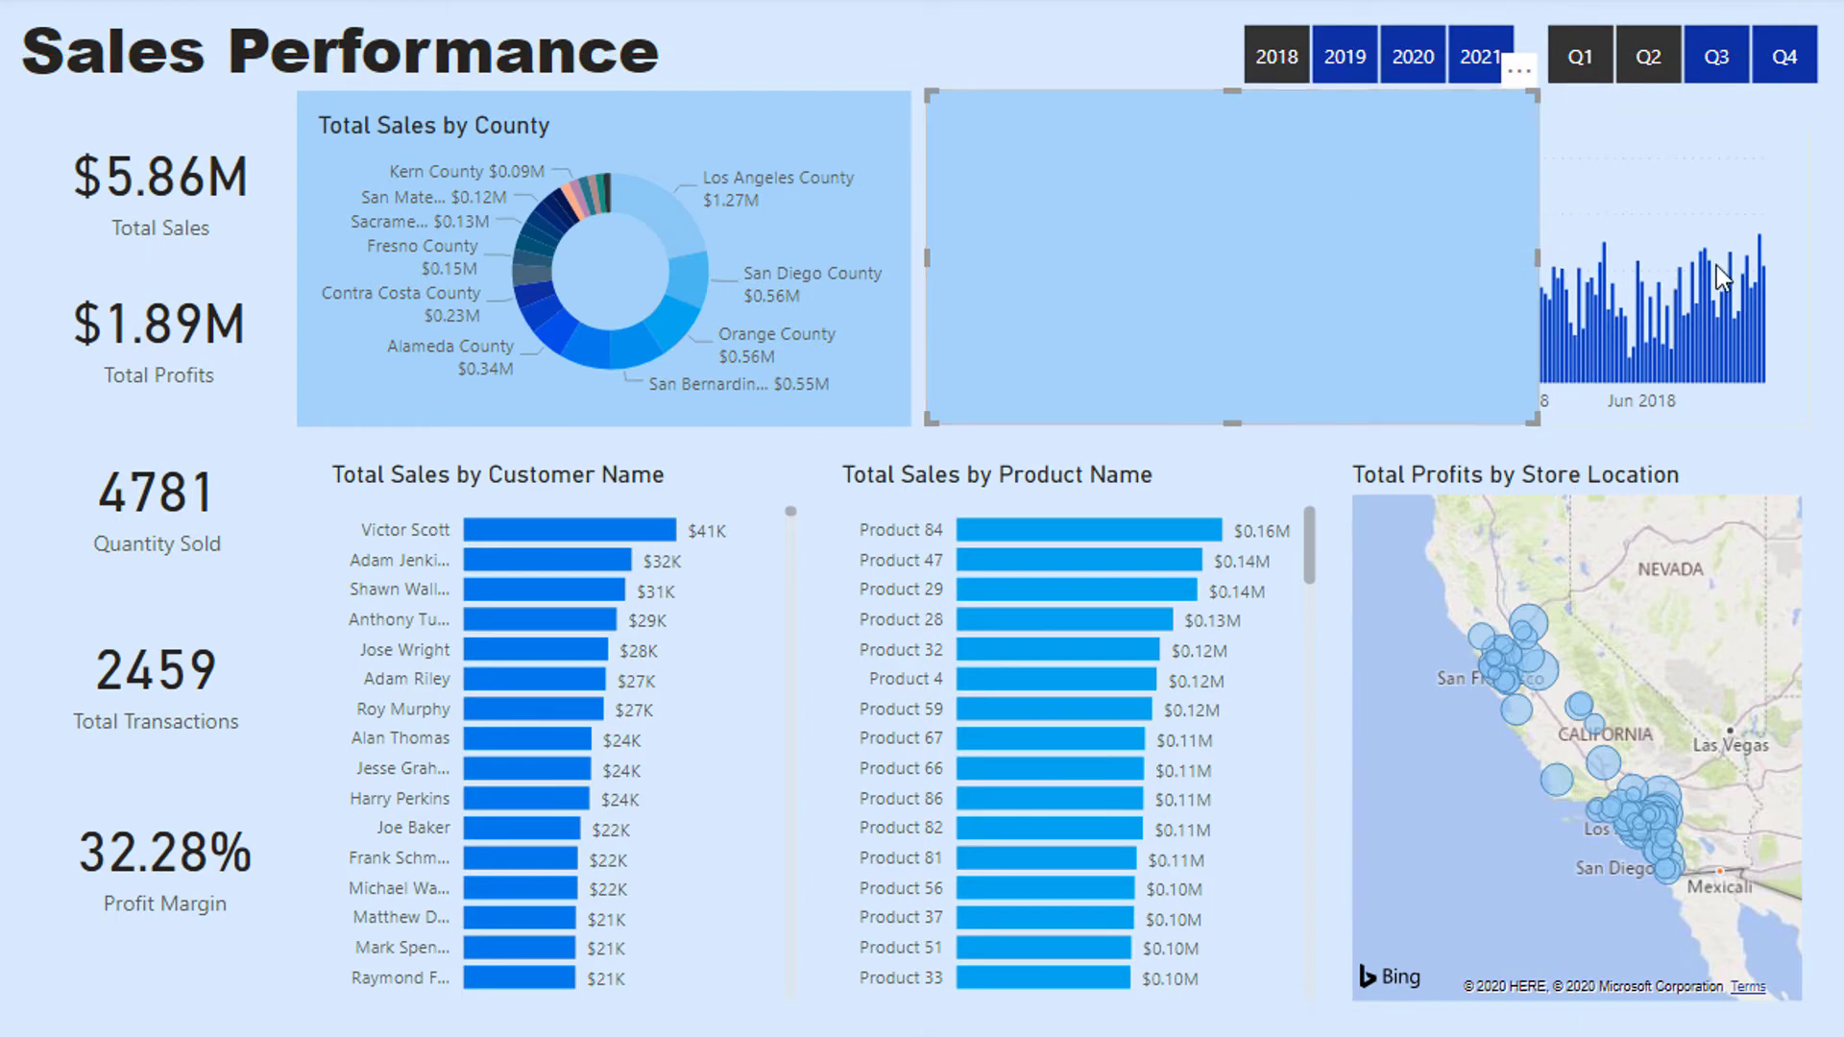
left_click_drag(1715, 265, 1832, 267)
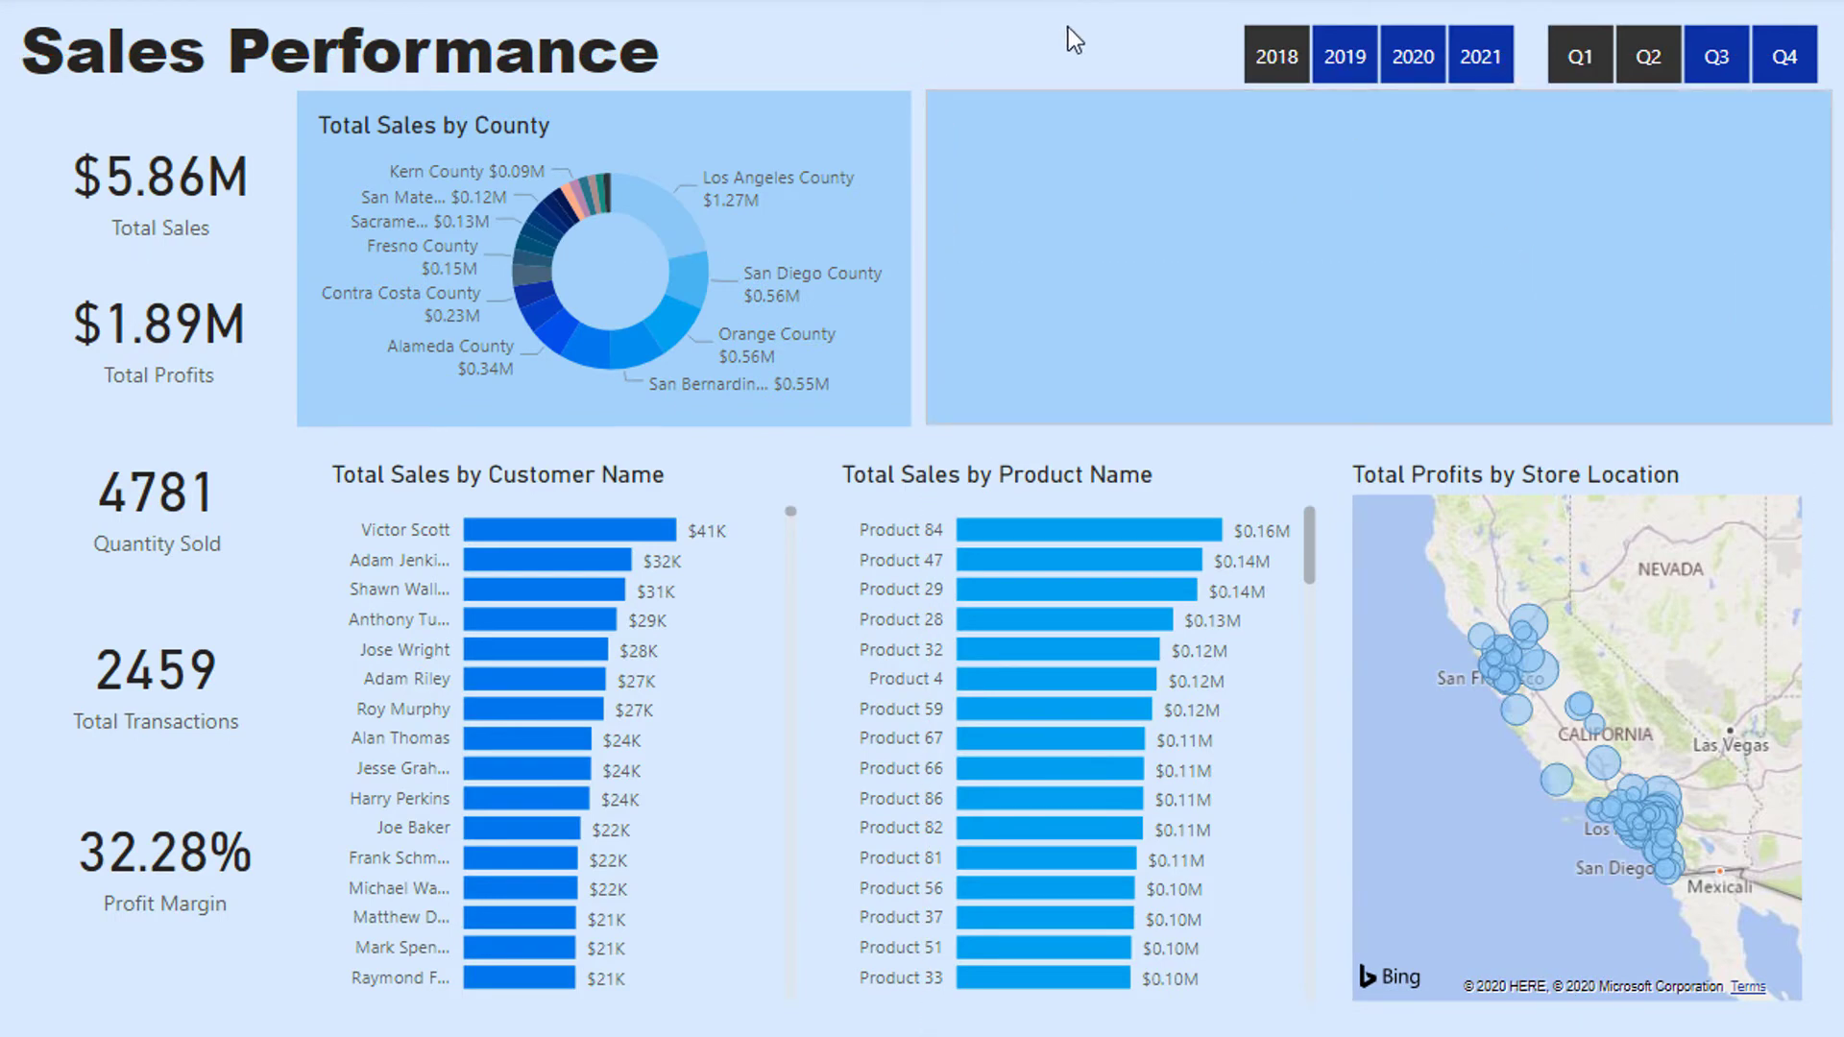
left_click(977, 127)
left_click(893, 72)
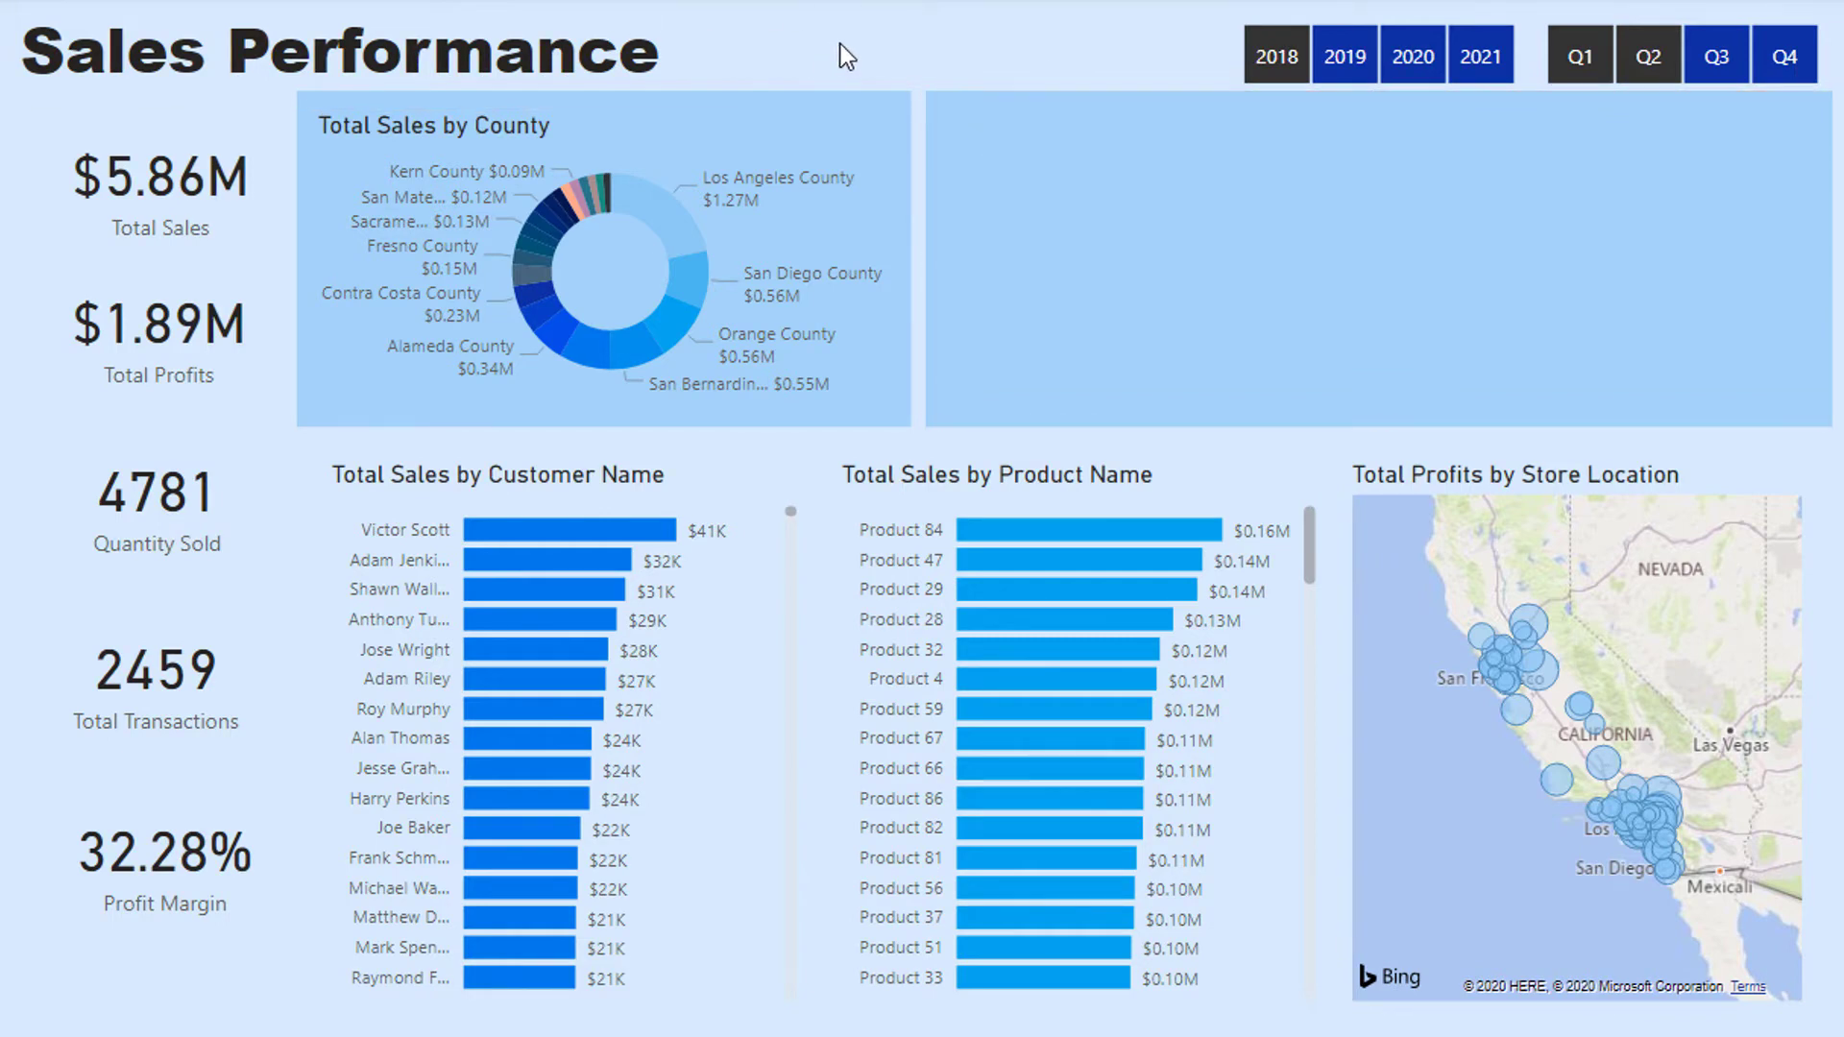
Duplicate the wide rectangle and resize the copy to cover the Total Sales by Customer Name chart.
left_click(974, 150)
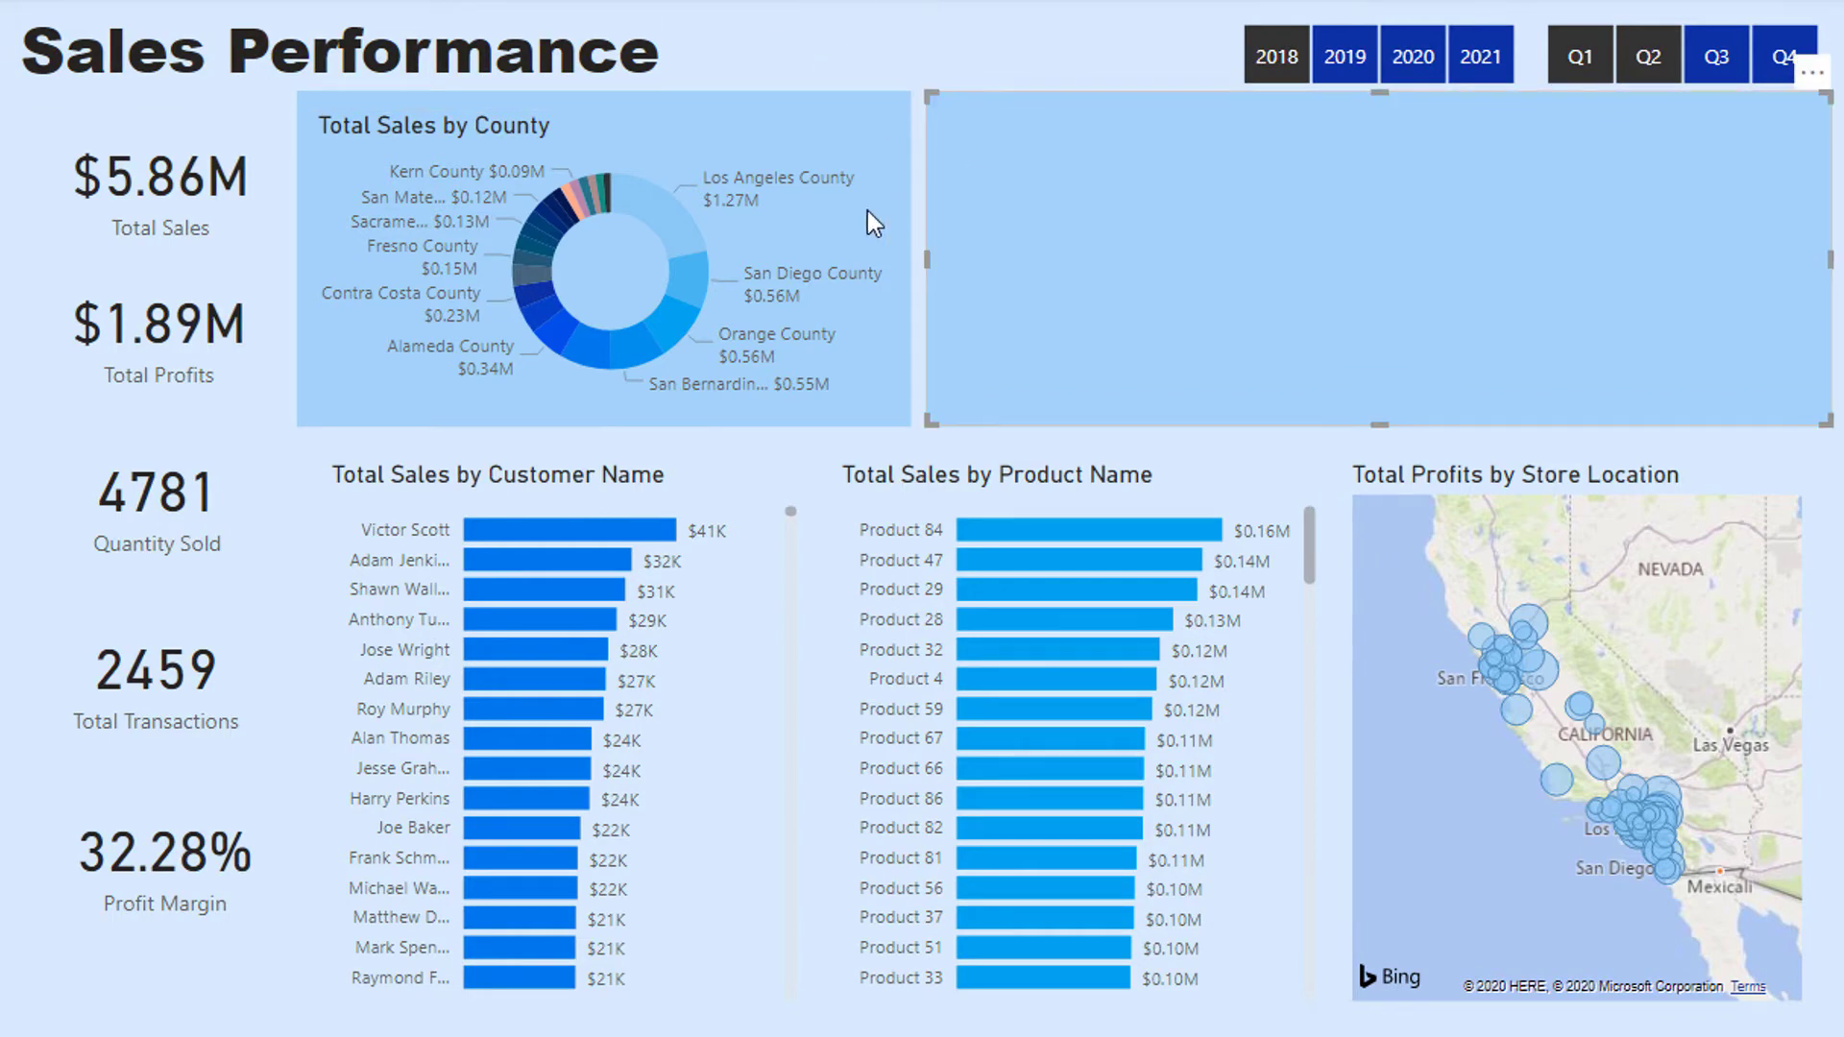
key("ctrl+c")
key("ctrl+v")
left_click_drag(1029, 261, 563, 607)
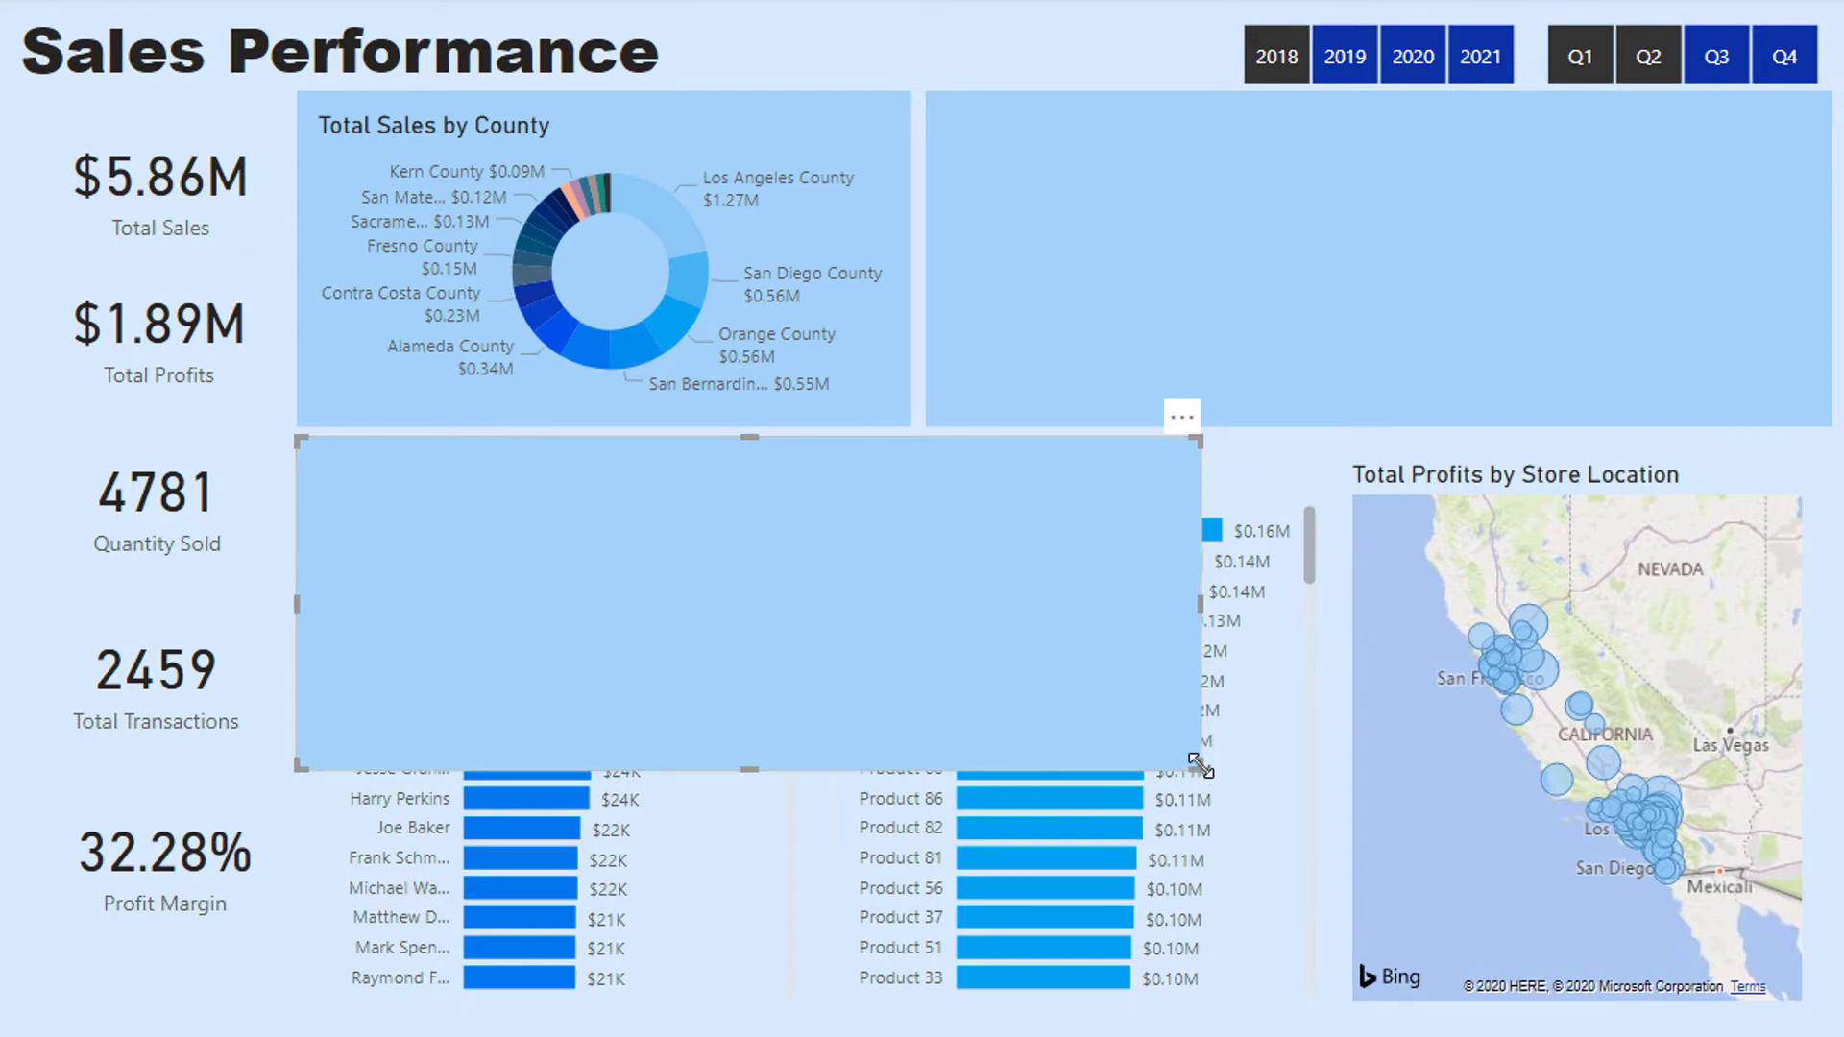
left_click_drag(1202, 763, 819, 1021)
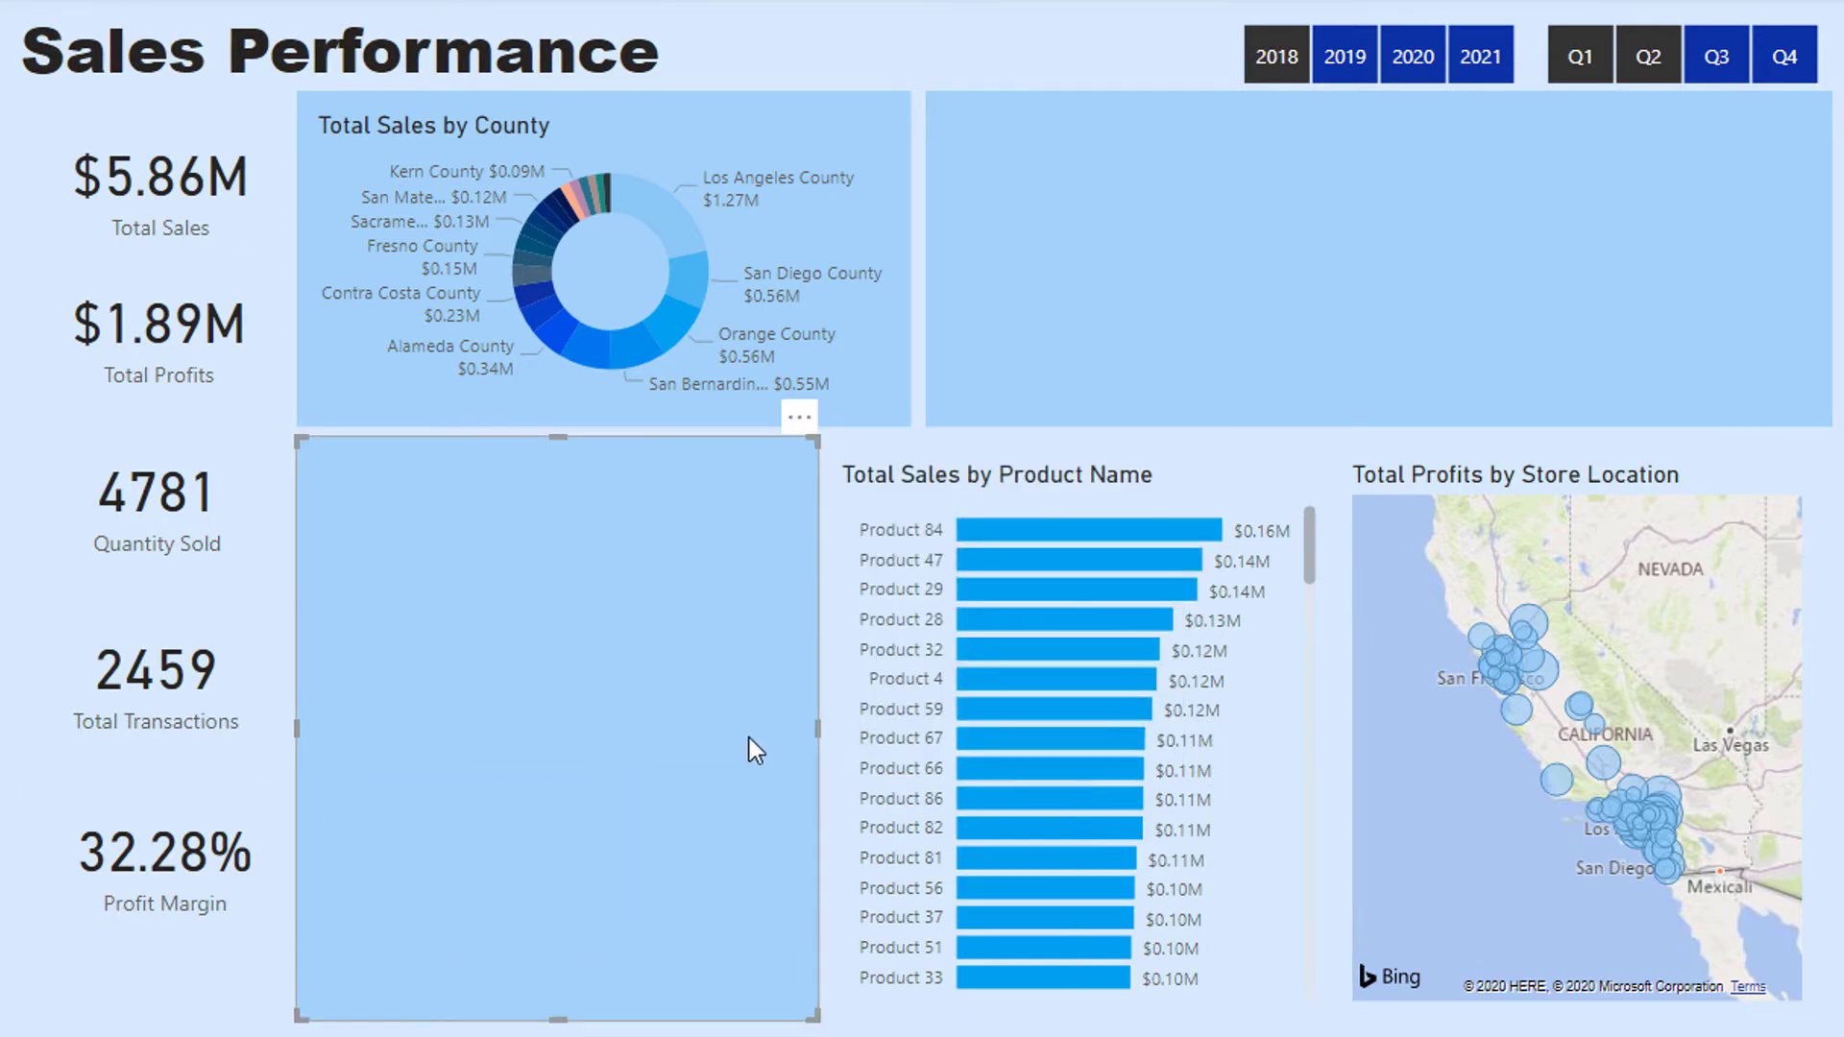
Duplicate the Customer Name rectangle over the Total Sales by Product Name chart and narrow the copy to the chart's width.
key("ctrl+c")
key("ctrl+v")
left_click_drag(1081, 735, 1156, 707)
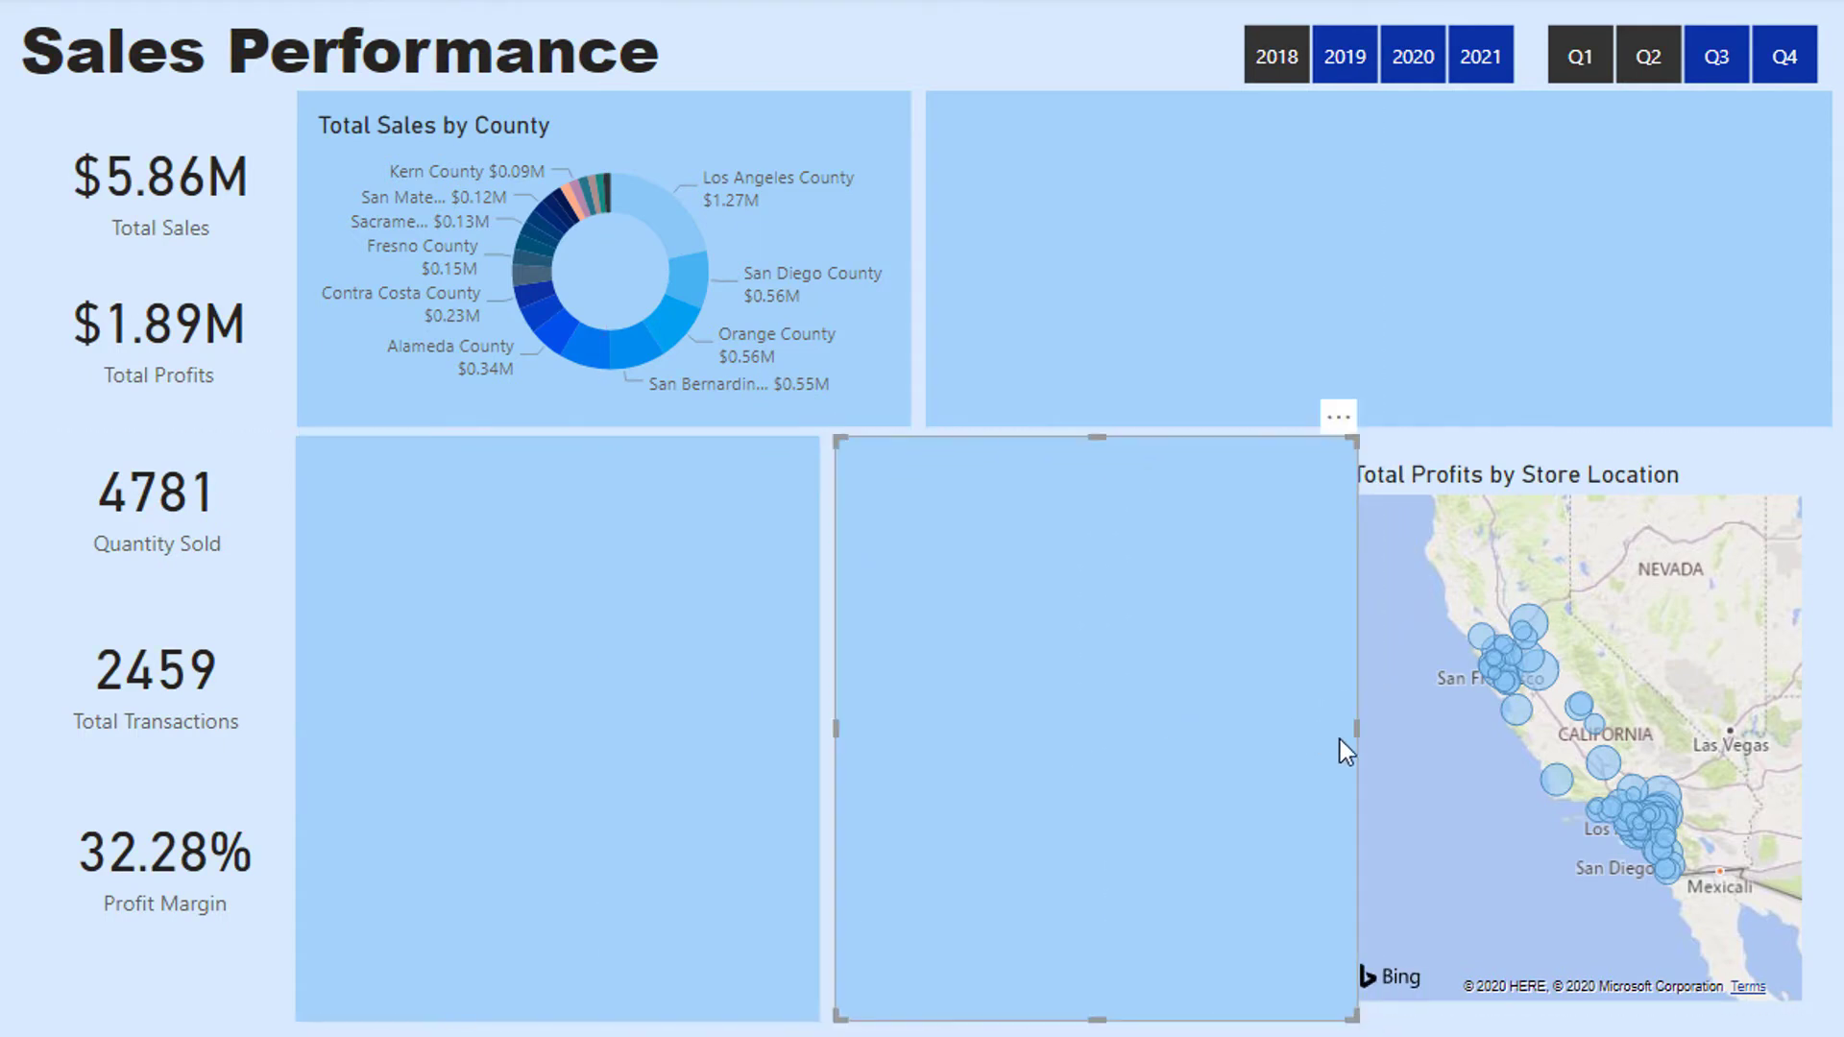
left_click_drag(1340, 727, 1330, 722)
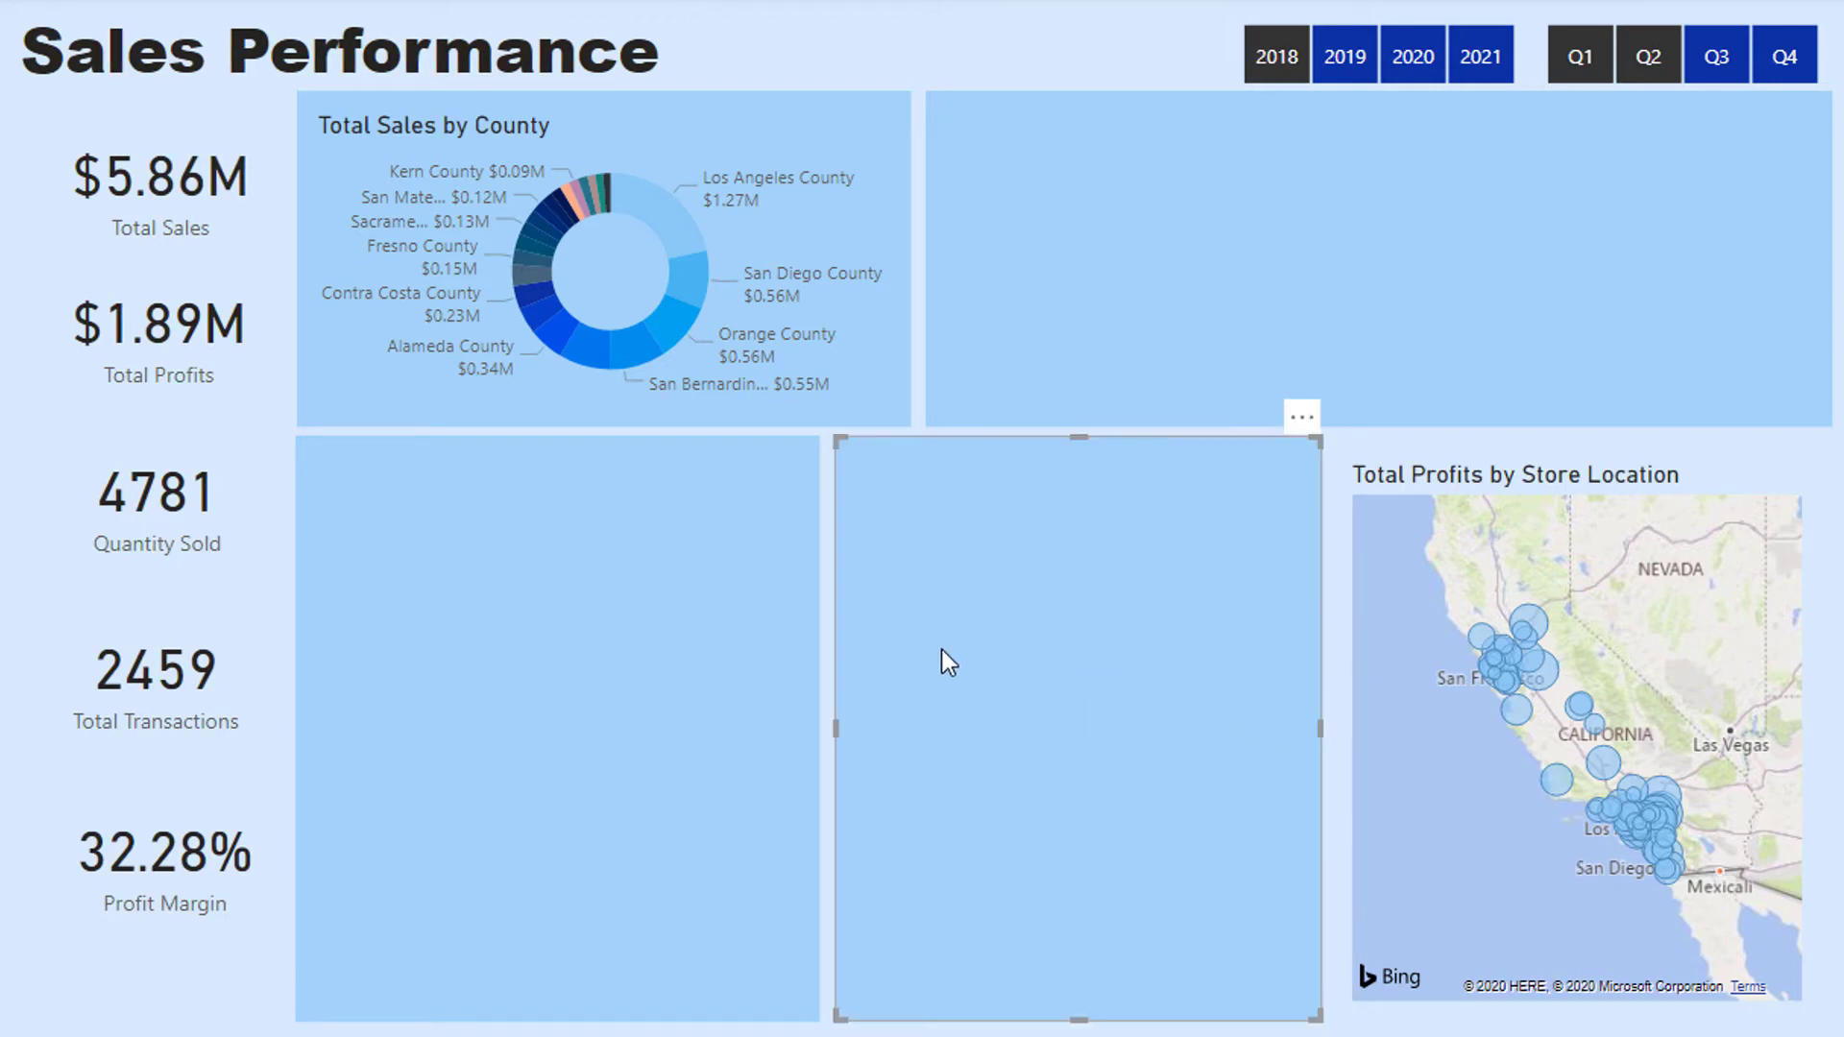
Duplicate the Product Name rectangle over the store location map and nudge the middle rectangle to even the gaps.
key("ctrl+c")
key("ctrl+v")
left_click_drag(1079, 667, 1521, 639)
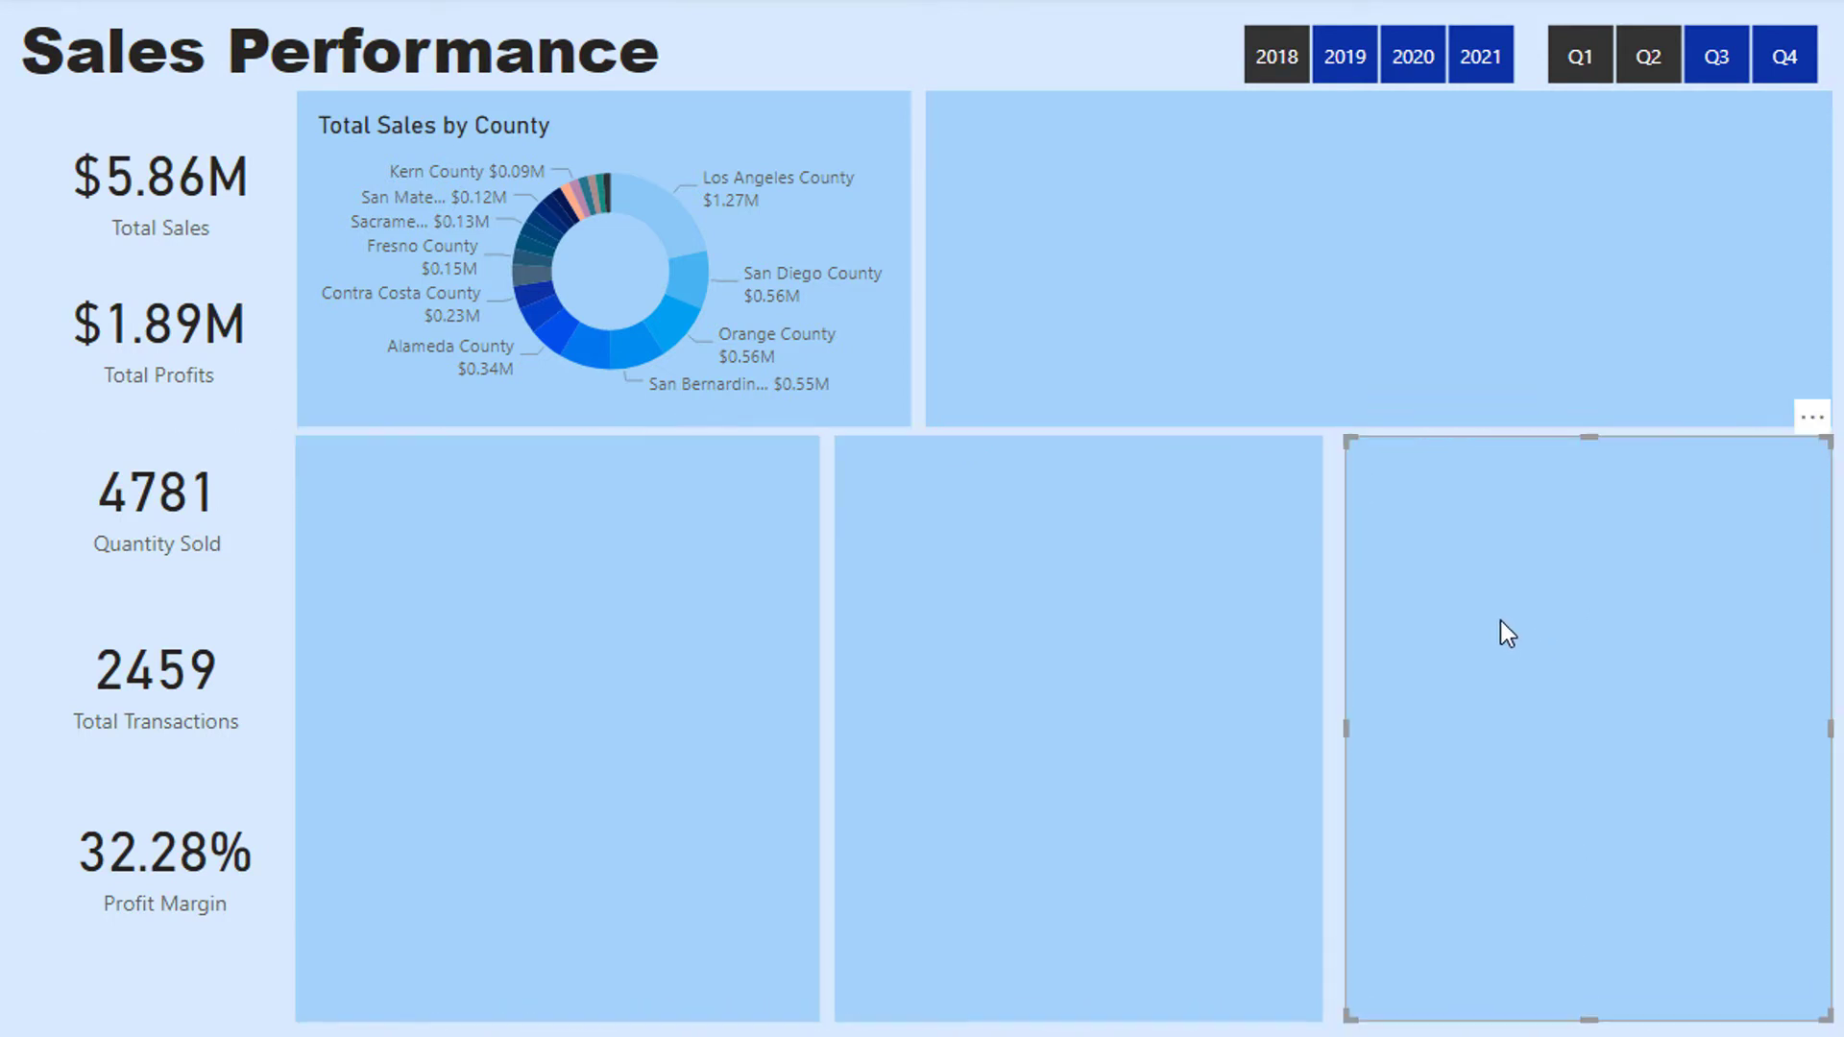
left_click(1228, 600)
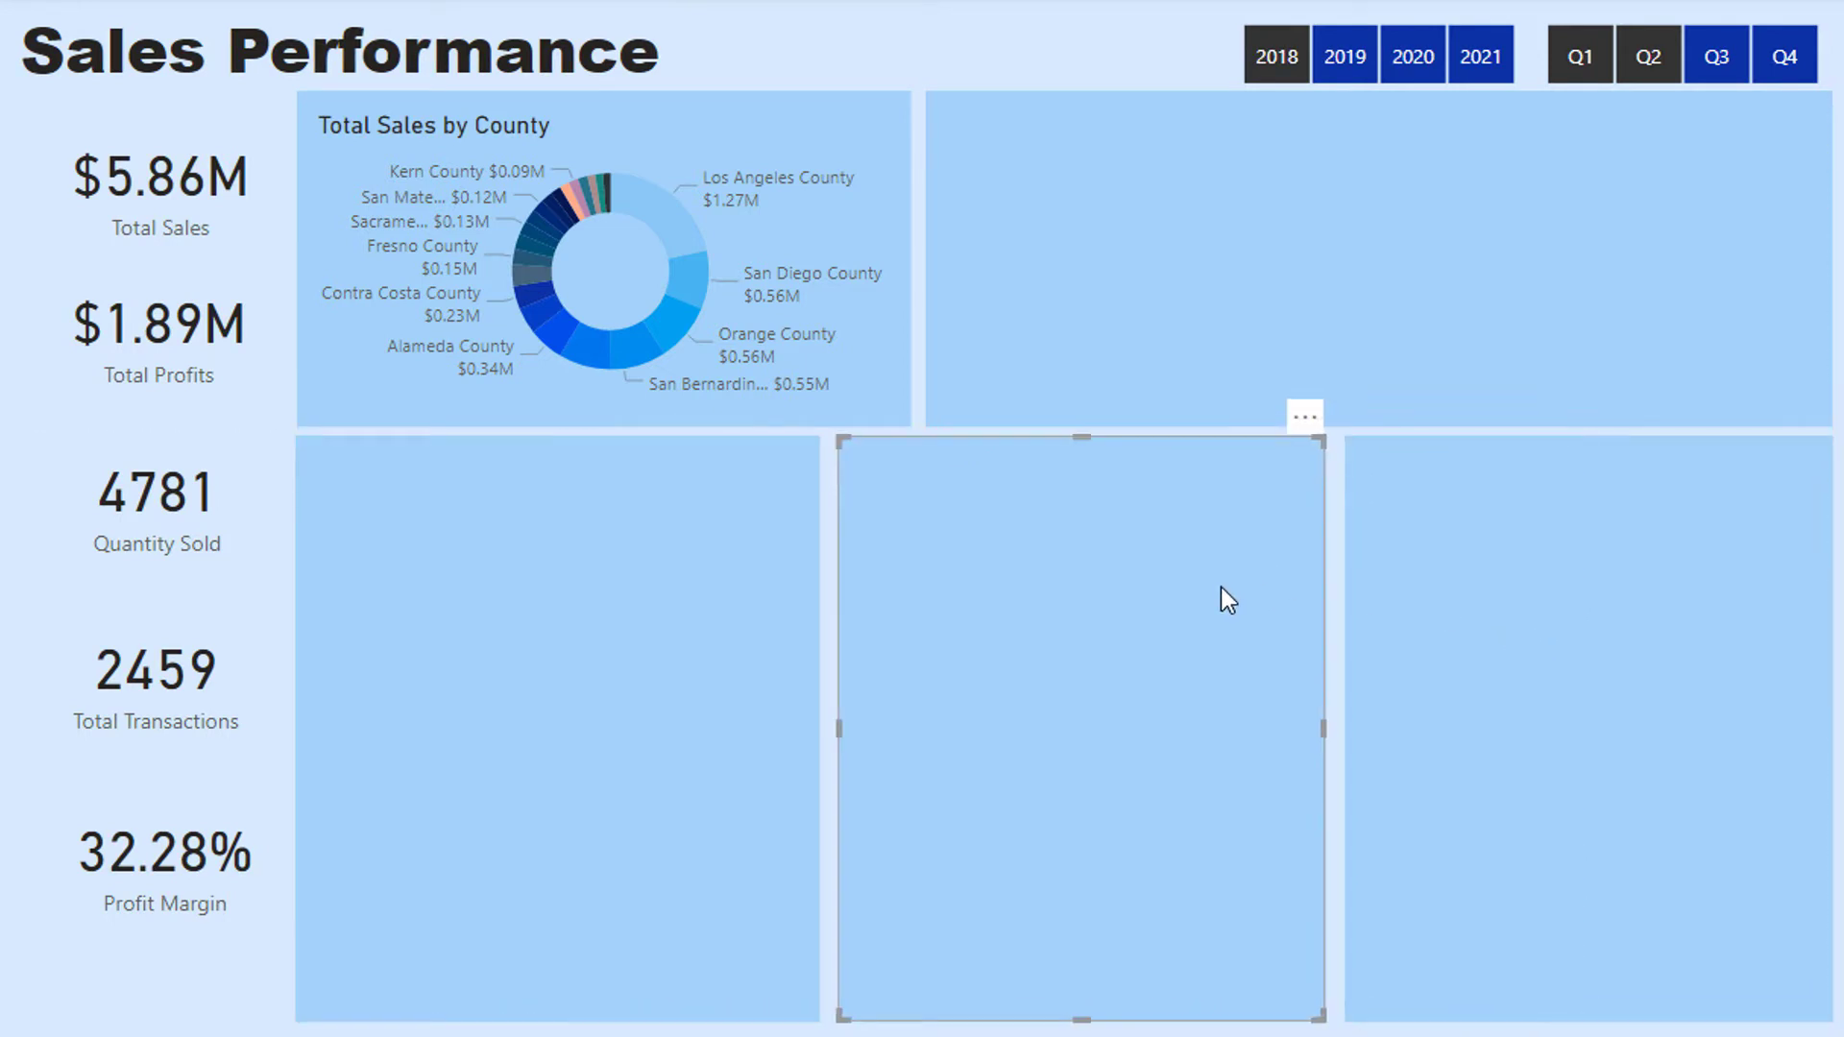
Duplicate the Customer Name rectangle and reshape the copy into a tall, narrow panel covering the column of KPI cards.
left_click(663, 567)
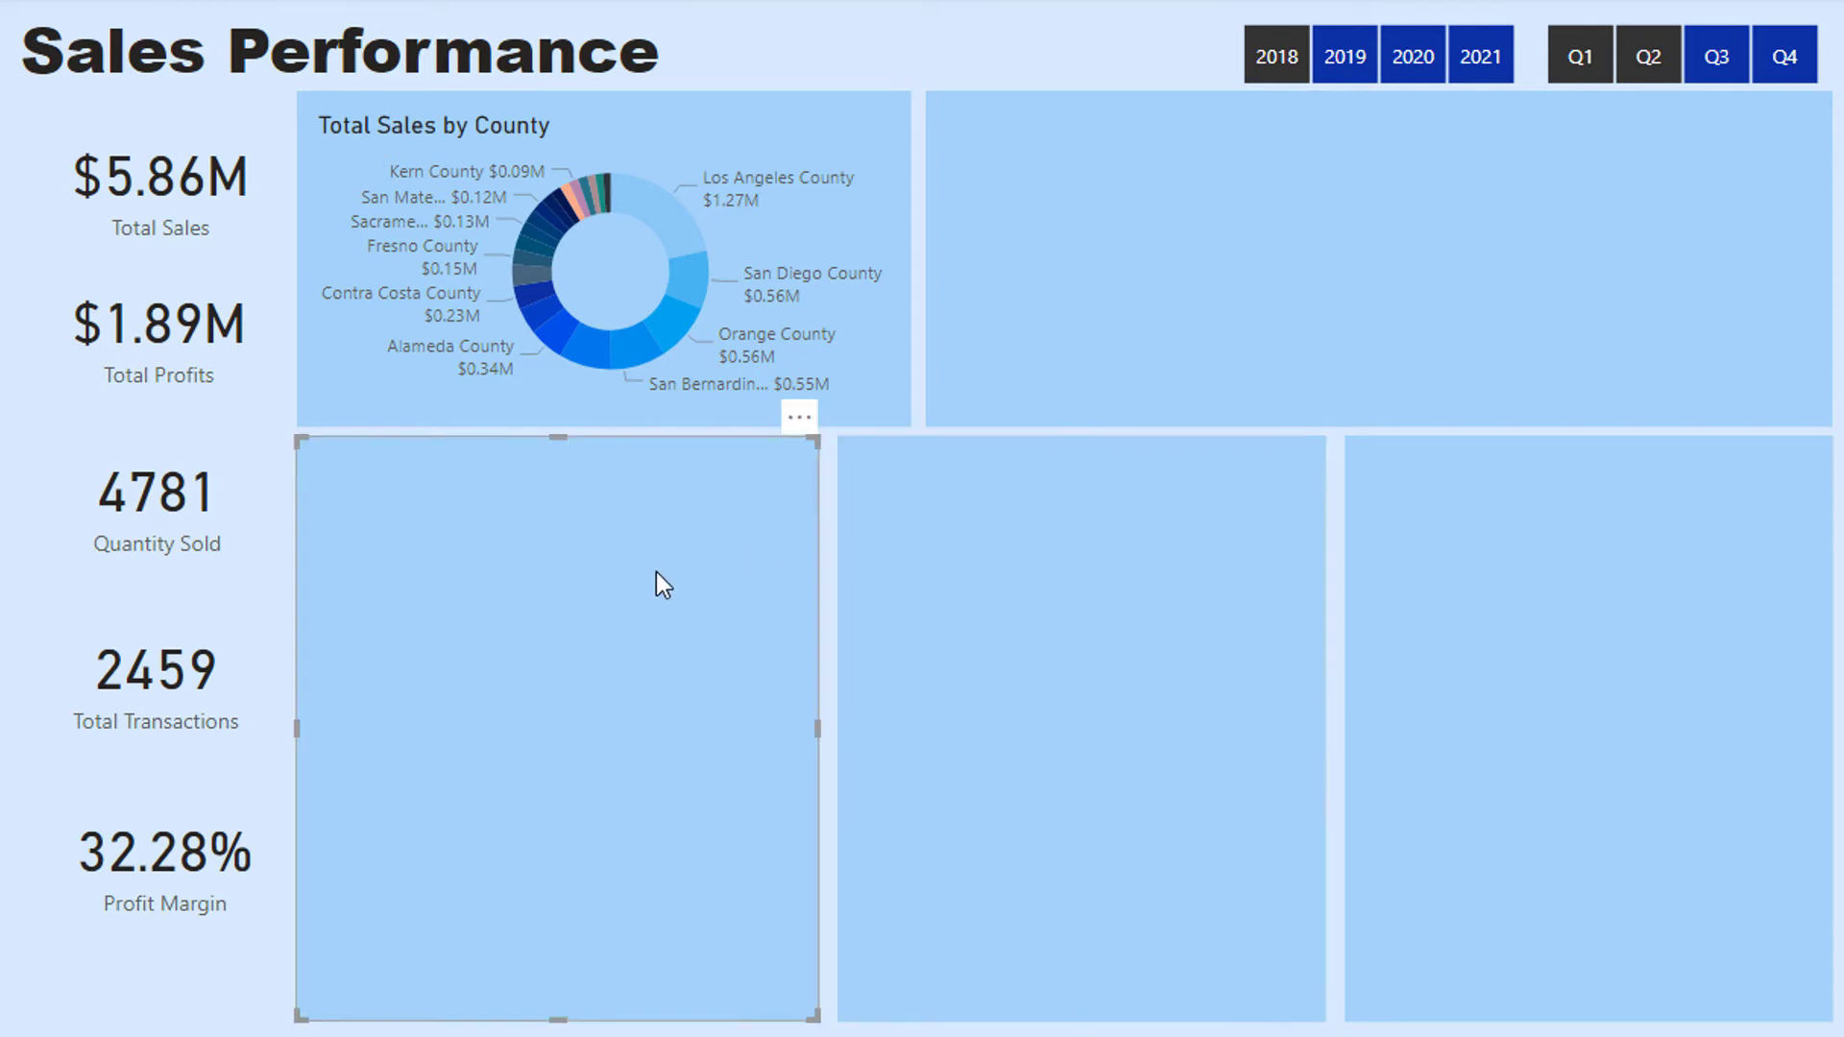
left_click_drag(576, 585, 295, 226)
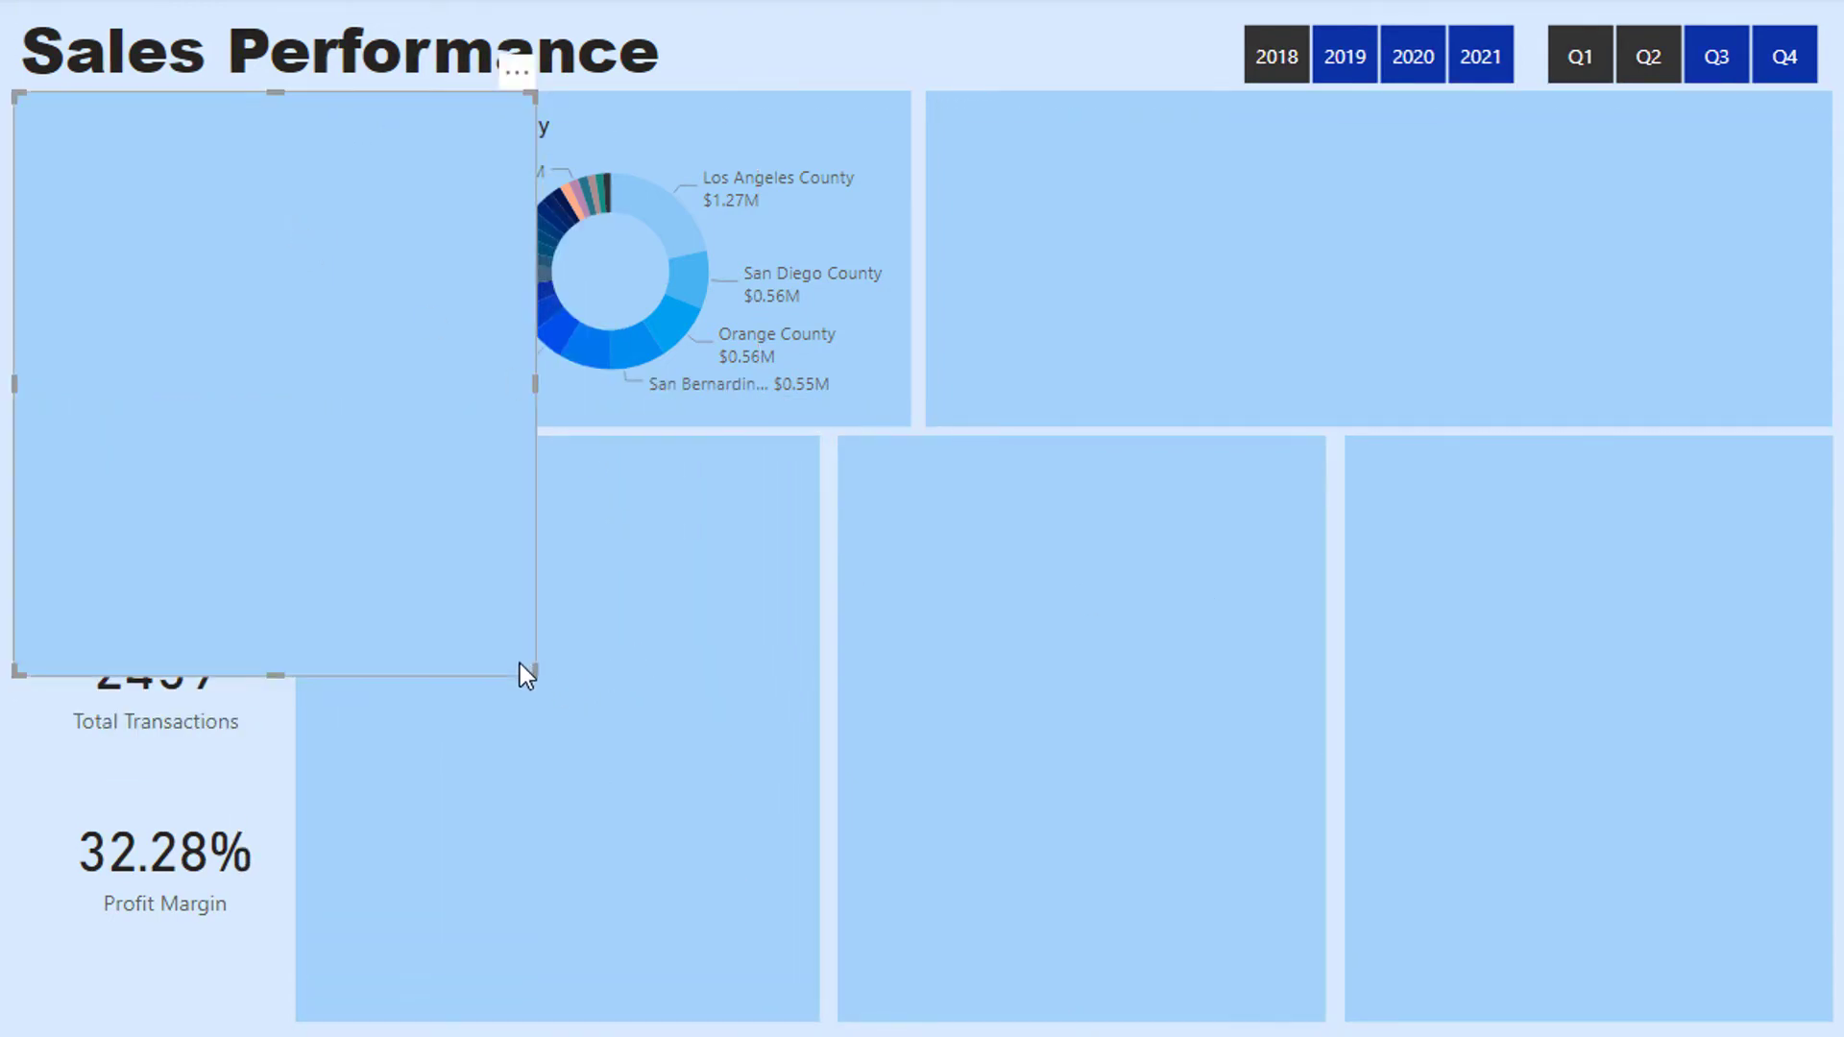
left_click_drag(531, 668, 277, 1007)
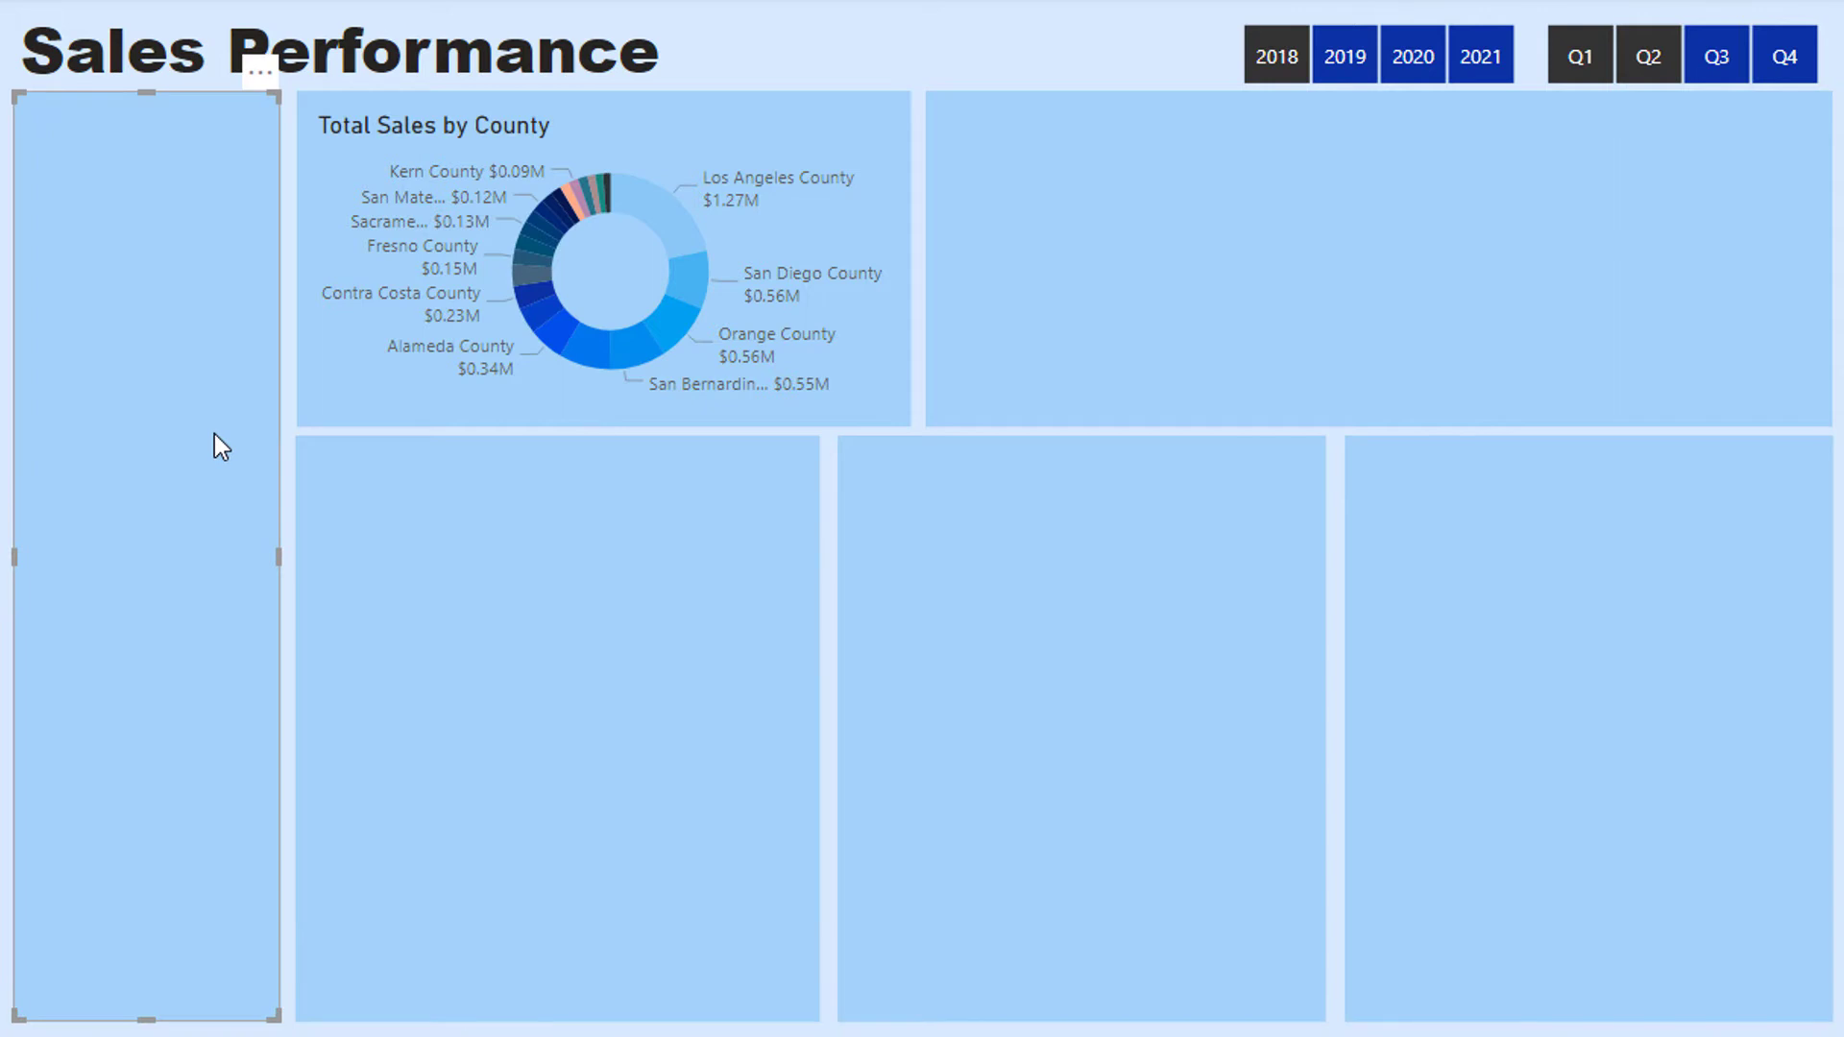
Select the KPI, Customer Name, Product Name, map and Date rectangles together and send them to the back.
left_click(469, 526)
left_click(55, 500)
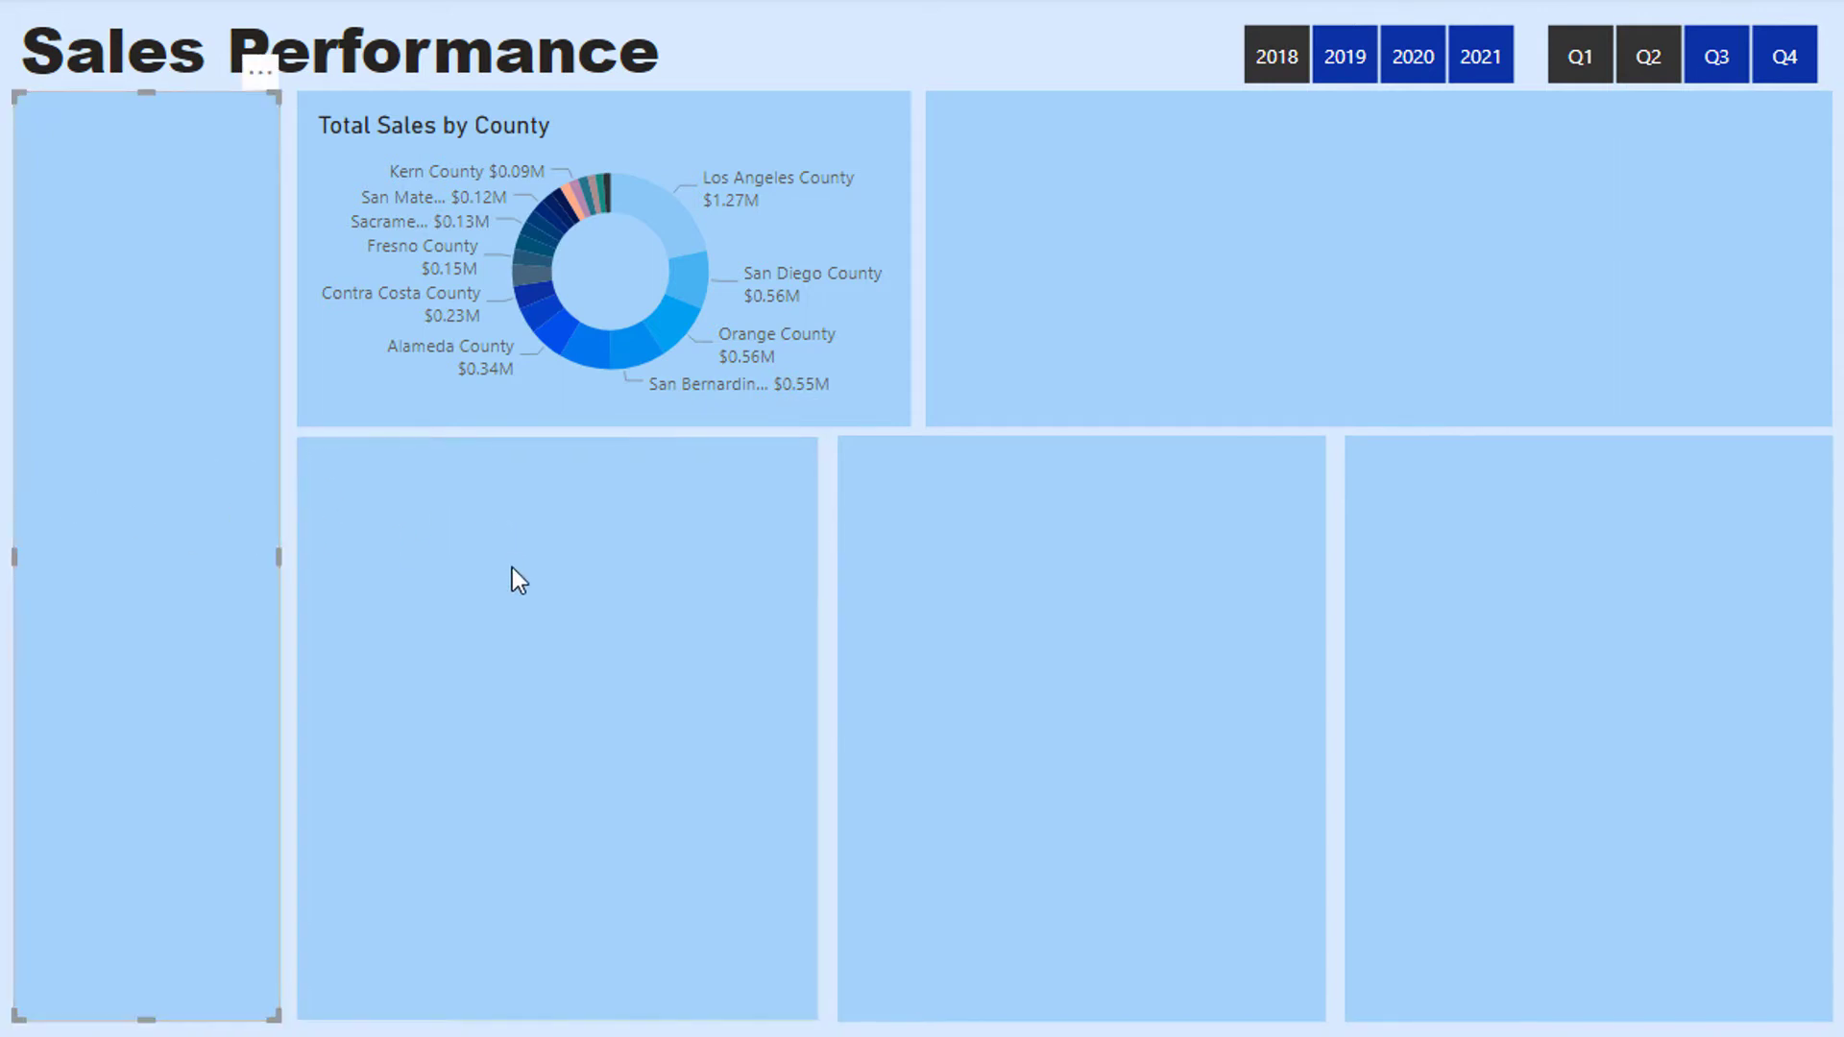
left_click(511, 570, "ctrl")
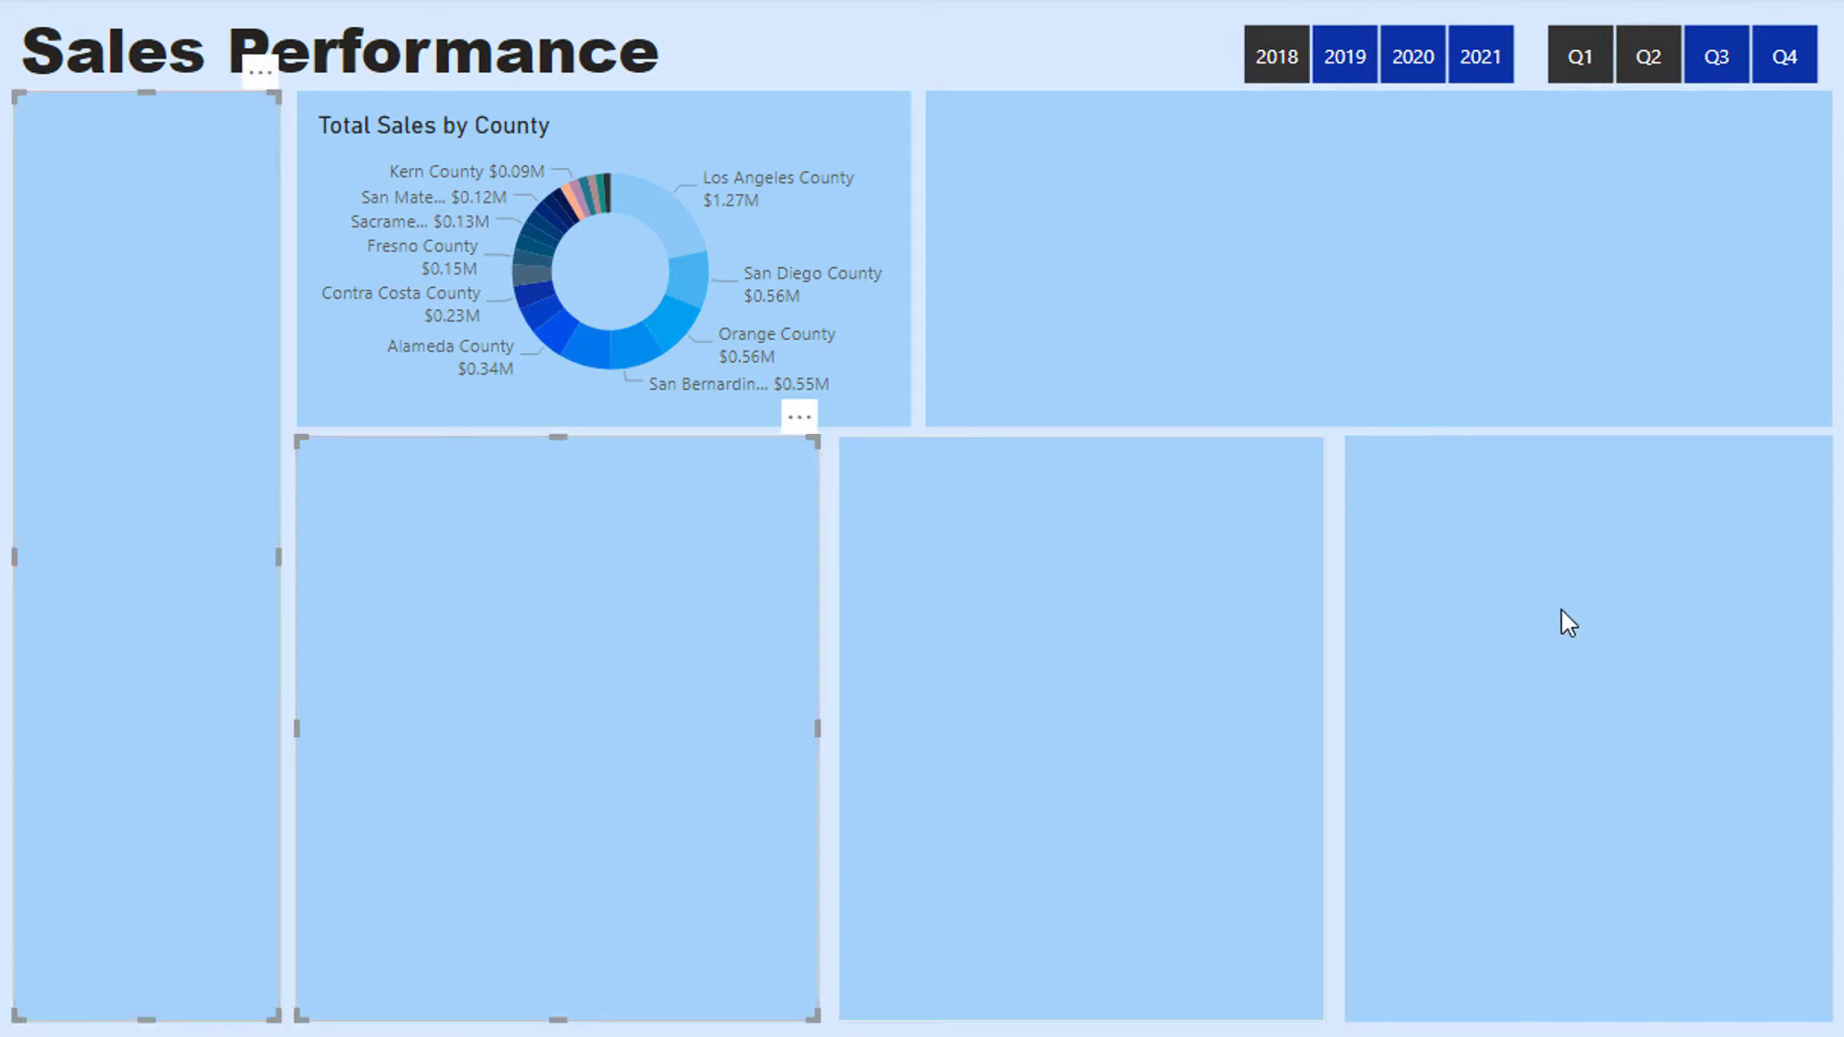
left_click(1221, 538, "ctrl")
left_click(1484, 540, "ctrl")
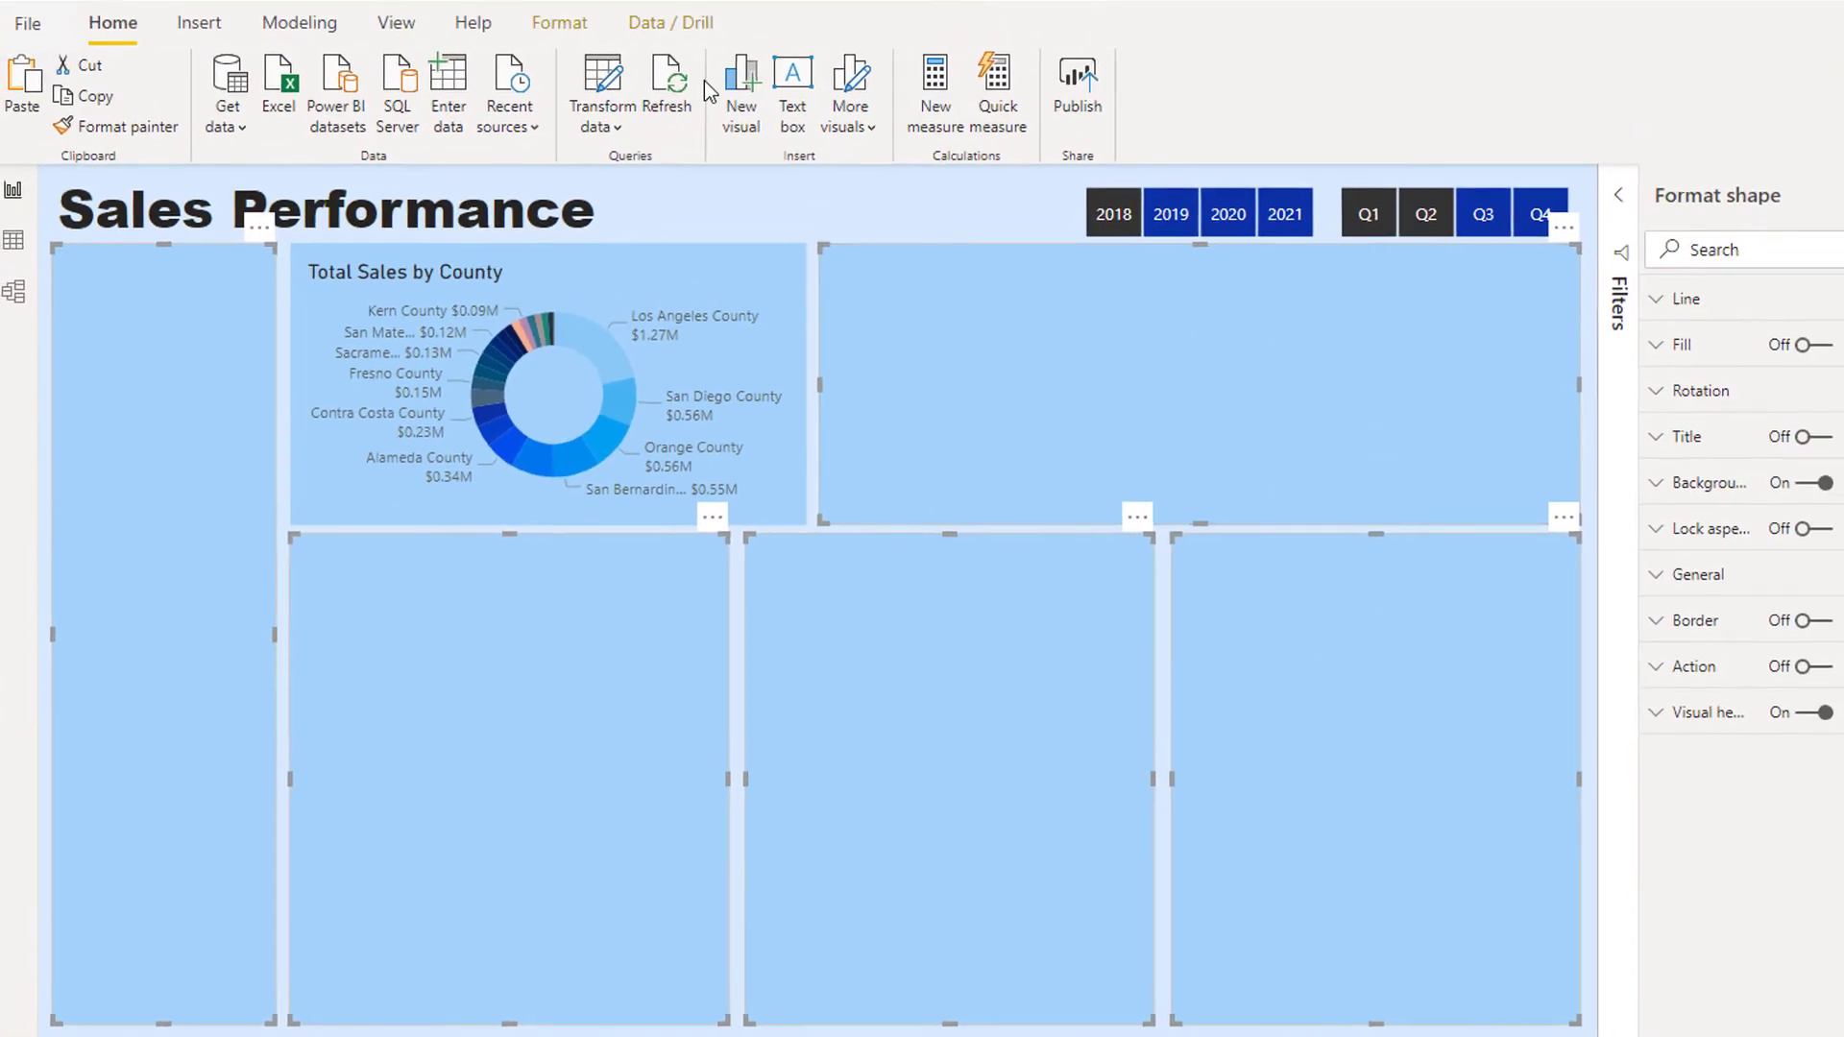
left_click(555, 78)
left_click(450, 162)
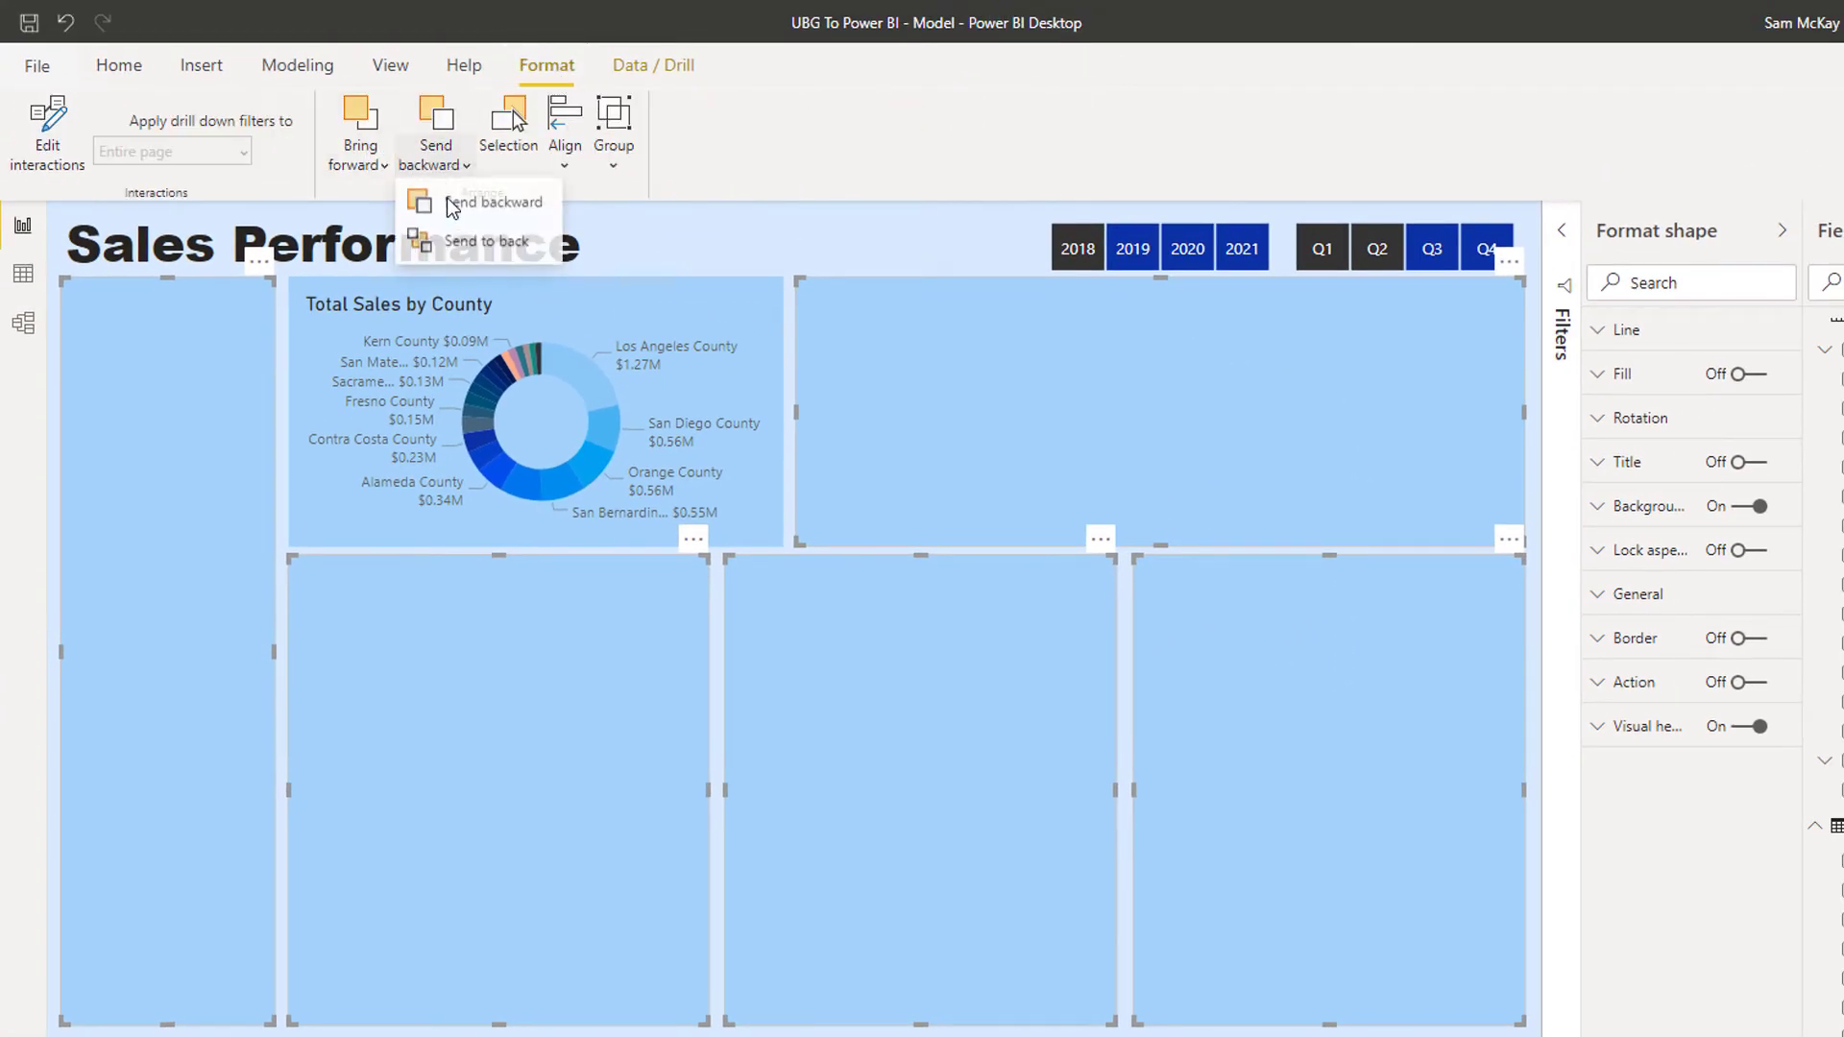
left_click(459, 244)
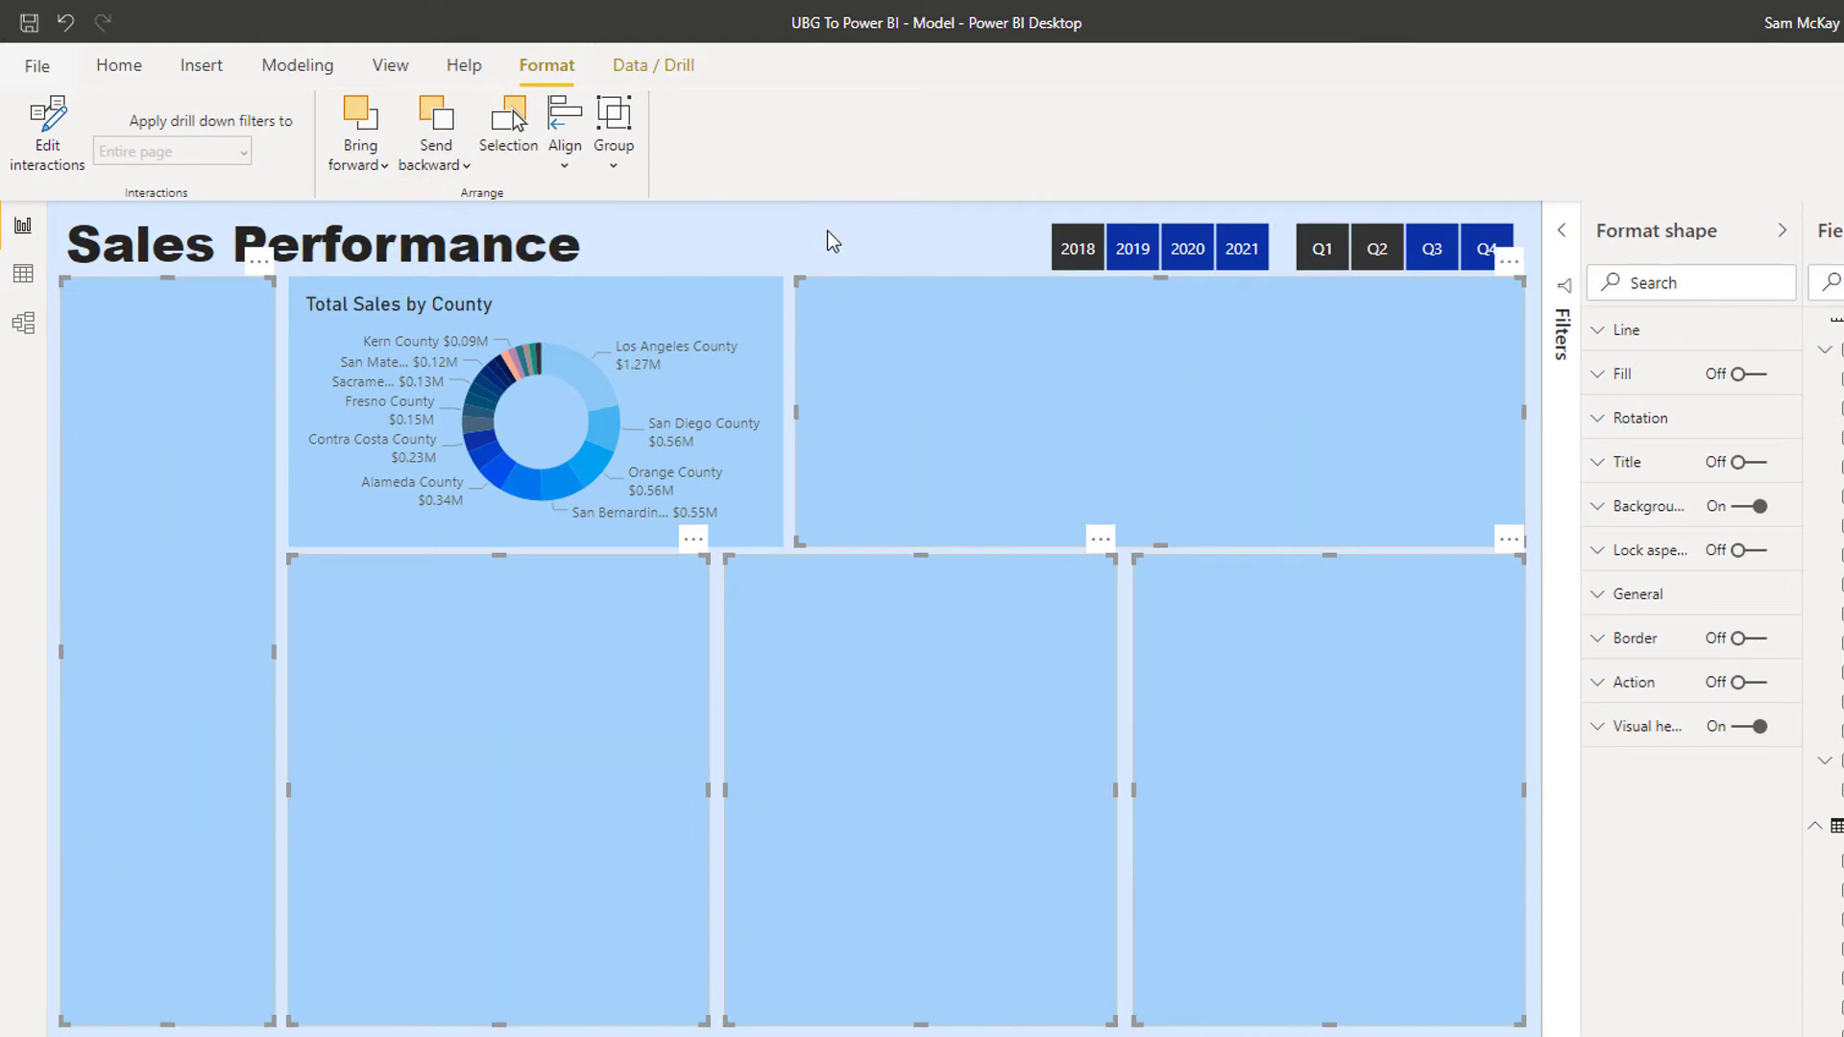
left_click(826, 230)
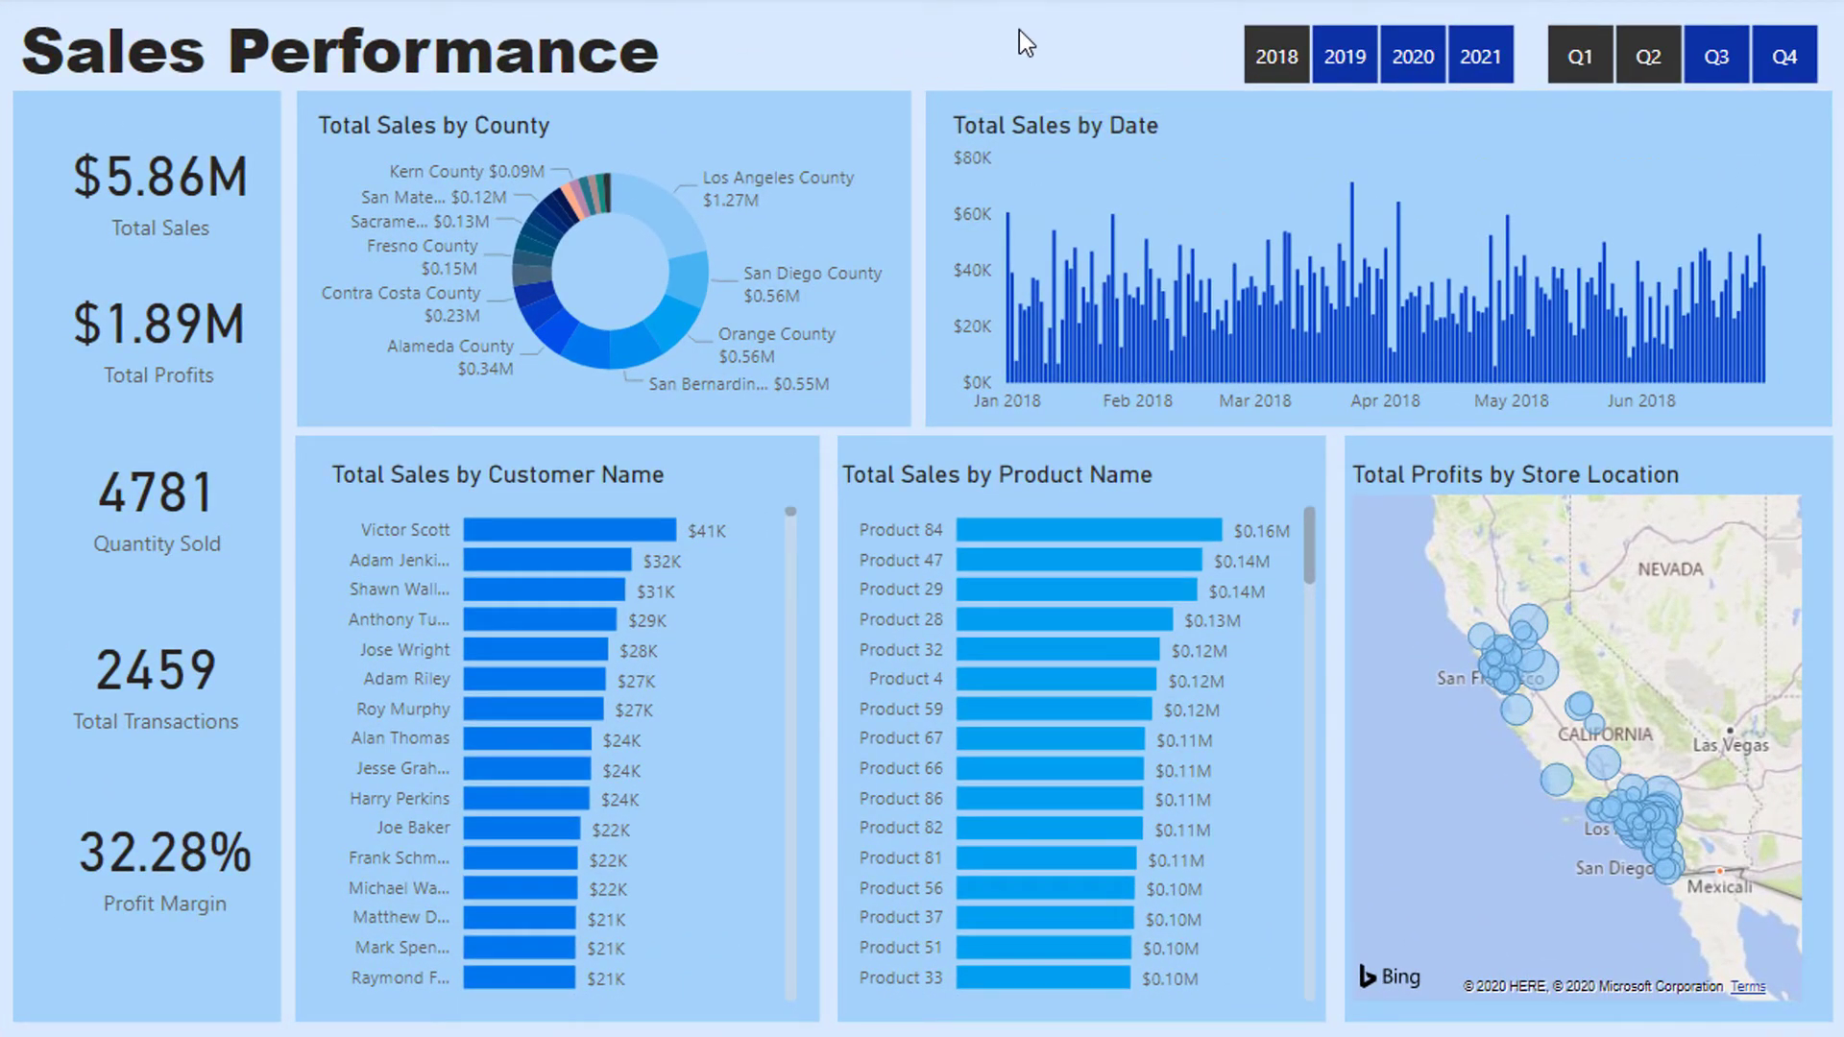
Move the Total Profits by Store Location map slightly so it sits centered within its background rectangle.
left_click(933, 130)
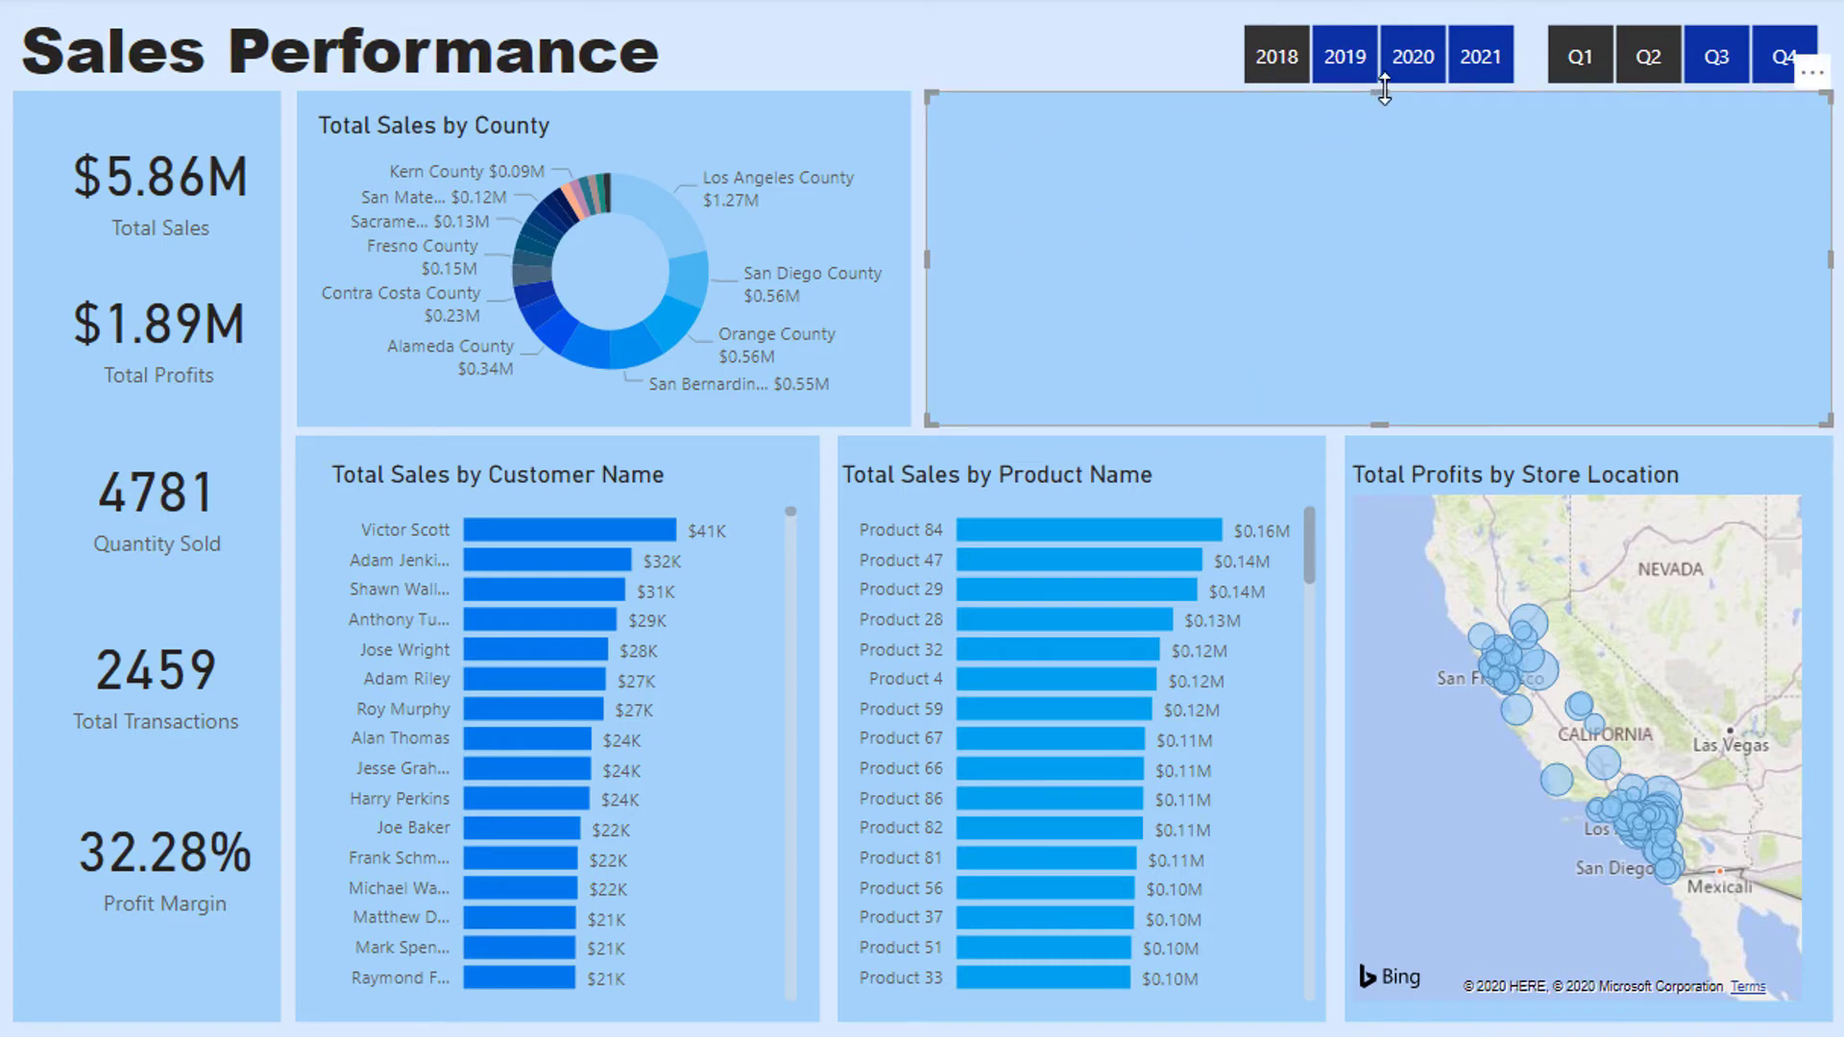
left_click(1150, 23)
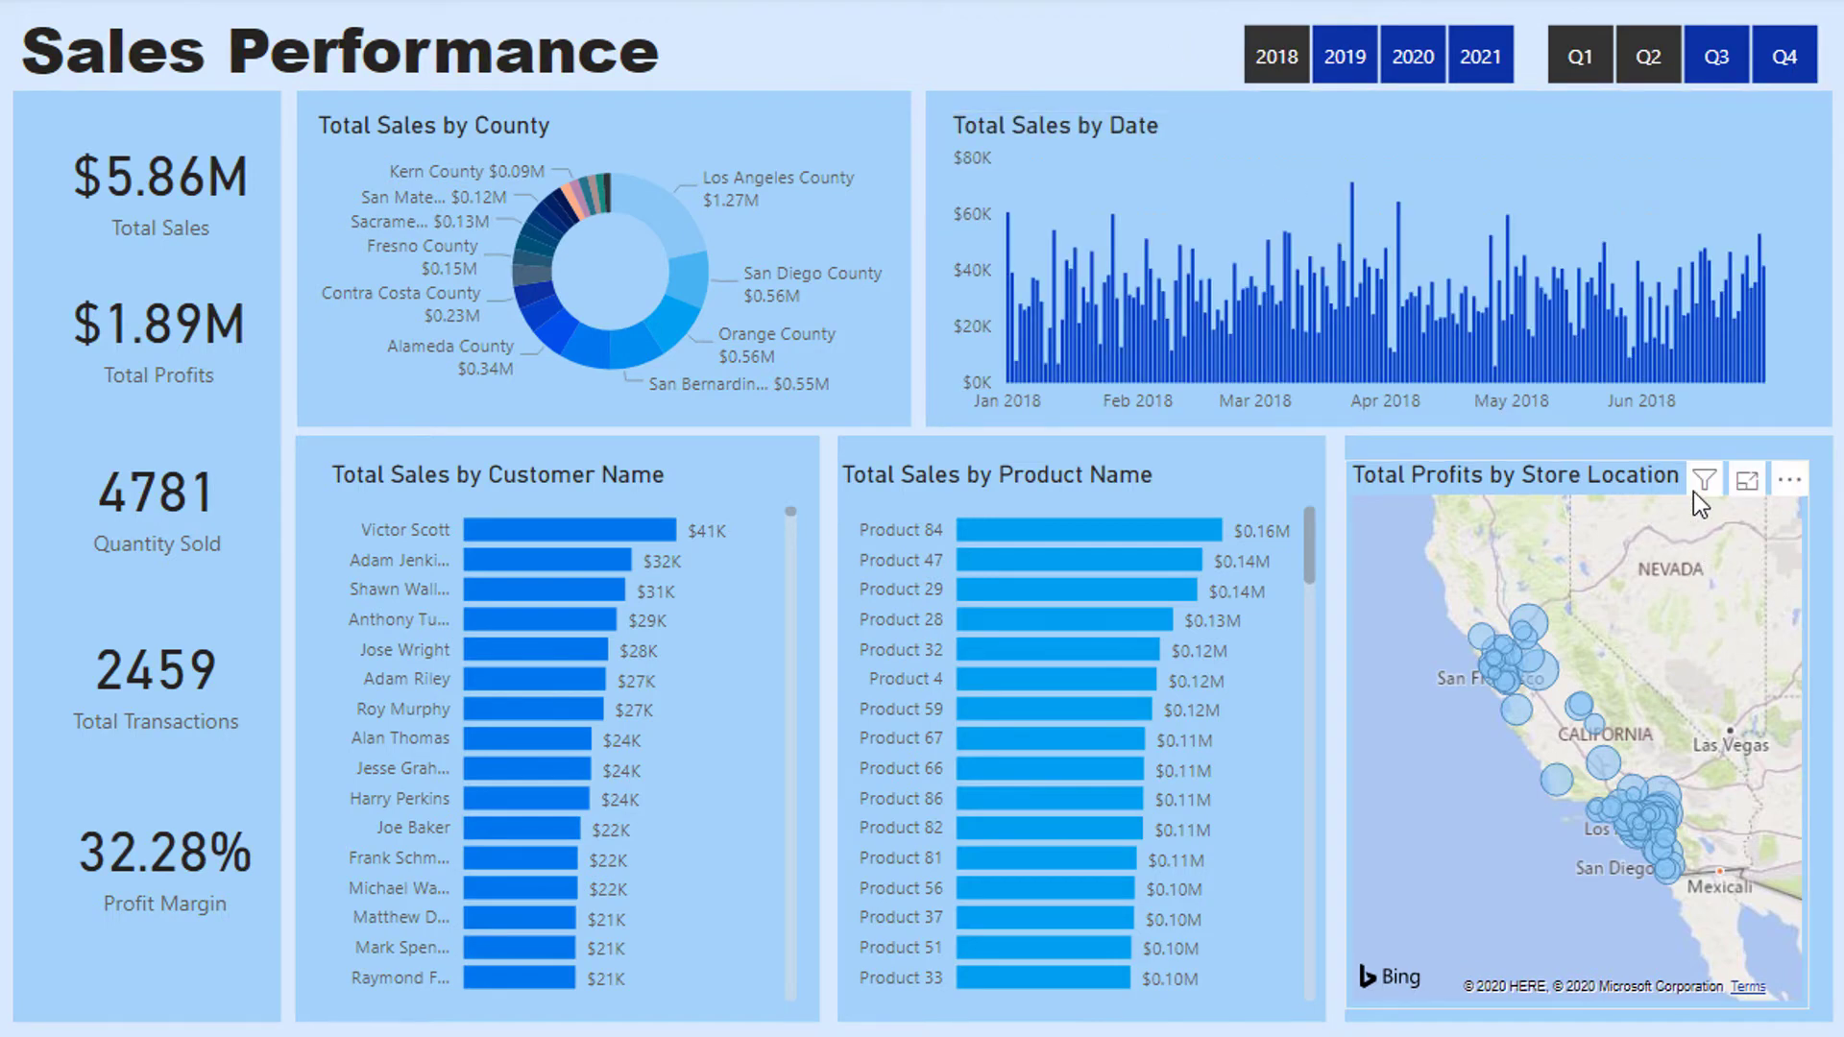
left_click(1604, 478)
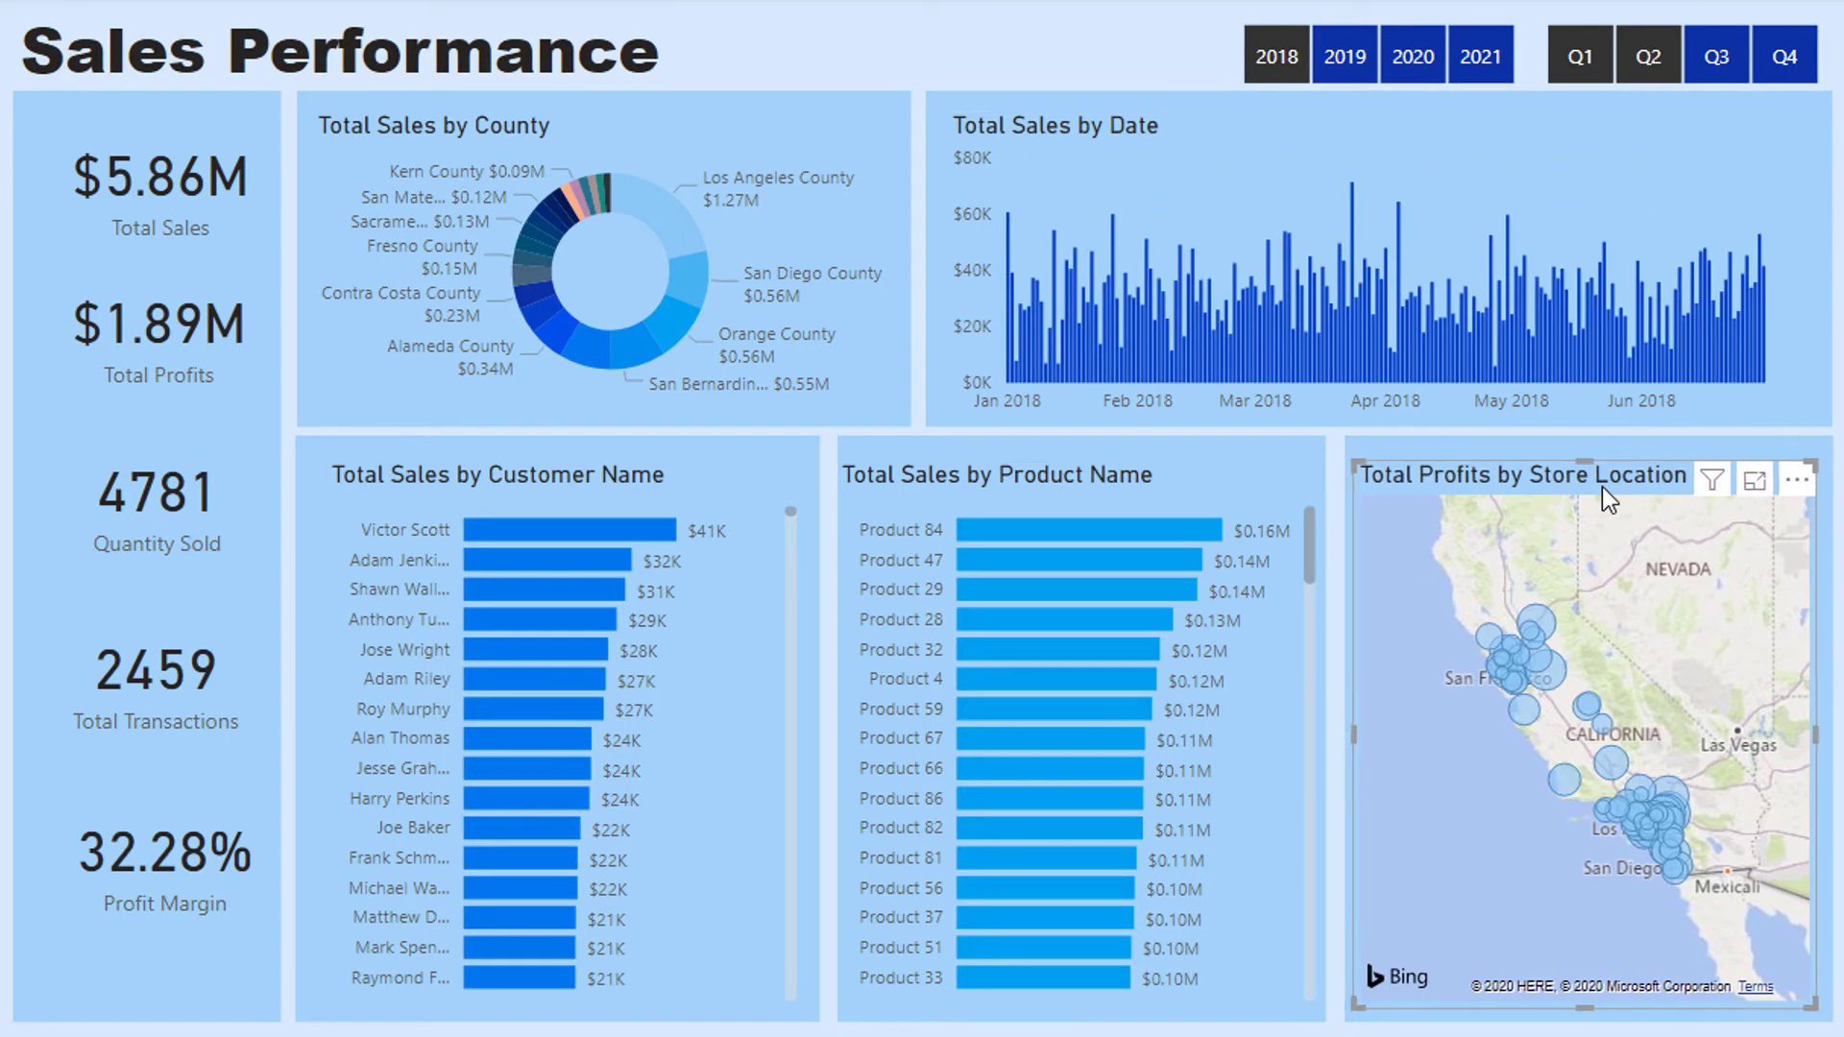
left_click_drag(1602, 486, 1612, 478)
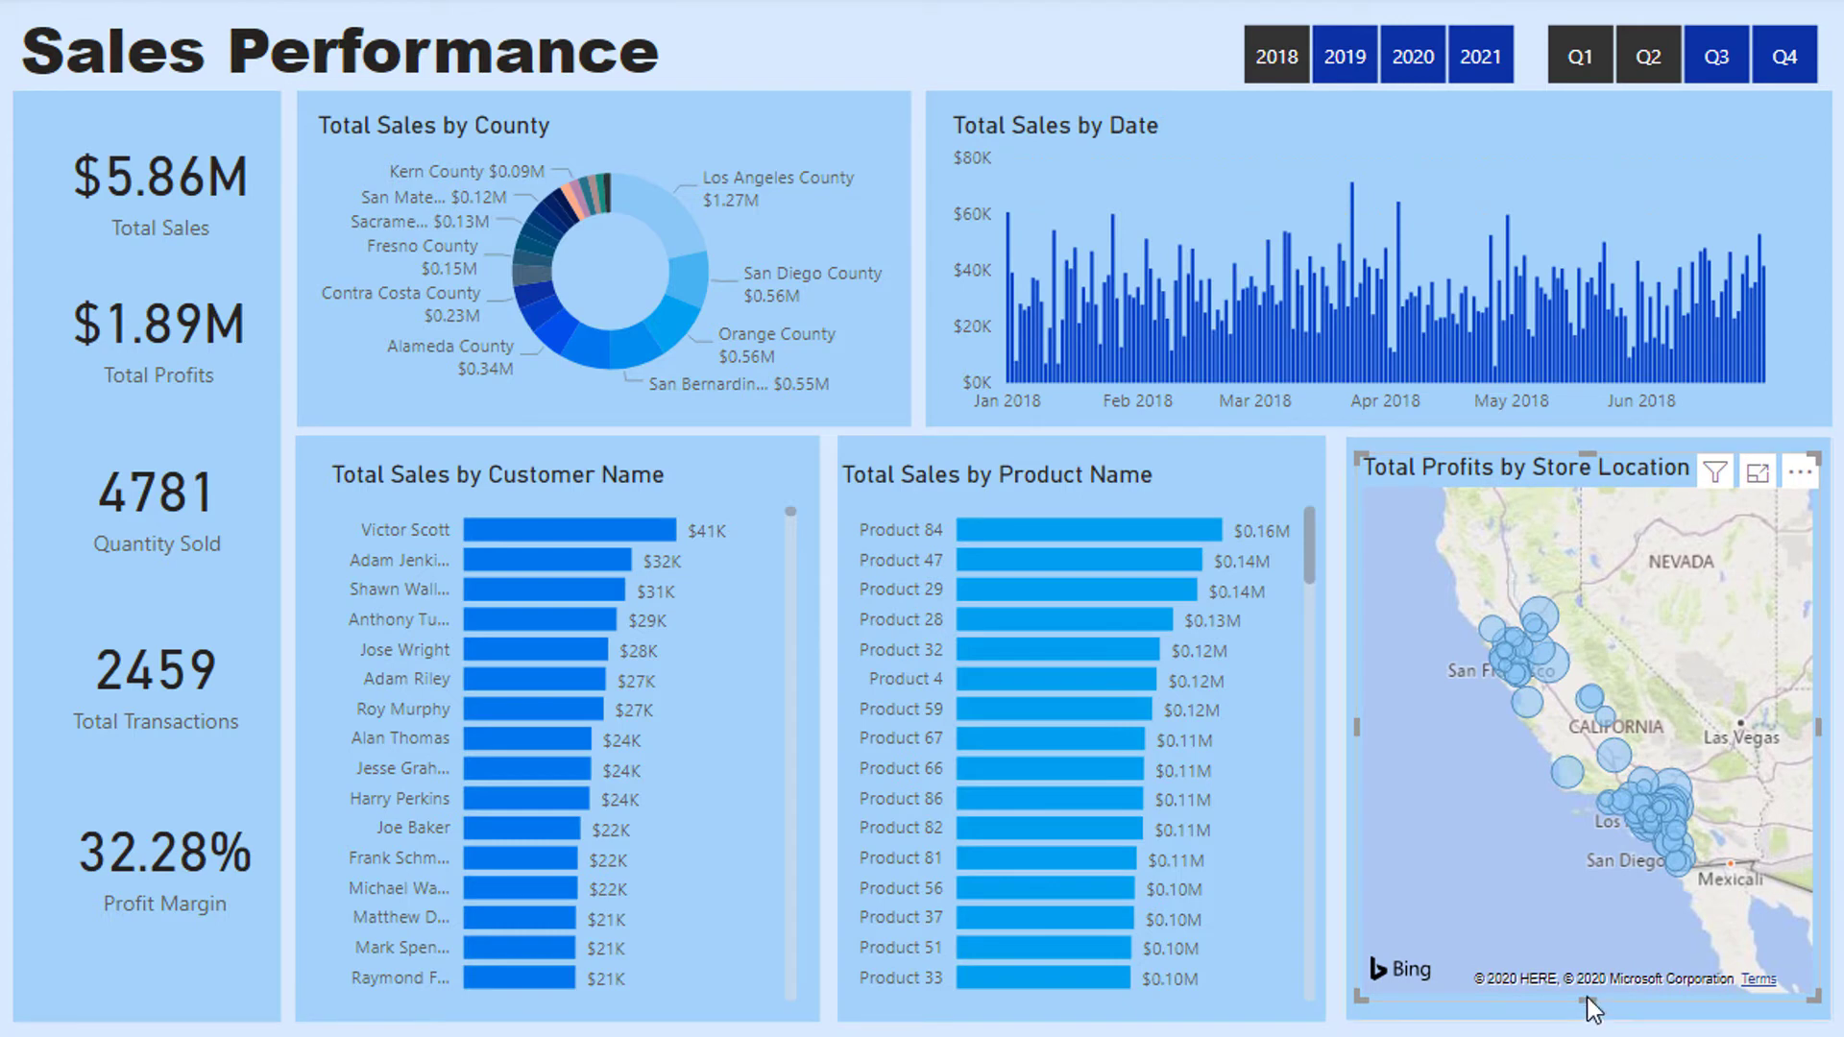
Shift the Total Sales by Product Name chart slightly up and narrow it to fit inside its background rectangle.
left_click(1183, 477)
left_click_drag(1183, 476, 1188, 467)
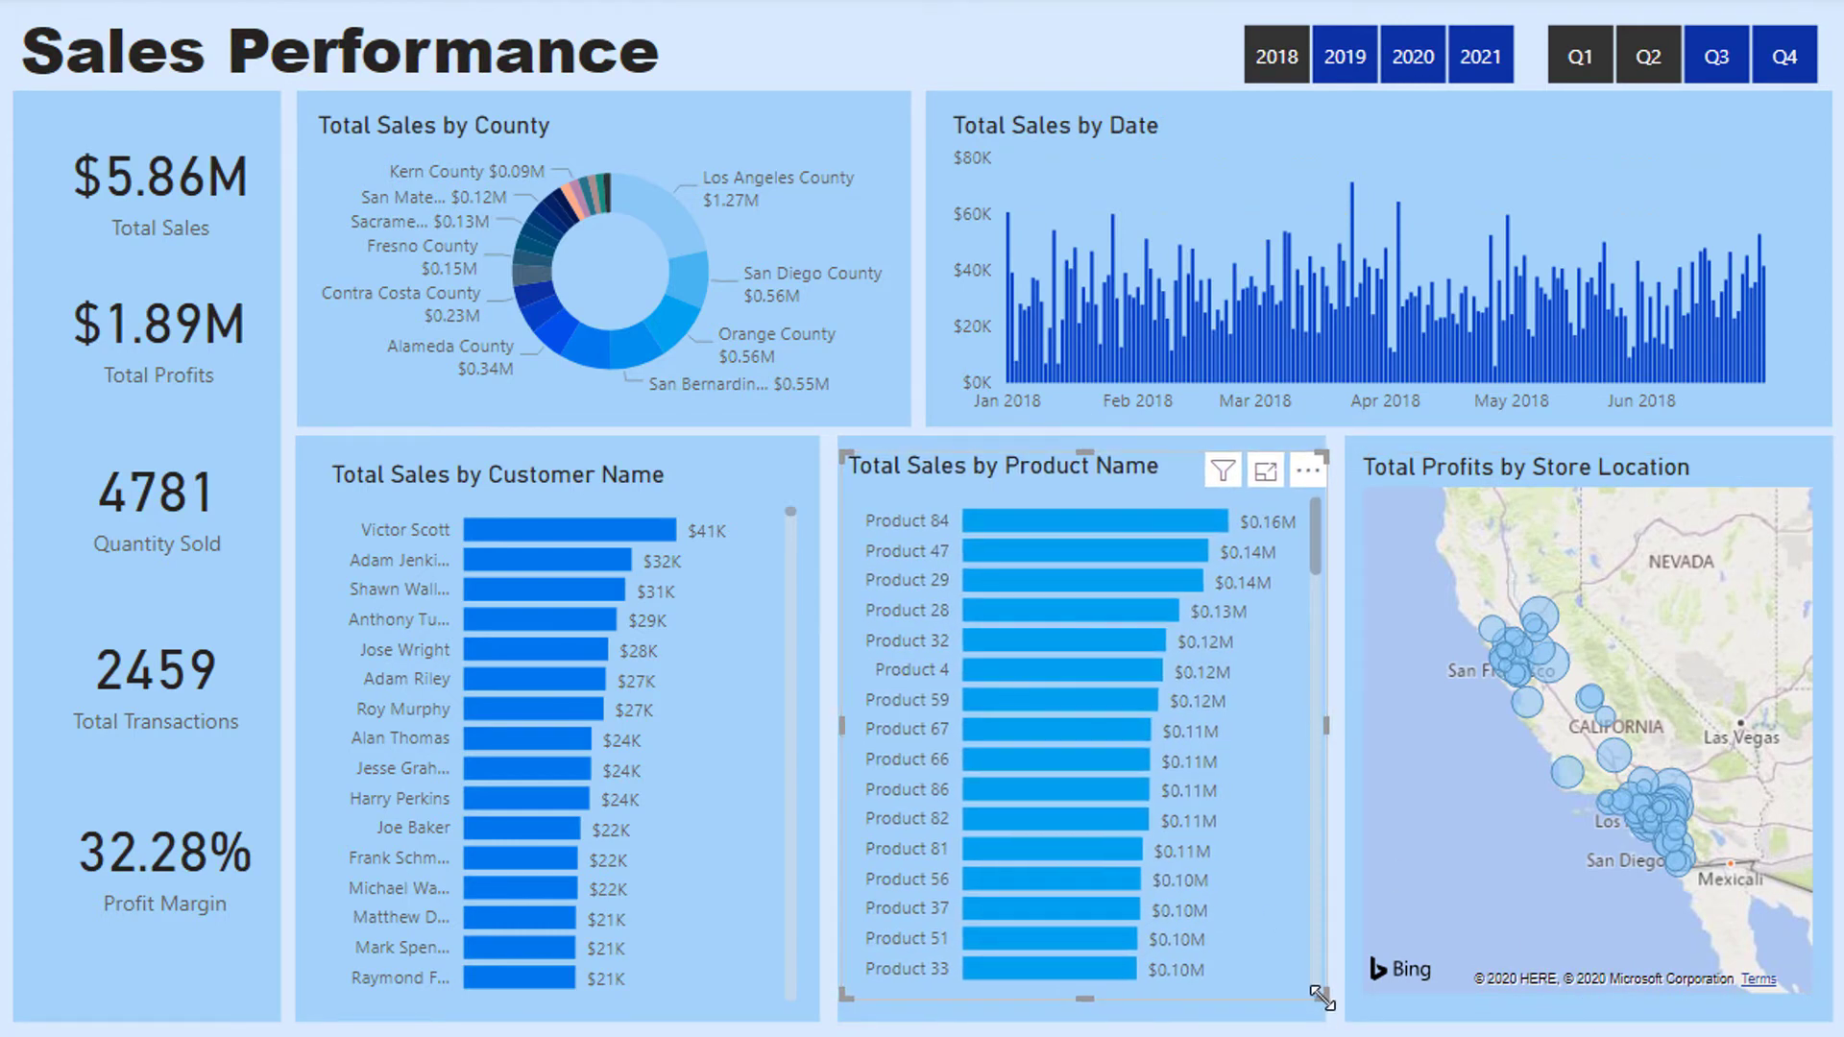
left_click_drag(1321, 995, 1288, 1000)
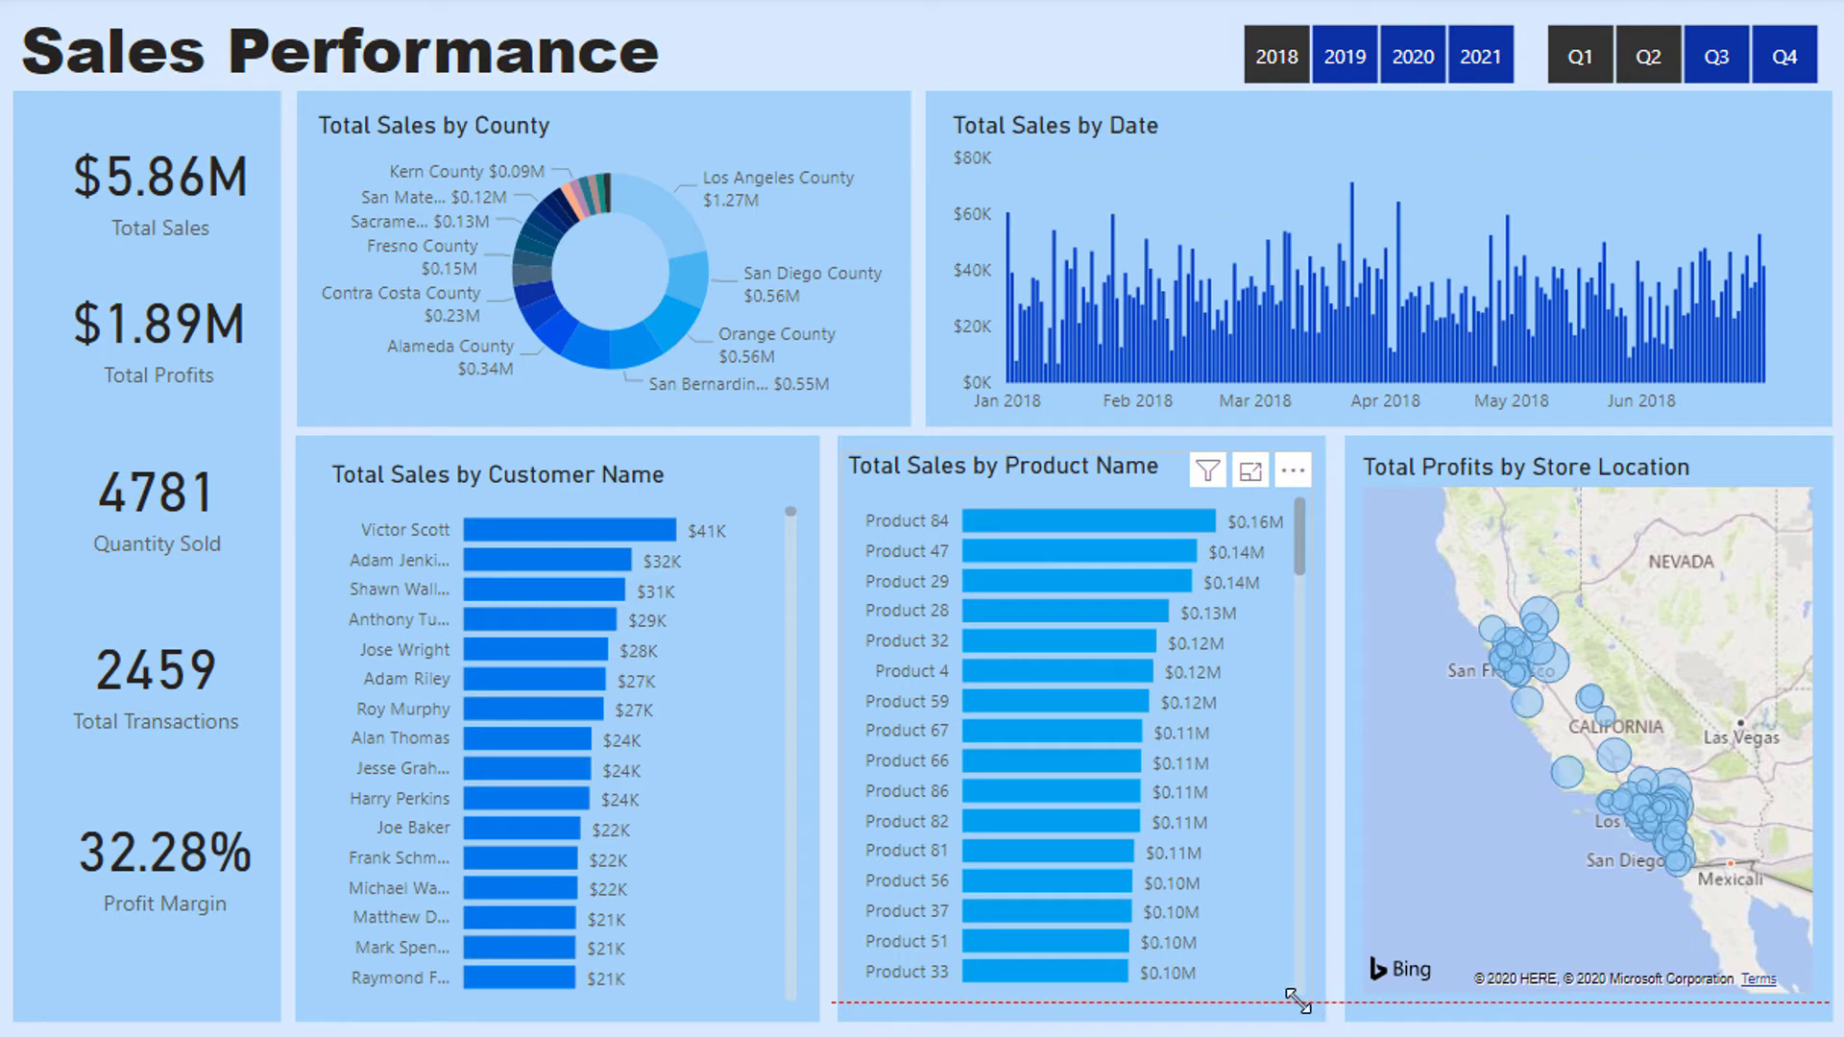
Select all five KPI cards together and set their data label color to the darkest blue theme color.
left_click(124, 176)
left_click(196, 398, "ctrl")
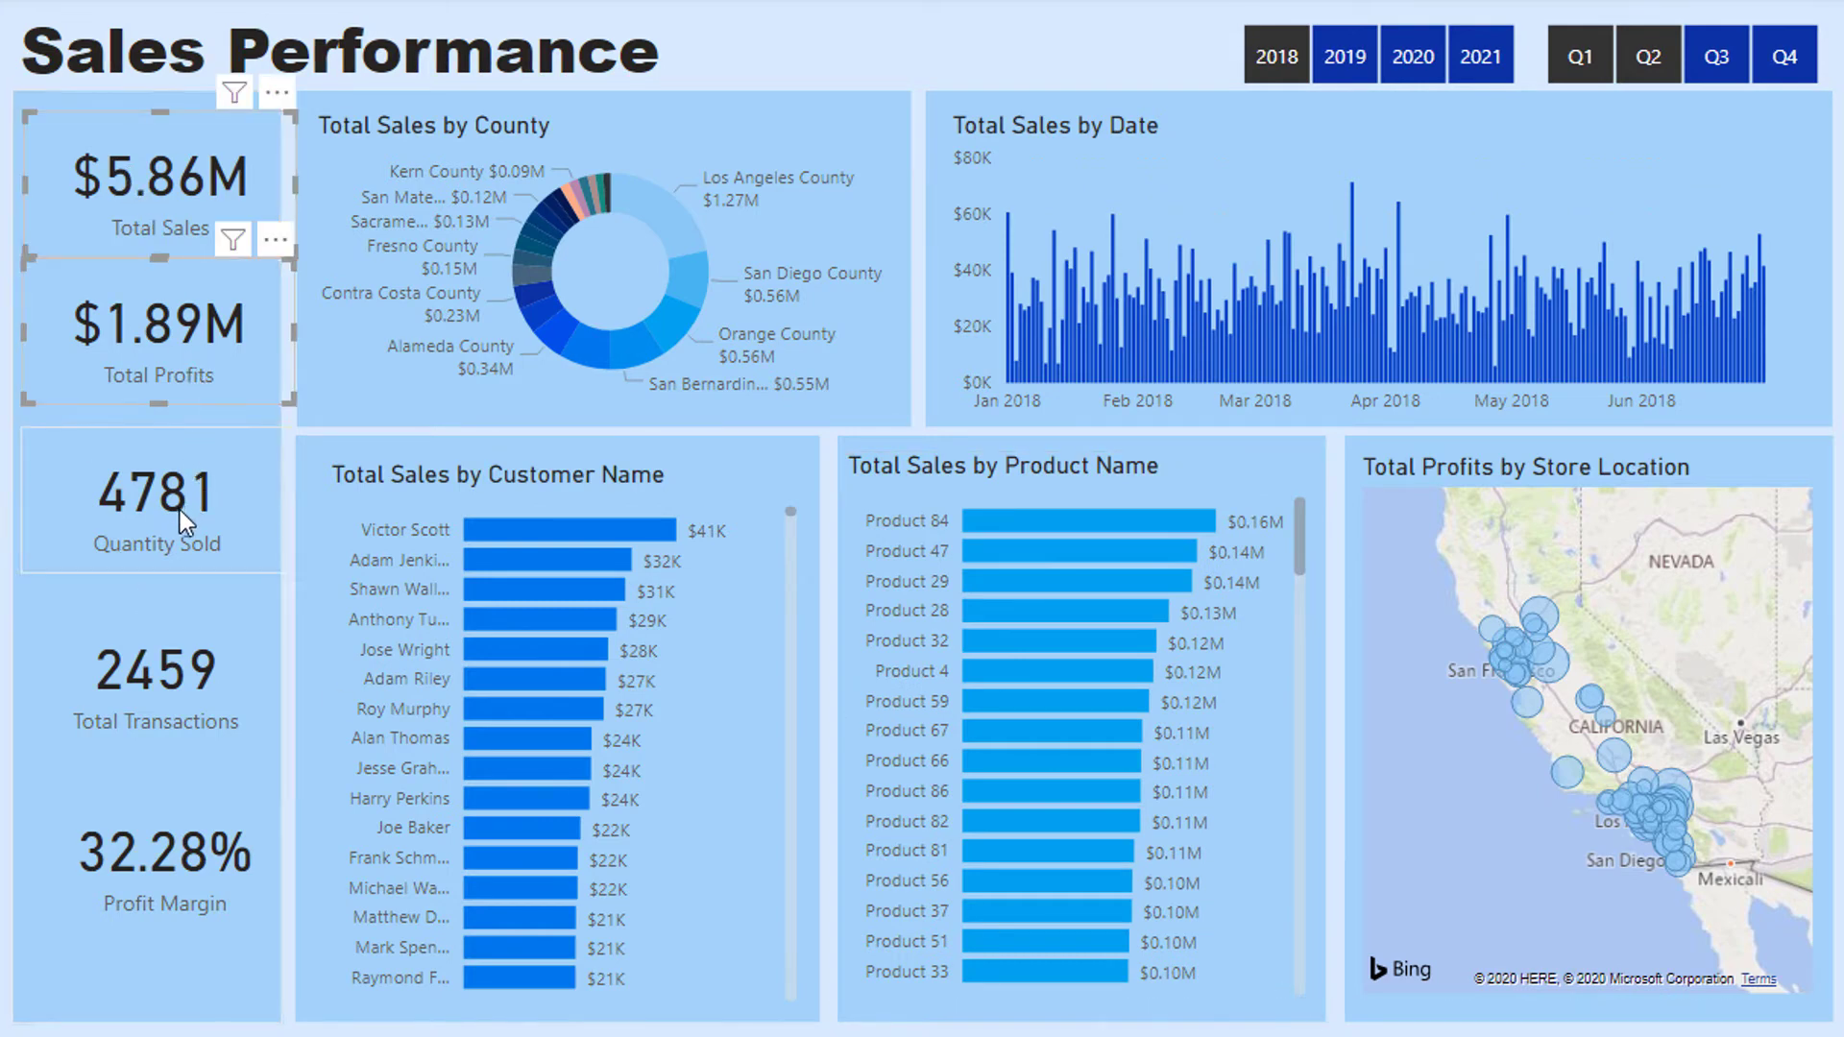
left_click(158, 699, "ctrl")
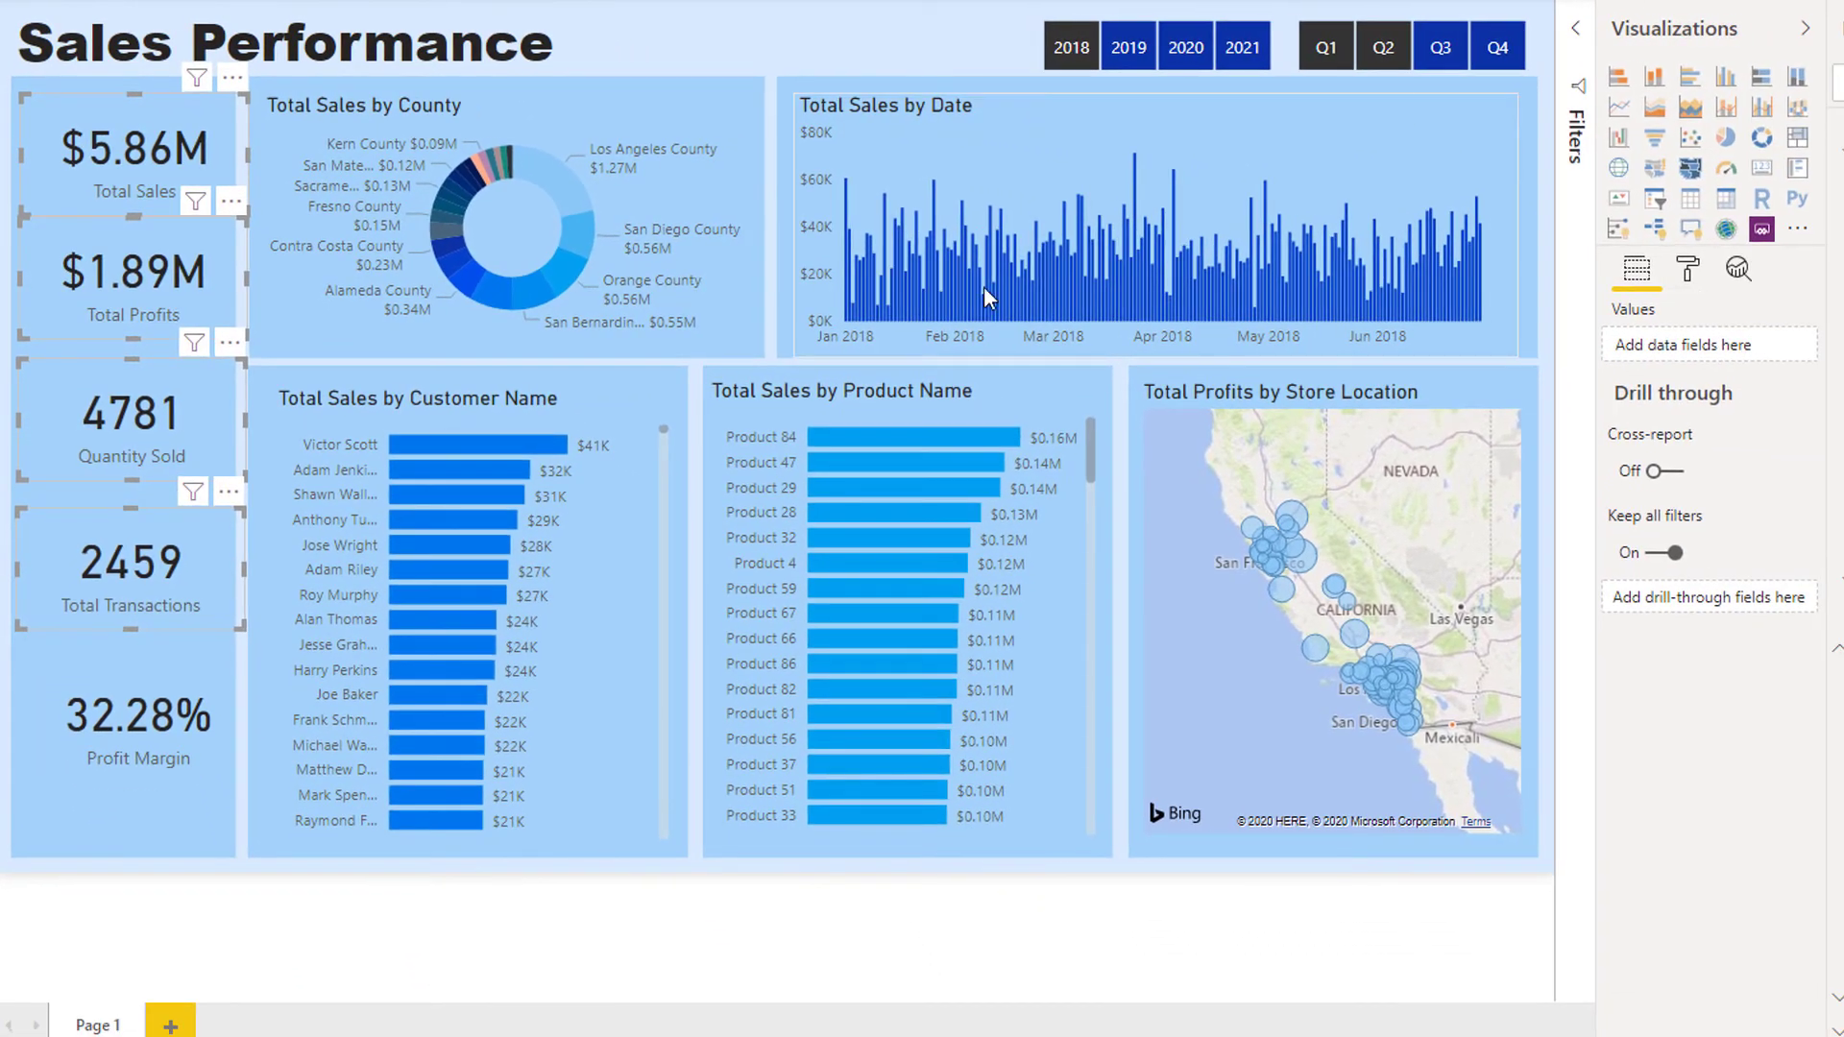
left_click(146, 734, "ctrl")
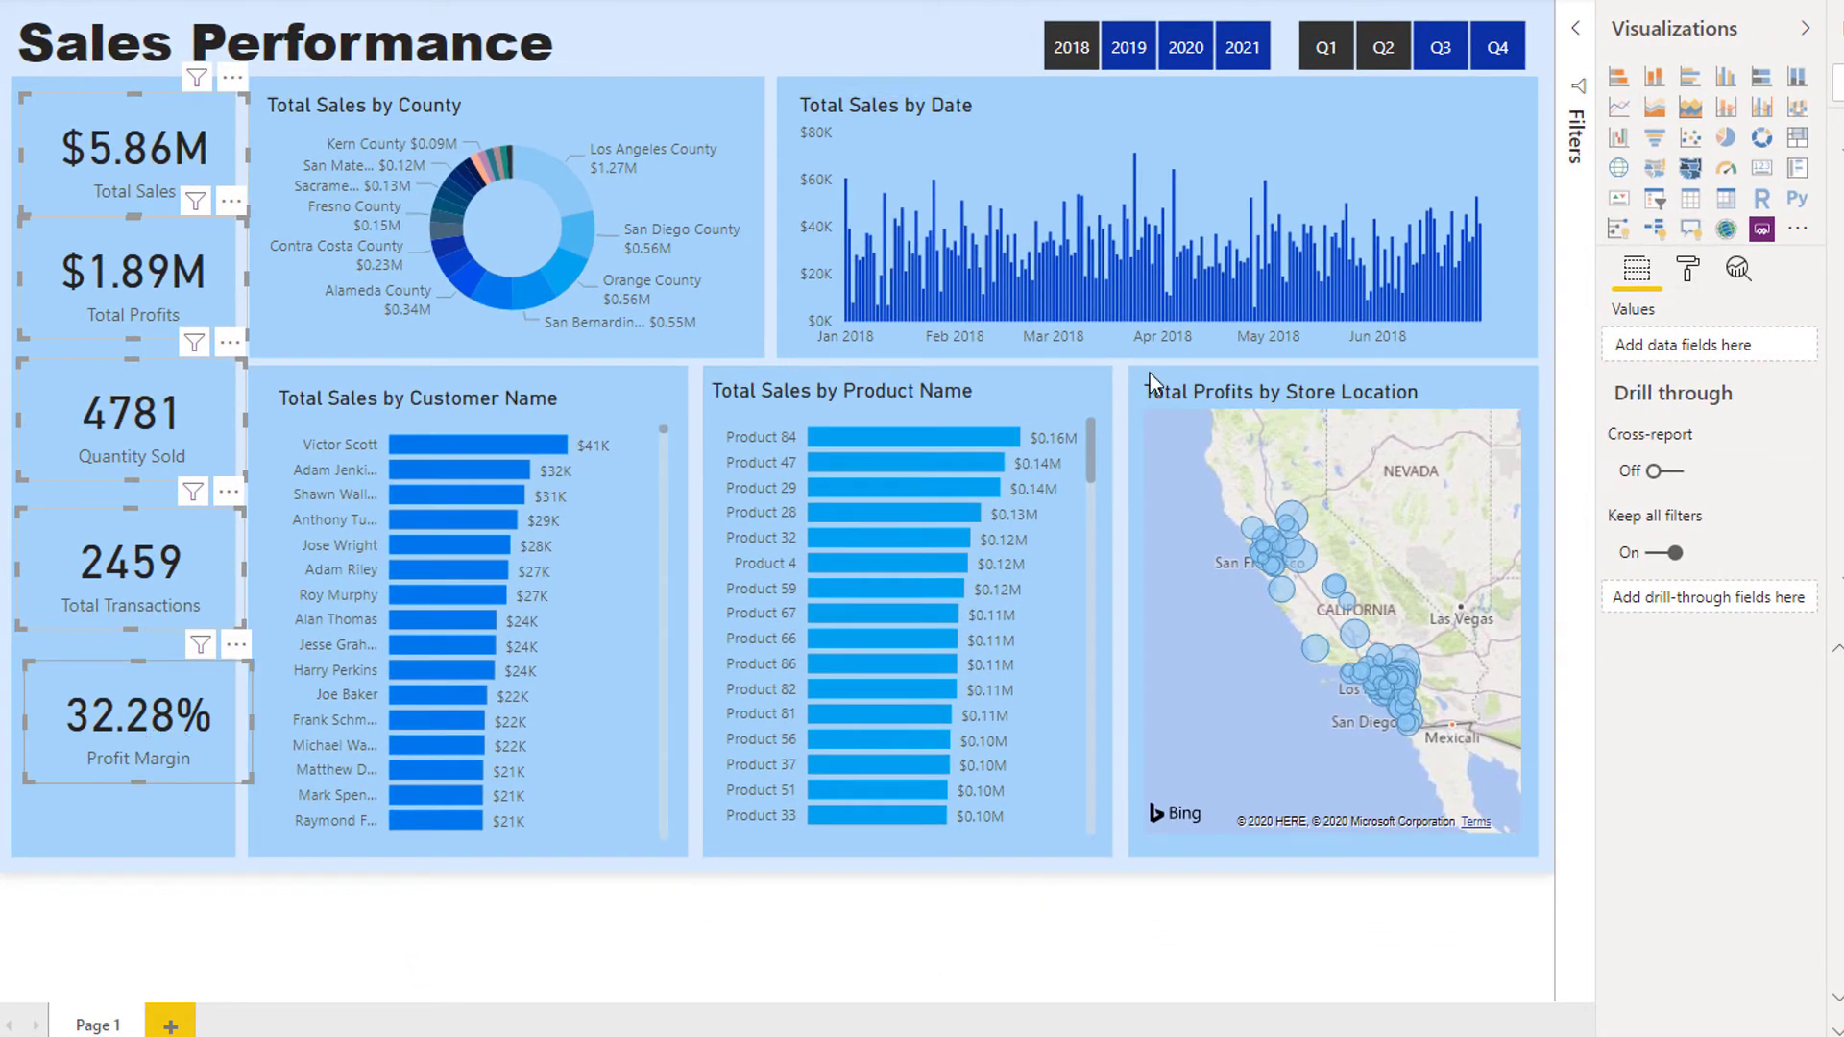
left_click(1688, 269)
left_click(1658, 369)
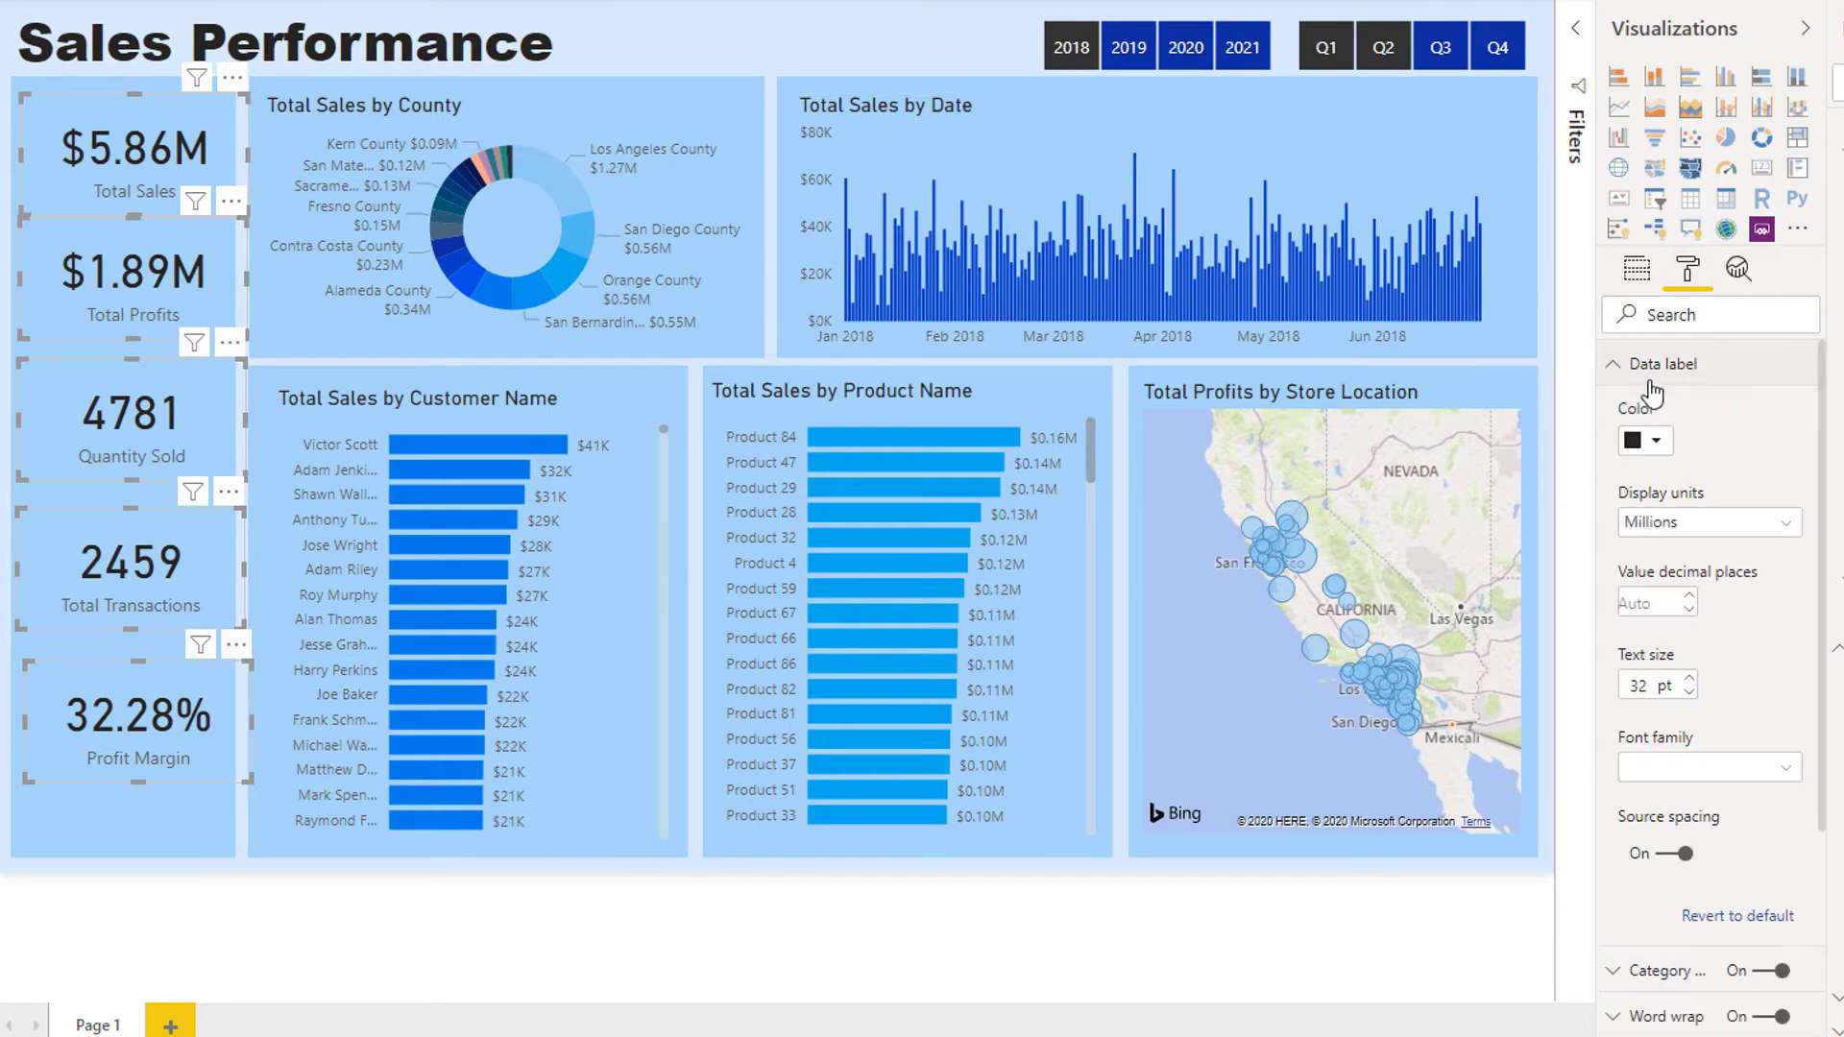
left_click(1644, 440)
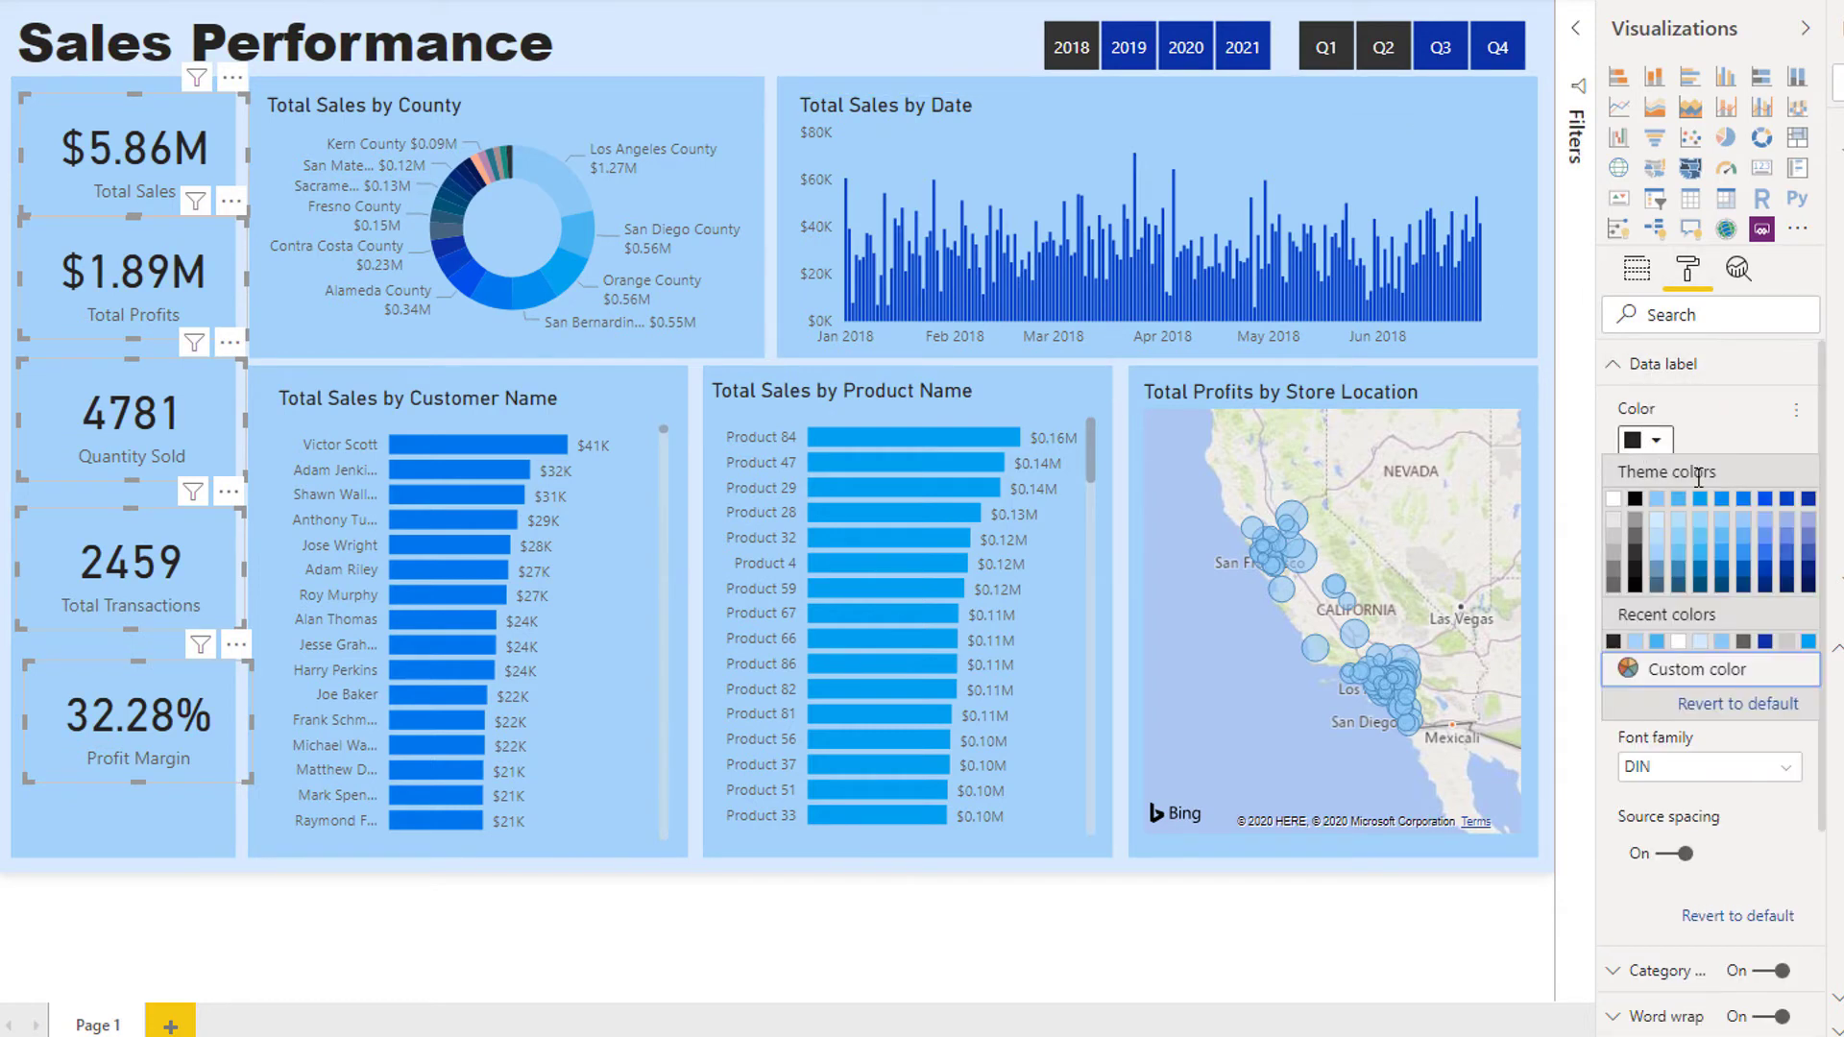
left_click(1806, 500)
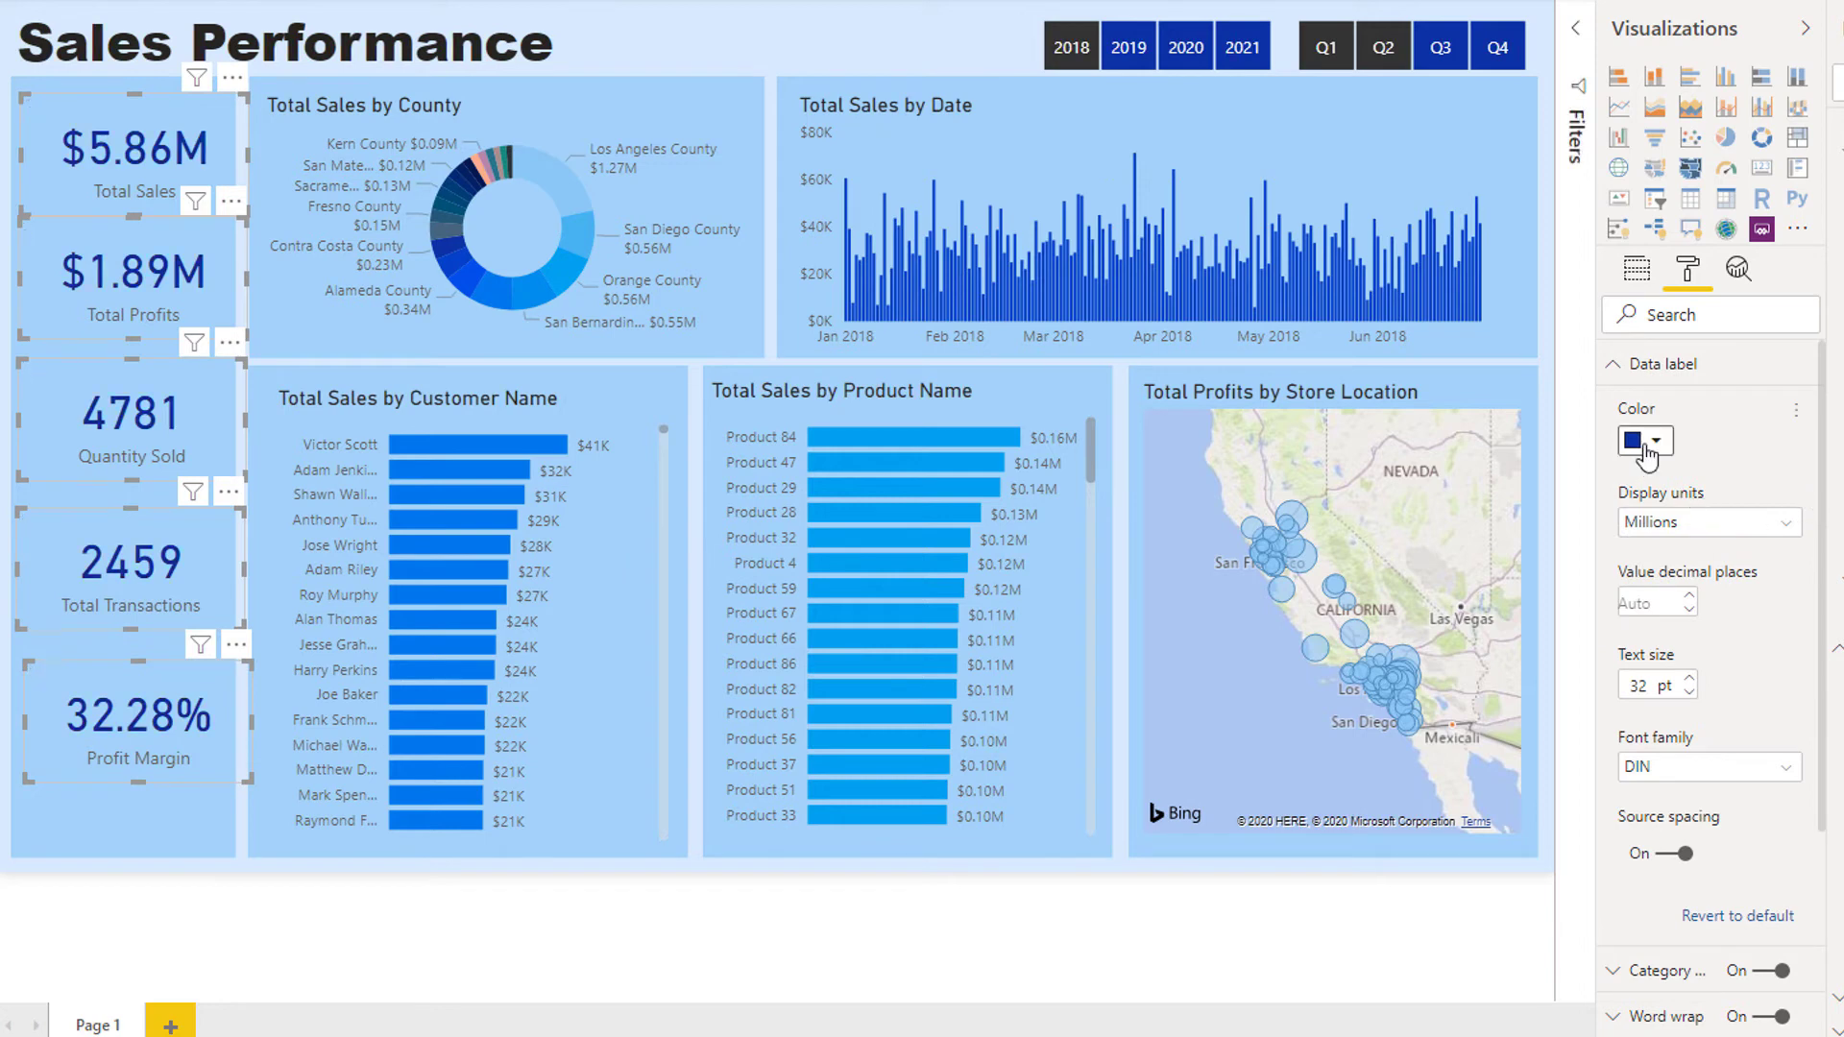
Set the category label color of the five KPI cards to a bright blue theme color, and deselect them.
left_click(1635, 371)
left_click(1637, 413)
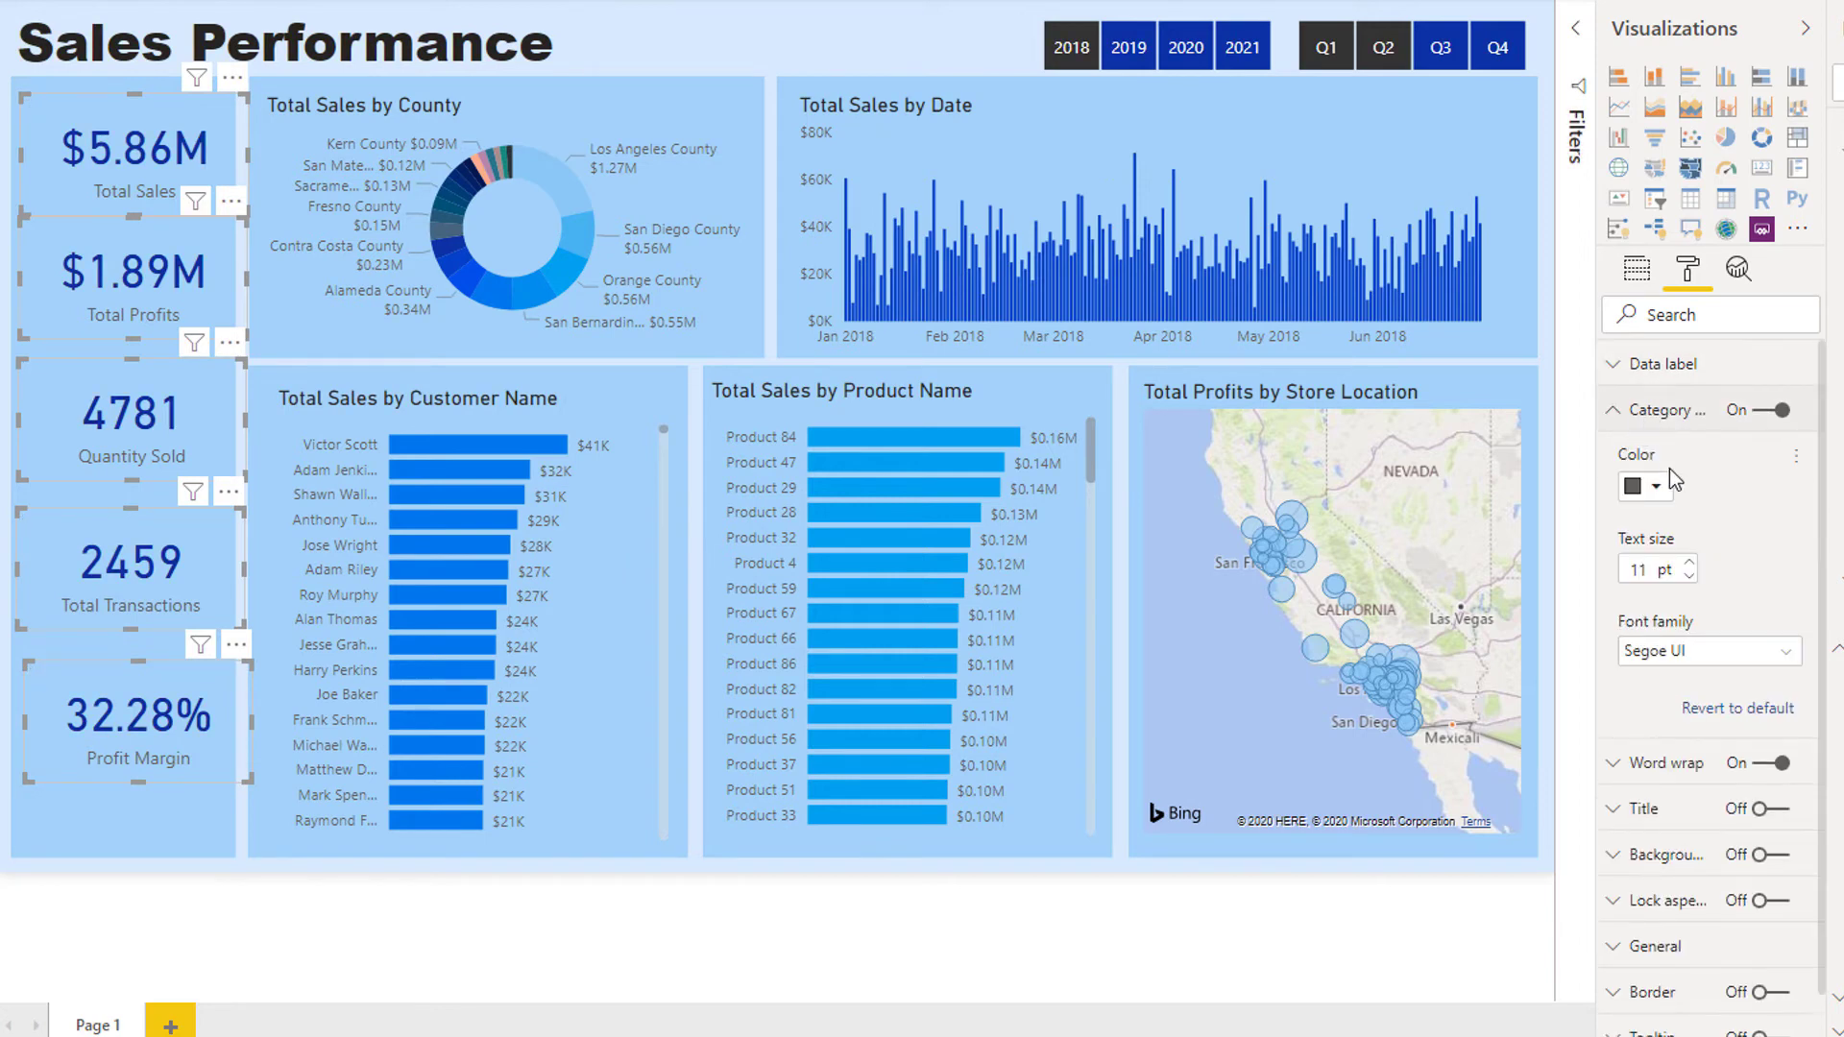
left_click(1646, 486)
left_click(1769, 554)
left_click(683, 34)
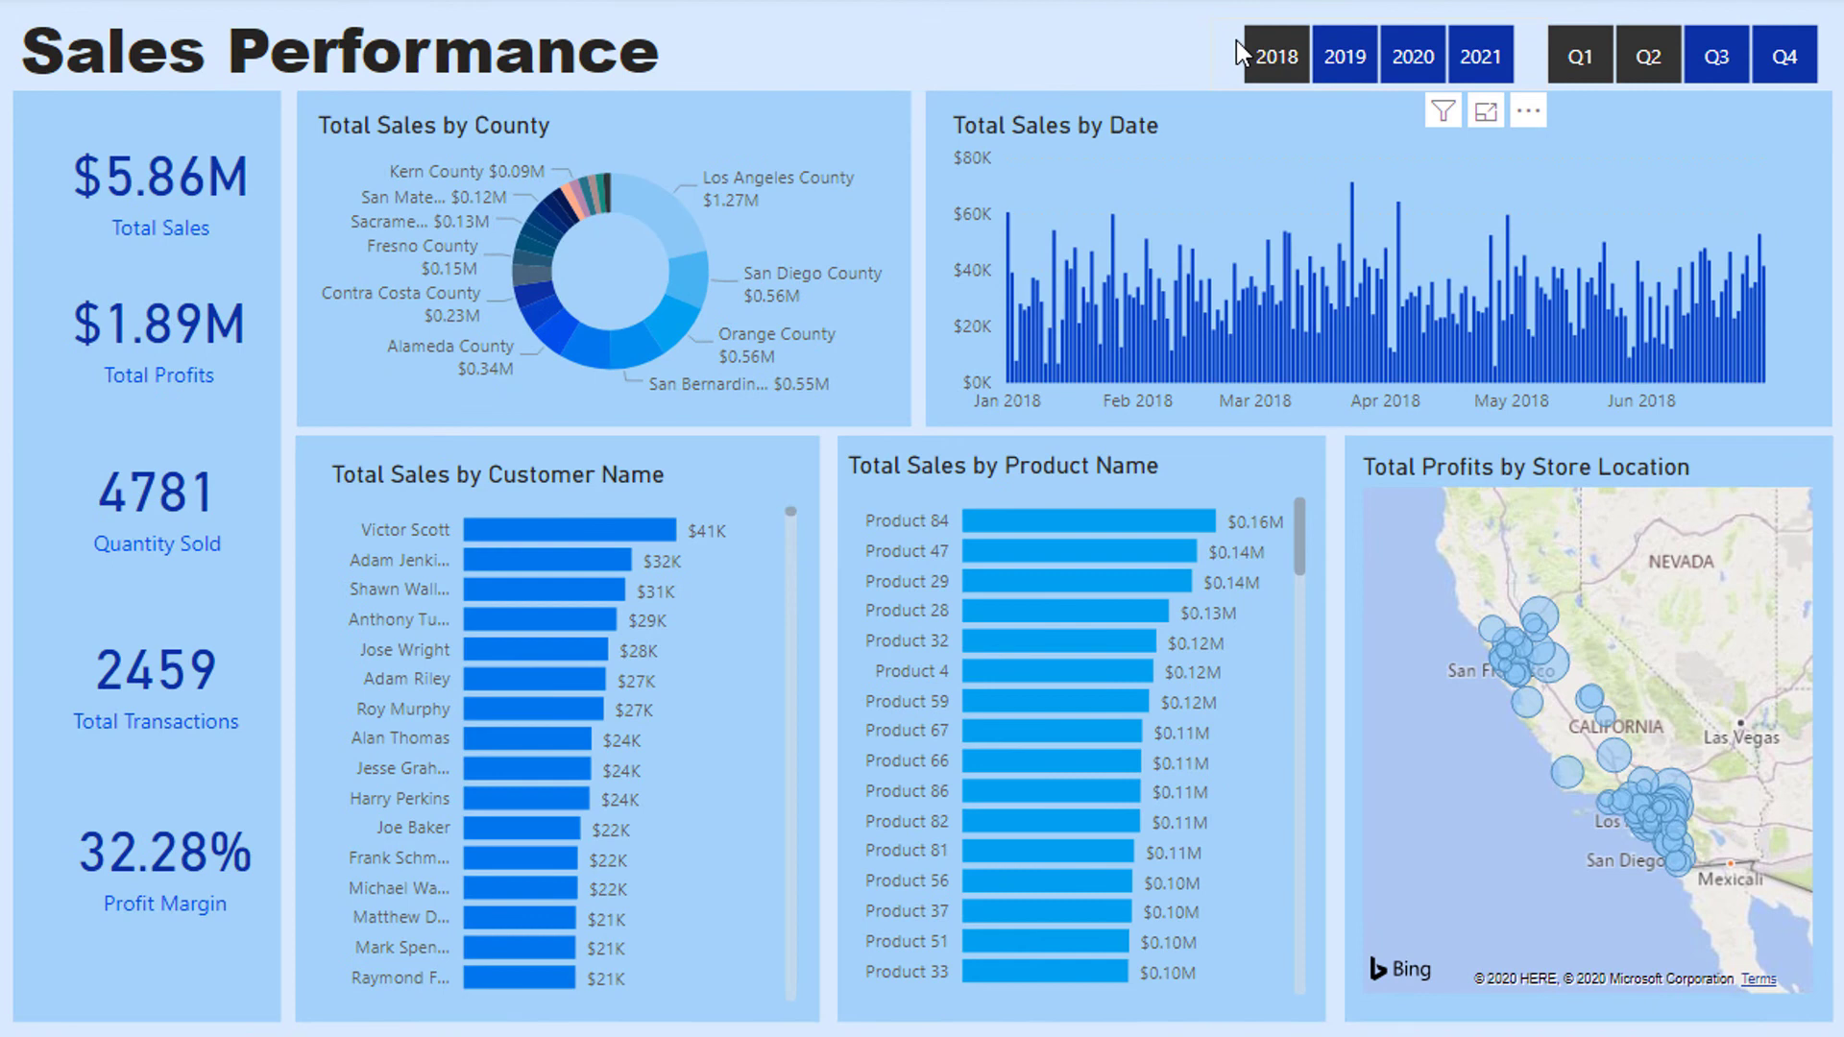
Nudge the year slicer and the quarter slicer up slightly above the Total Sales by Date chart.
left_click(1041, 34)
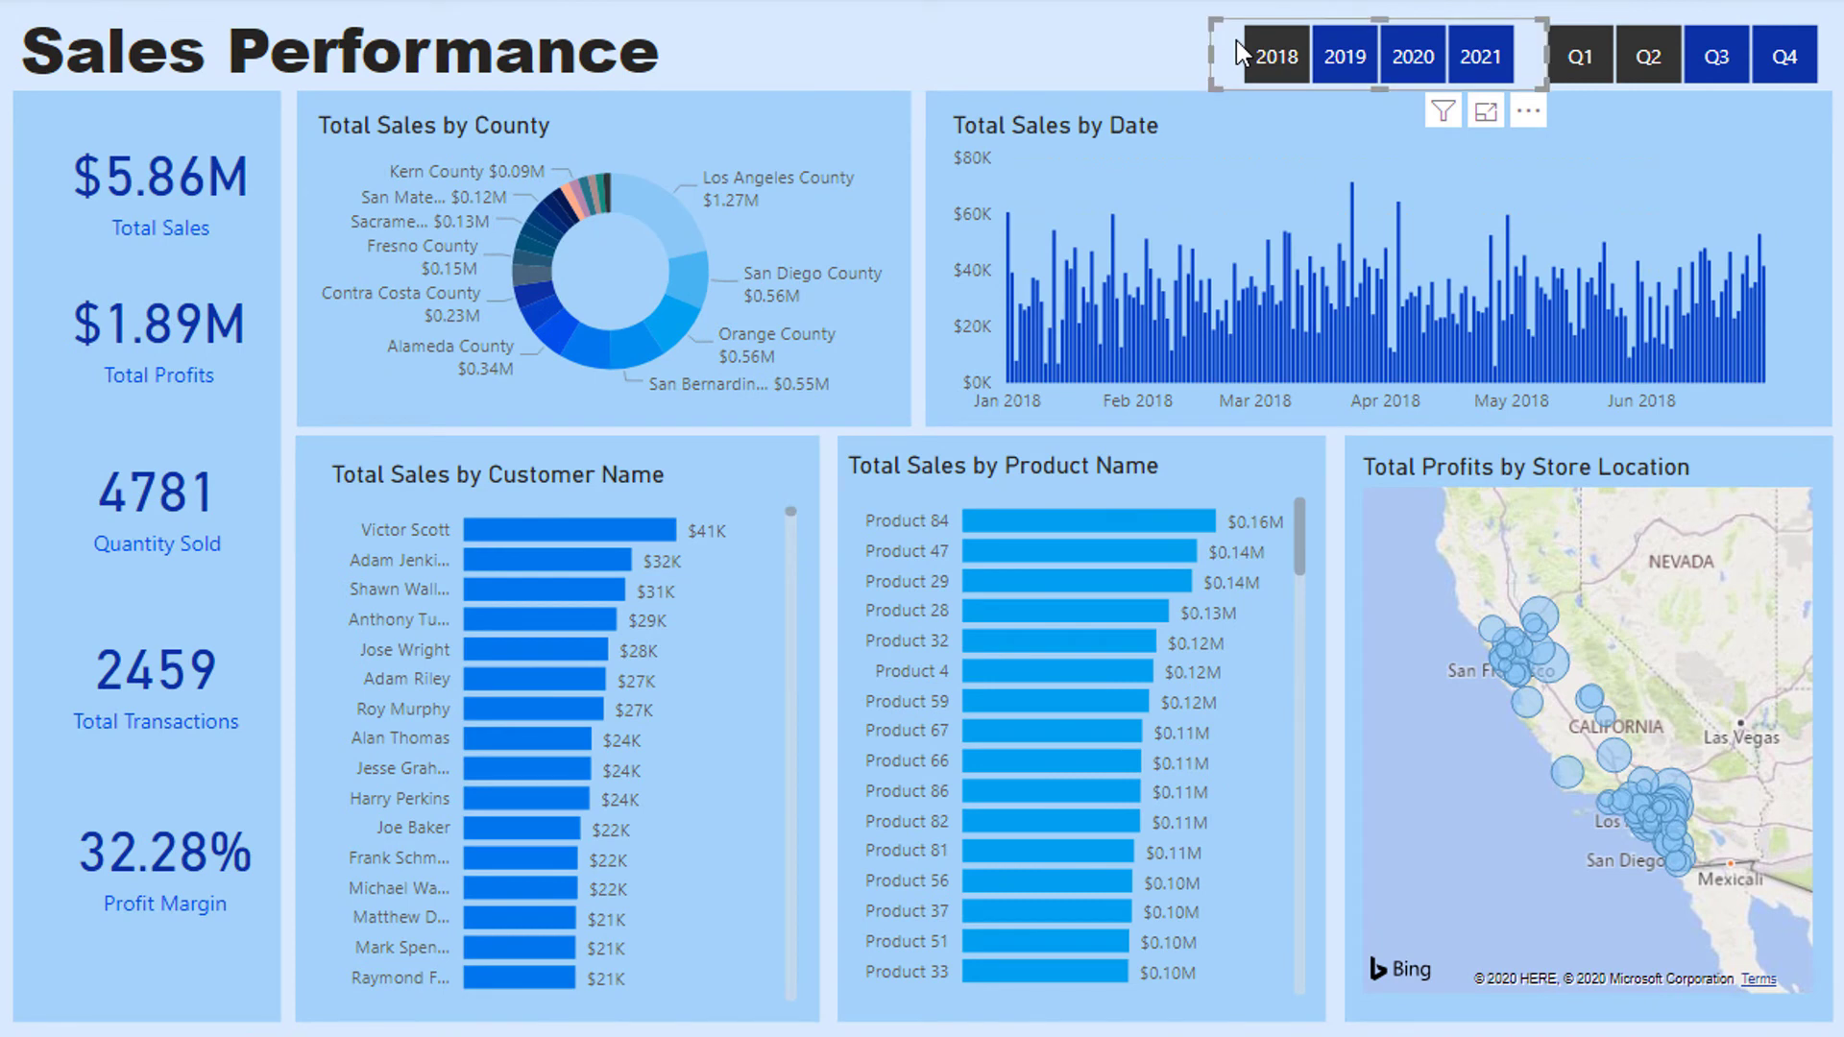
key("Up")
key("Up")
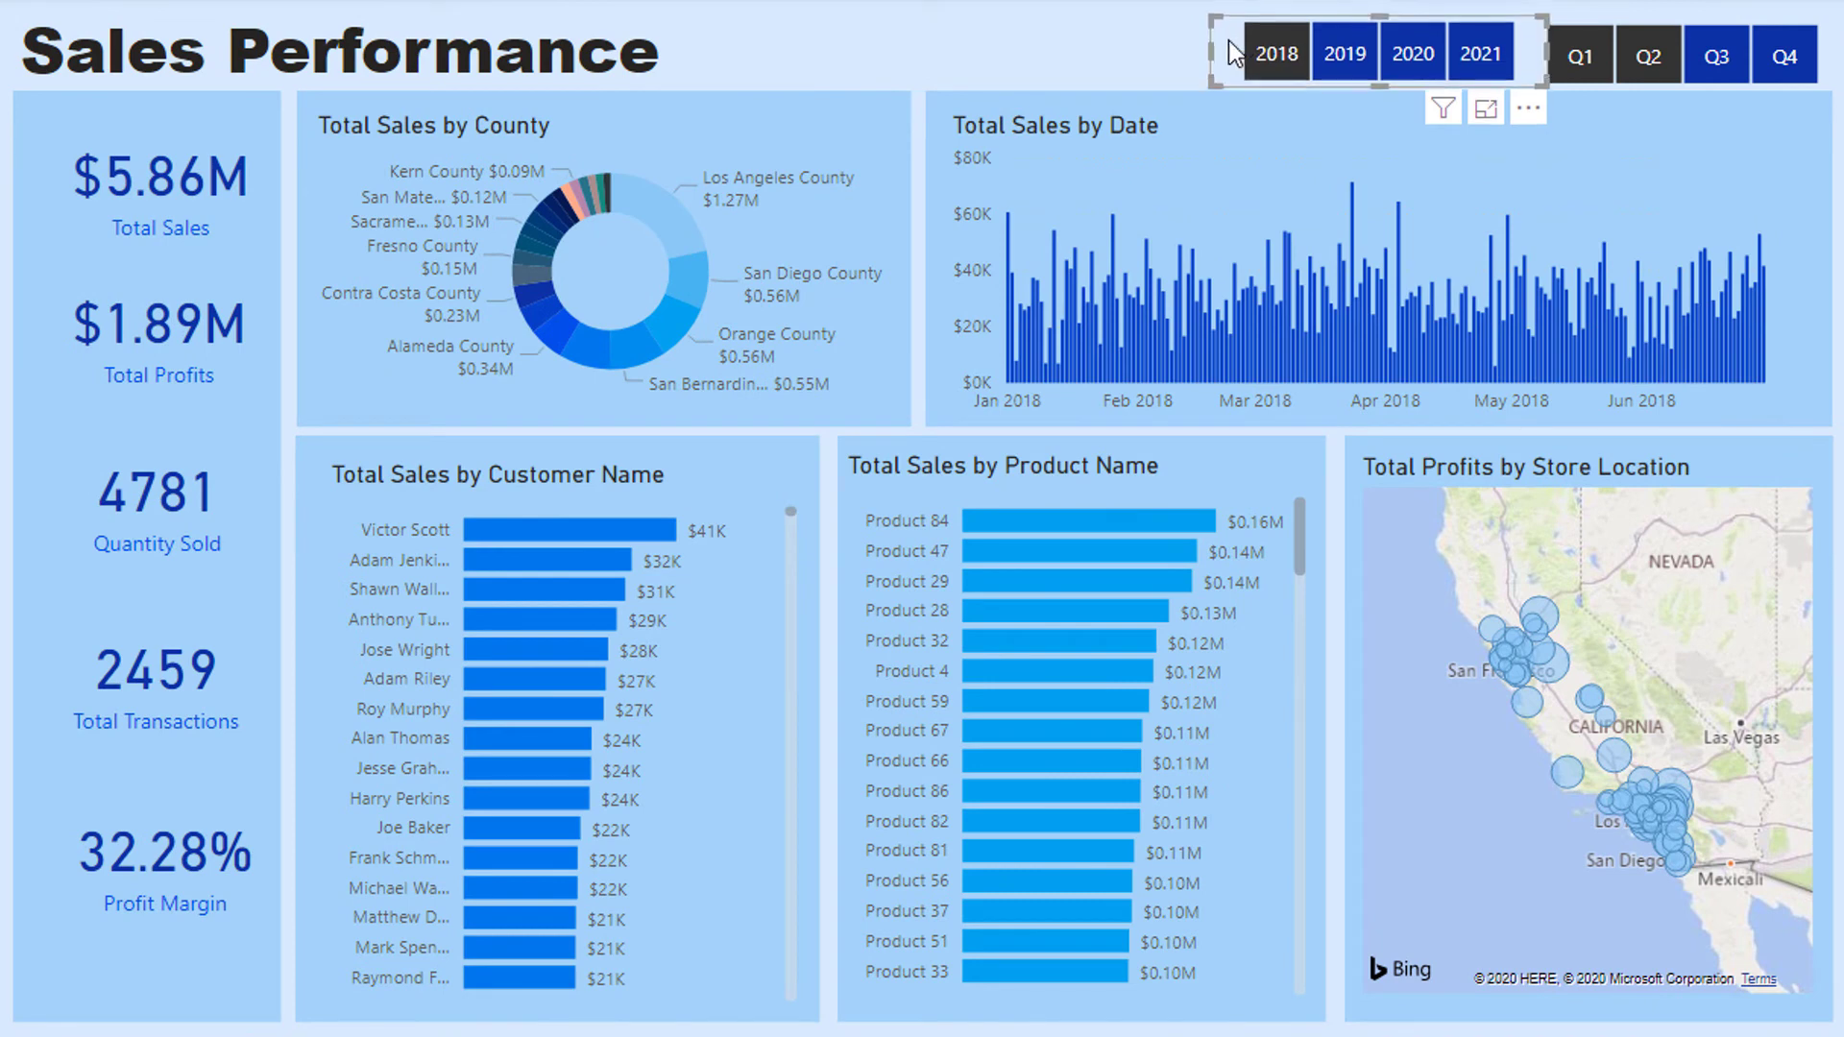
left_click(1825, 65)
key("Up")
key("Up")
left_click(1050, 27)
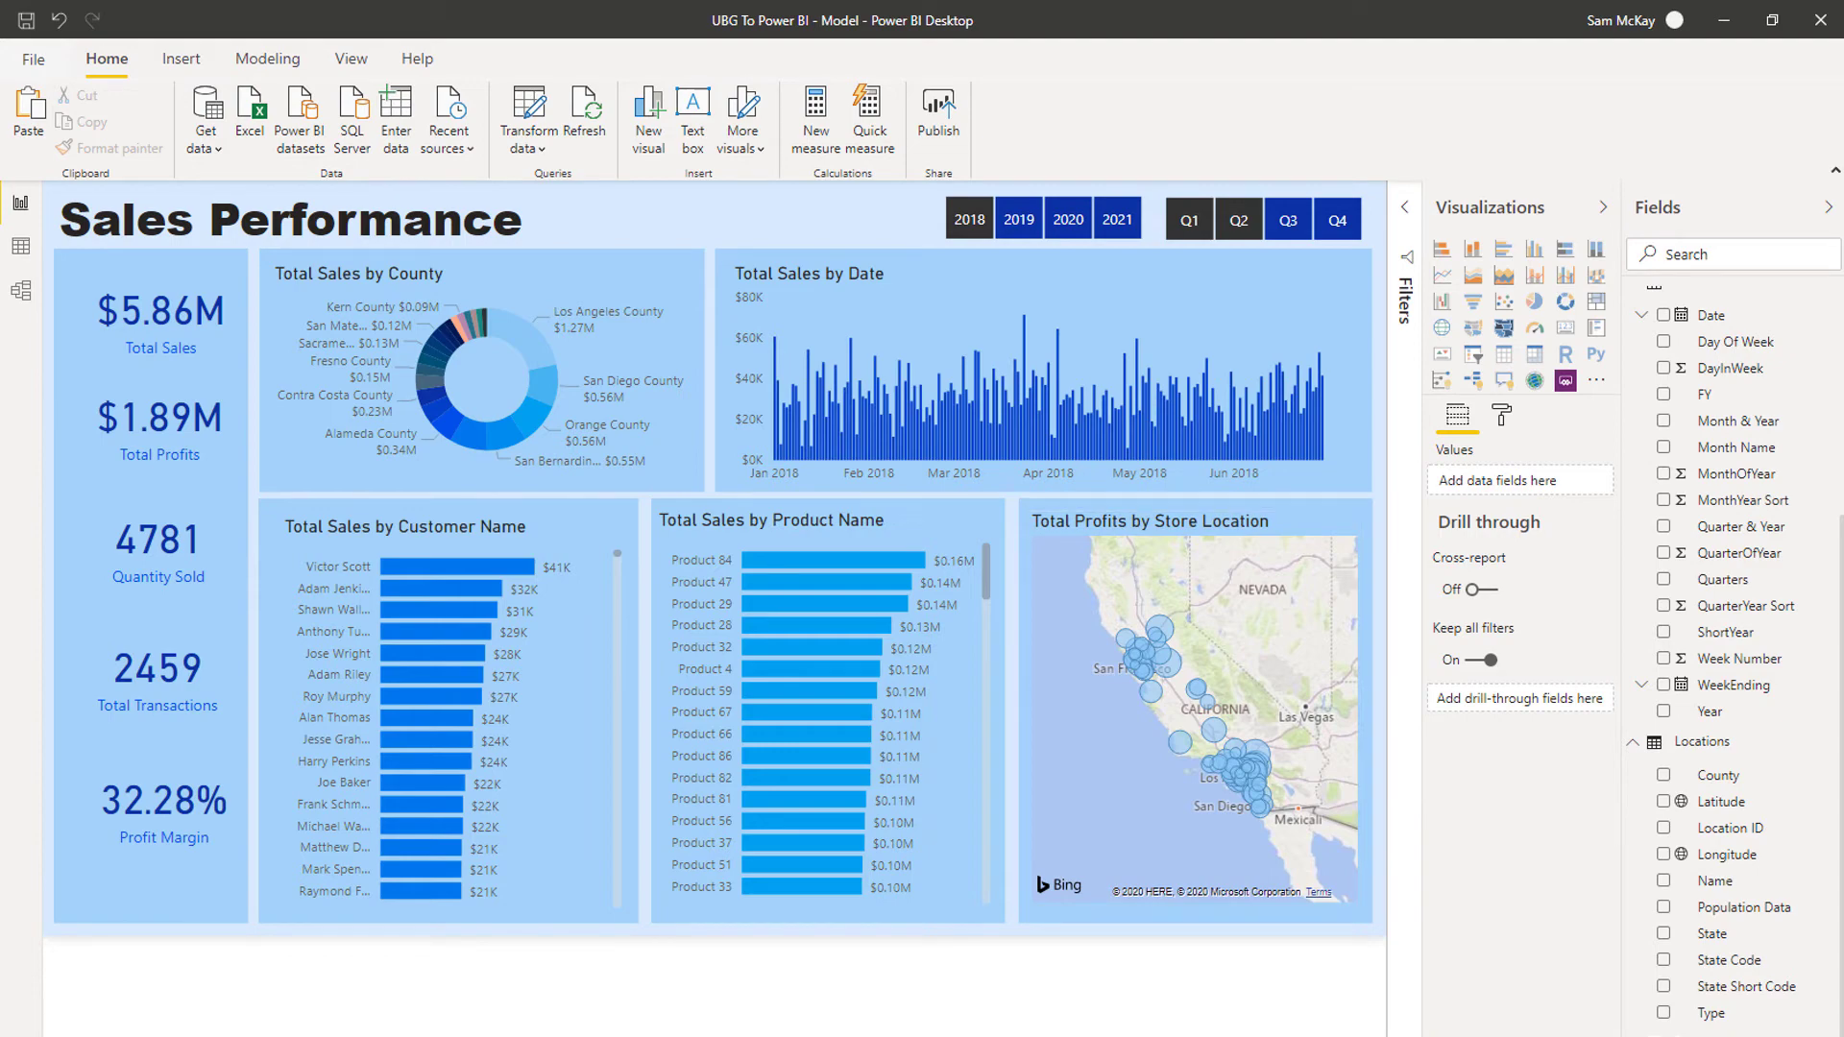
Switch to File Explorer and open the Colour Themes text document from the Resource Pack folder in Notepad.
left_click_drag(1843, 199, 845, 125)
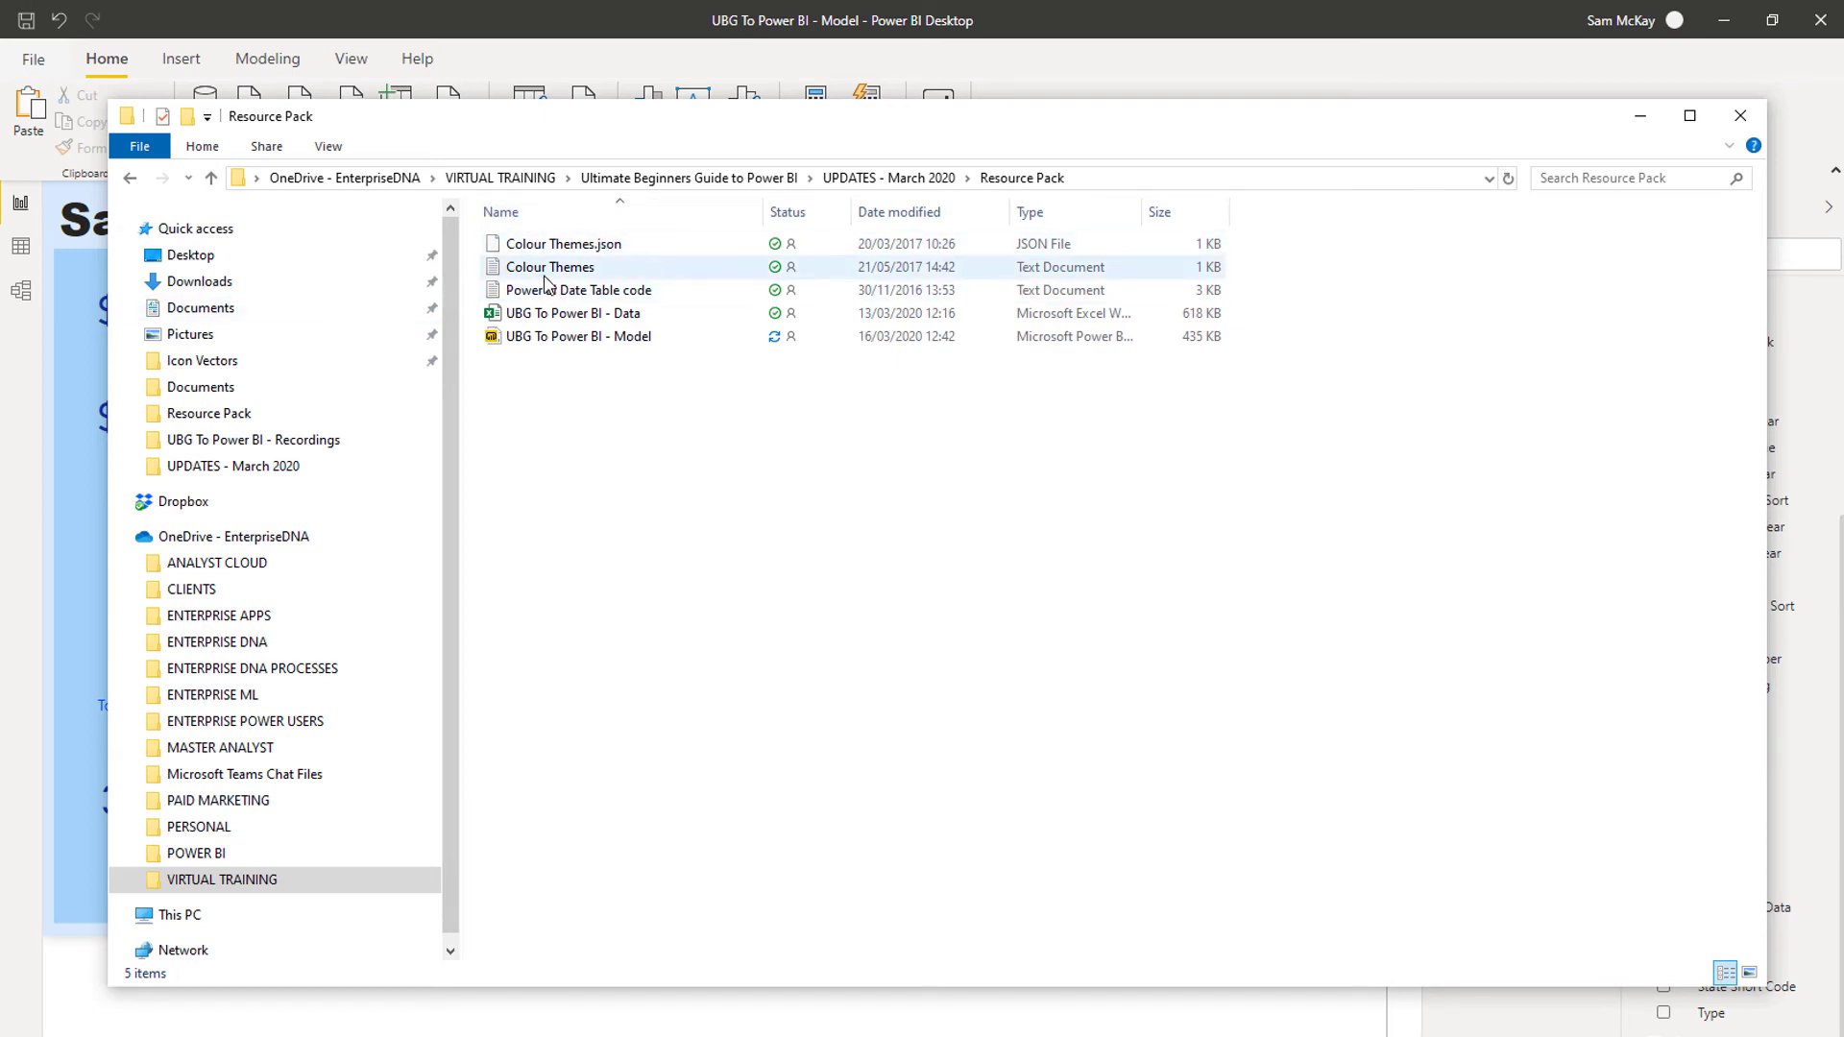
double_click(595, 268)
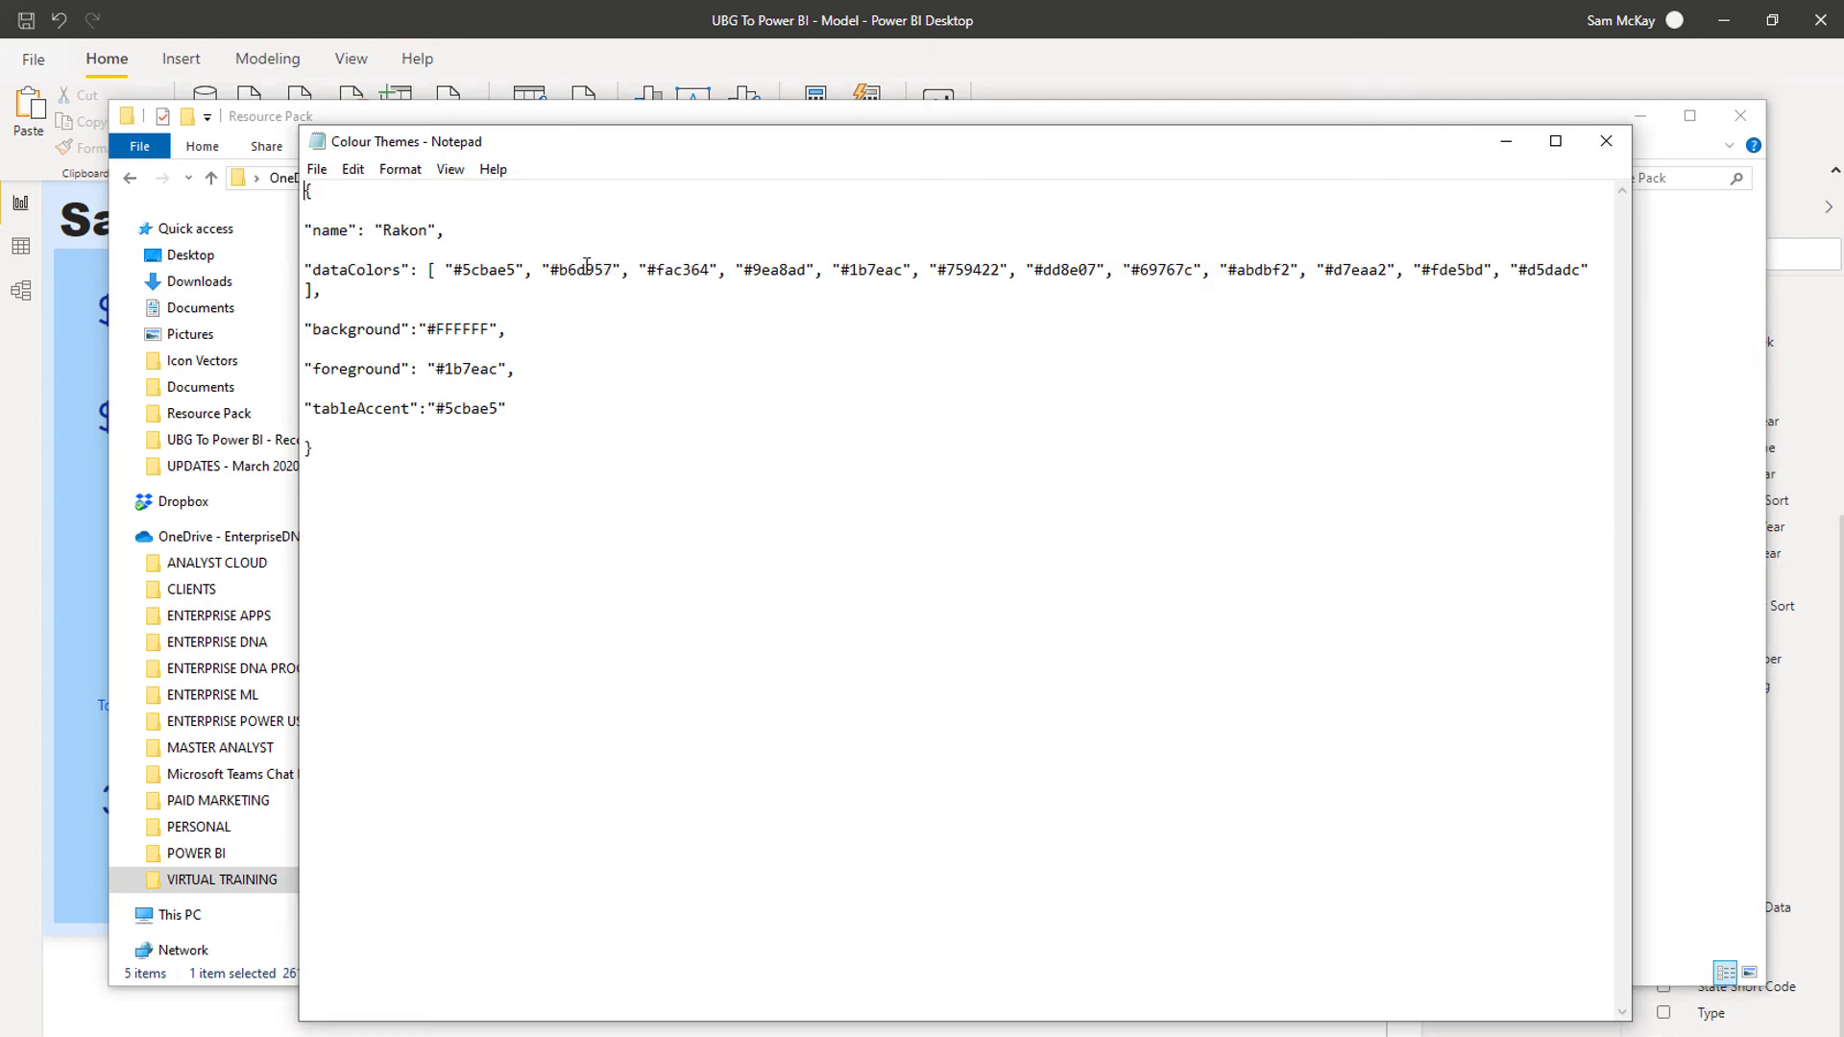
left_click(385, 448)
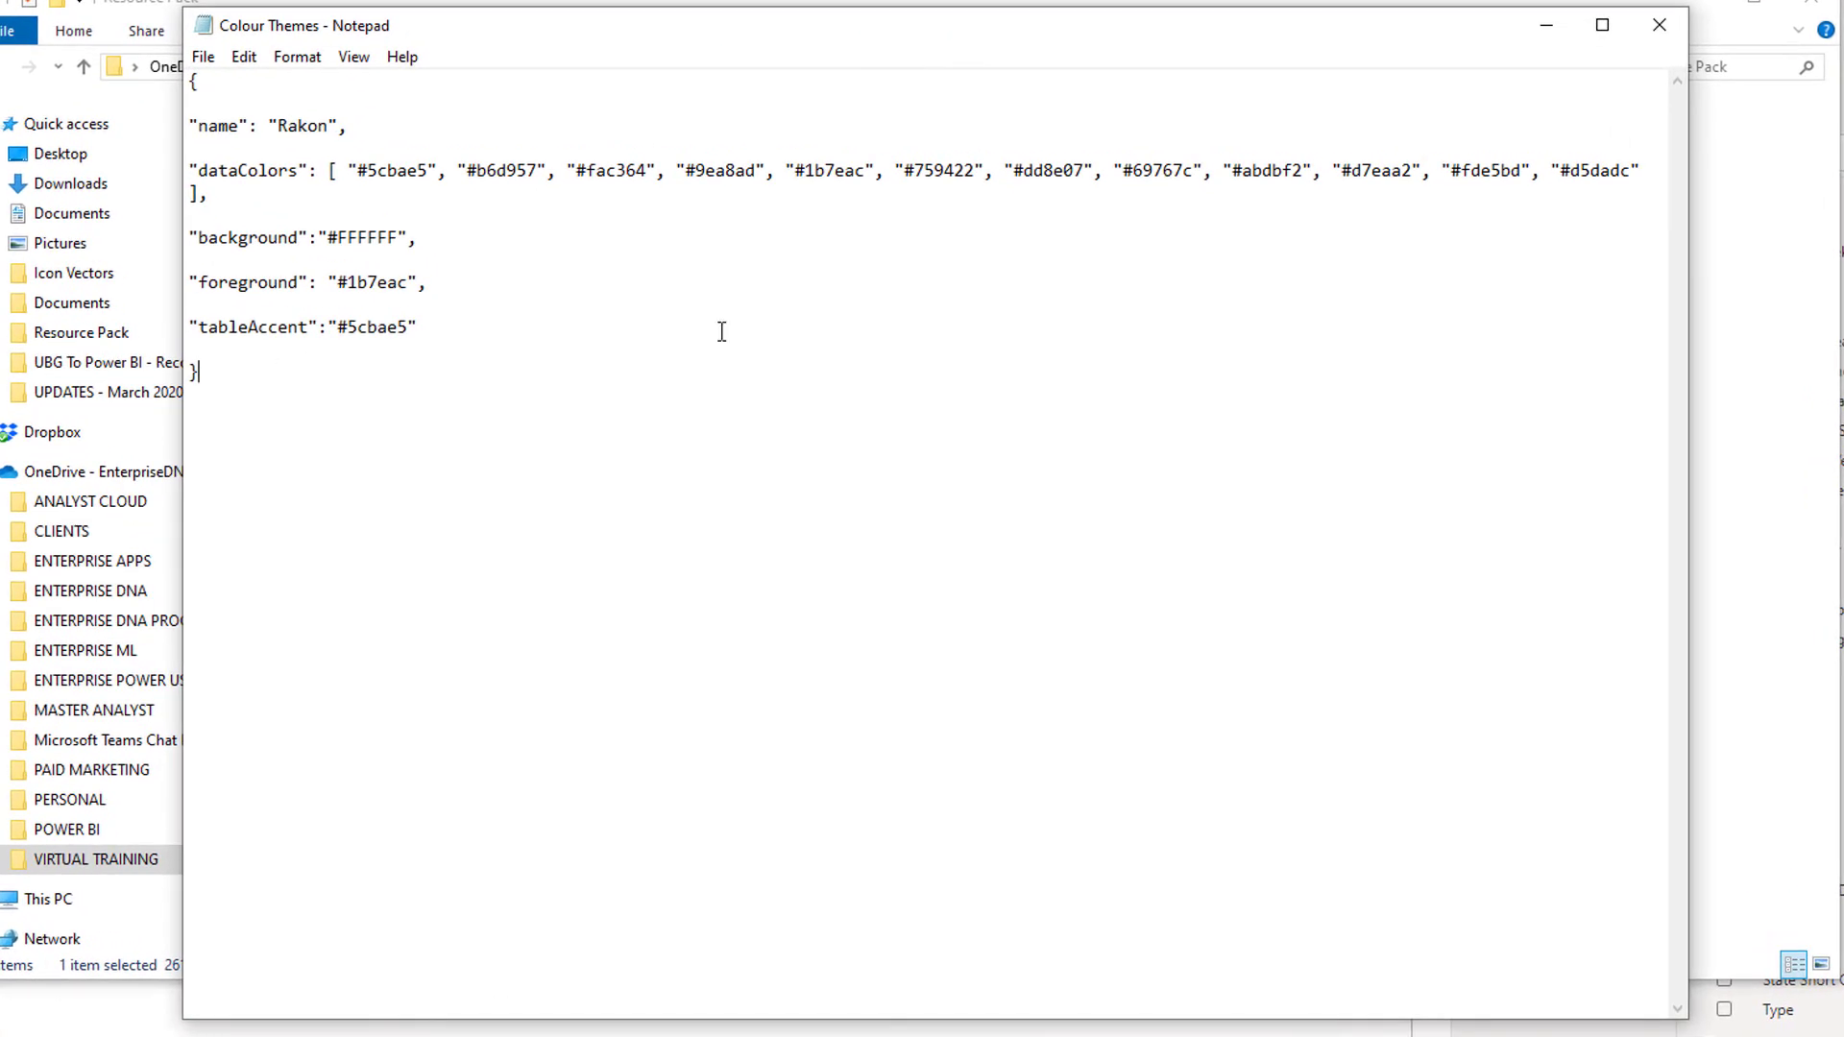
Change the theme's name value to "Demo" in the Colour Themes text.
left_click(332, 122)
key("shift+Left")
key("shift+Left")
key("shift+Left")
key("shift+Left")
key("shift+Left")
type("Dem")
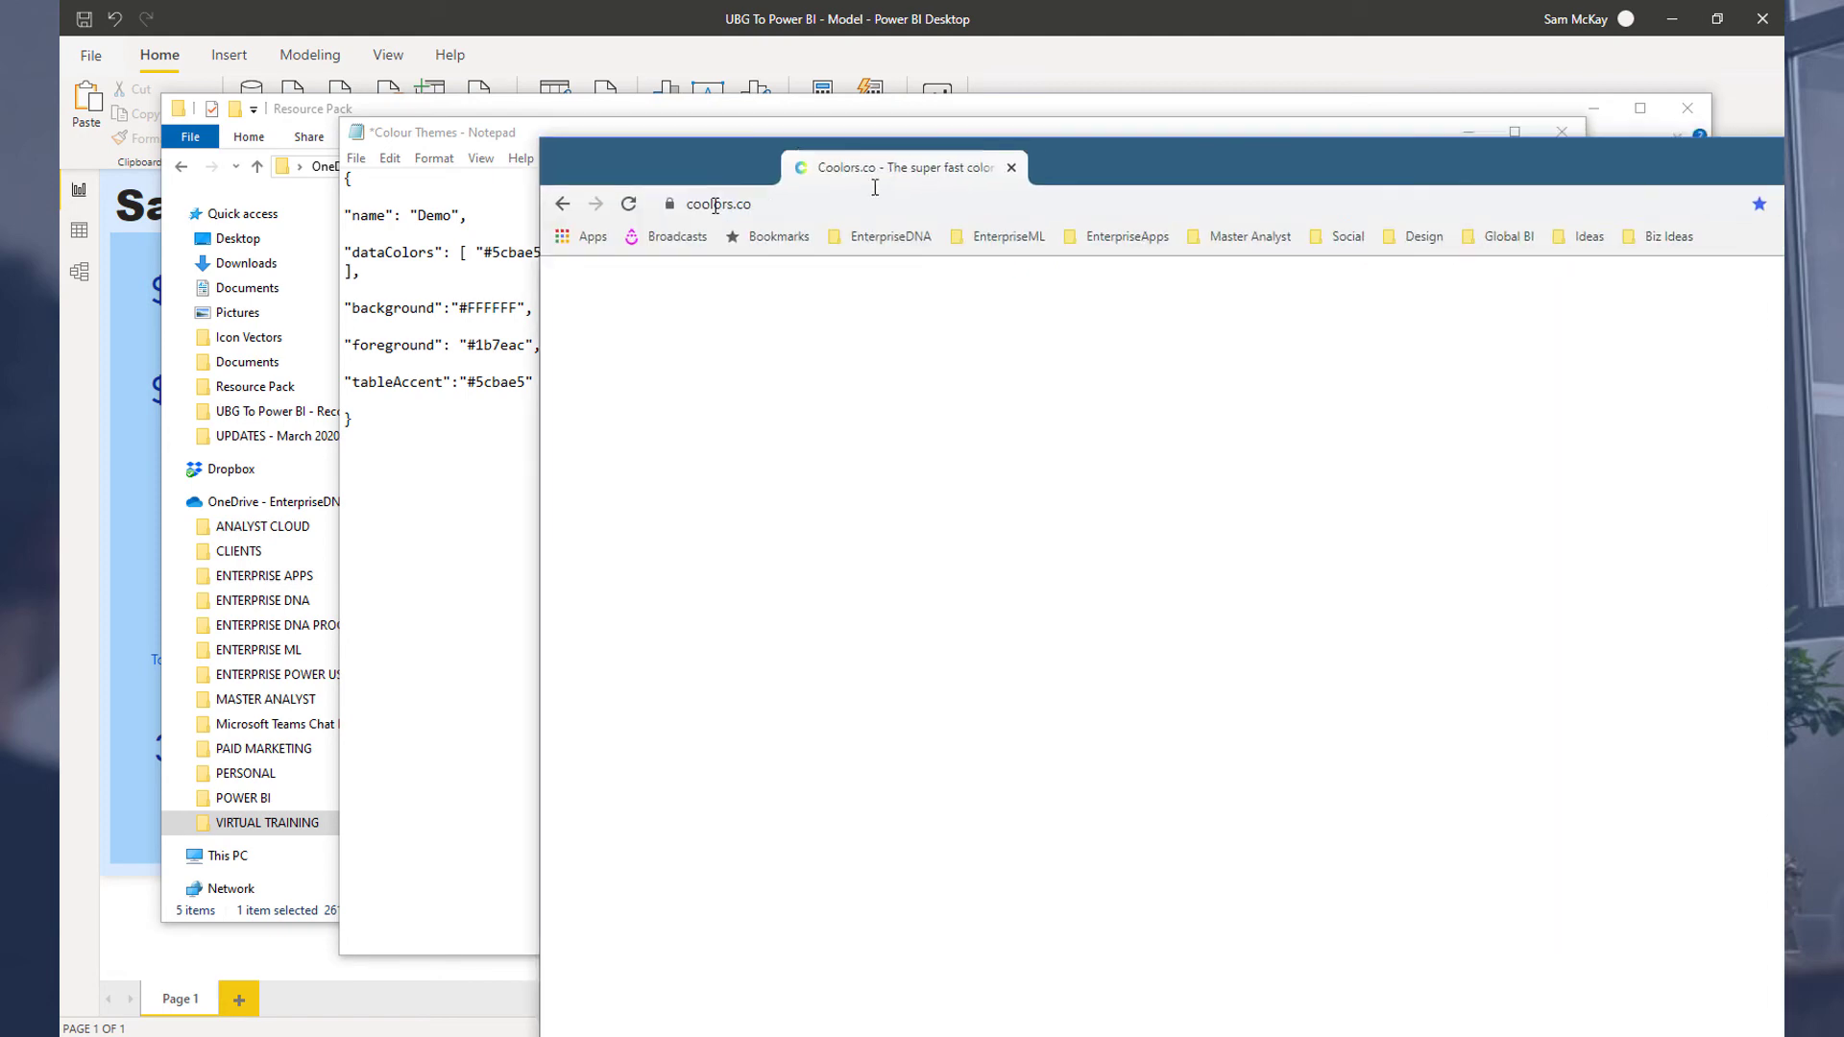
Load coolors.co in the browser to look at the color scheme generator, and return to the Resource Pack folder.
key("Return")
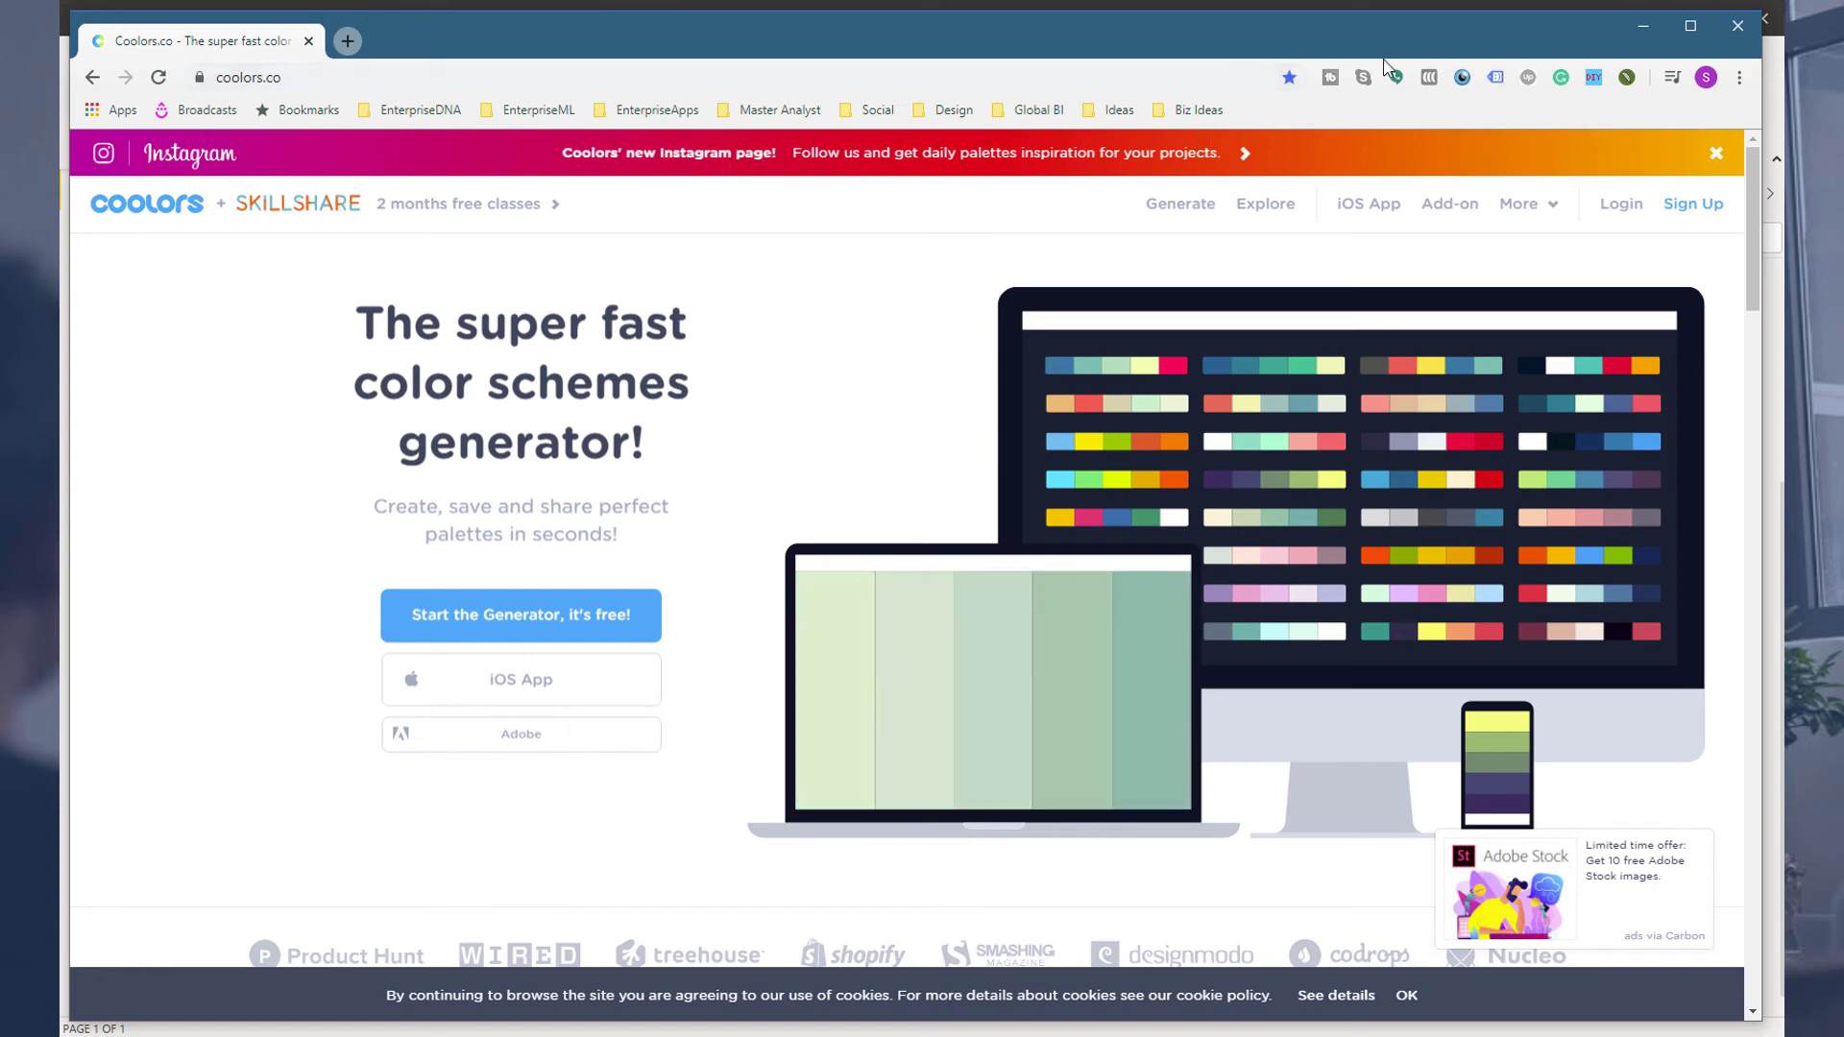
left_click(1645, 32)
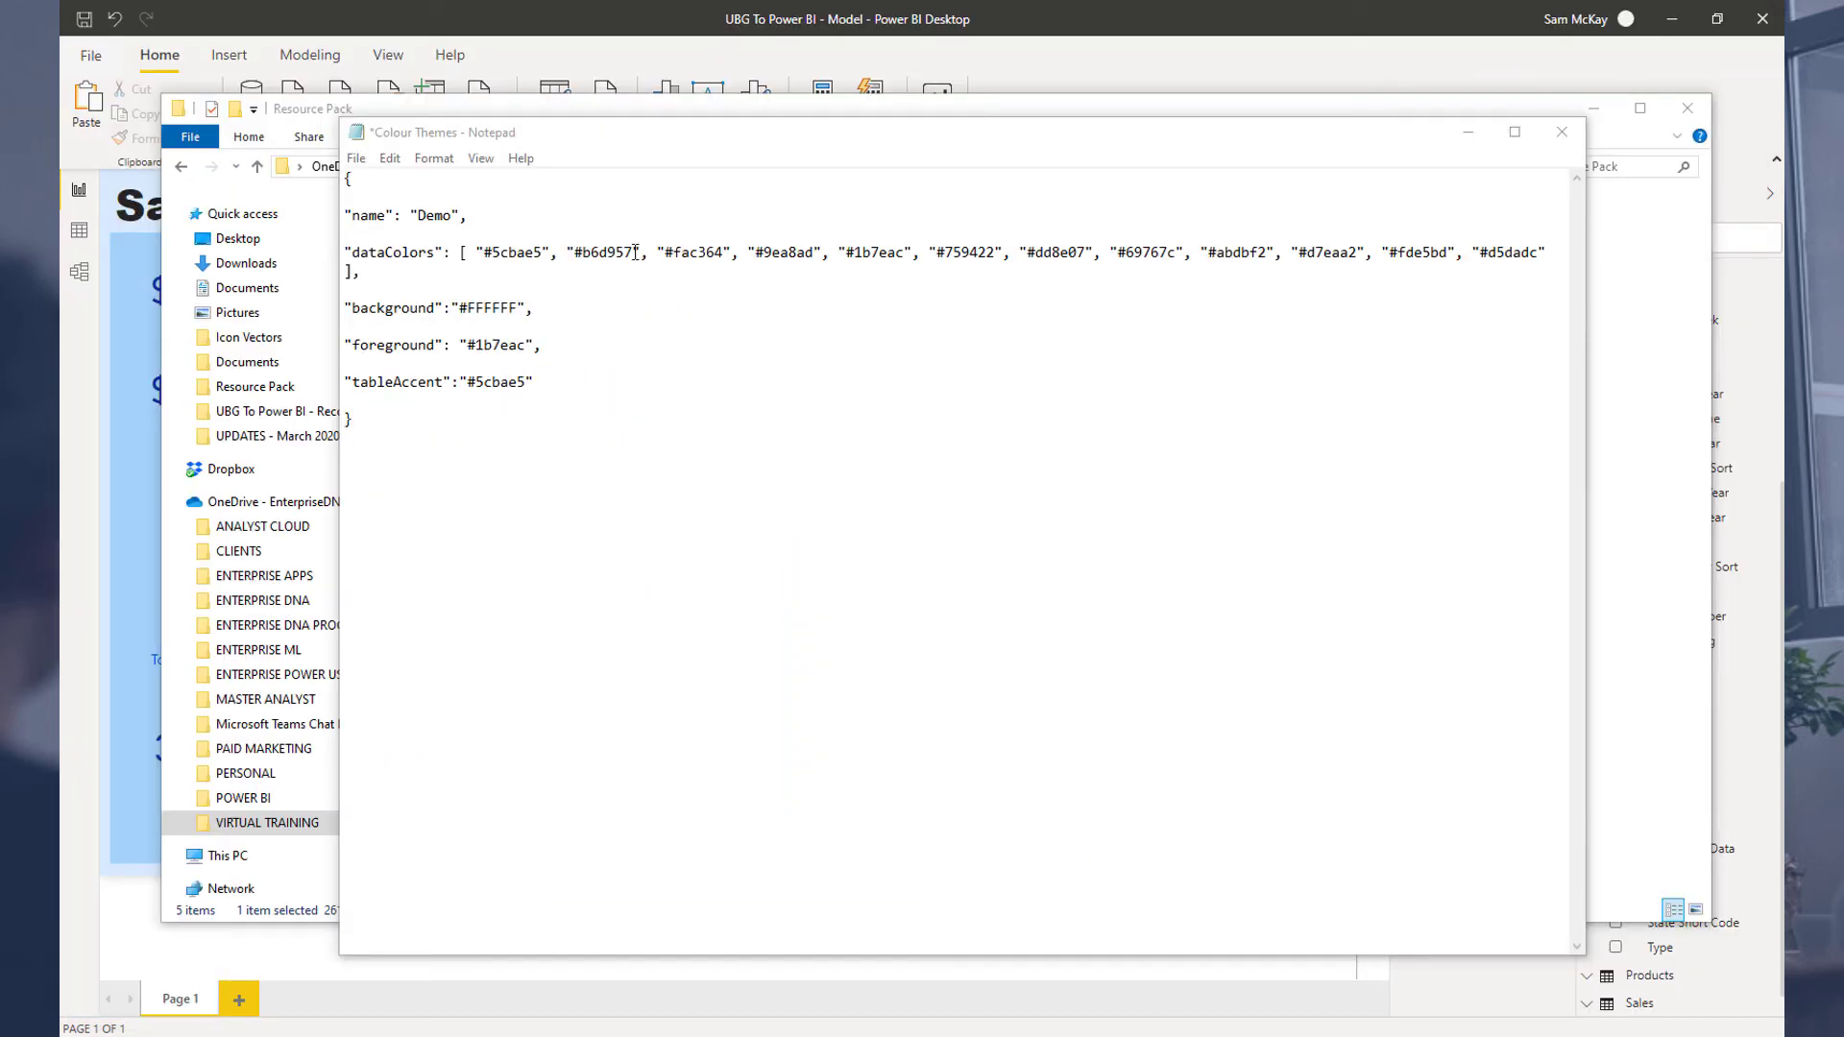
left_click(1467, 132)
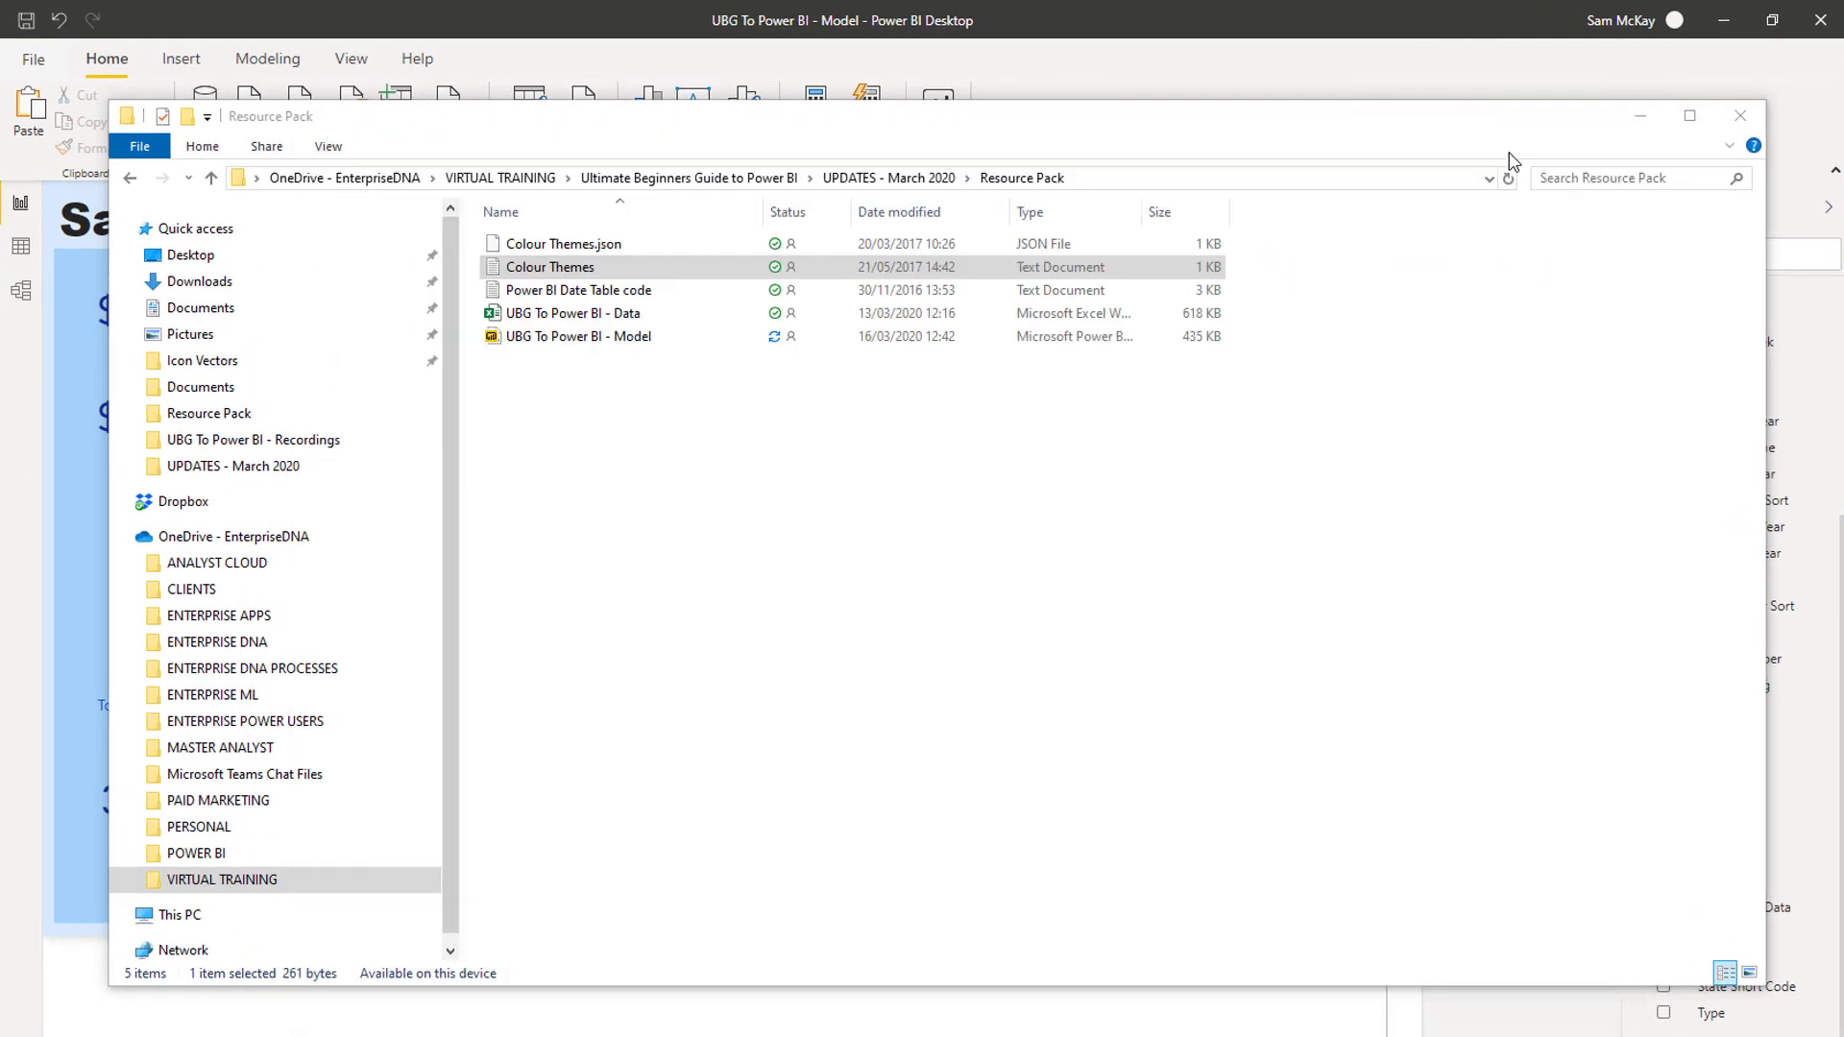
Reopen the Colour Themes text document and try to save it as "Colour Themes.json" in the Resource Pack folder.
left_click(521, 272)
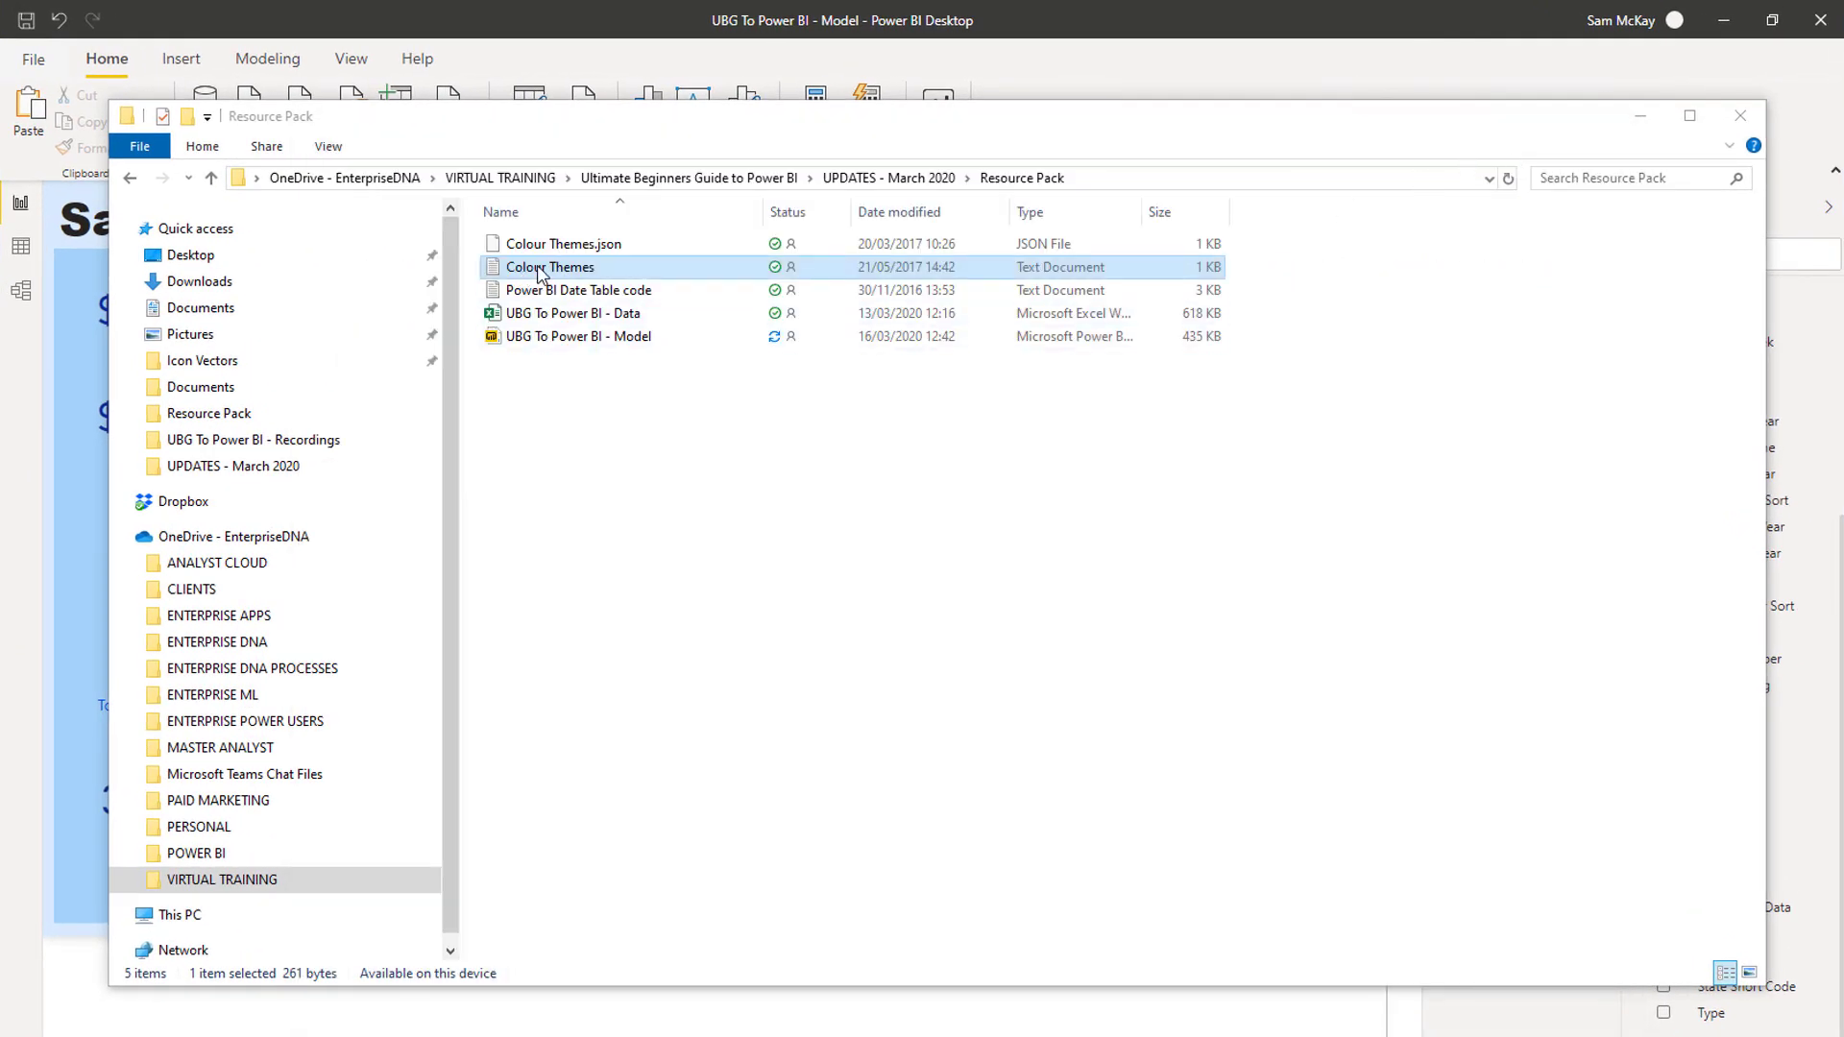
double_click(545, 270)
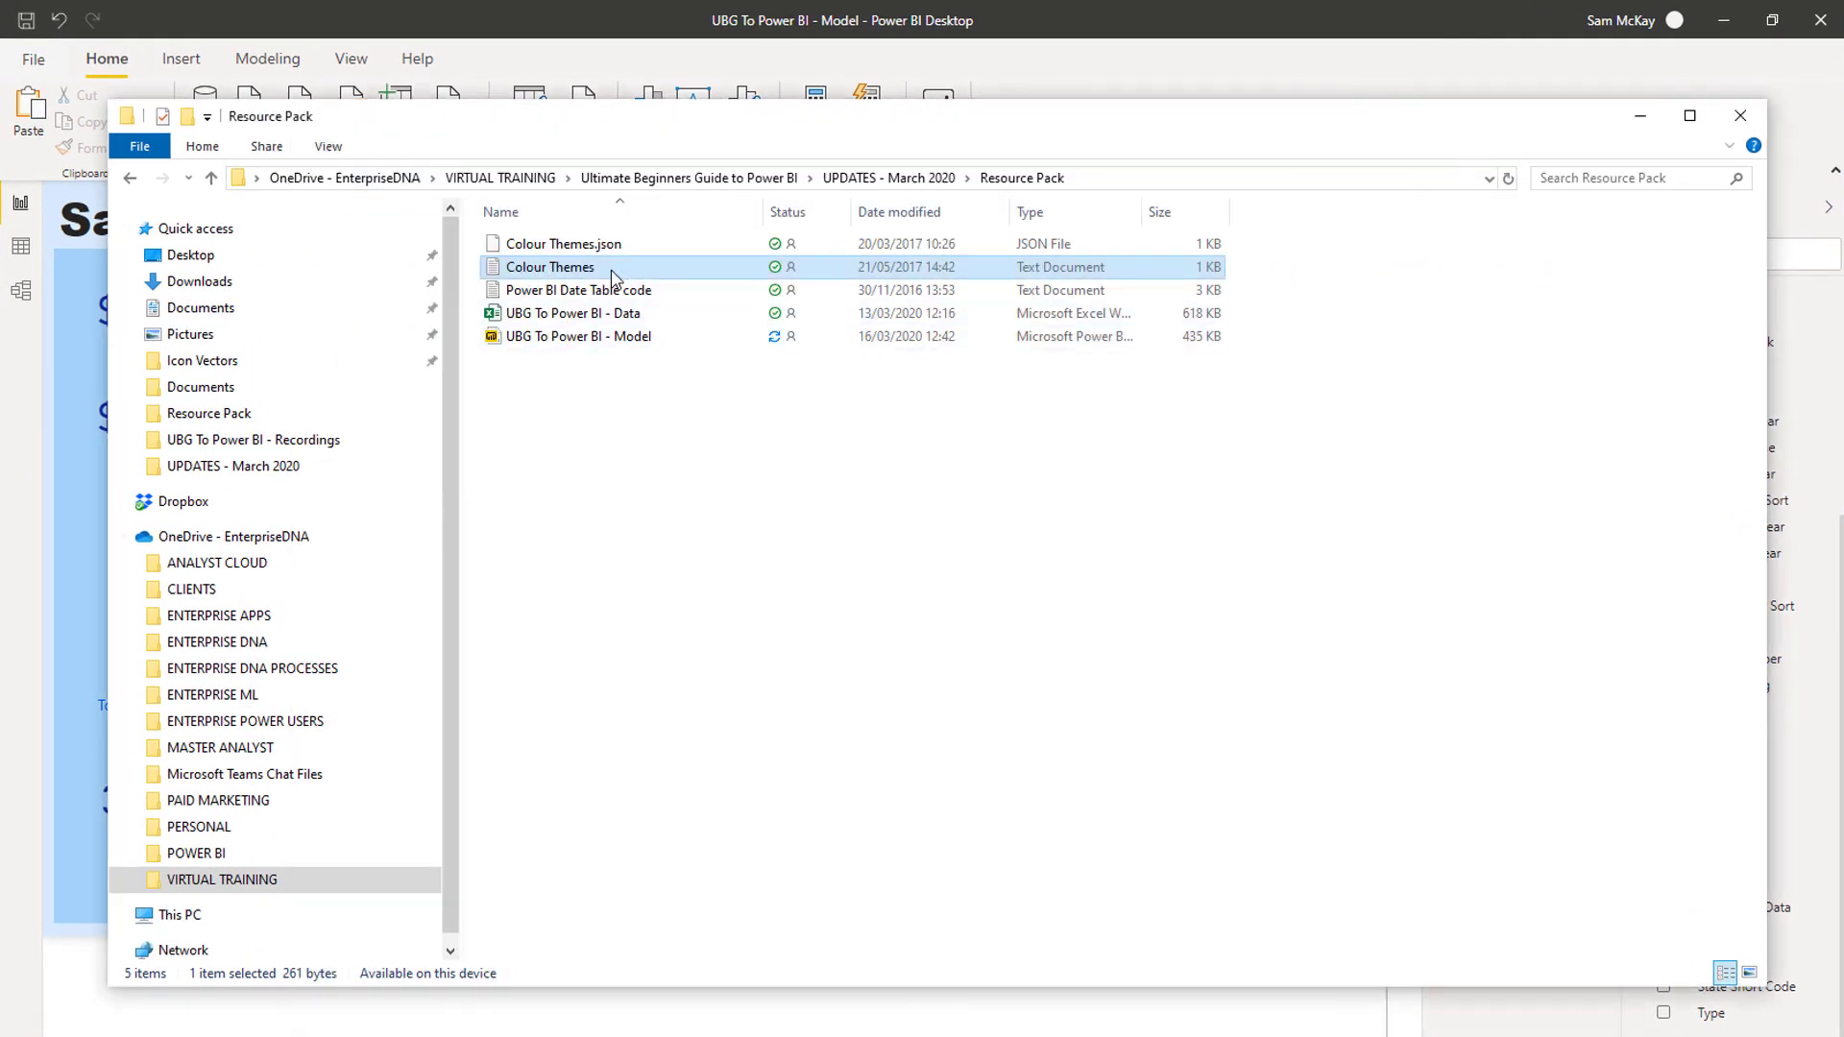
left_click(317, 169)
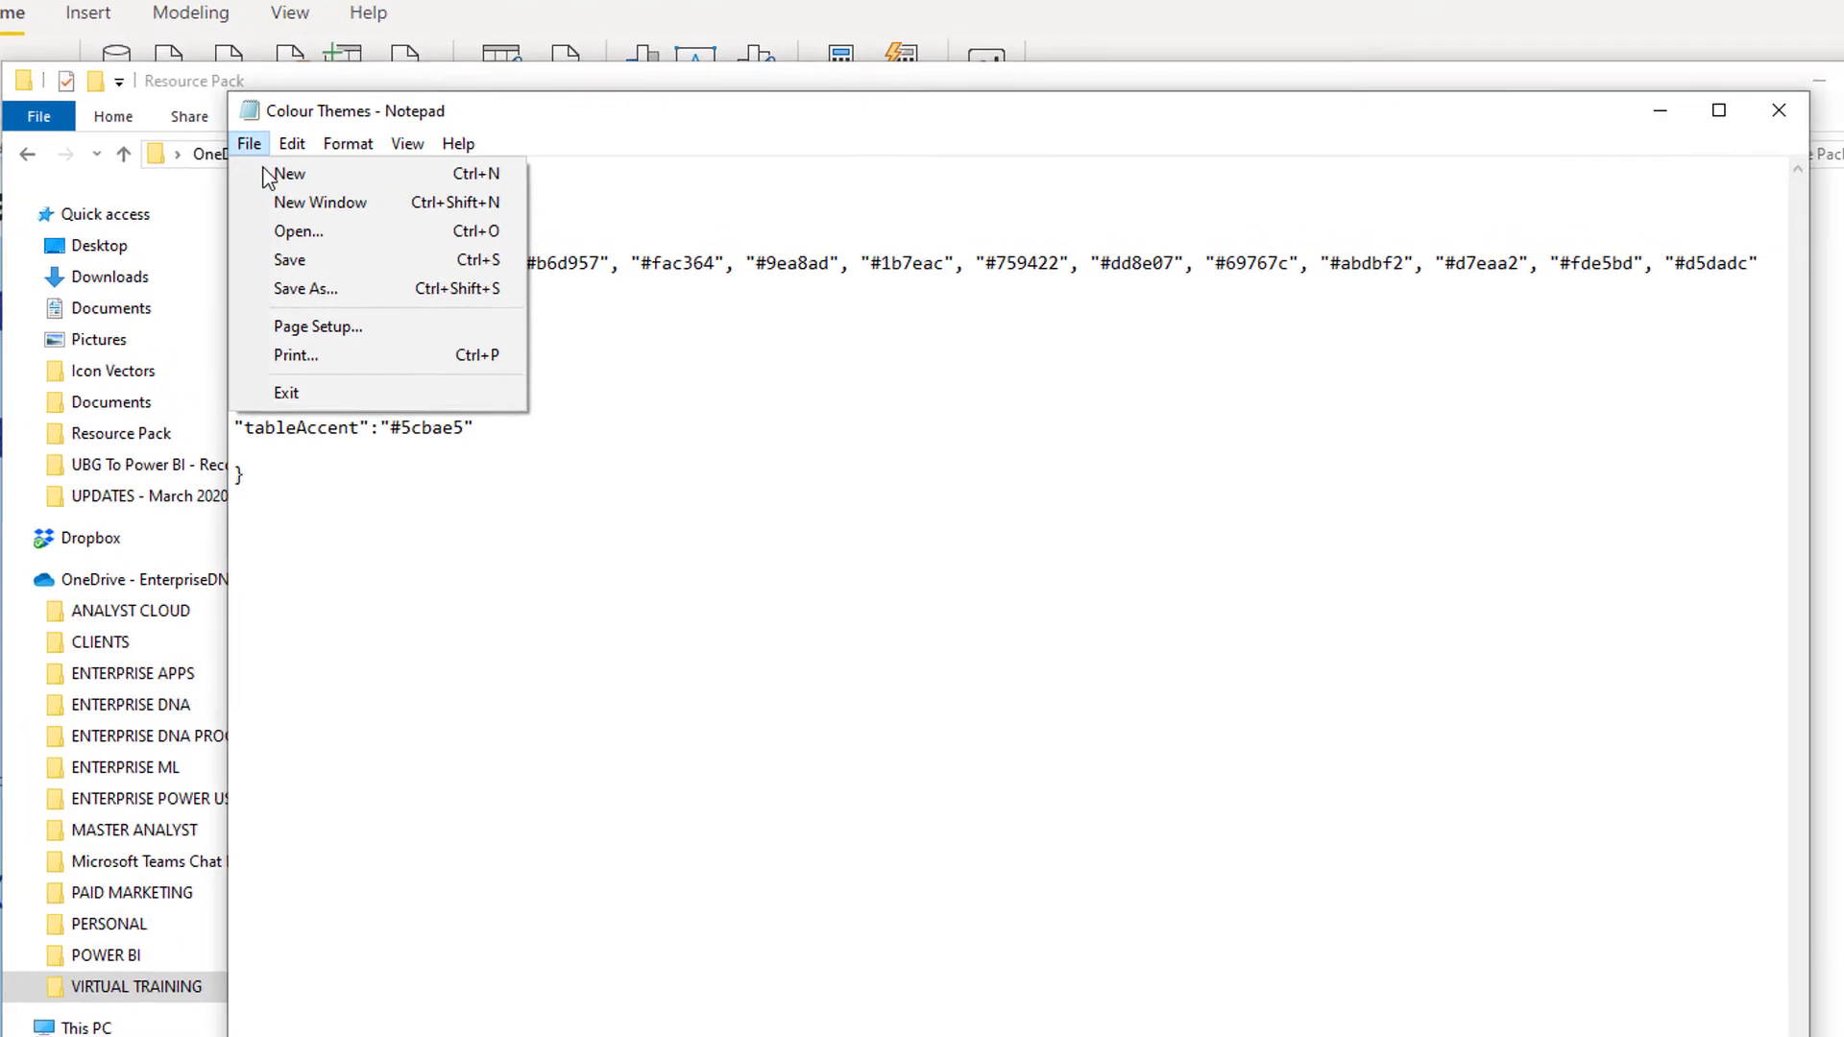
left_click(350, 288)
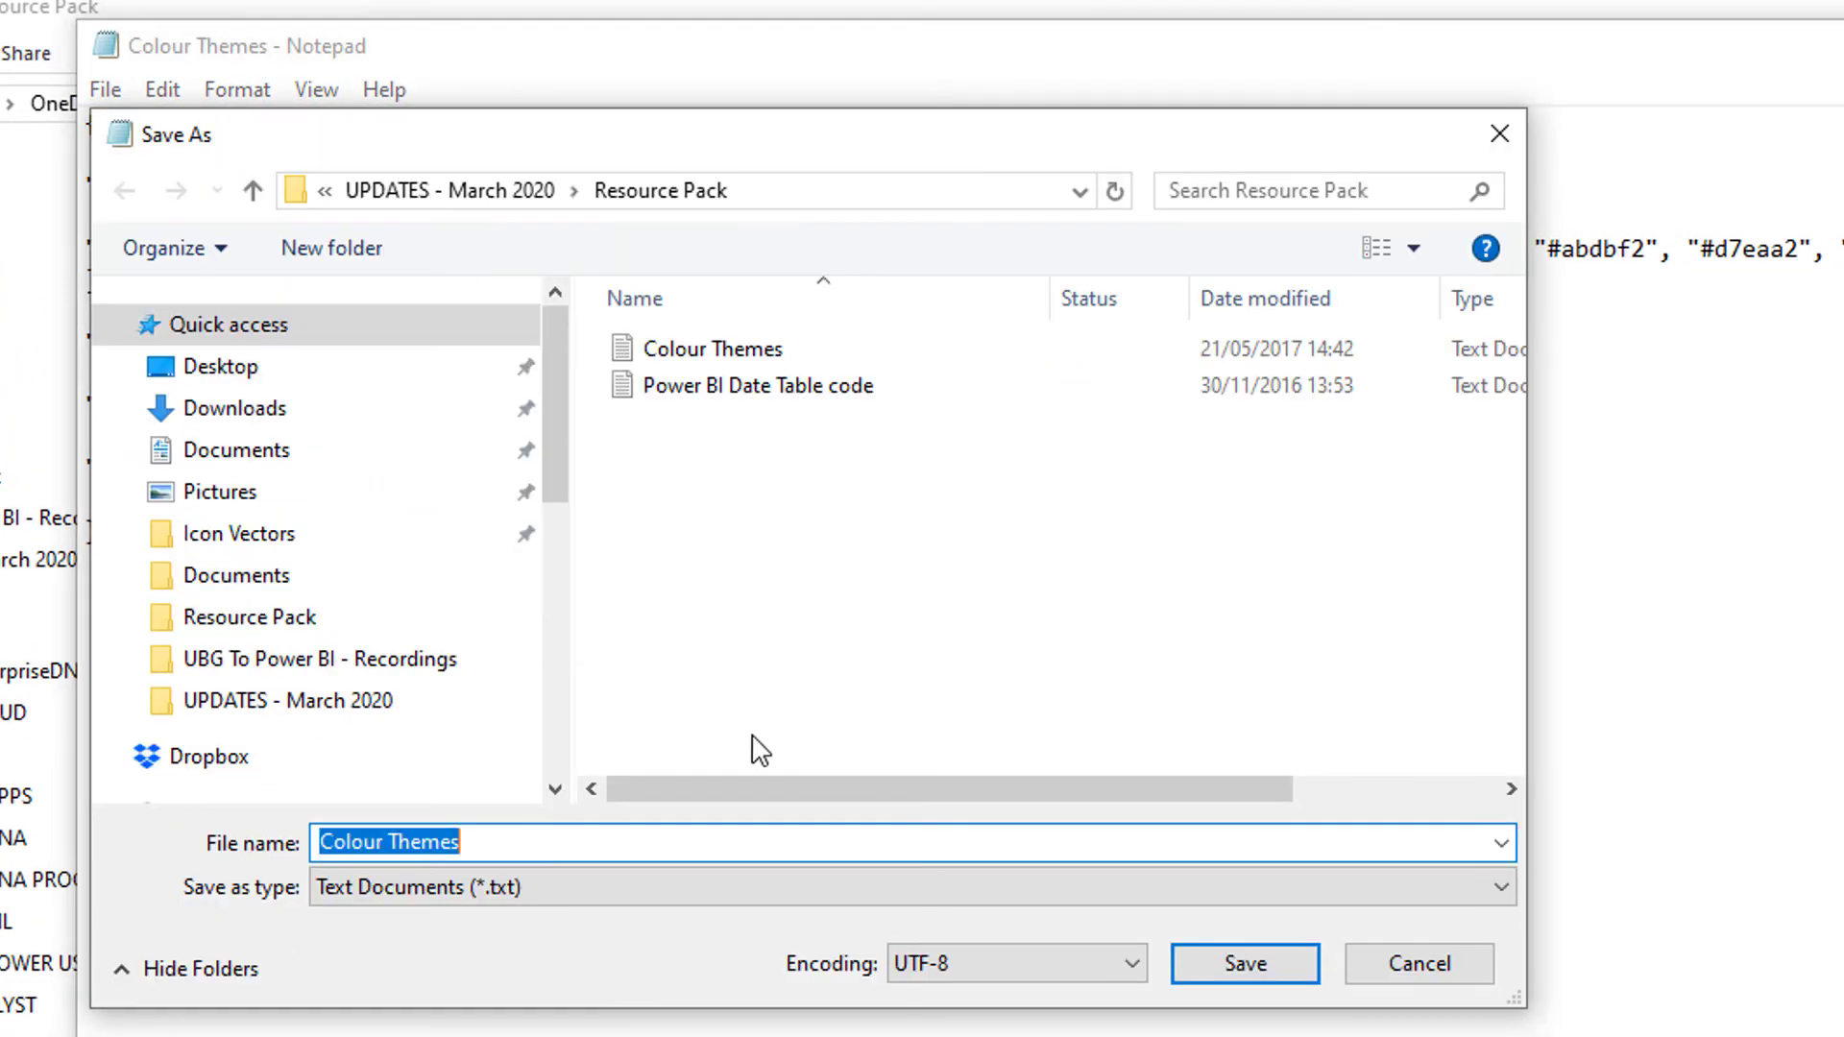
left_click(497, 842)
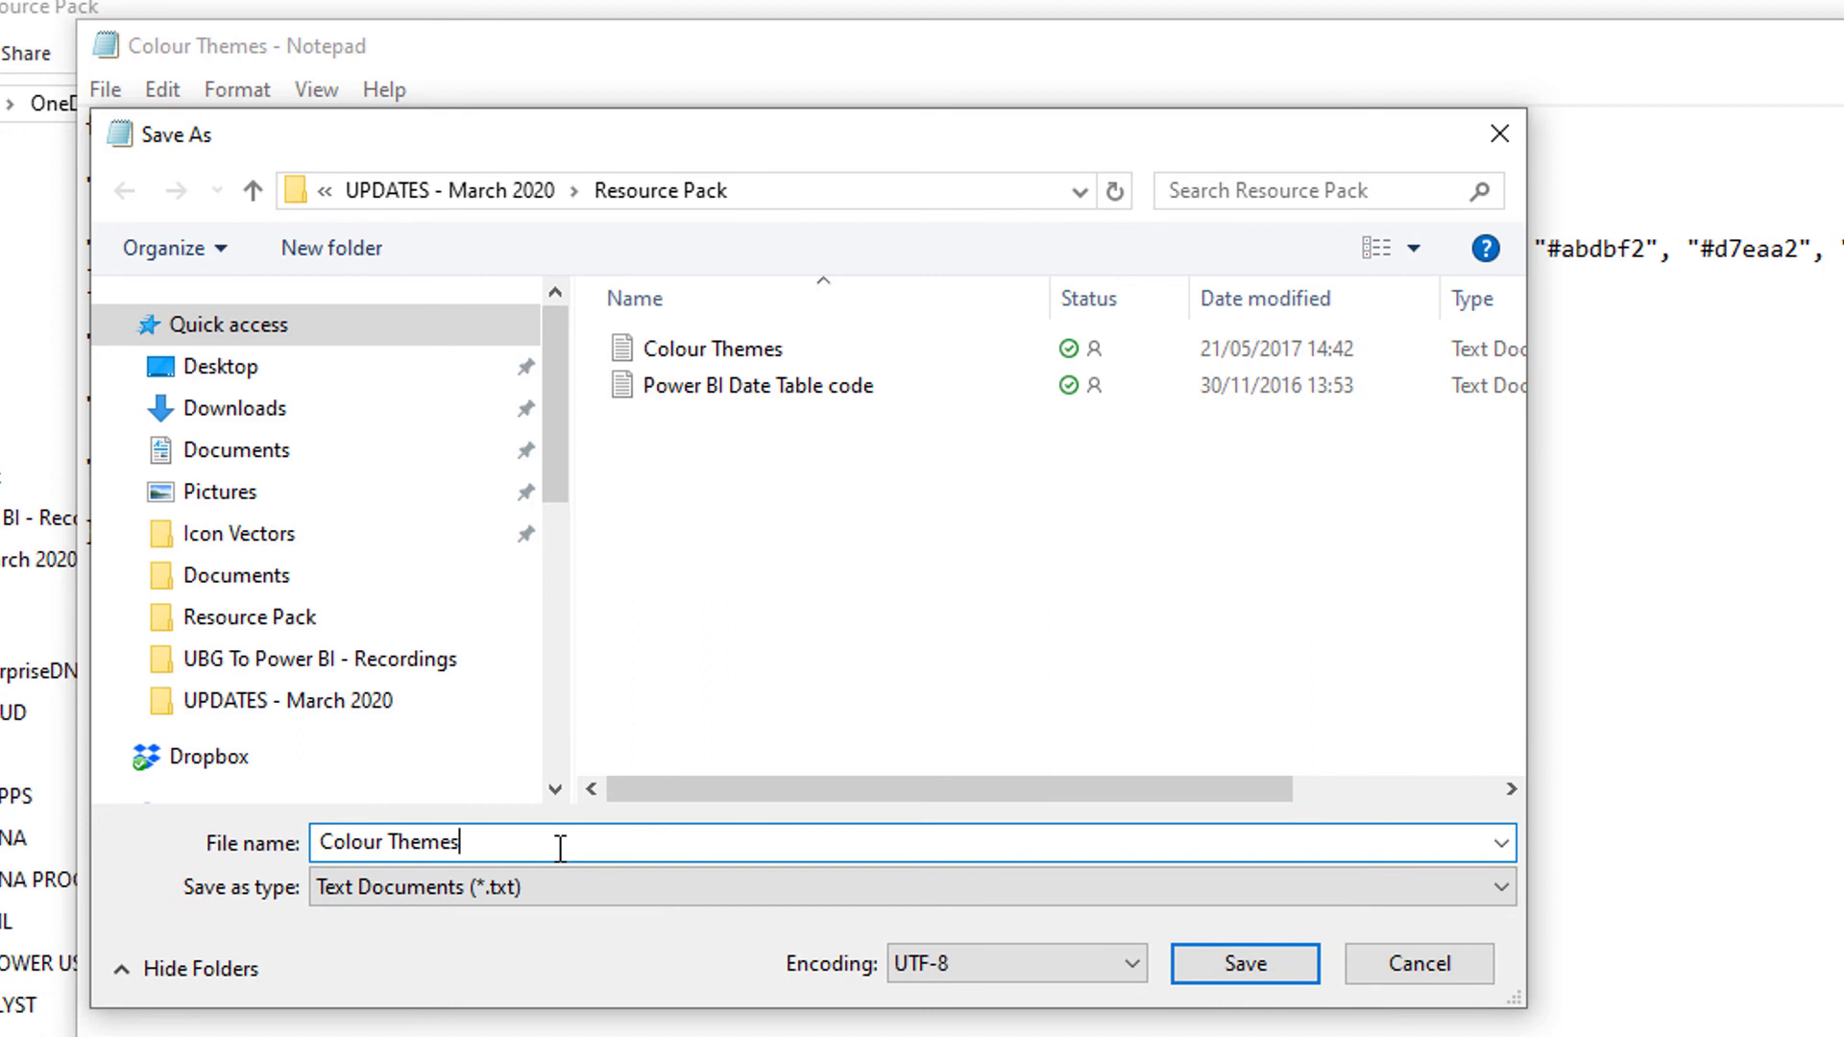
type(".json")
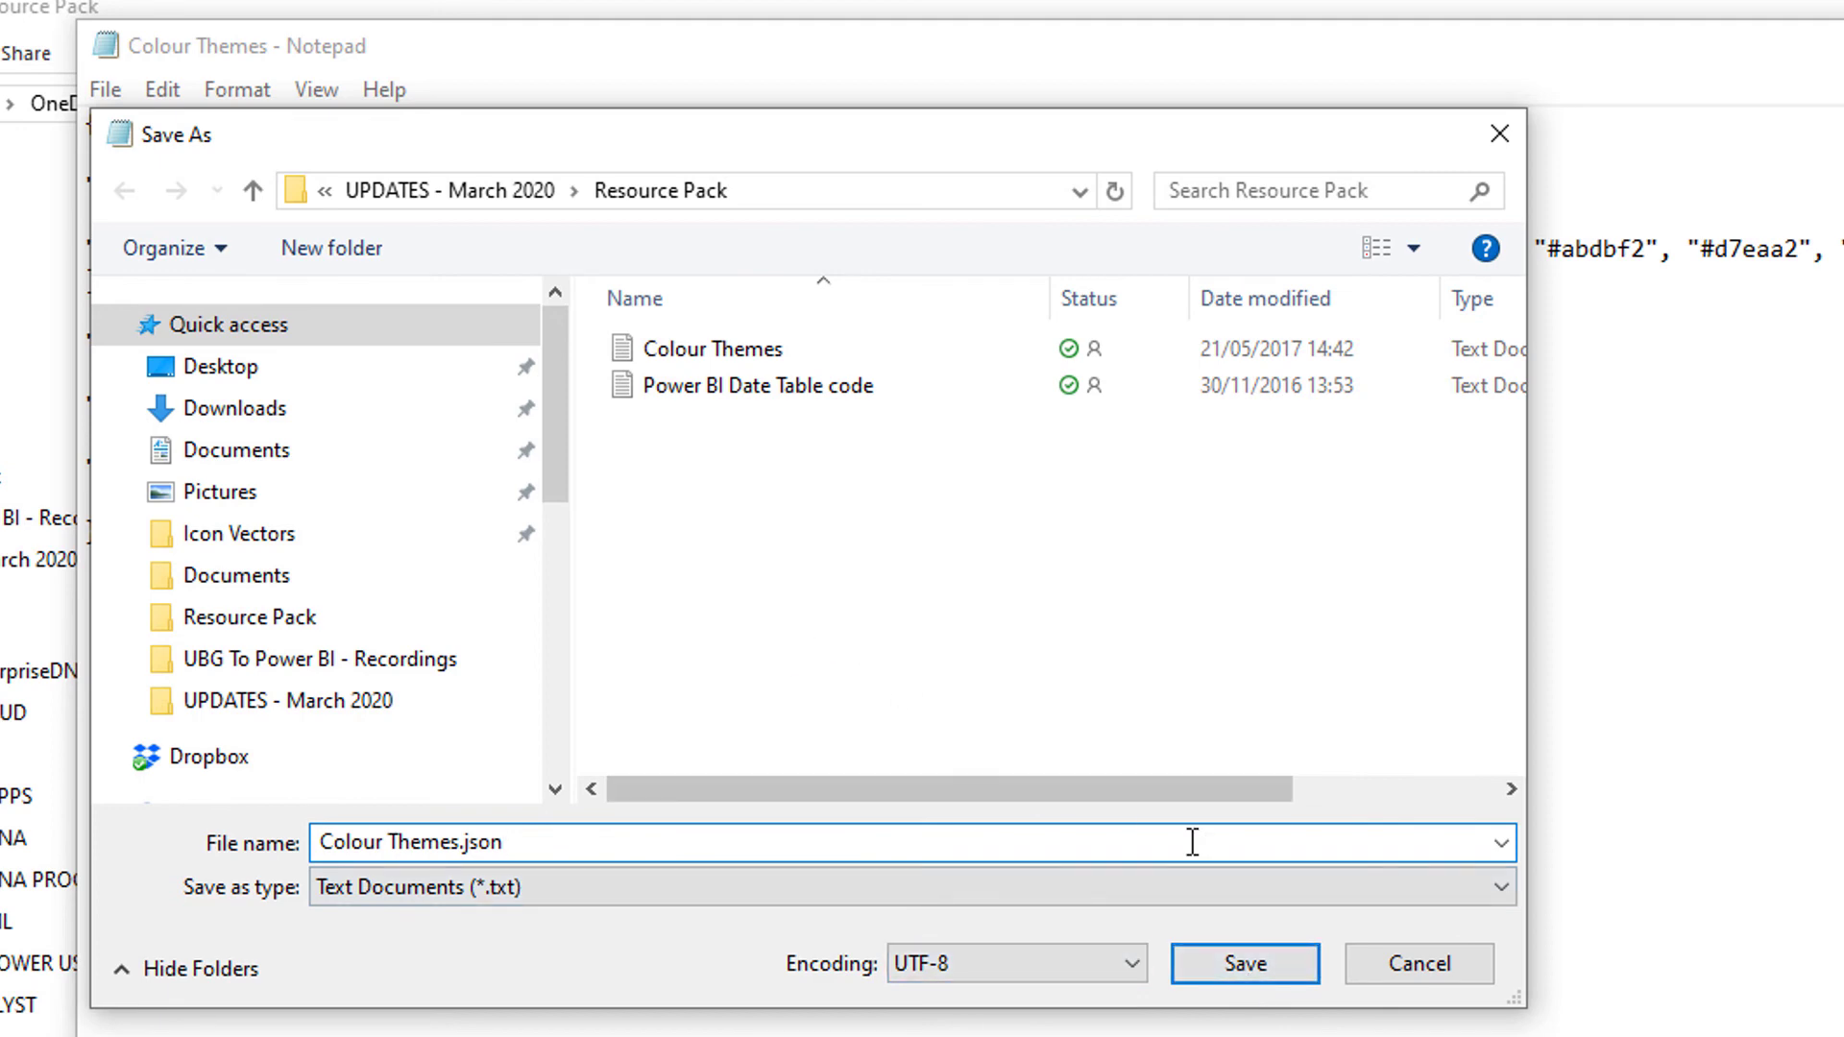
left_click(1398, 974)
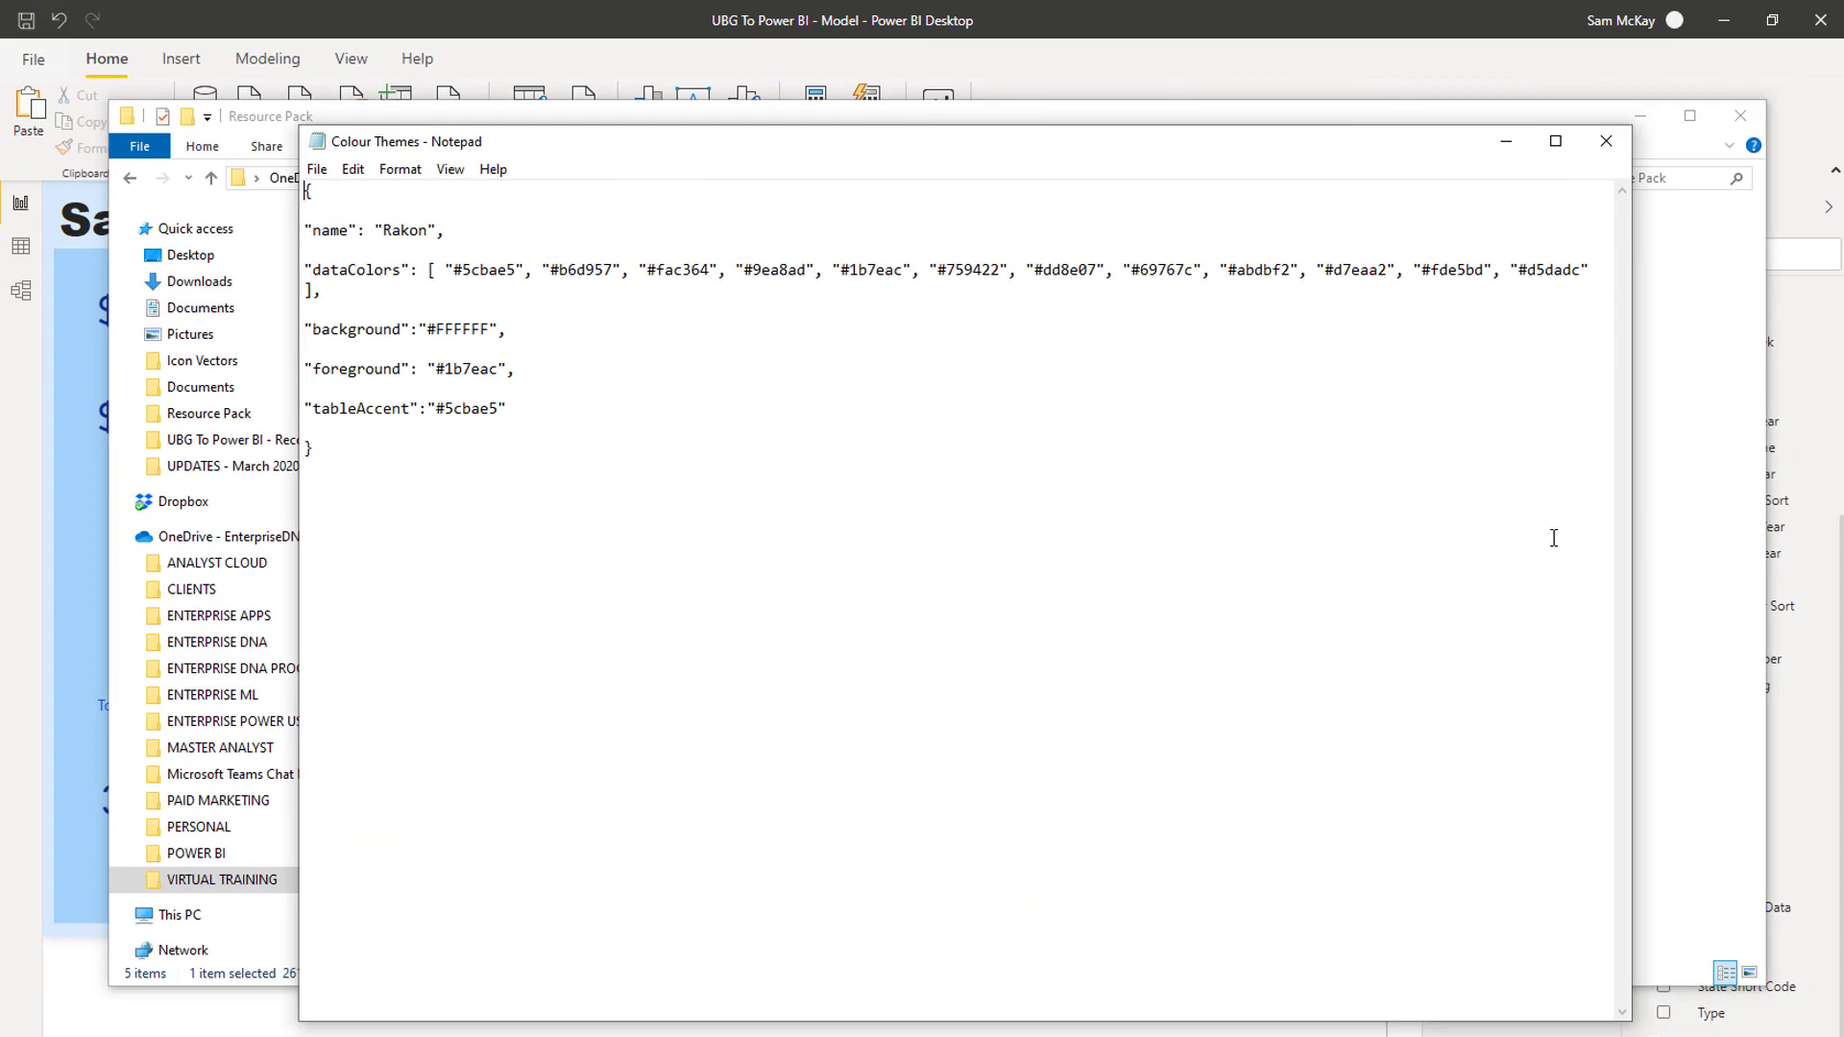
left_click(1679, 539)
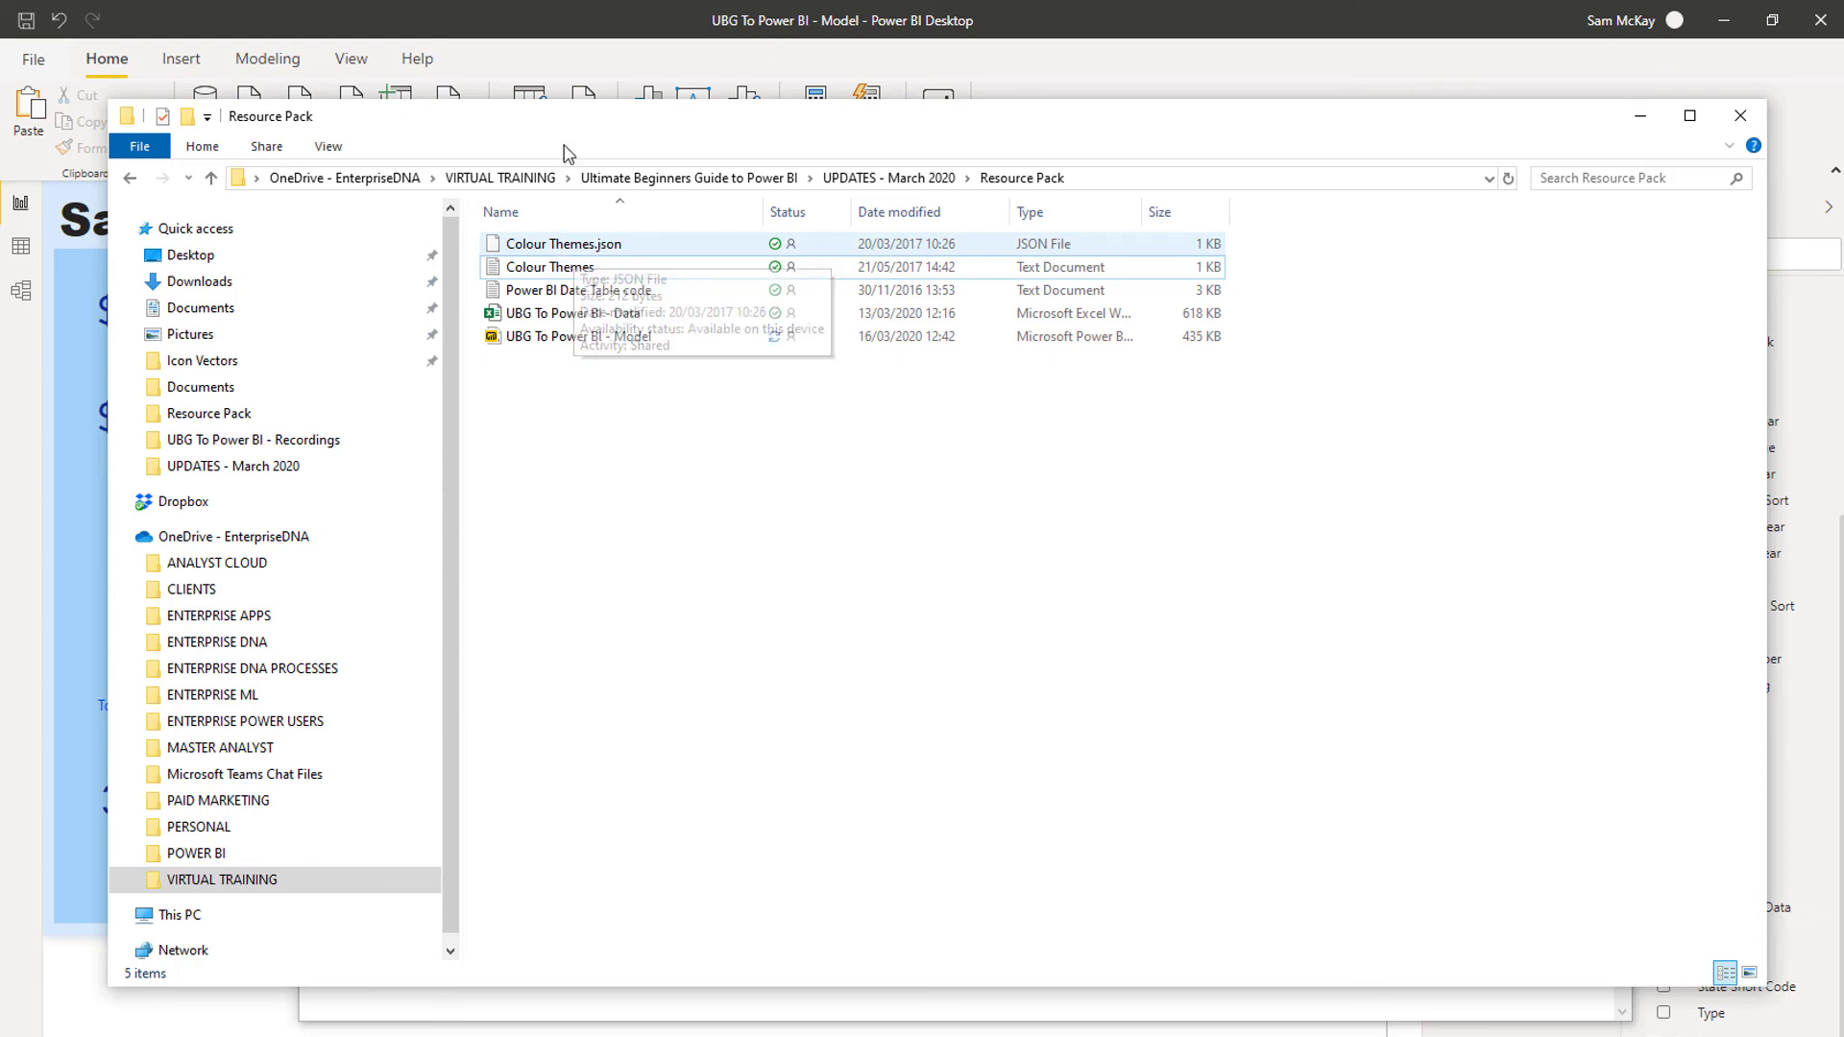
Switch back to Power BI Desktop and examine the report theme gallery, including the option to browse for a custom theme file.
left_click(641, 10)
left_click(180, 58)
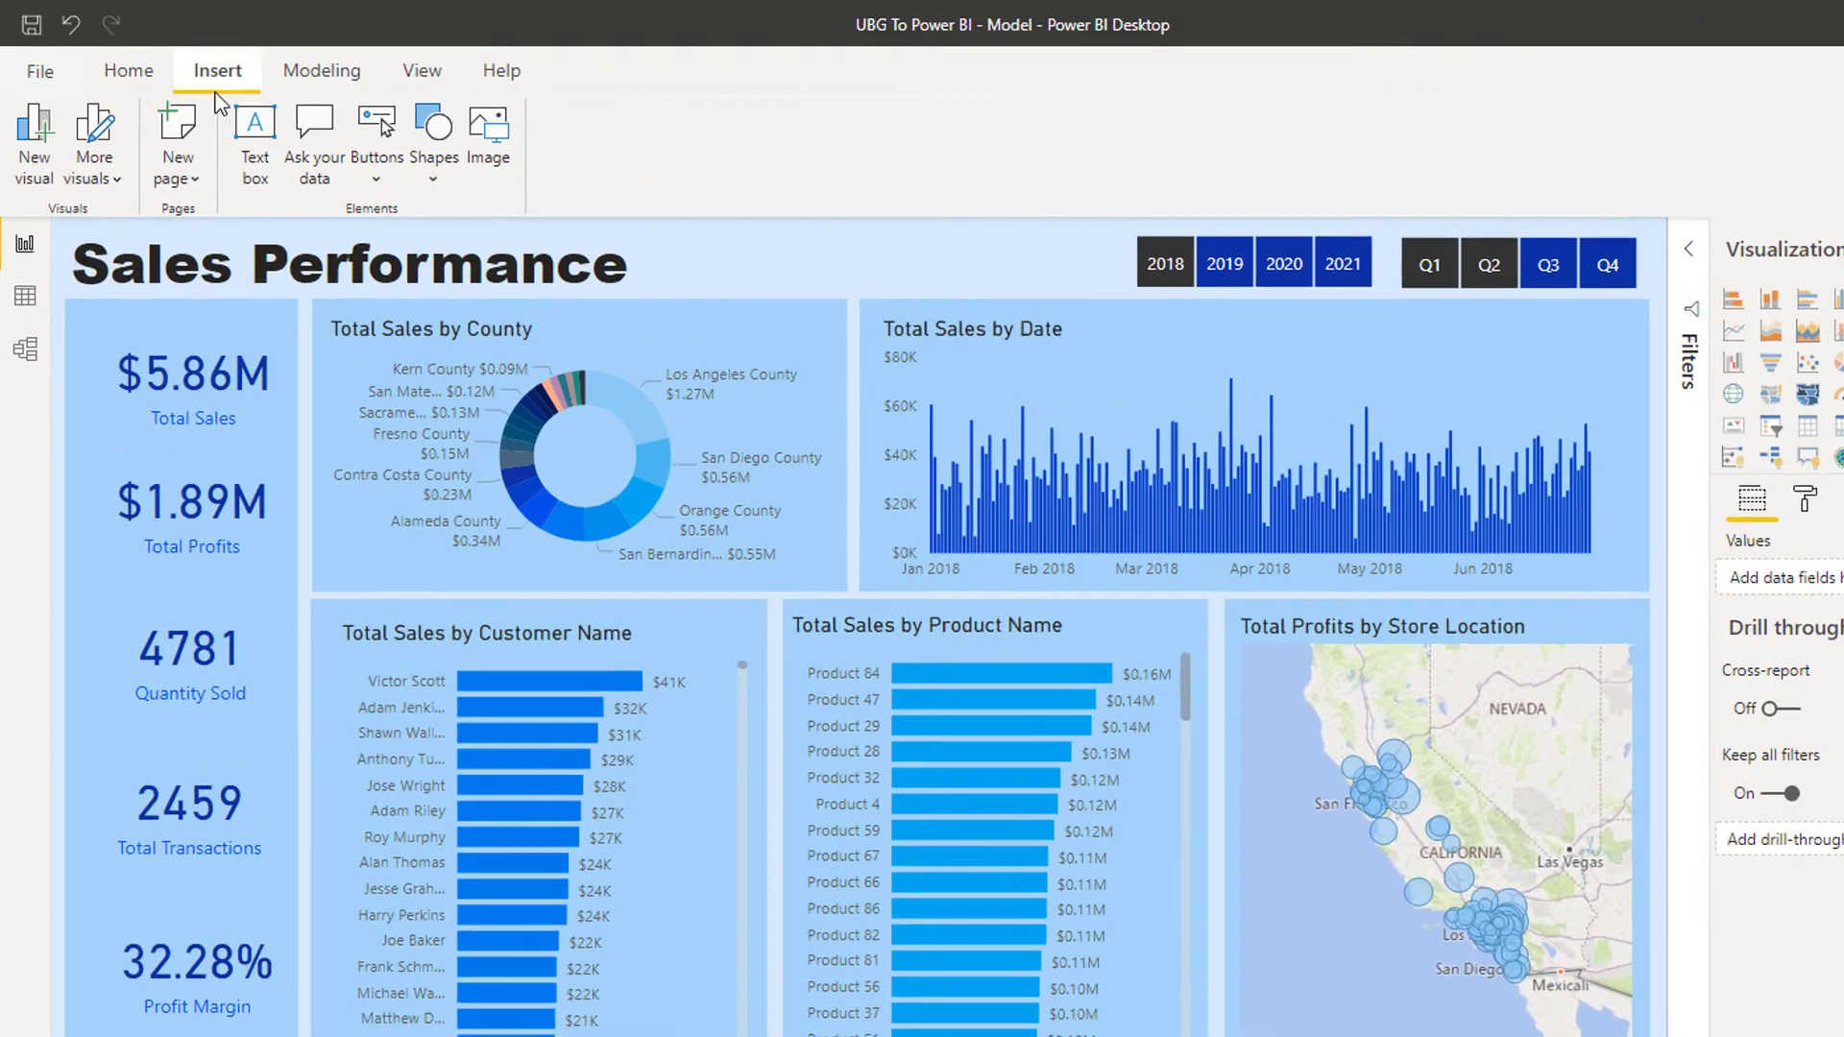
left_click(440, 104)
left_click(588, 102)
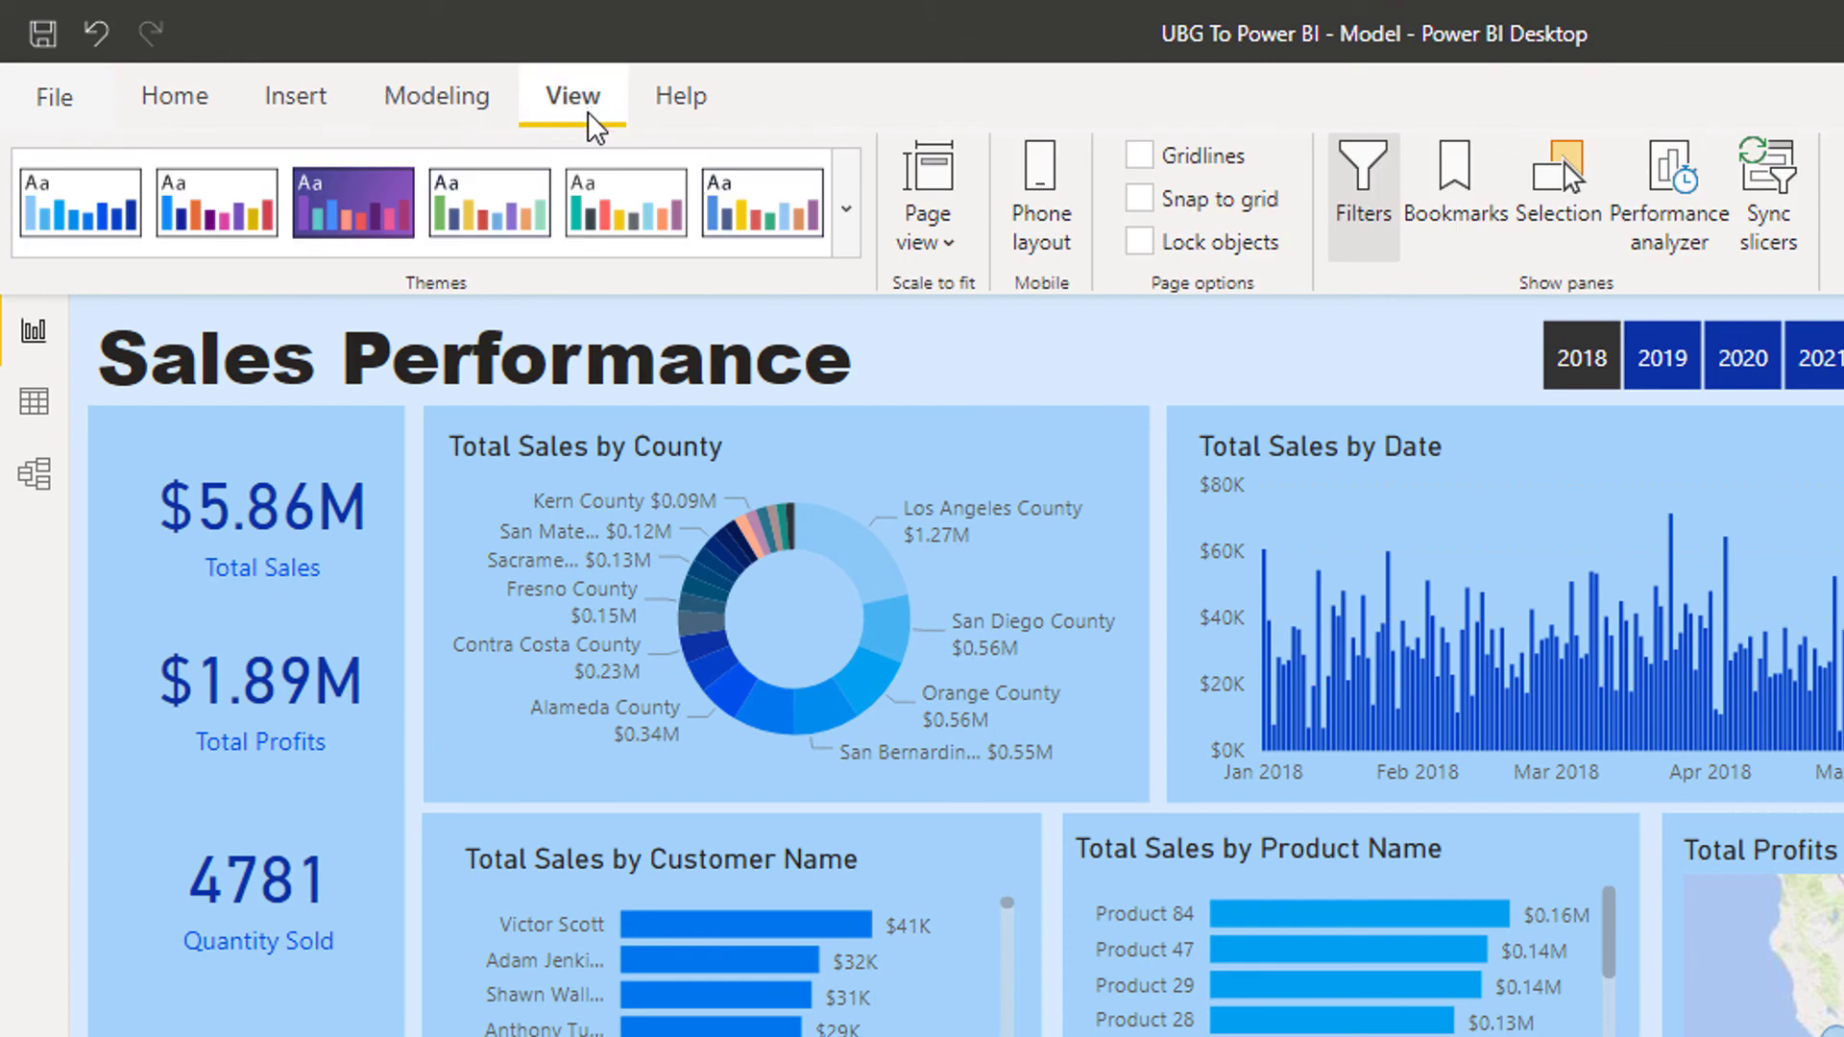
left_click(845, 221)
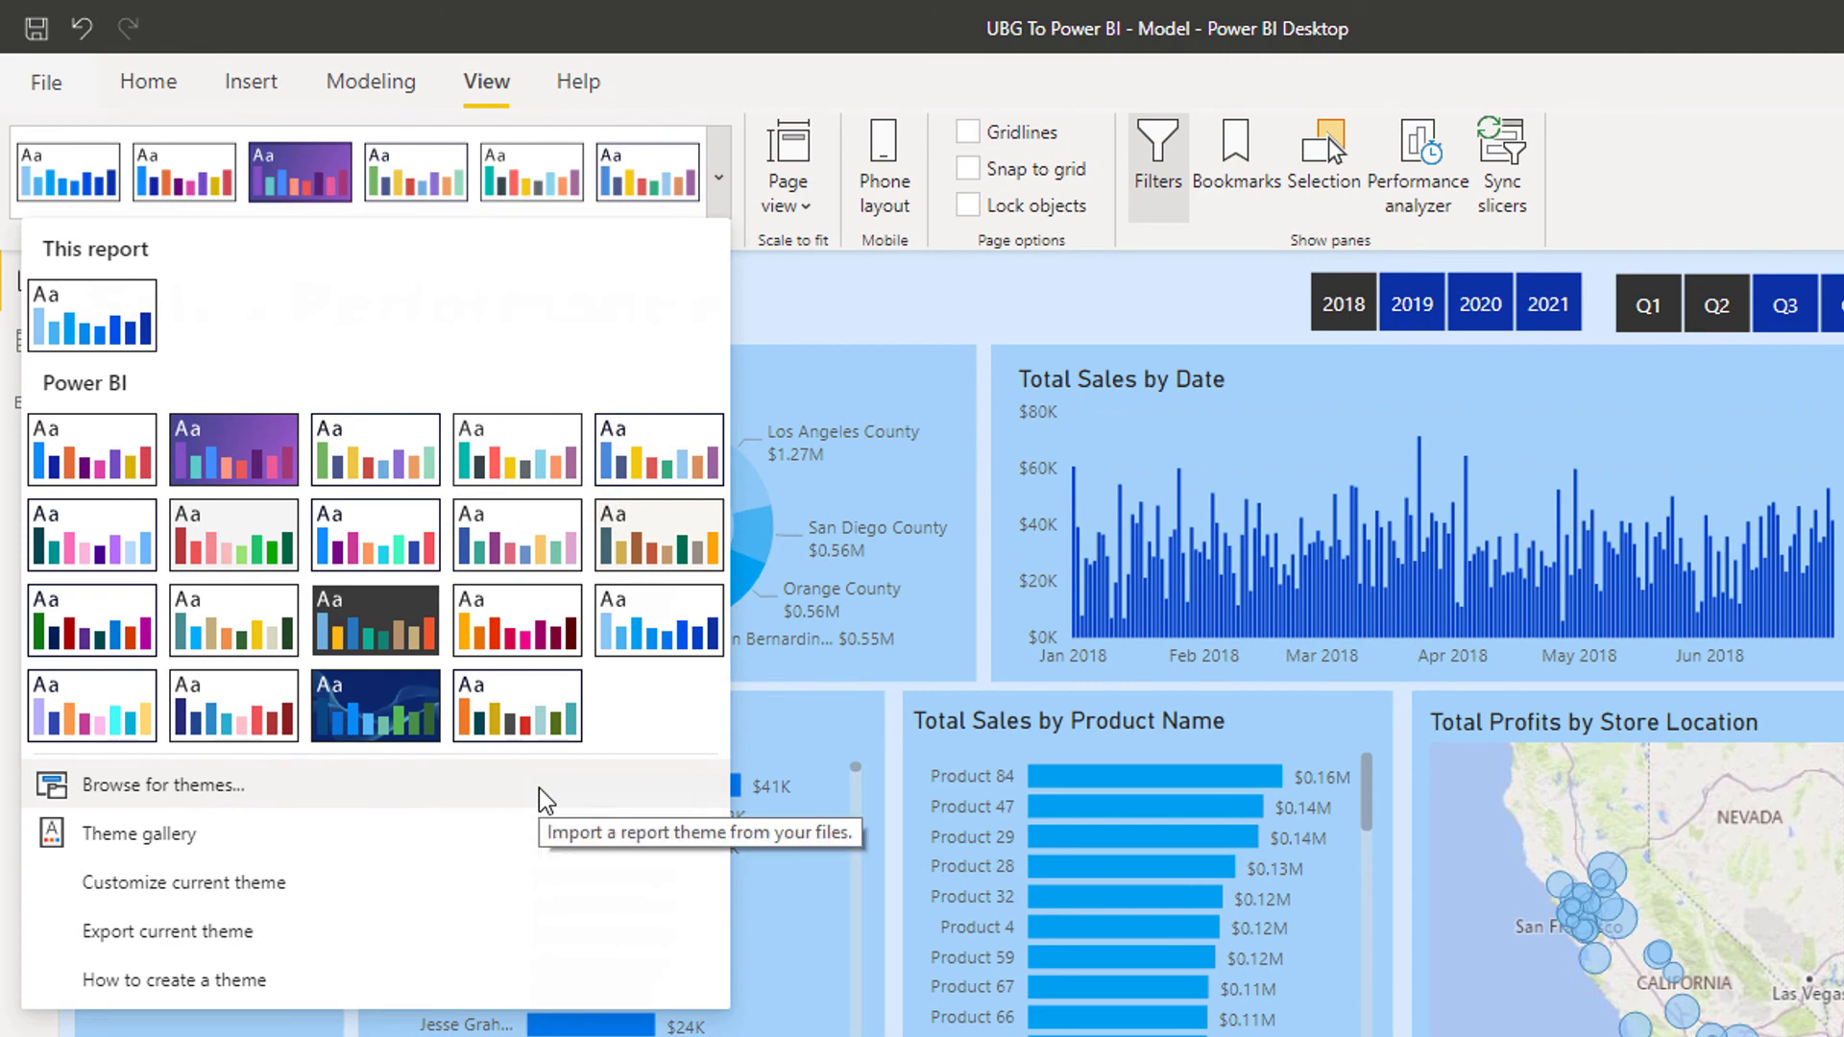
left_click(823, 577)
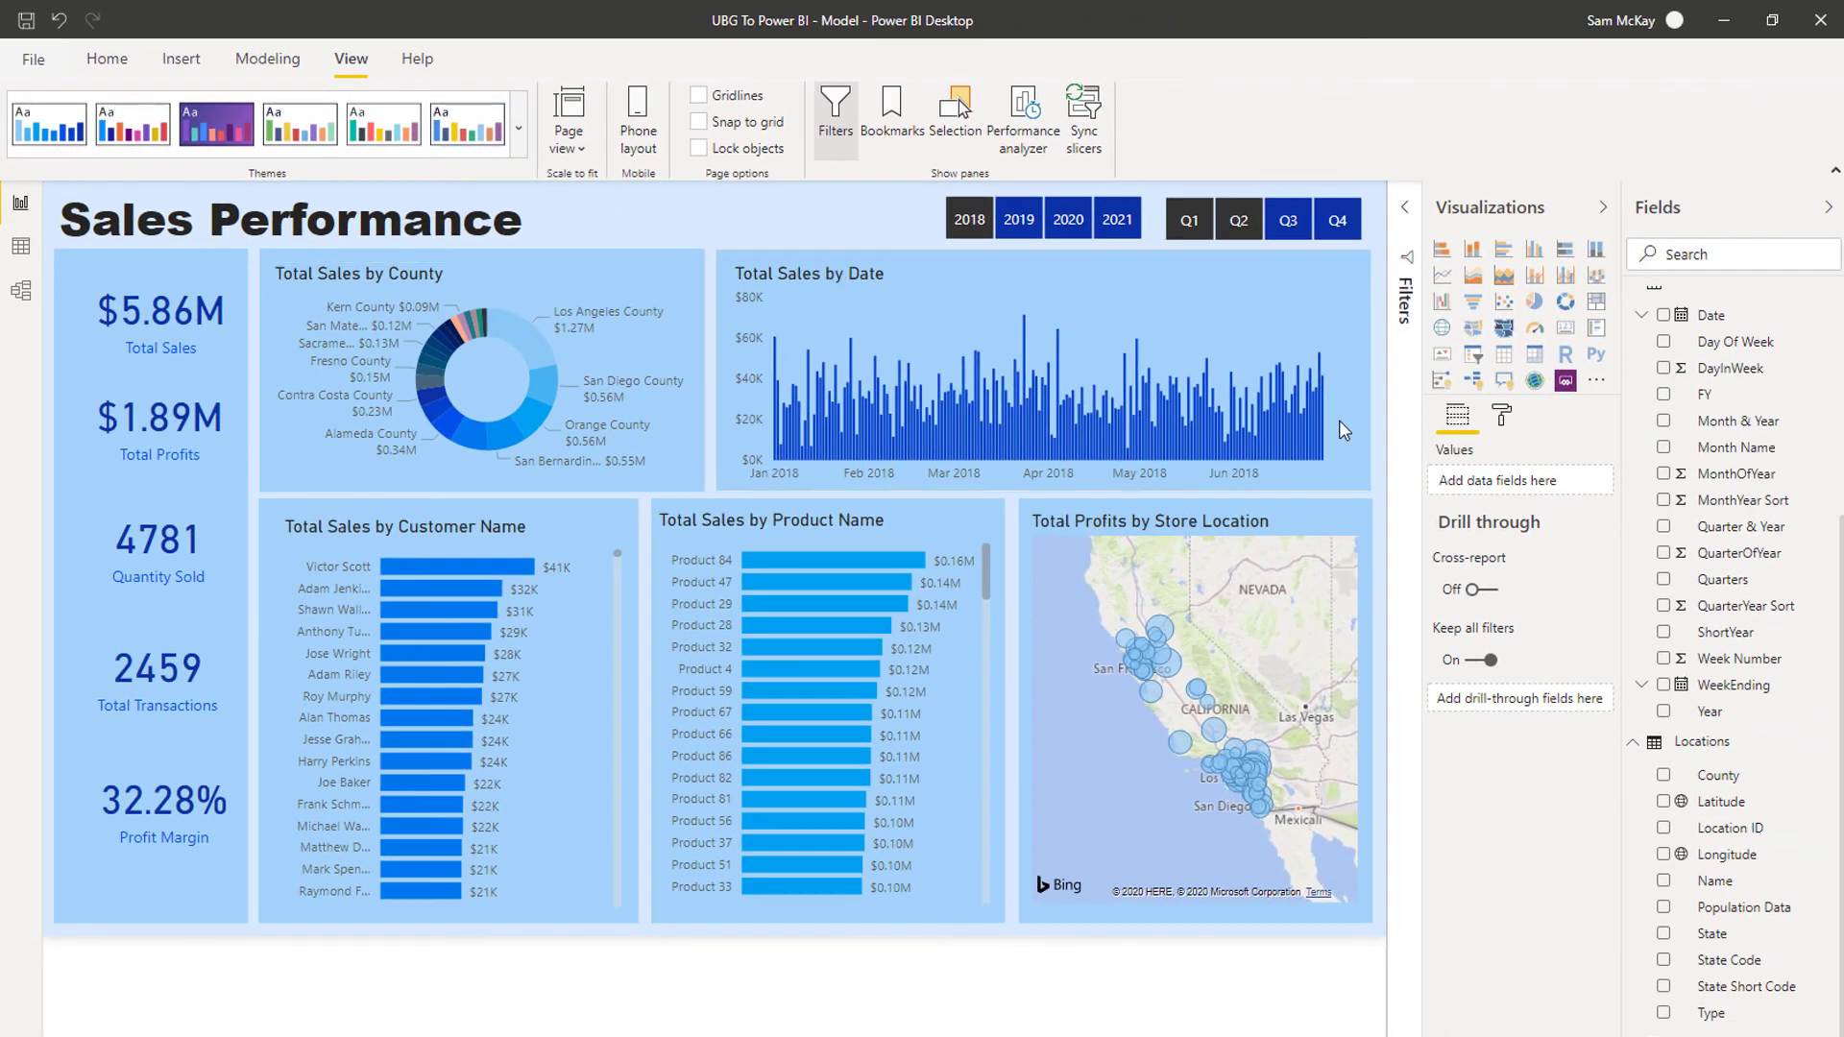
left_click(519, 142)
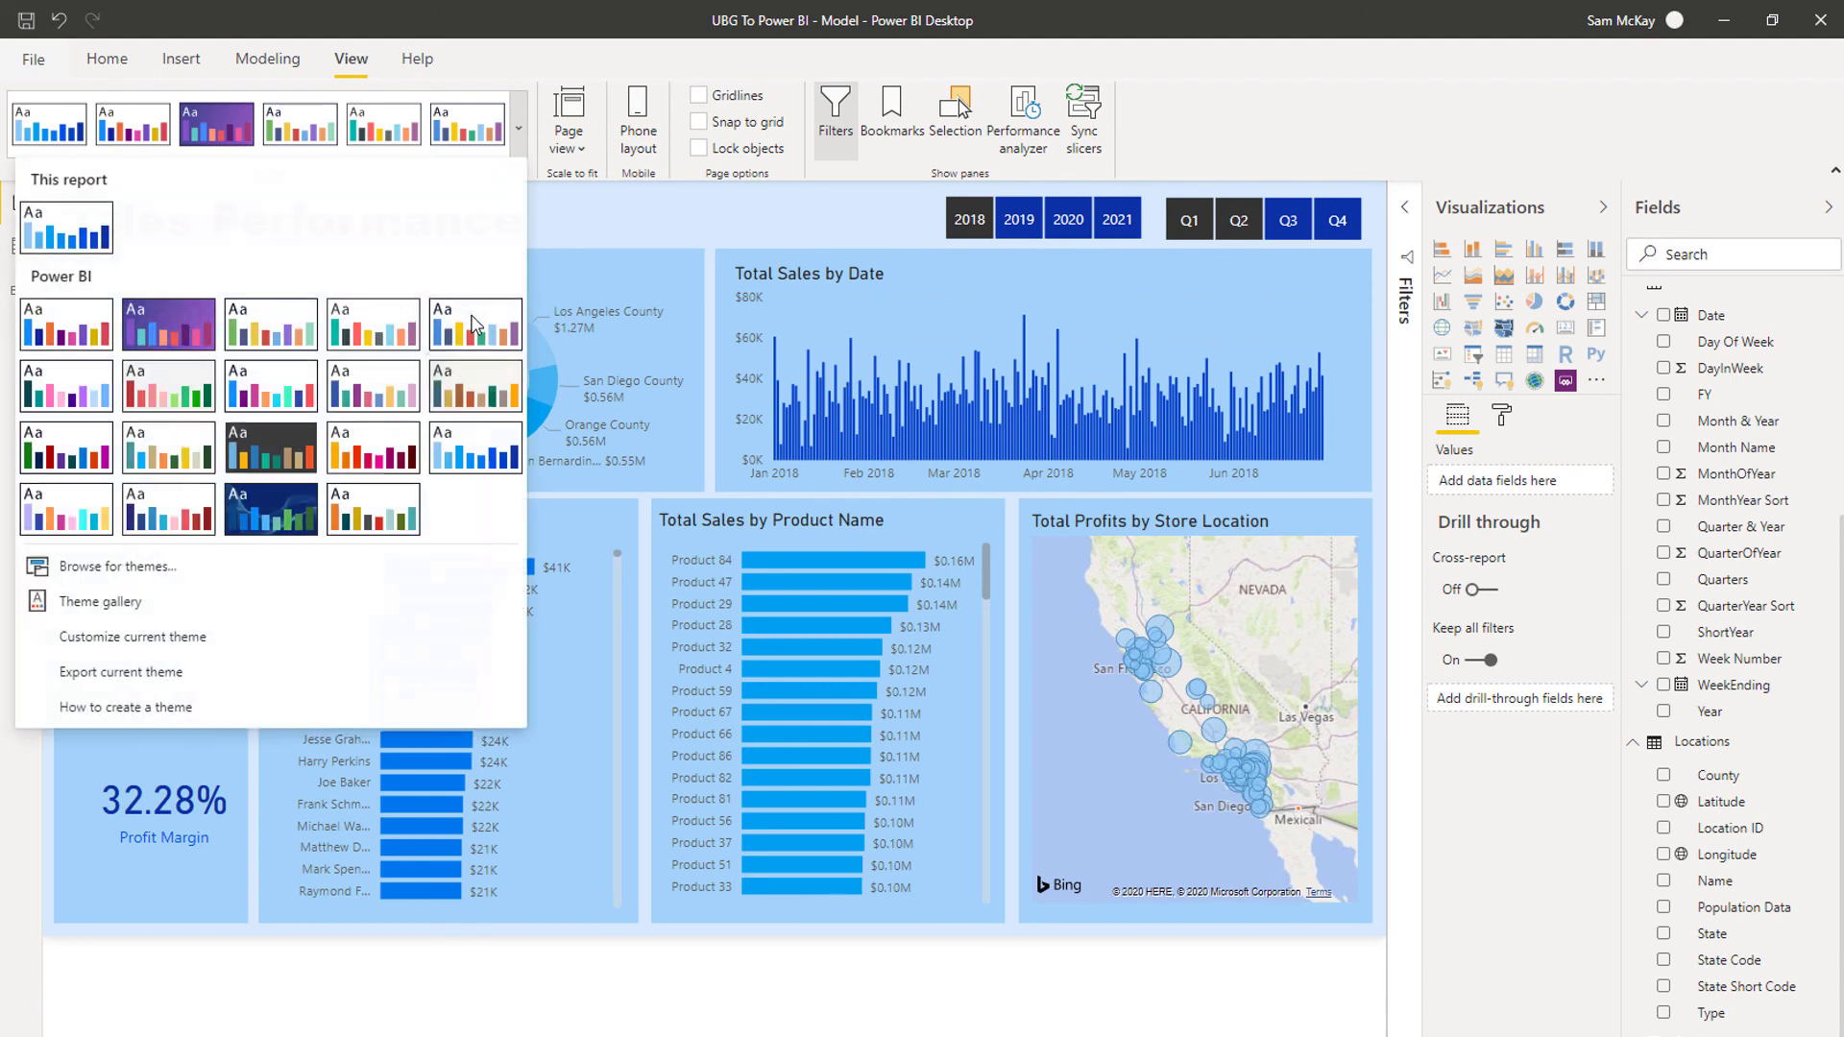
left_click(527, 369)
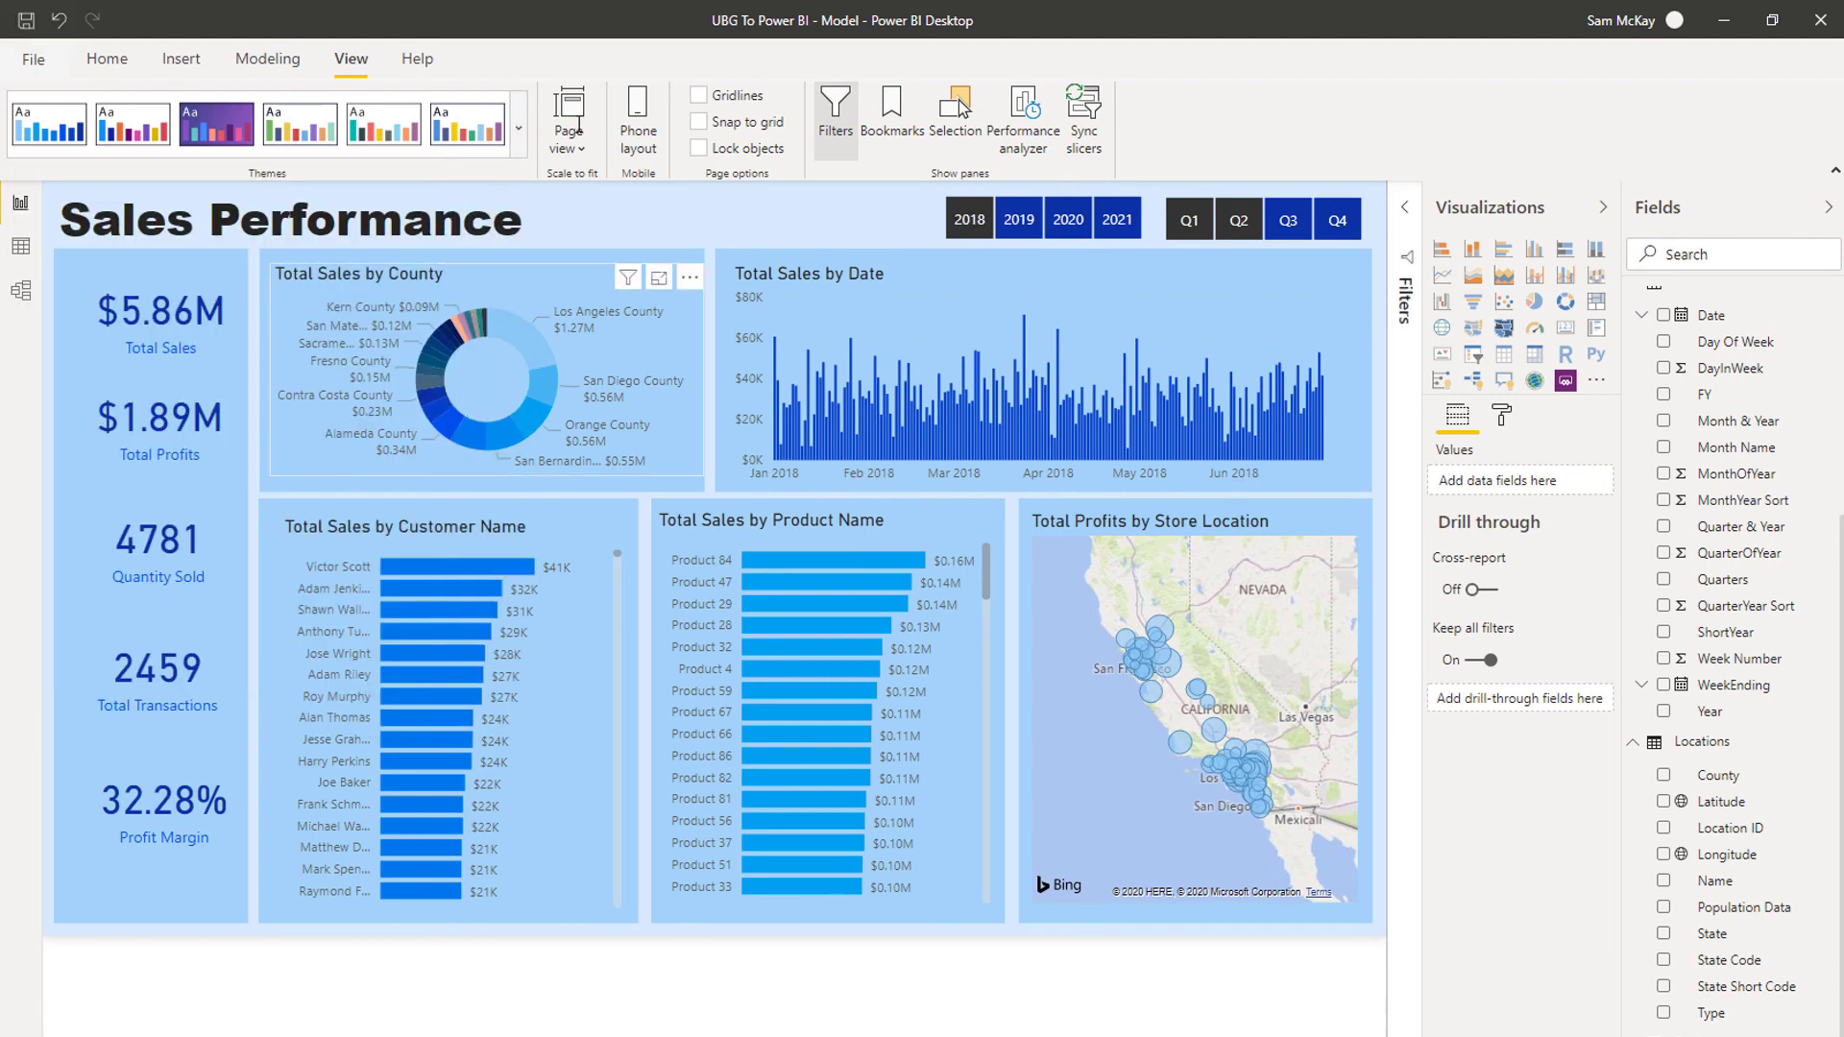
left_click(519, 142)
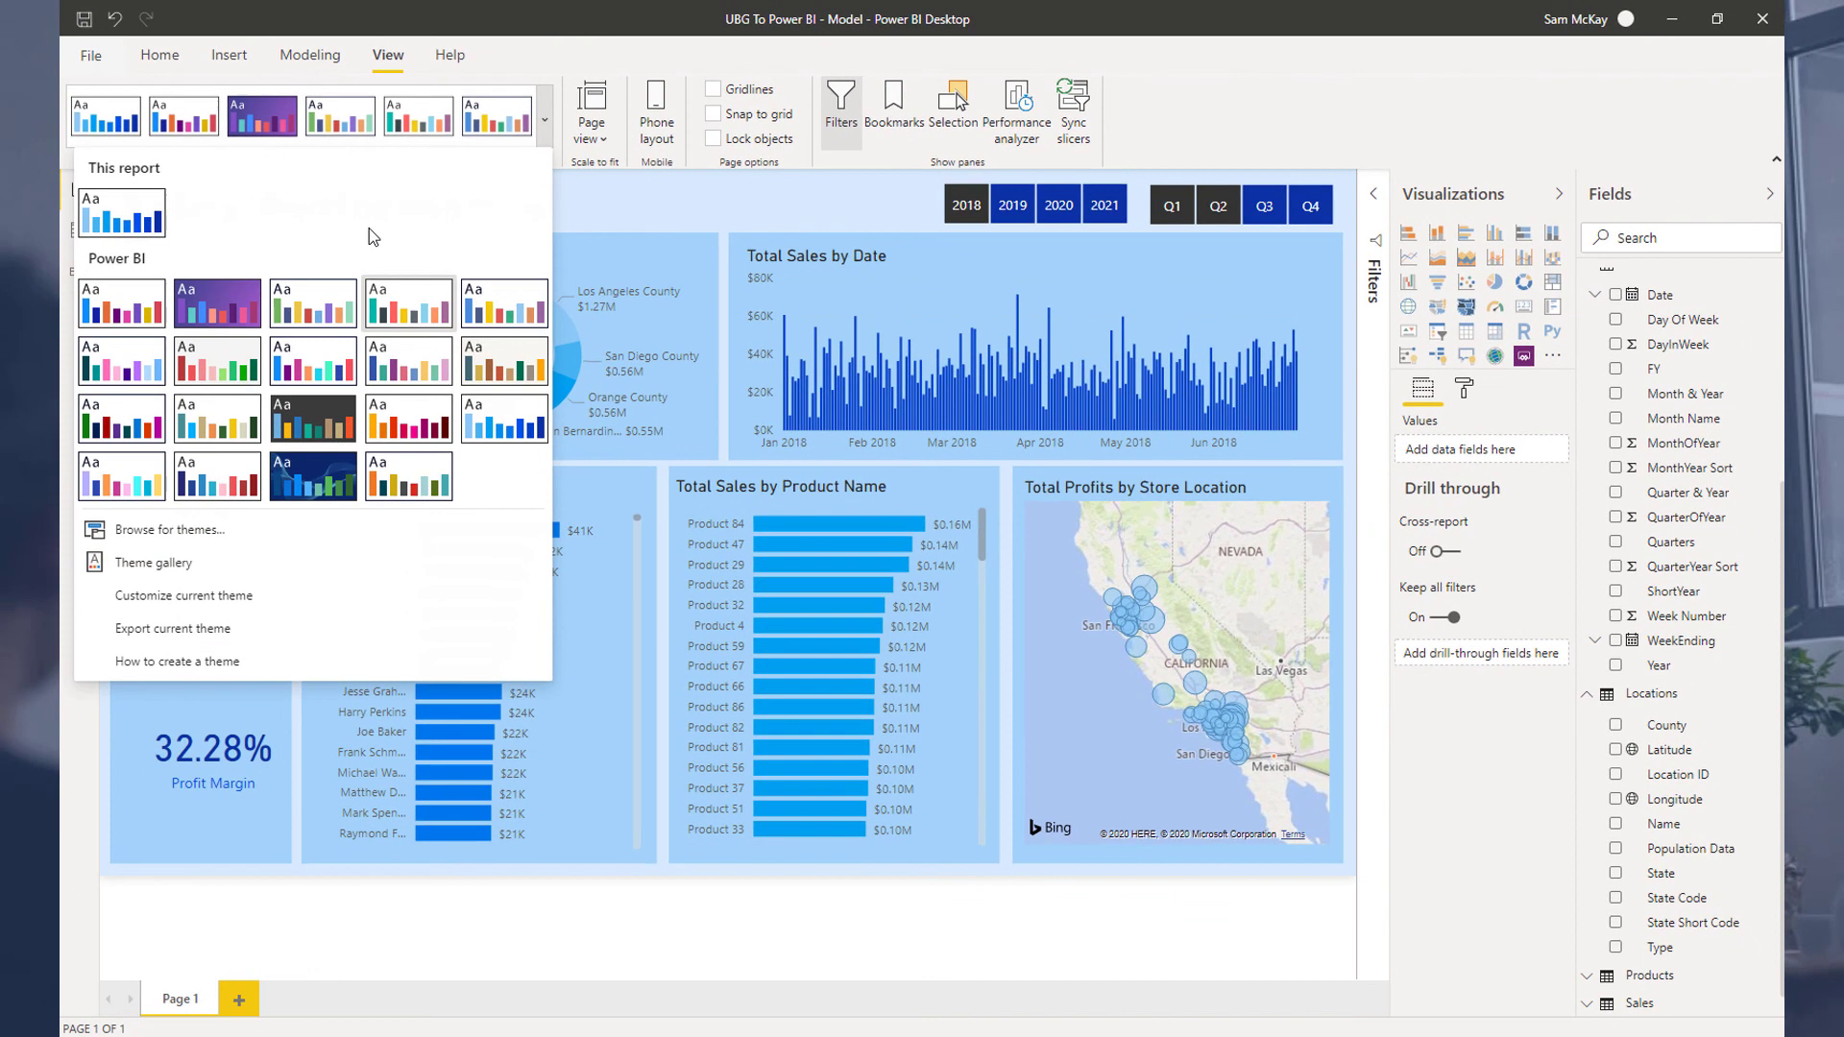
left_click(239, 688)
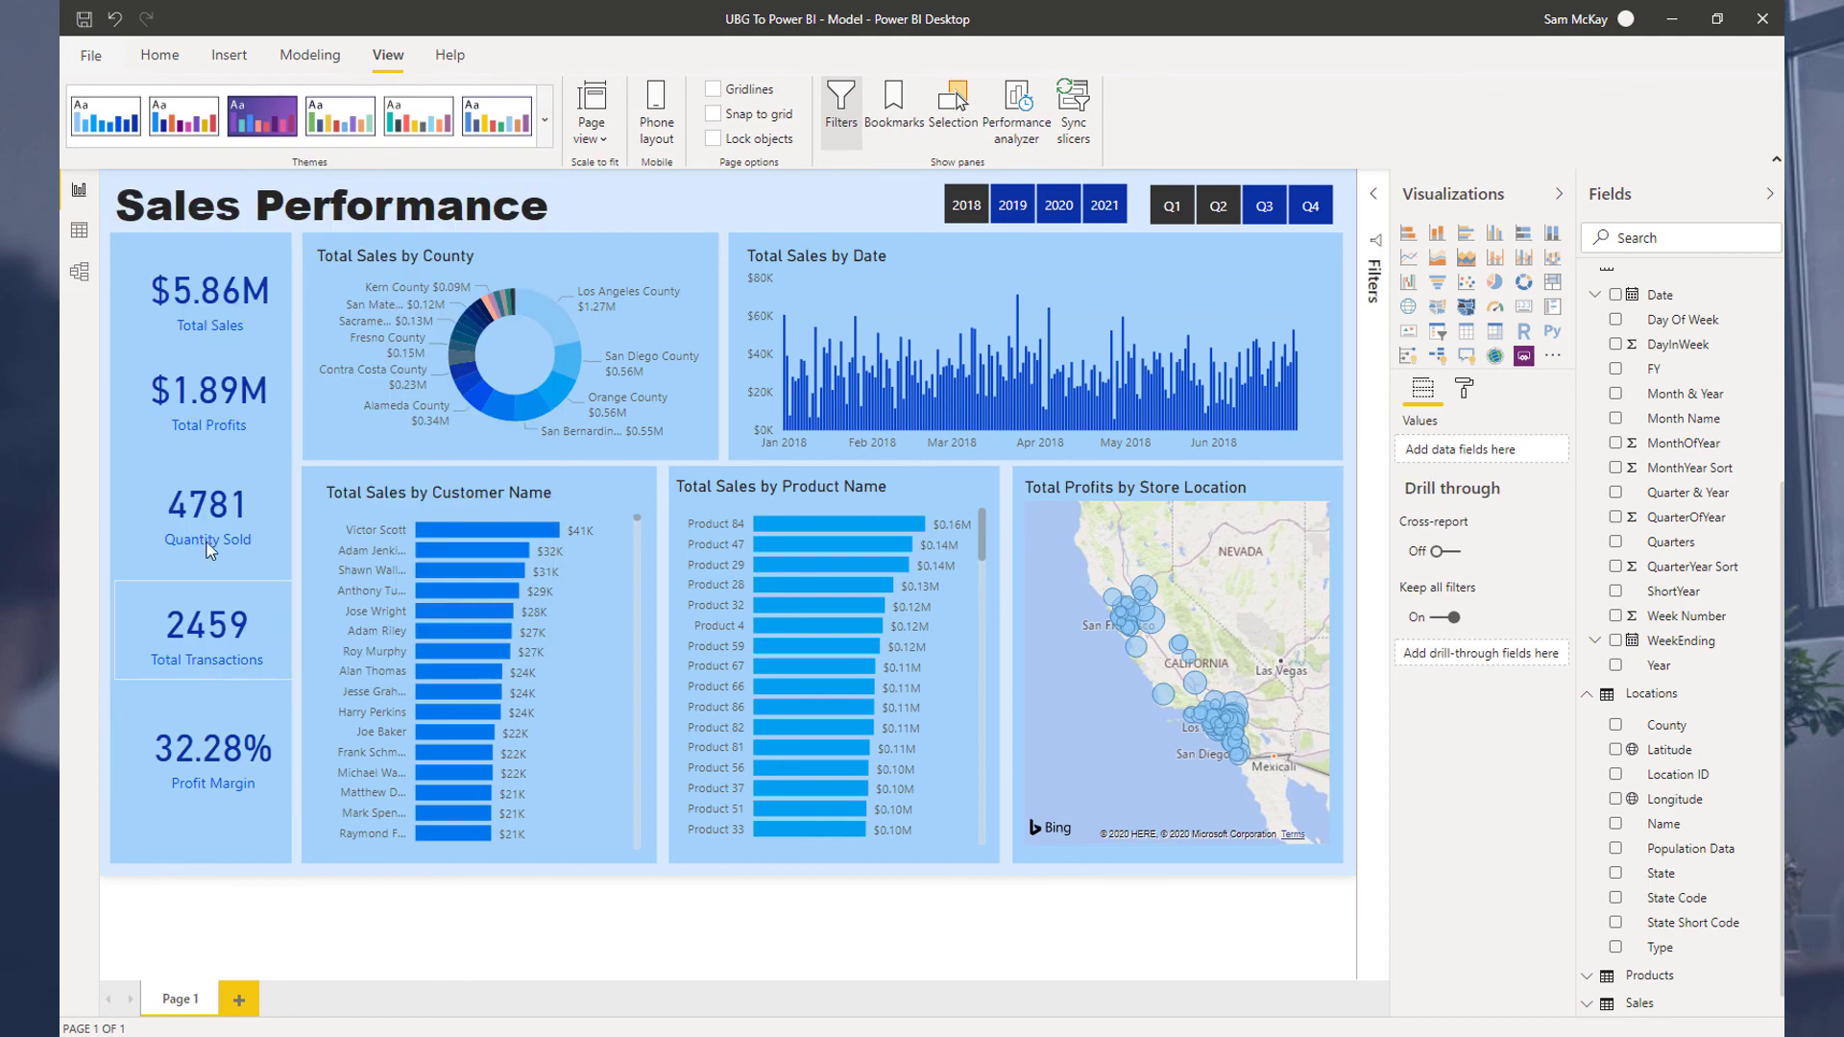